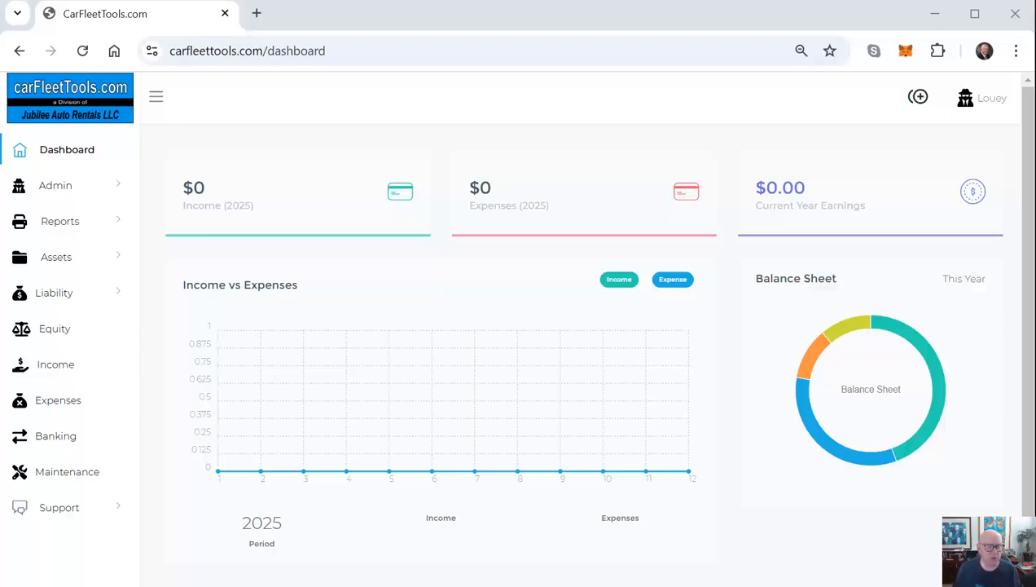
- Open the CSV upload for bank transactions and select the existing Comerica account as the bank
click(63, 438)
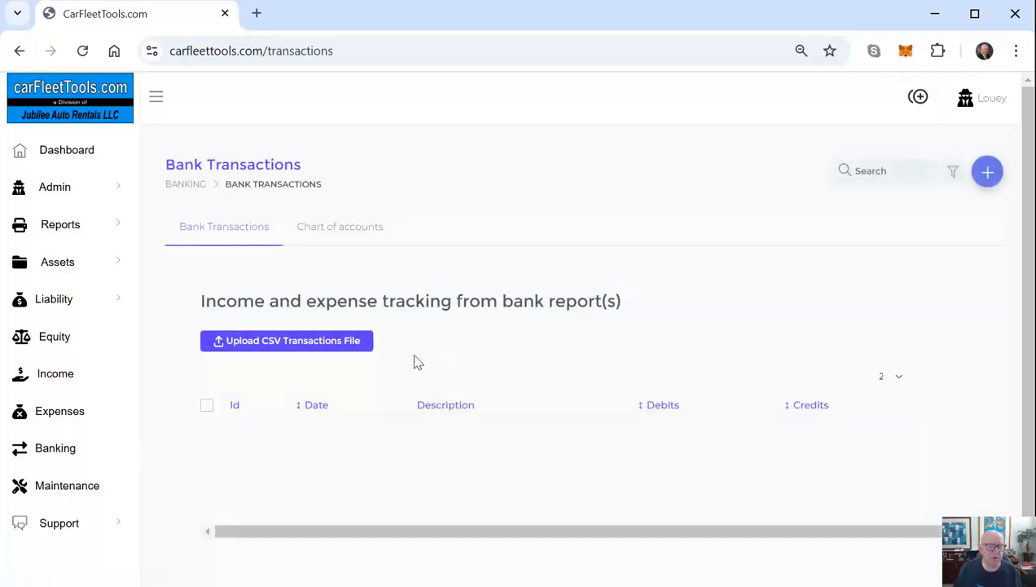
click(323, 345)
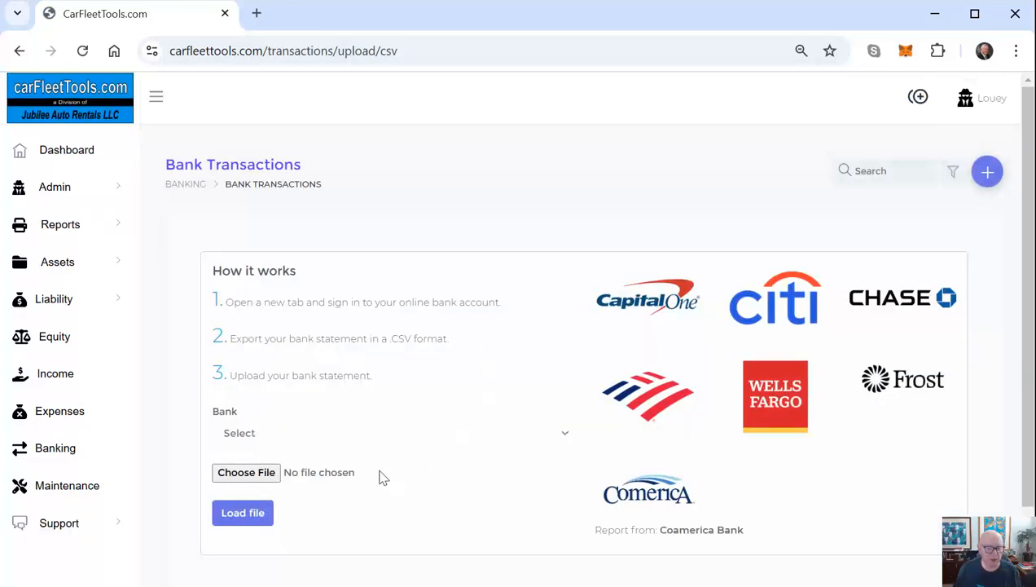
click(322, 436)
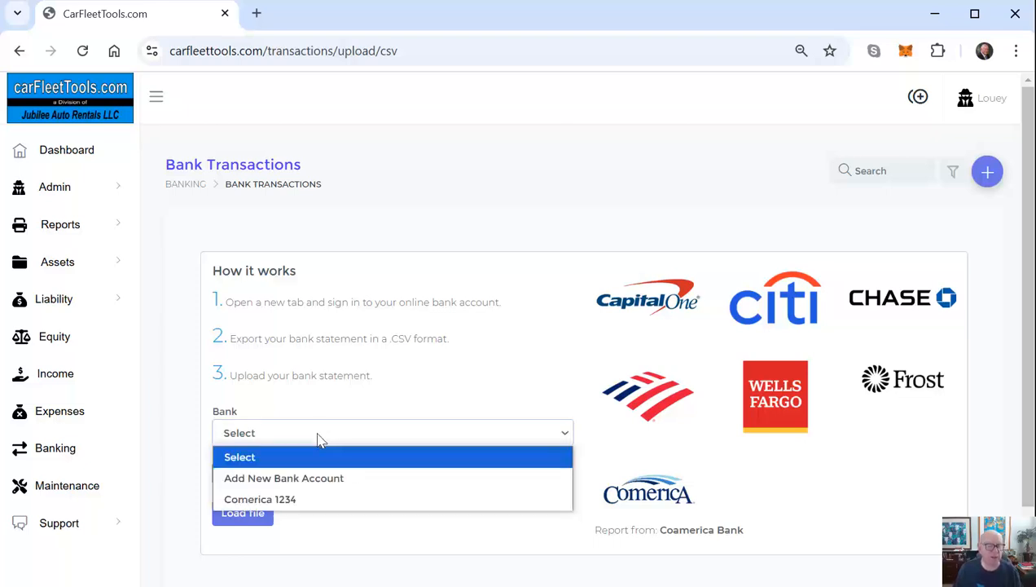
click(293, 503)
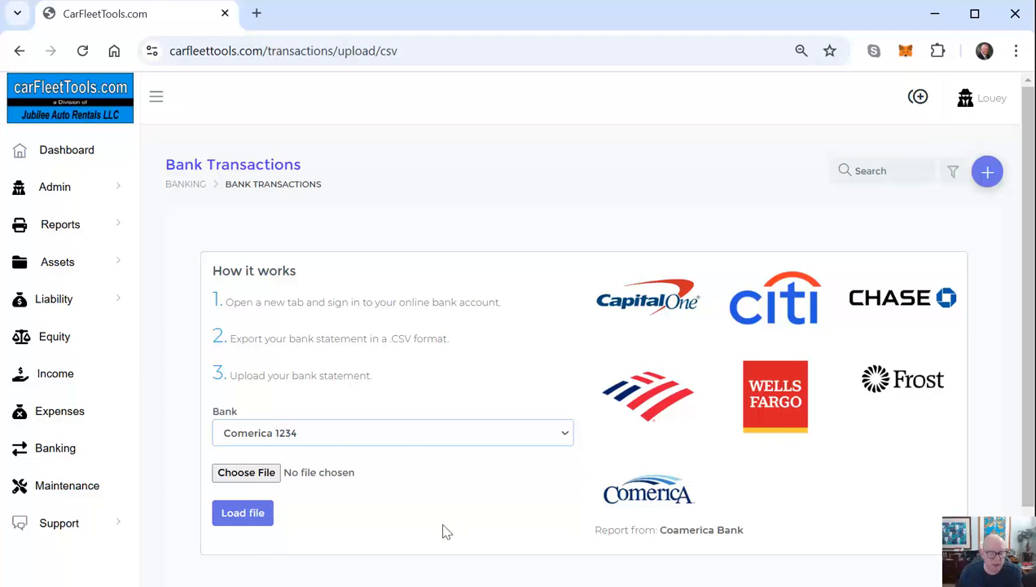
- Choose the file "Apr 1 - May 31 2024" from the Turo Bank Exports folder on T7 (F:) and load it
click(266, 479)
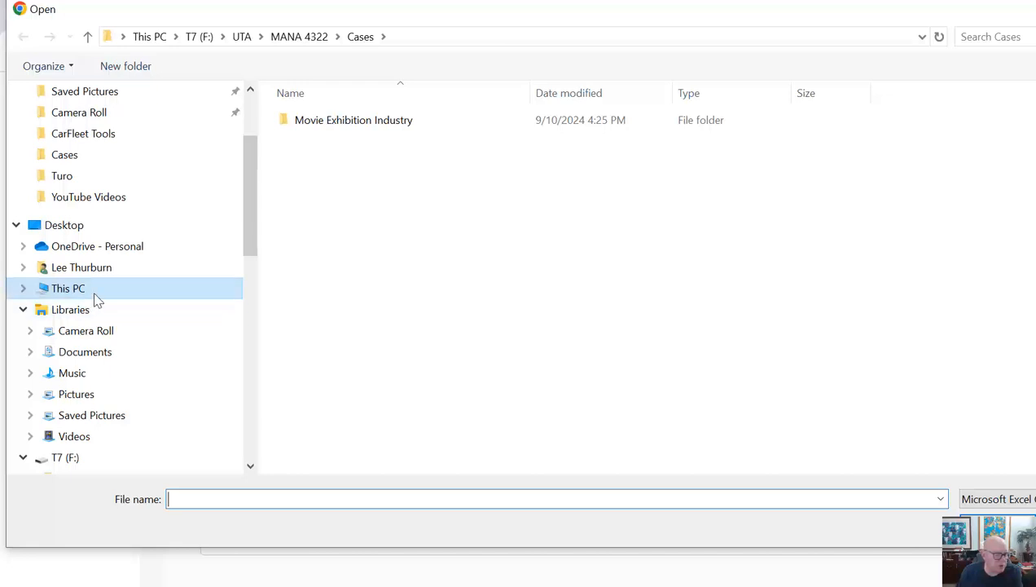
scroll(99, 310, down, 6)
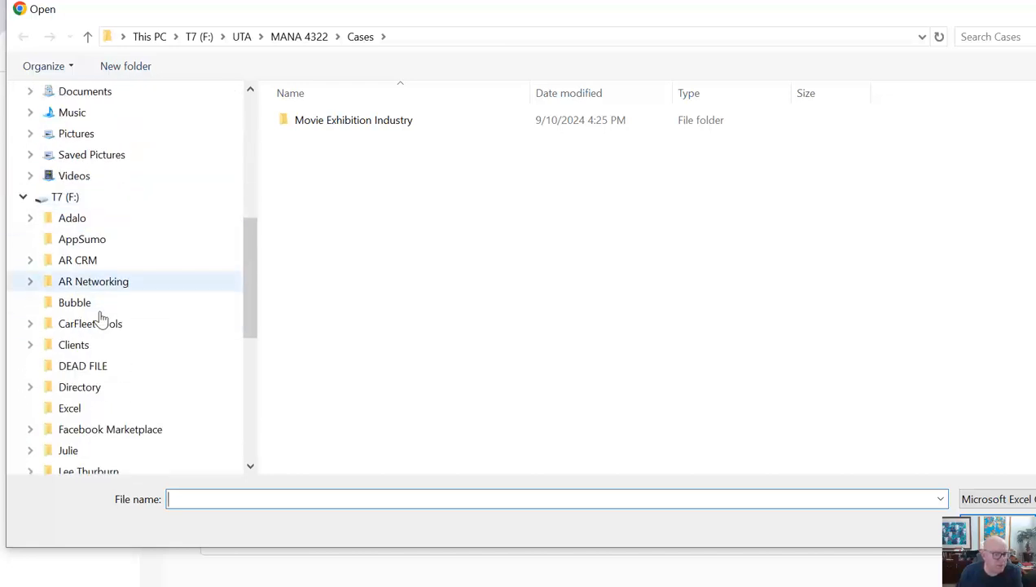
scroll(109, 326, down, 5)
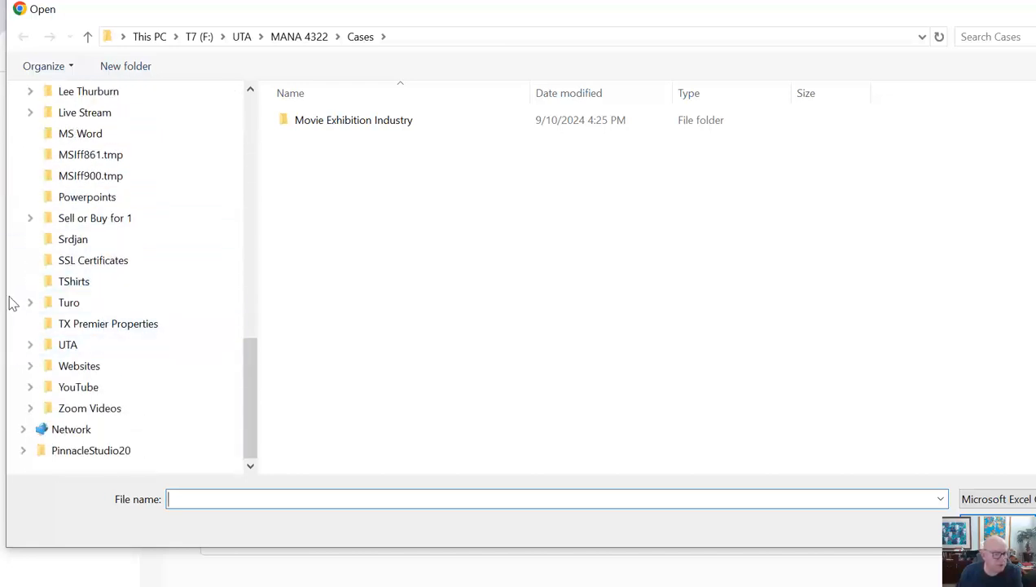
click(30, 302)
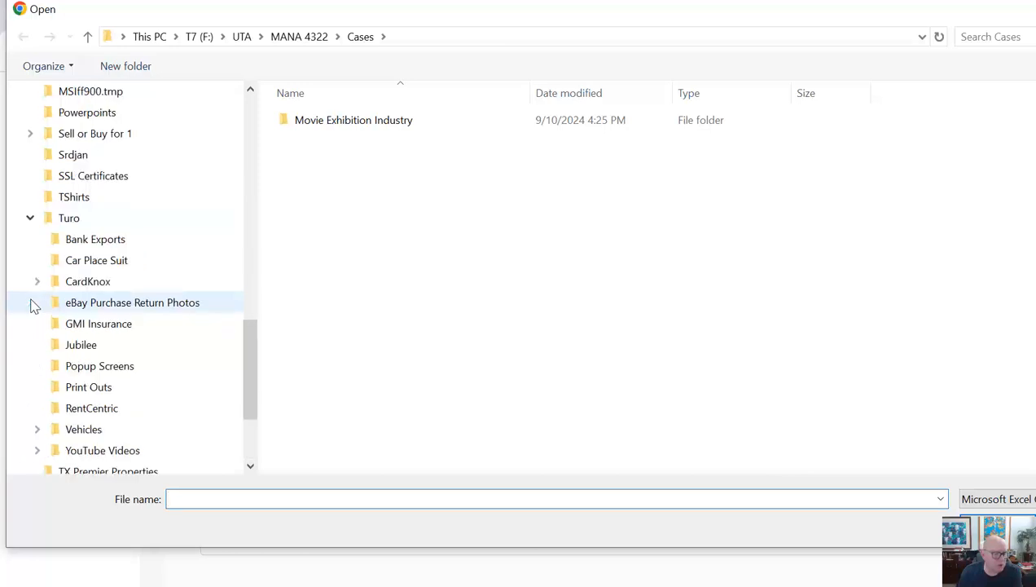
click(92, 241)
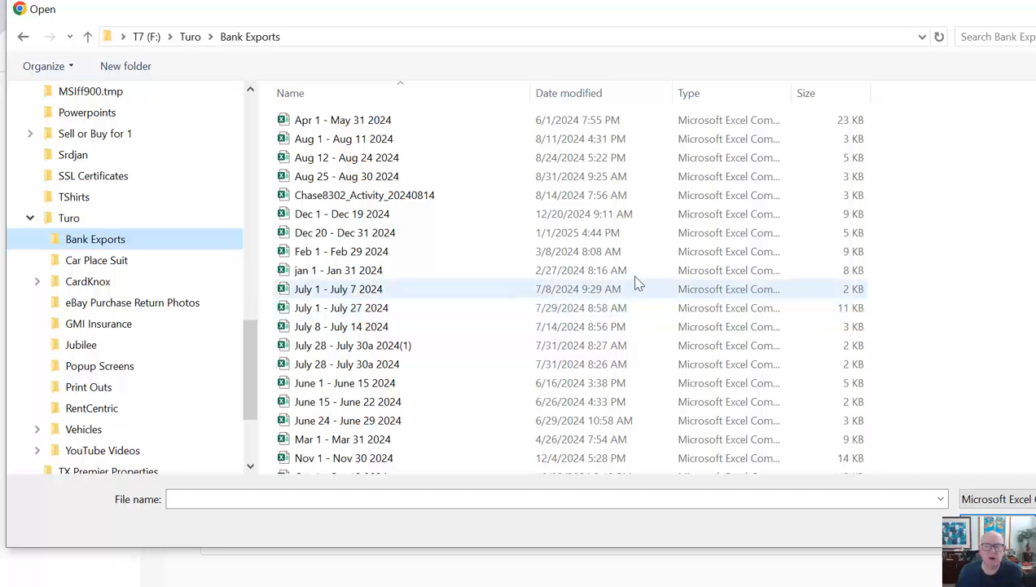
click(349, 122)
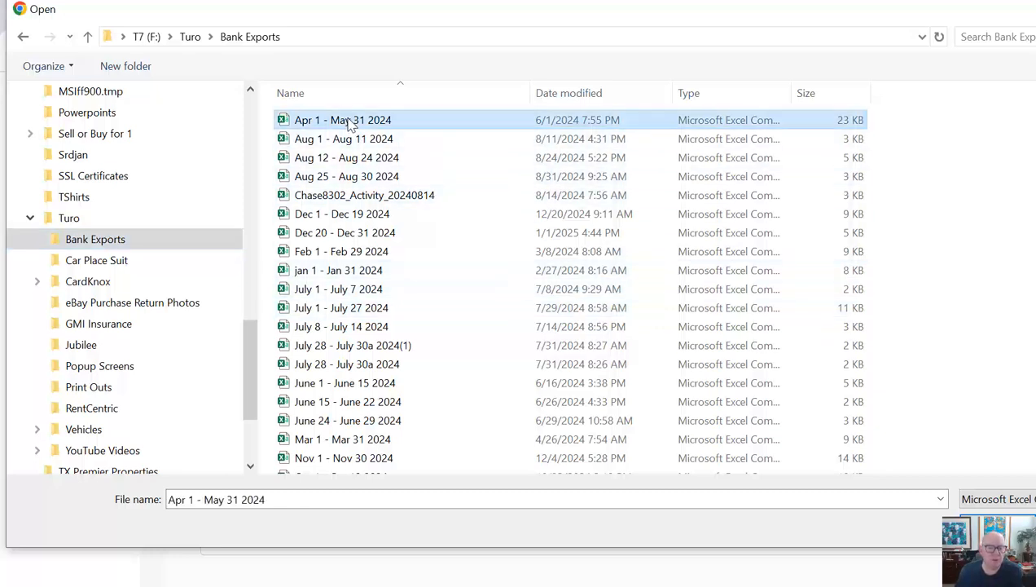
key(Return)
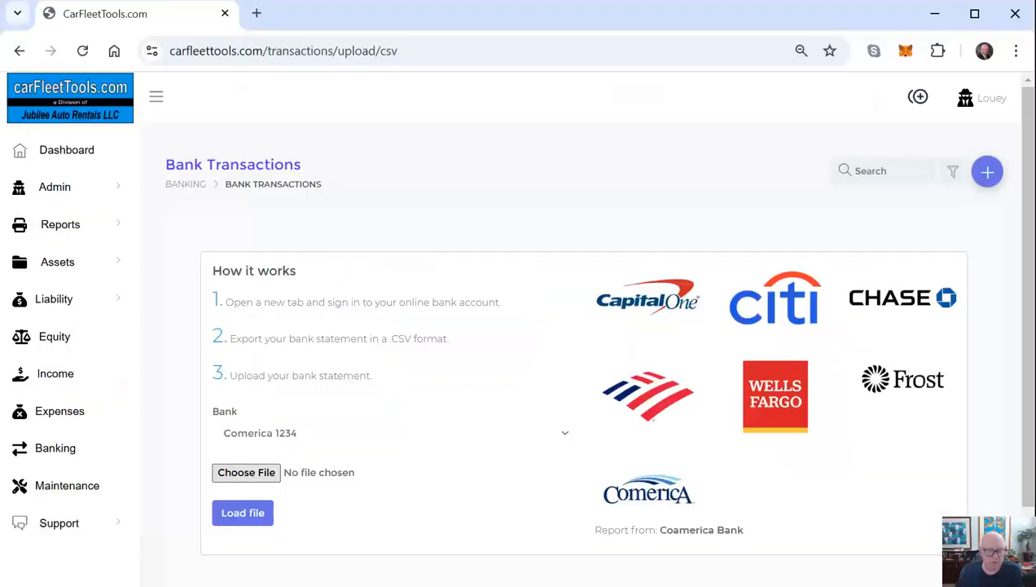
click(243, 514)
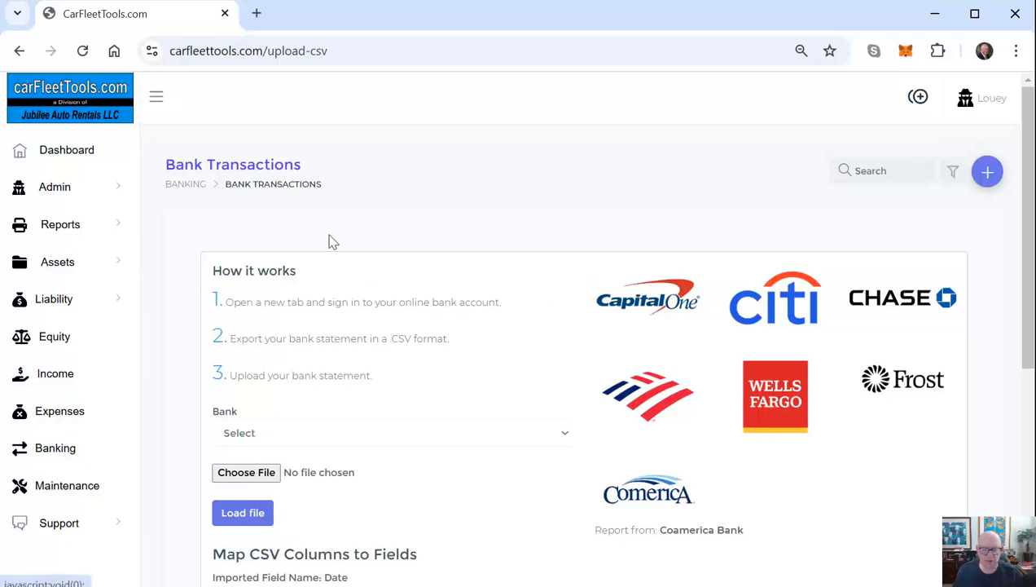
- Map the imported Date column to Date and the No. column to Check #
scroll(325, 242, down, 5)
scroll(389, 256, up, 1)
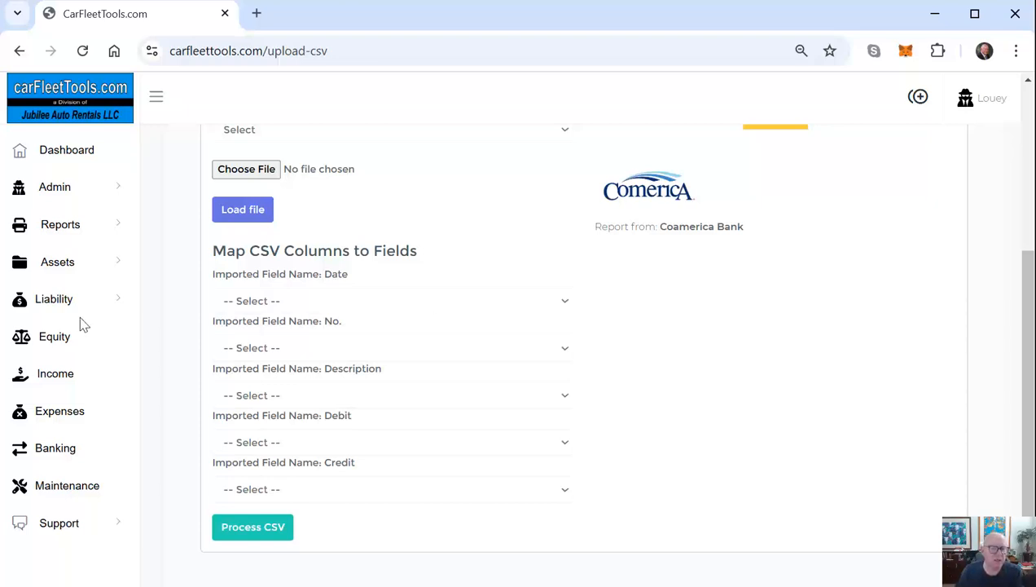
click(279, 303)
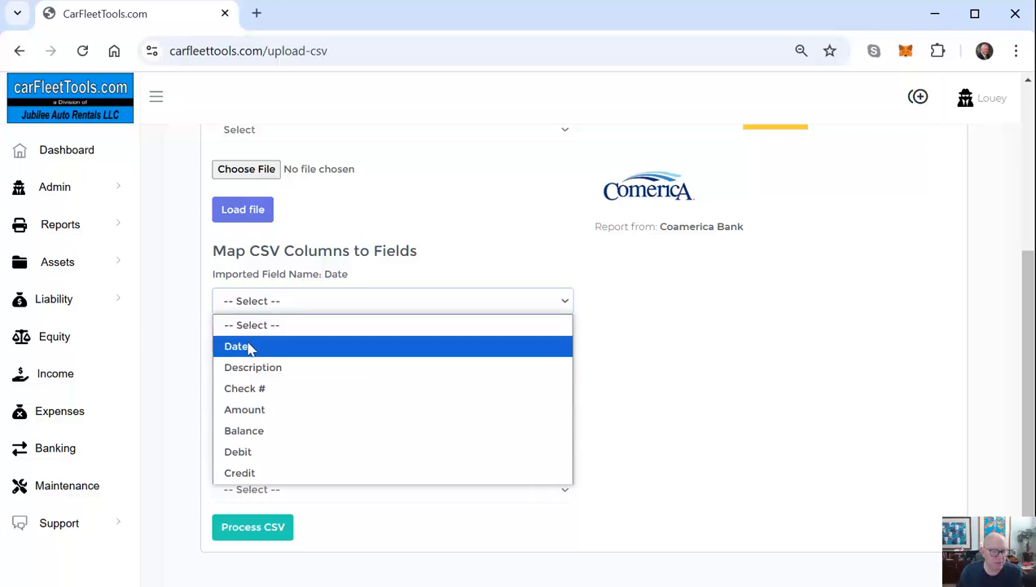
click(277, 346)
drag(351, 279, 216, 282)
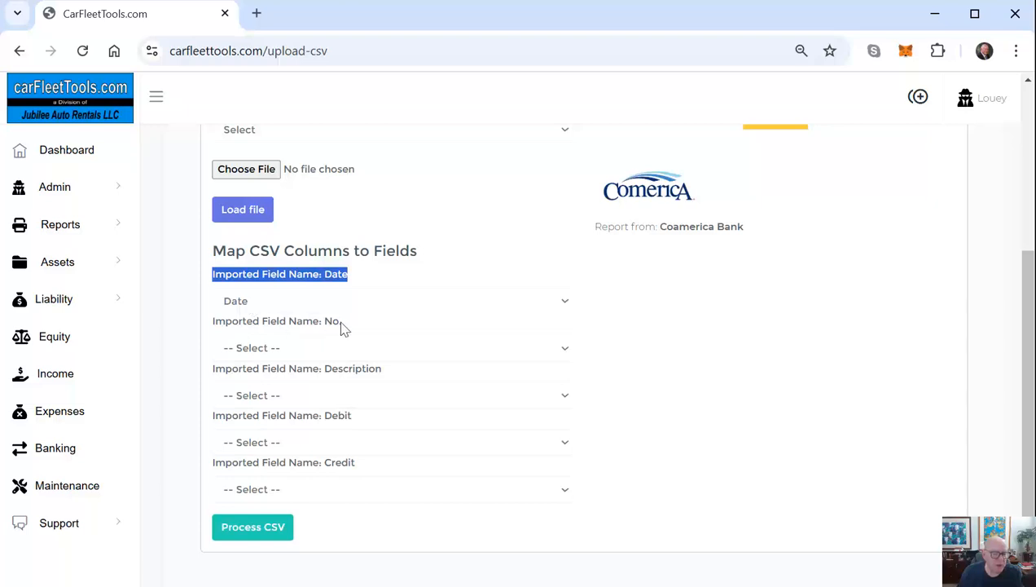
click(314, 351)
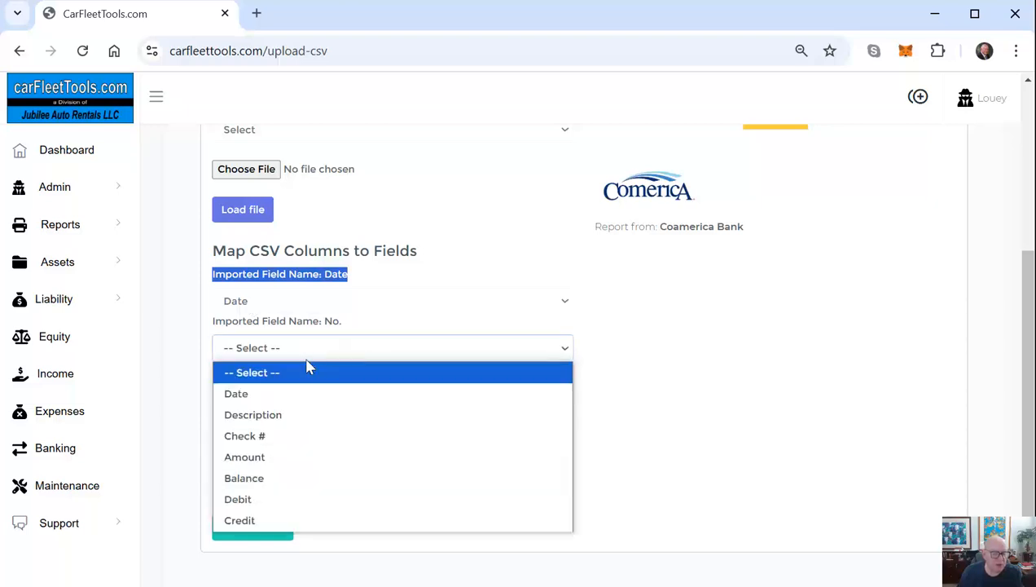
click(270, 436)
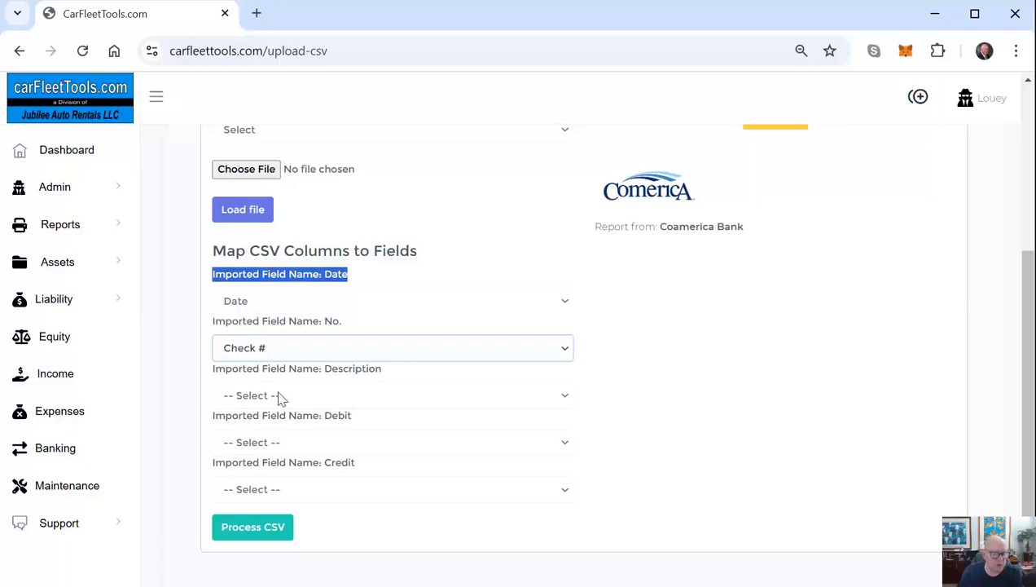
- Map the imported Description, Debit and Credit columns to their matching fields and process the CSV
click(279, 395)
click(264, 463)
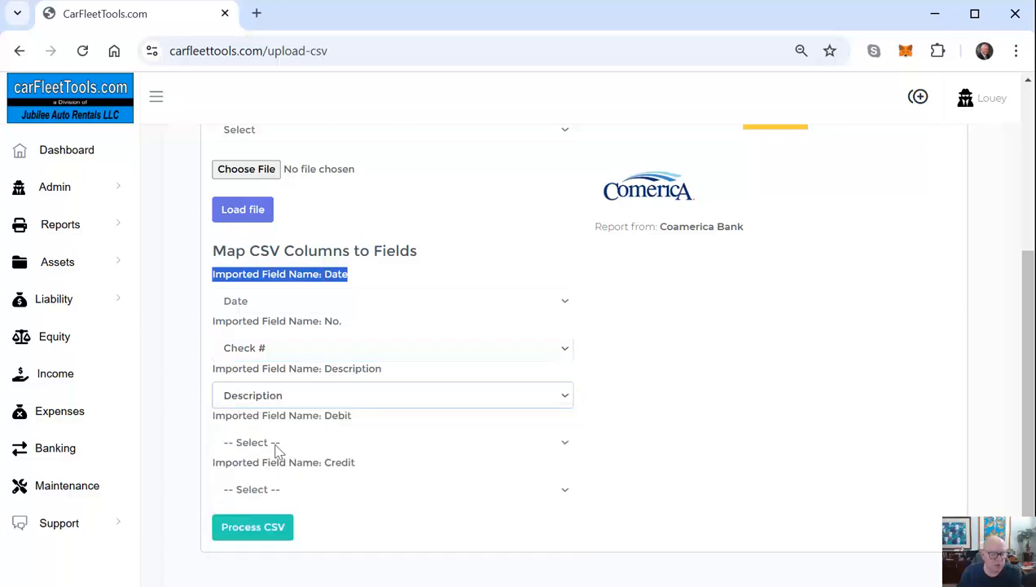
click(290, 444)
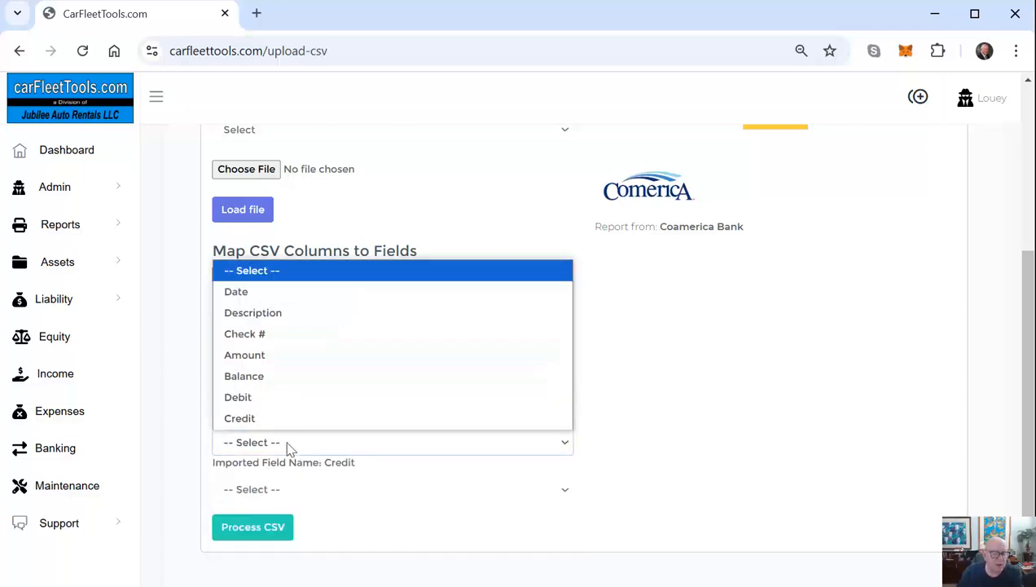
click(265, 402)
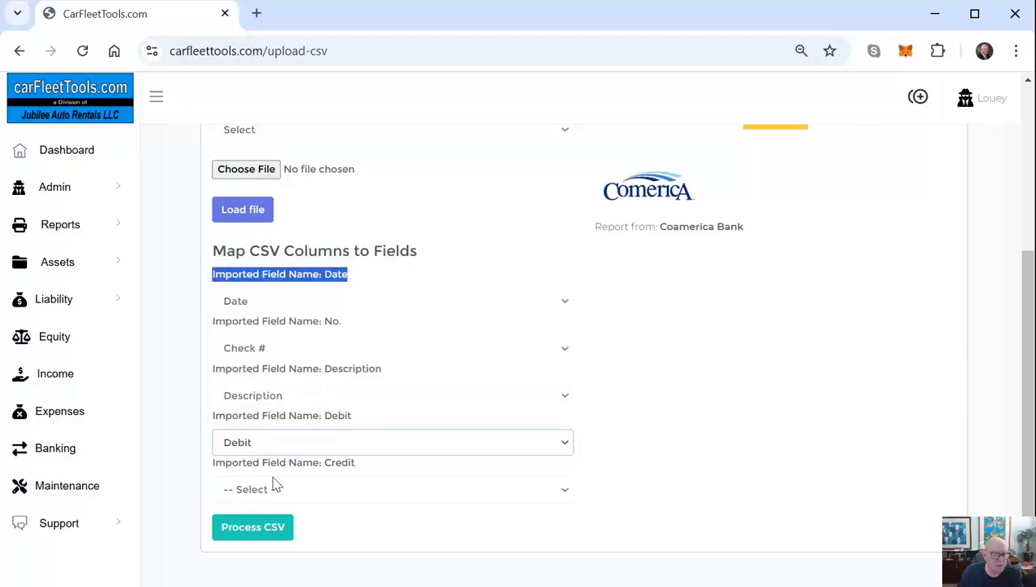
click(274, 492)
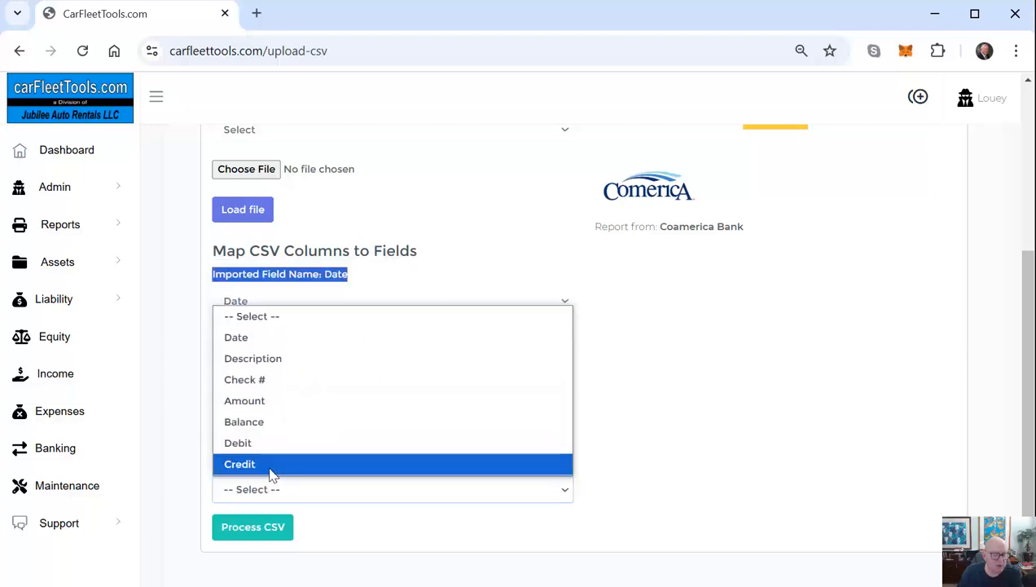
click(269, 464)
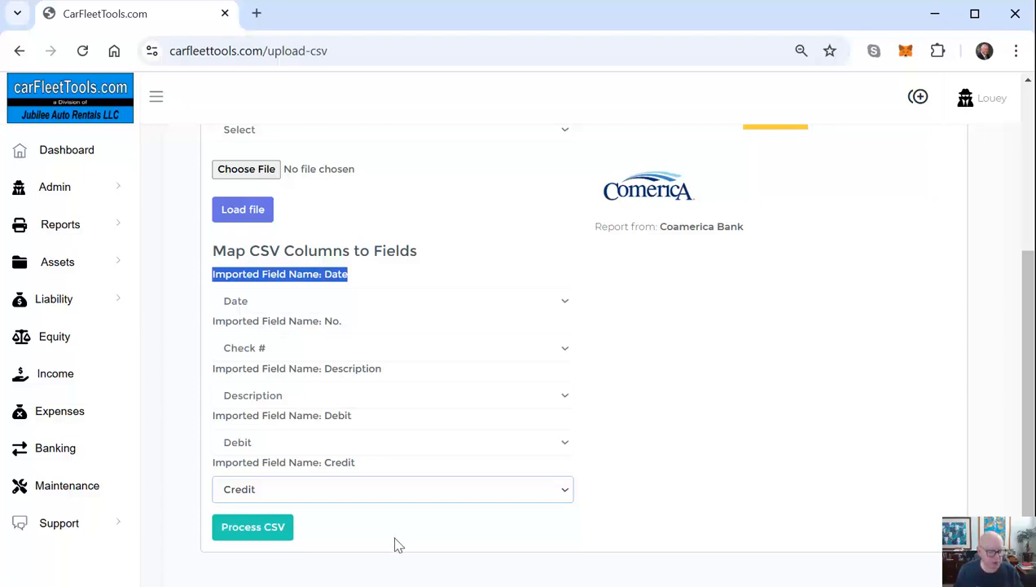
click(241, 528)
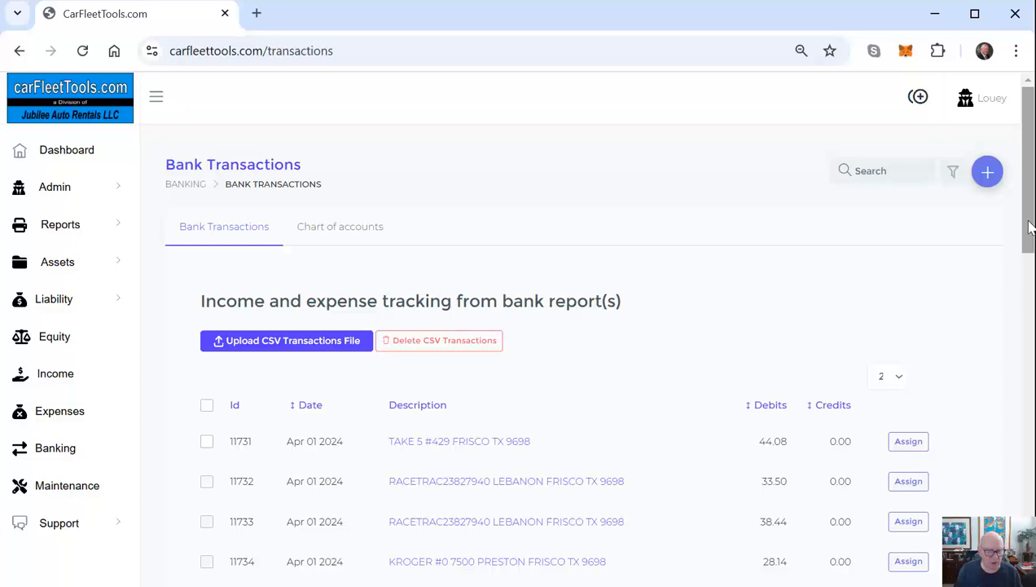
- Open the account assignment for the first imported TAKE 5 #429 transaction and review its similar transactions
drag(1030, 232, 1011, 516)
drag(1025, 473, 941, 262)
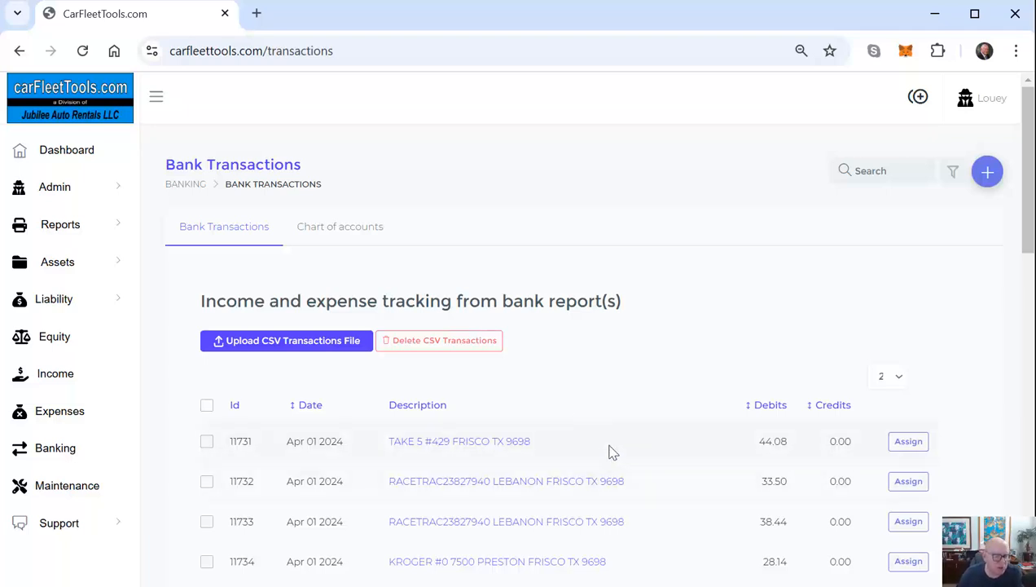
click(51, 453)
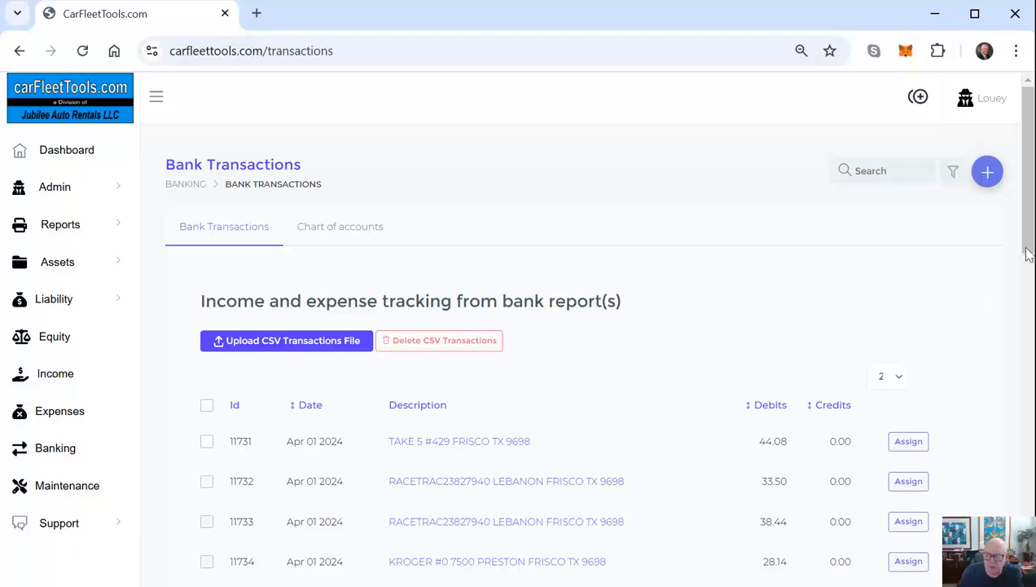
drag(1029, 254, 1028, 301)
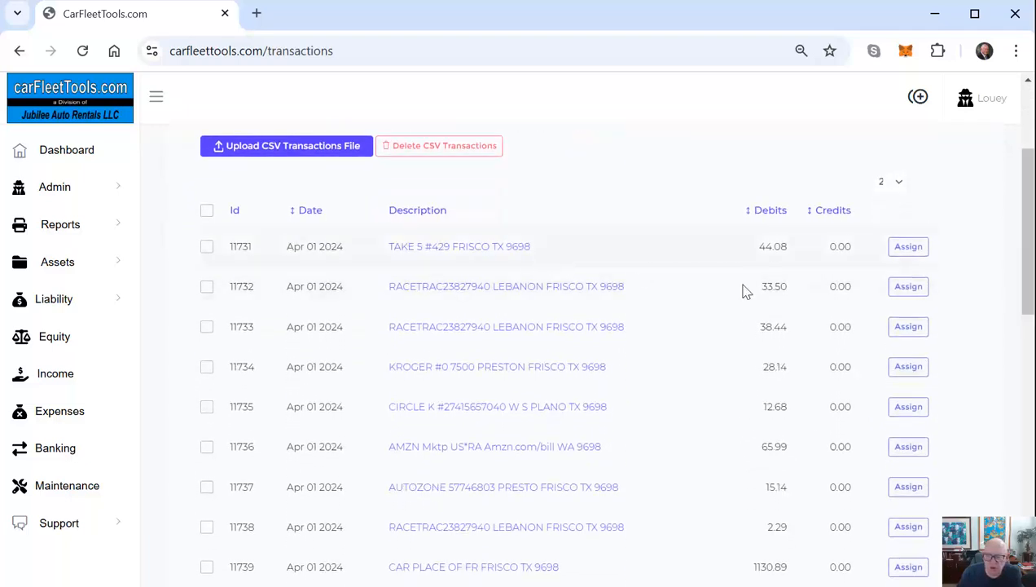
click(911, 248)
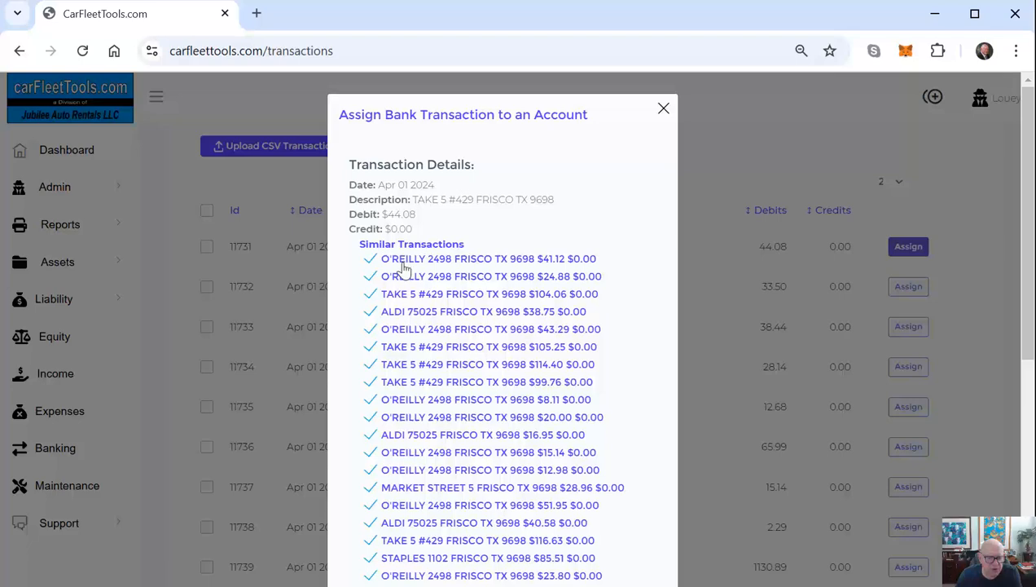
scroll(465, 417, down, 3)
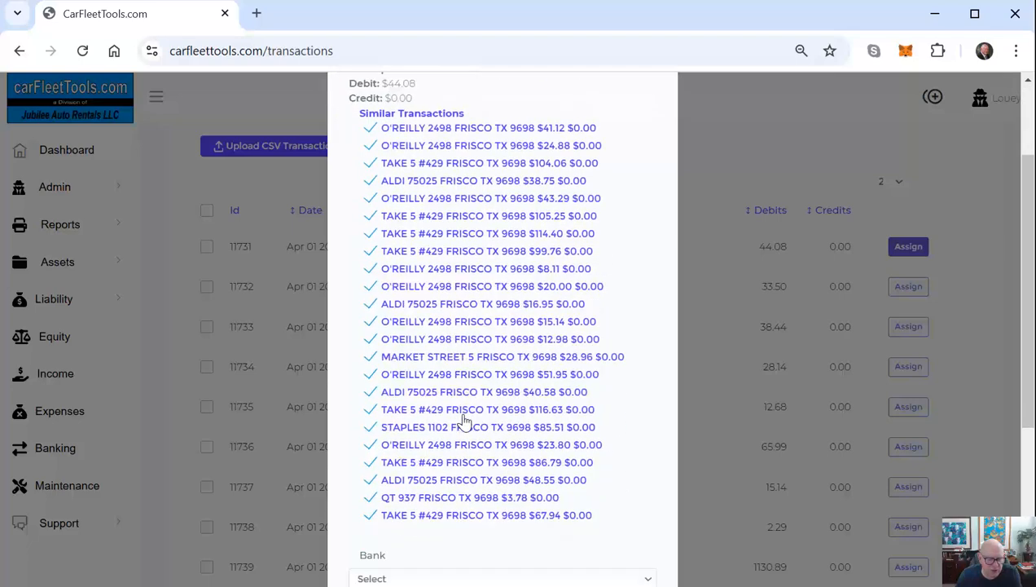
scroll(464, 420, down, 3)
scroll(464, 424, up, 6)
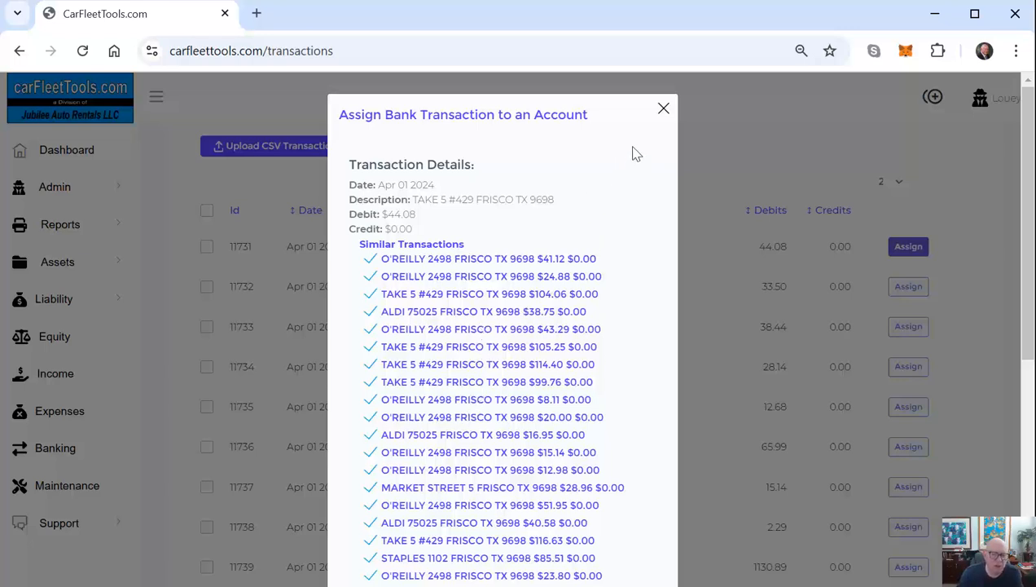
- Exclude the first six O'REILLY and ALDI entries, from $41.12 through $20.00, from the TAKE 5 transaction's similar transactions
click(371, 261)
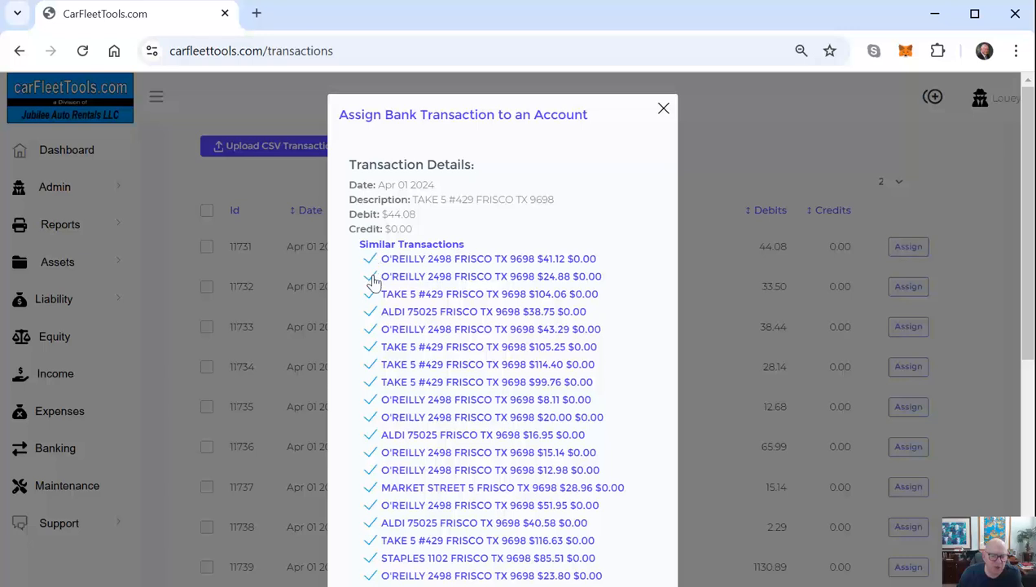
click(370, 277)
click(369, 314)
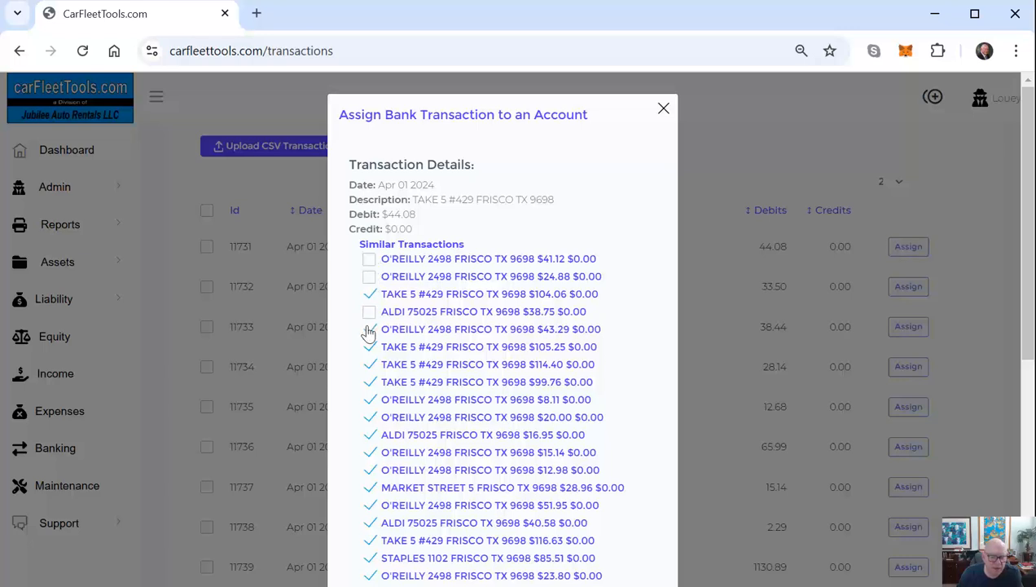
click(369, 330)
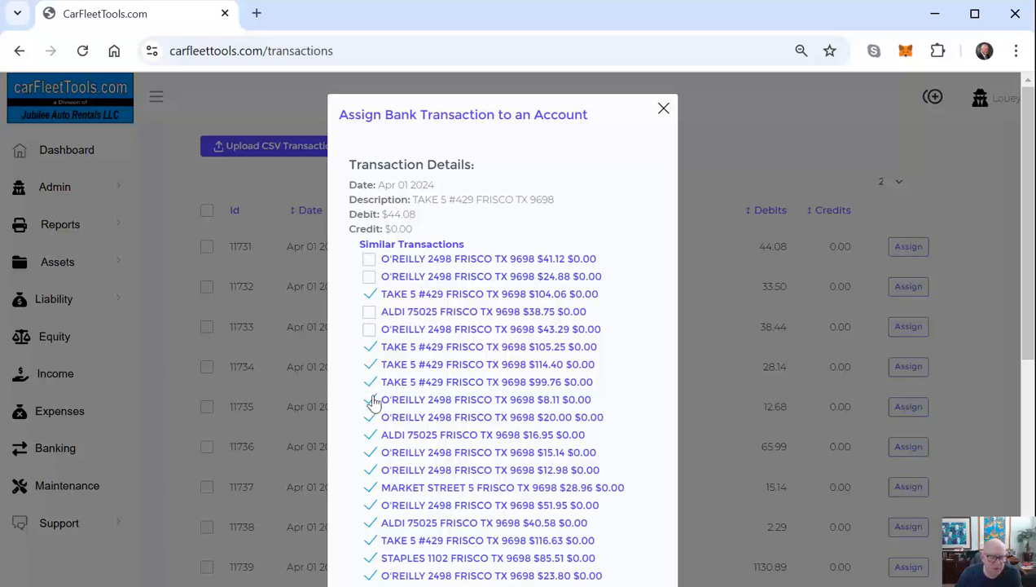
click(371, 400)
click(369, 418)
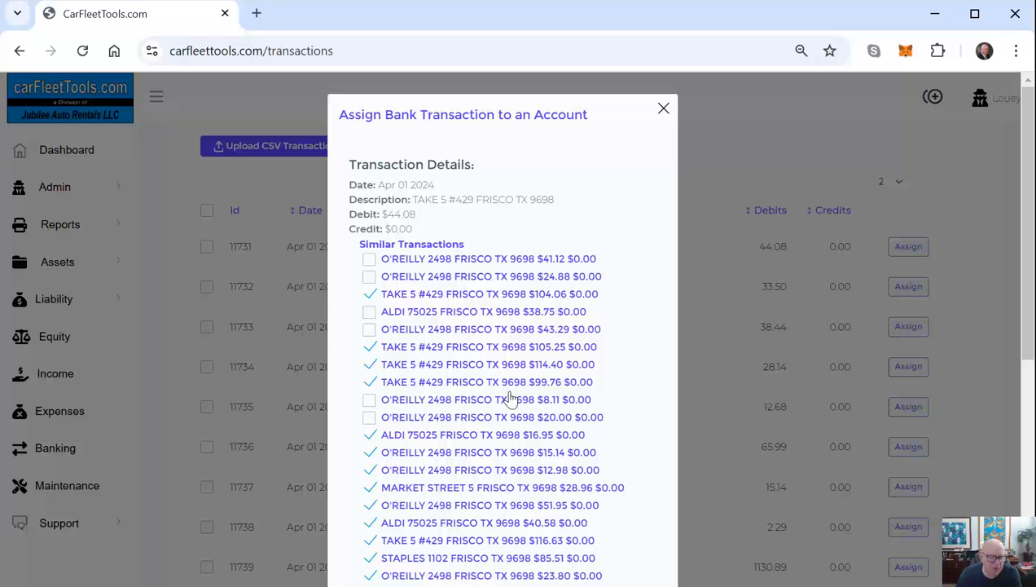
- Exclude the remaining O'REILLY and ALDI entries, MARKET STREET 5, STAPLES 1102 and the $67.94 TAKE 5 entry from the similar transactions
scroll(511, 397, down, 2)
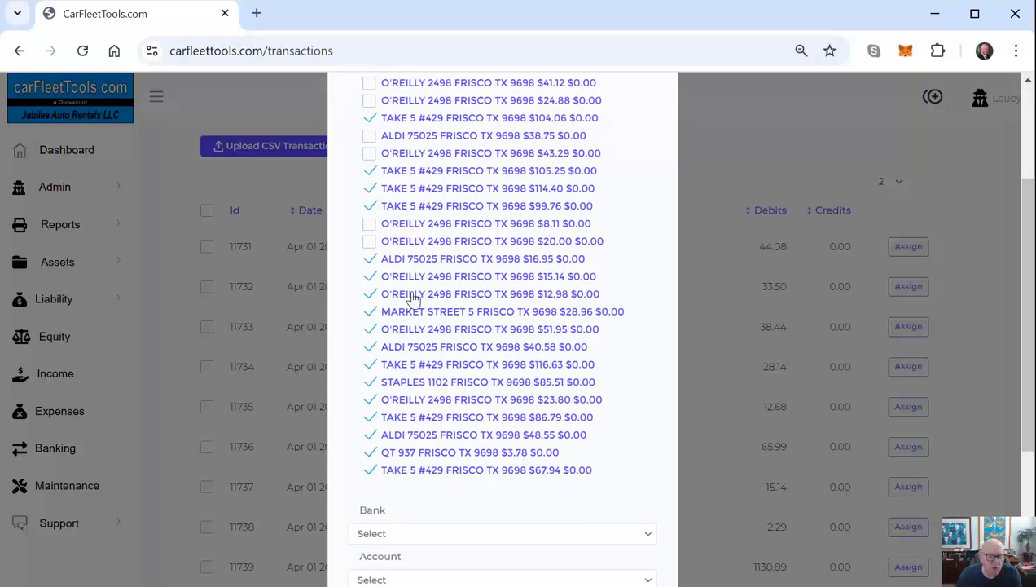
click(371, 259)
click(371, 277)
click(370, 294)
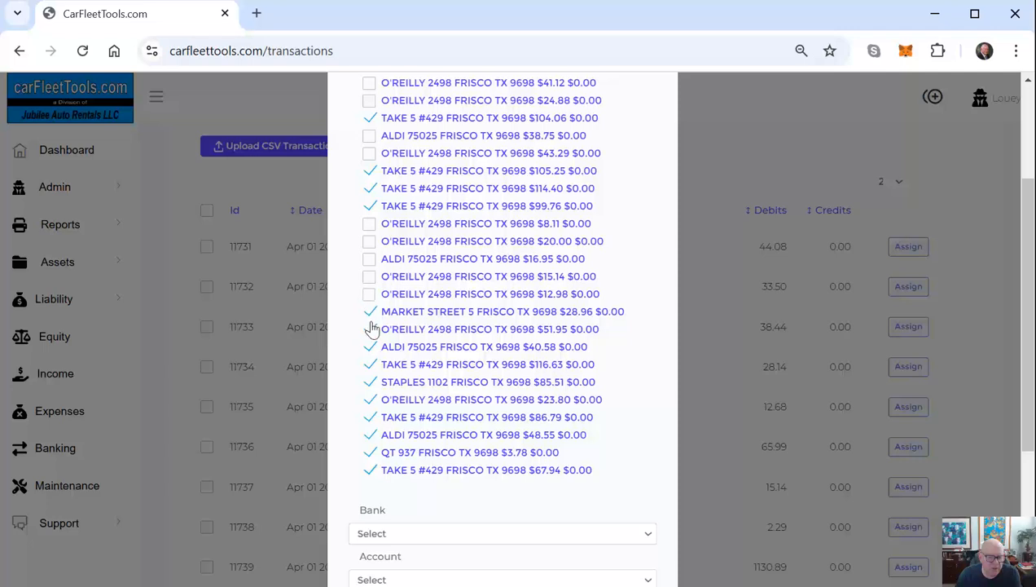
click(370, 316)
click(370, 332)
click(369, 352)
click(370, 383)
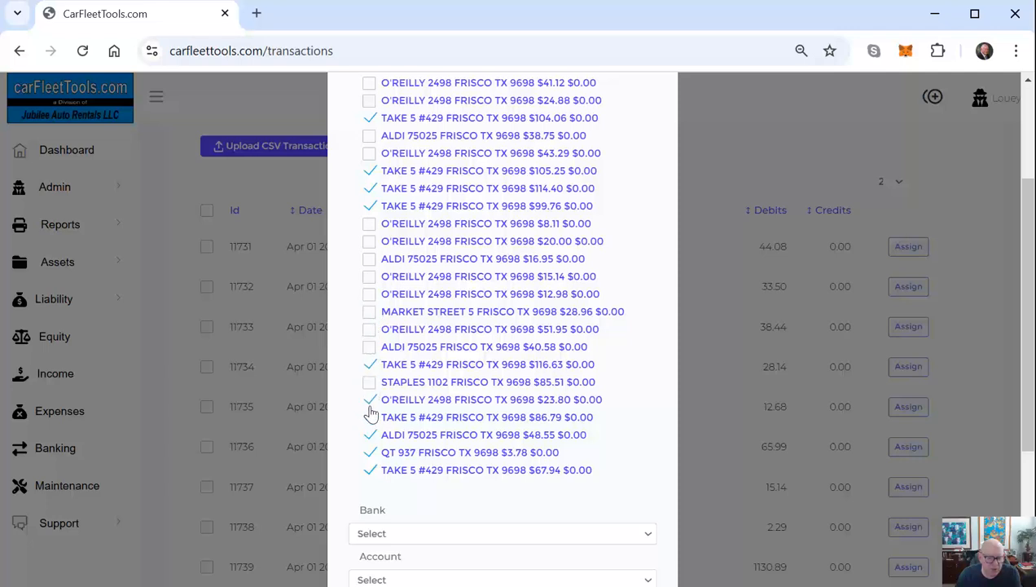
click(370, 400)
click(370, 435)
click(370, 472)
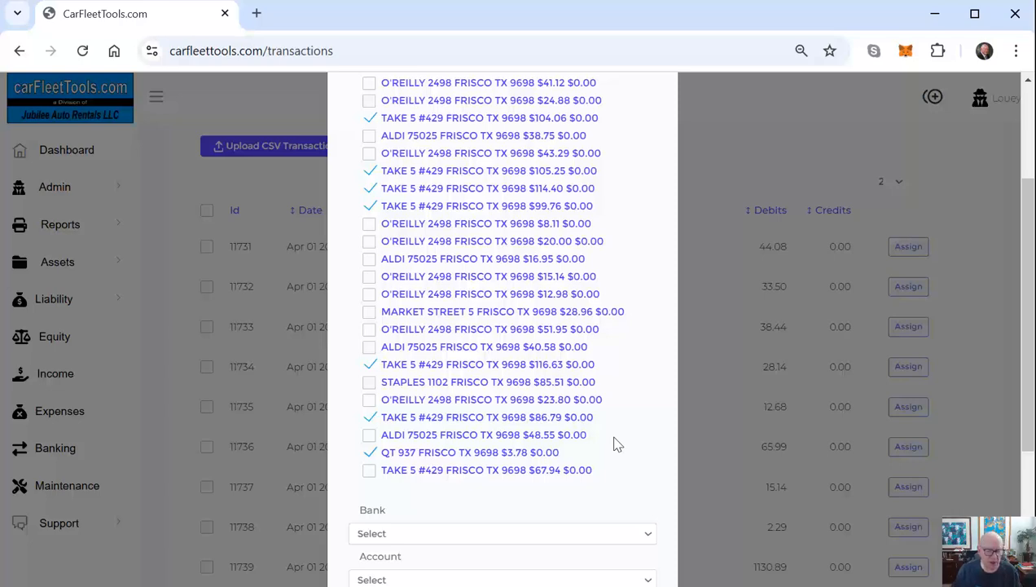
- Set the TAKE 5 assignment's bank to the Comerica account and its account type to Expenses
scroll(587, 436, up, 1)
scroll(537, 423, down, 4)
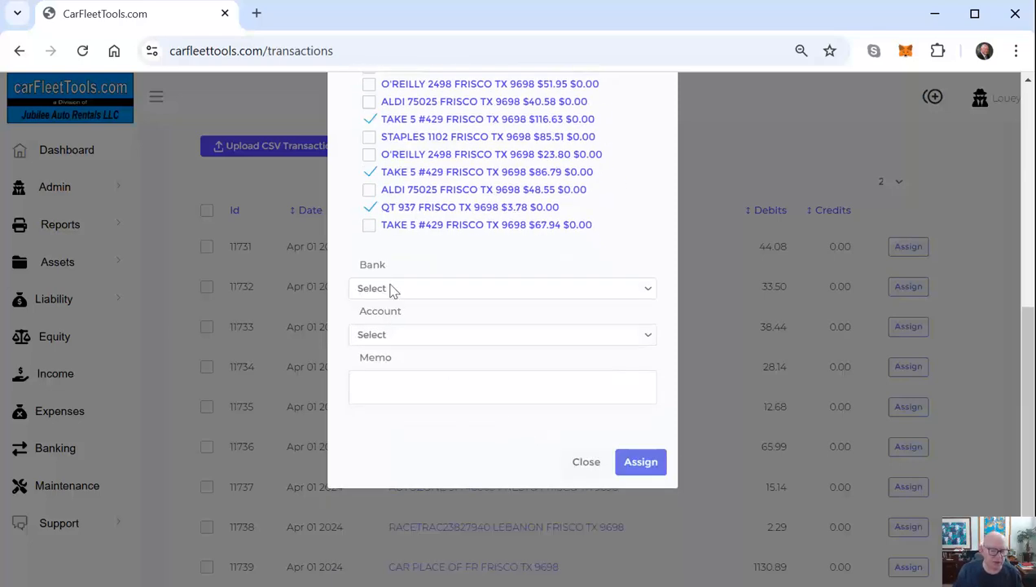
click(391, 288)
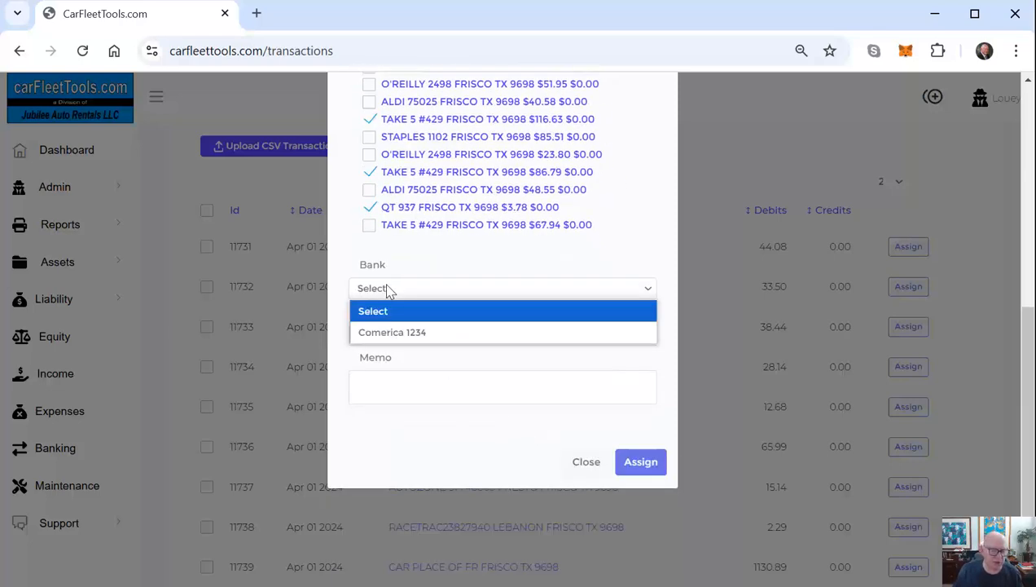
click(385, 334)
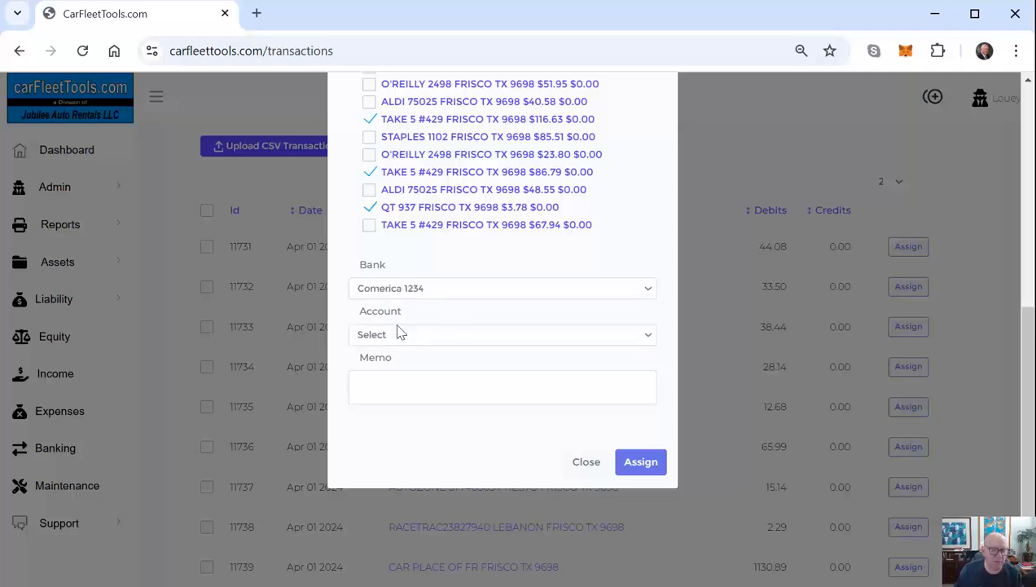
click(389, 339)
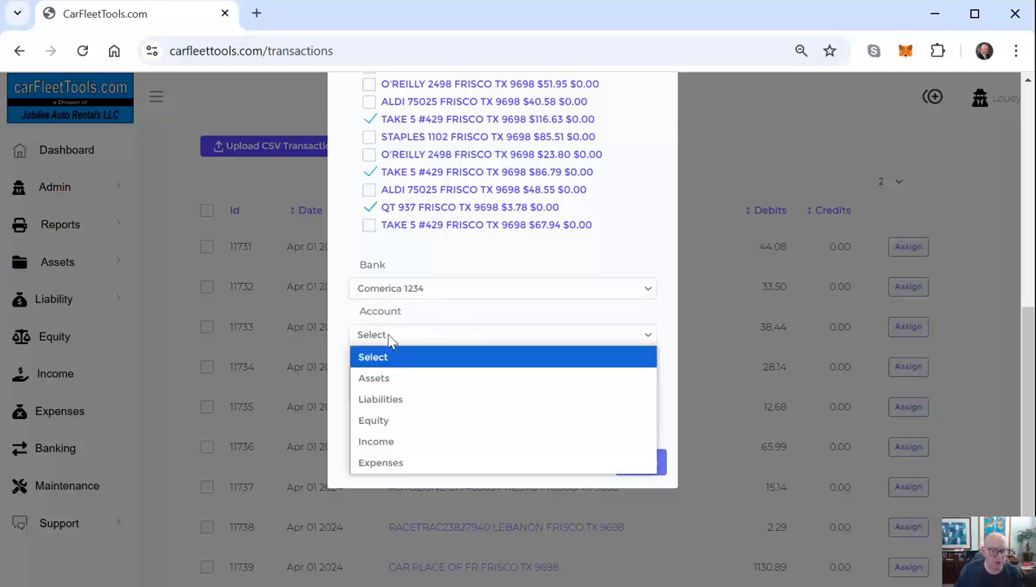
click(373, 470)
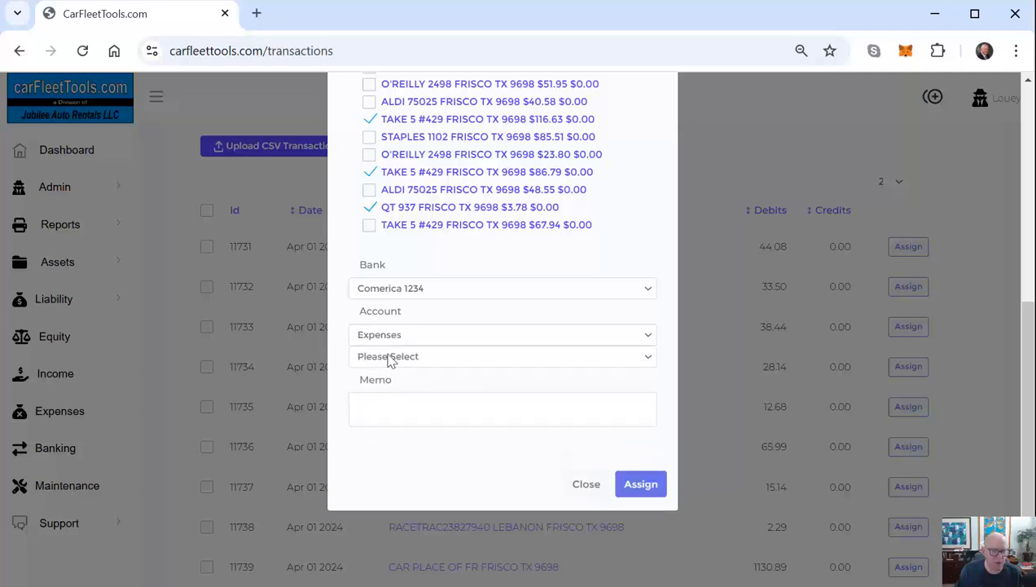
- Choose COGS - Oil Changes with the vehicle Unassigned, enter the memo "Oil Changes" and assign the selected TAKE 5 transactions
click(391, 358)
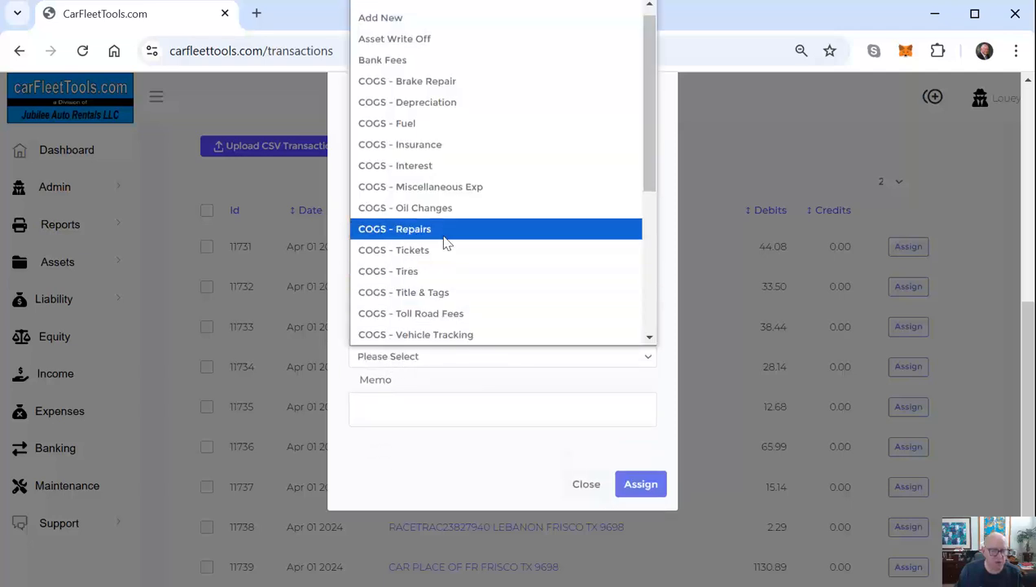
click(422, 216)
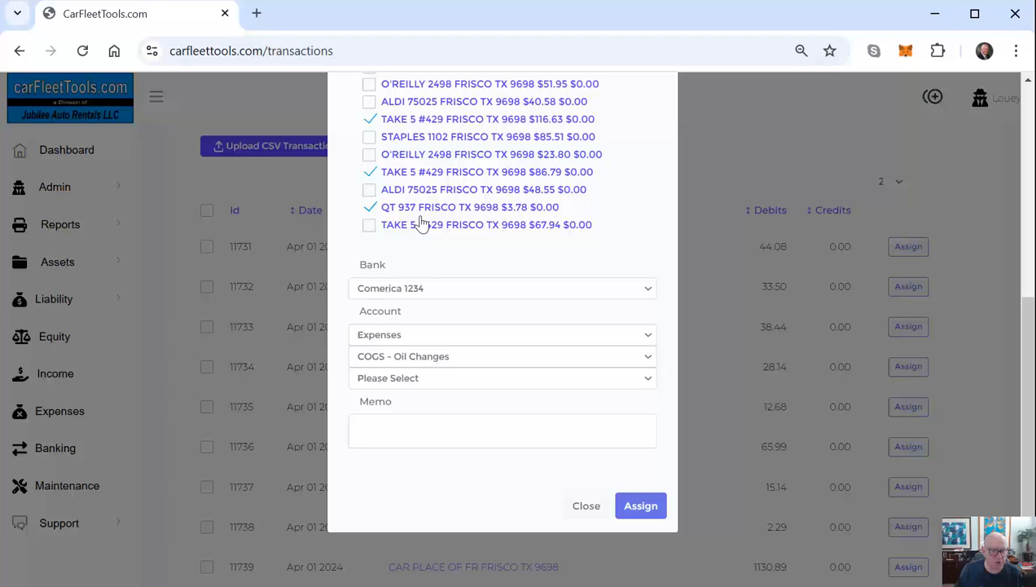
click(392, 379)
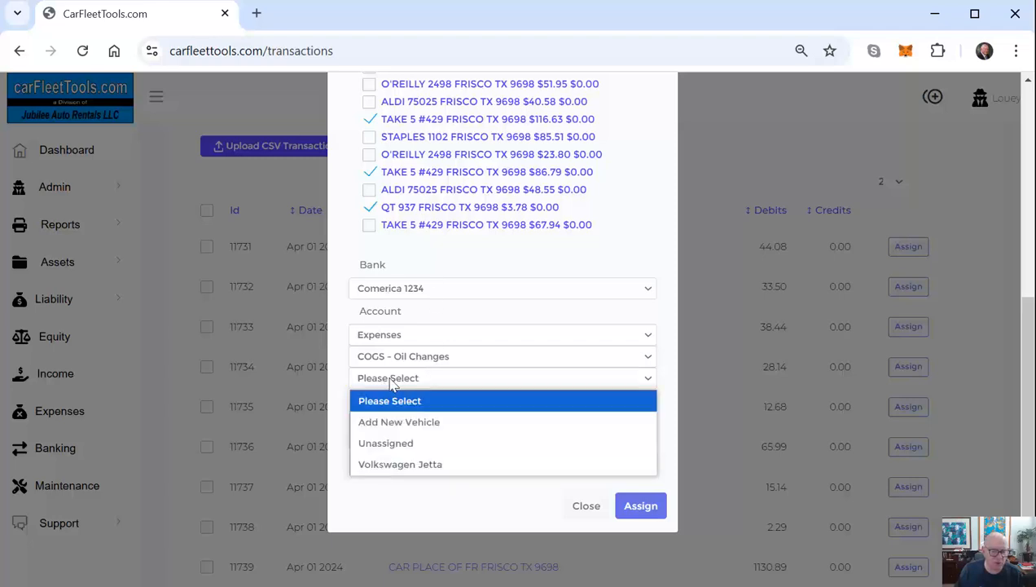
click(384, 446)
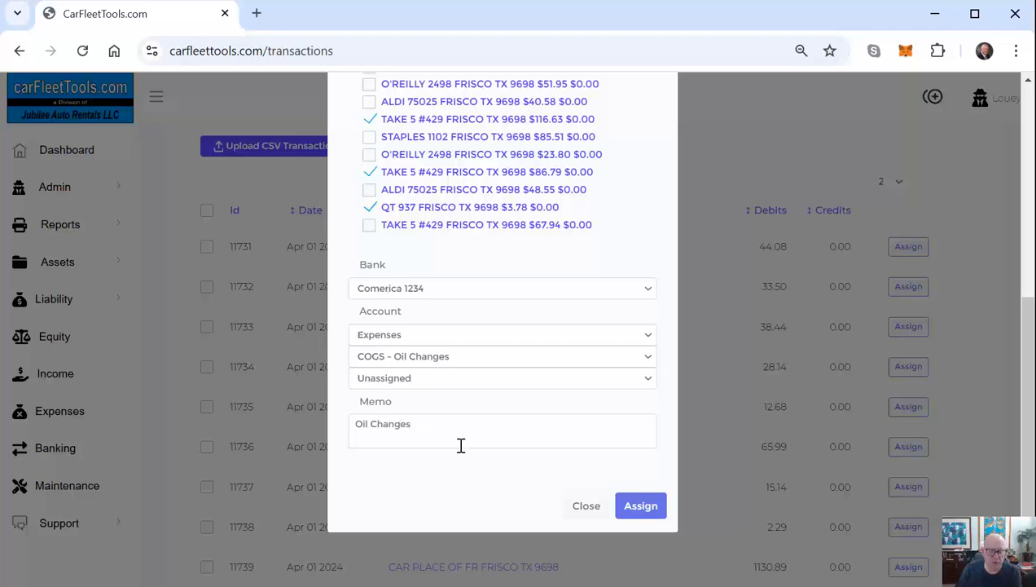
click(637, 506)
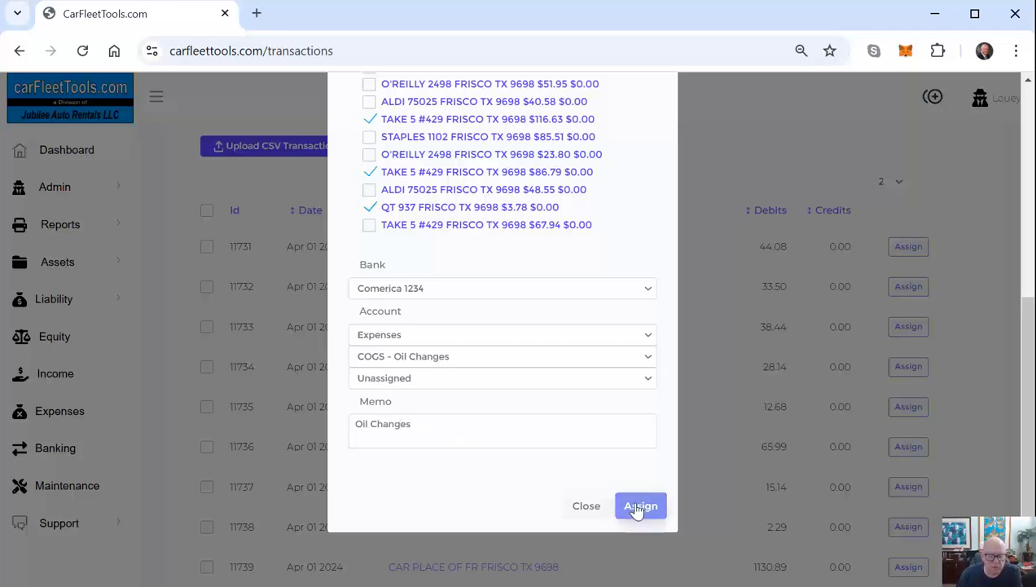
click(637, 507)
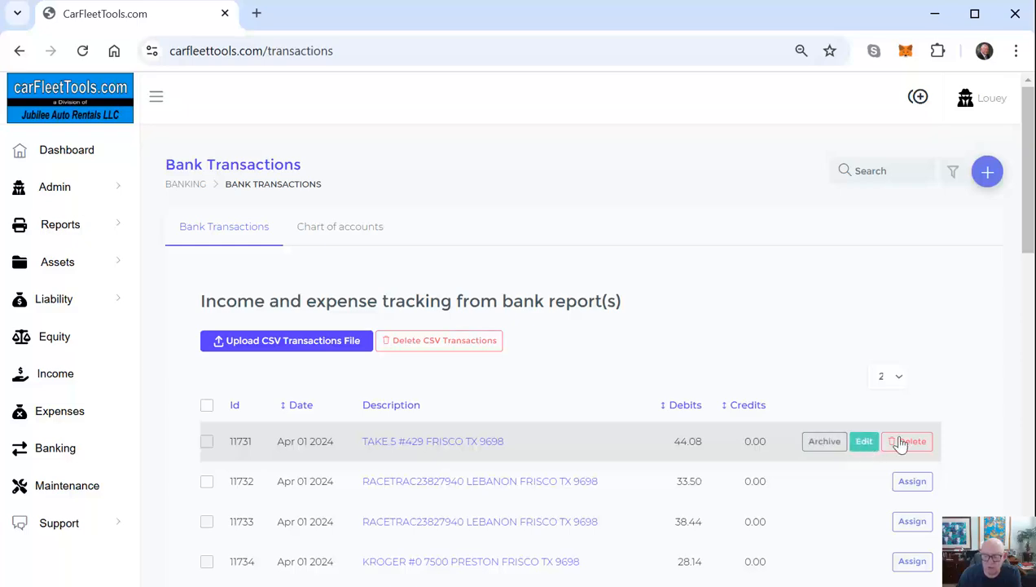
- Open the account assignment for the $33.50 RACETRAC23827940 LEBANON transaction and review its similar transactions
scroll(849, 447, down, 8)
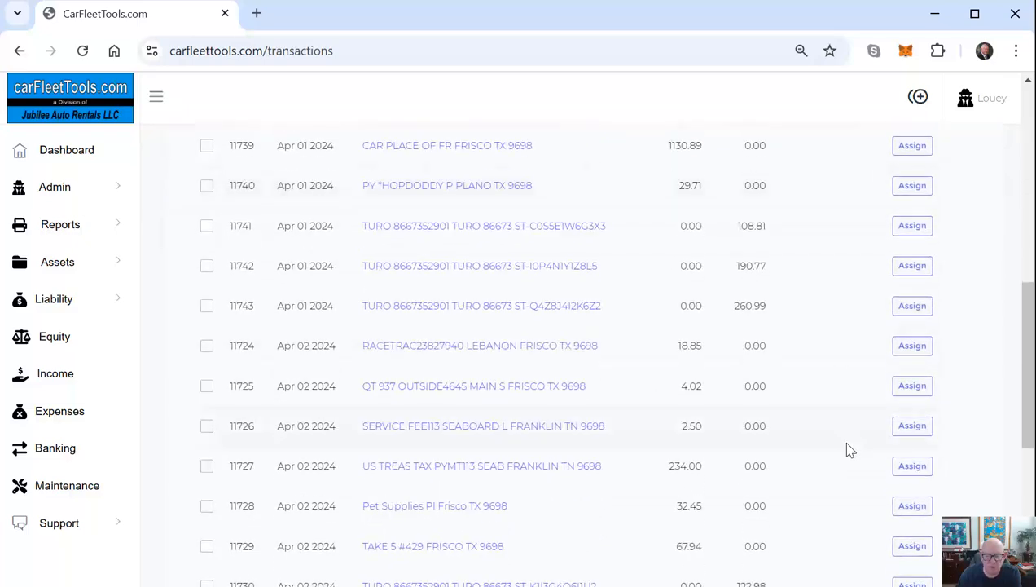
scroll(849, 449, down, 3)
scroll(754, 479, up, 1)
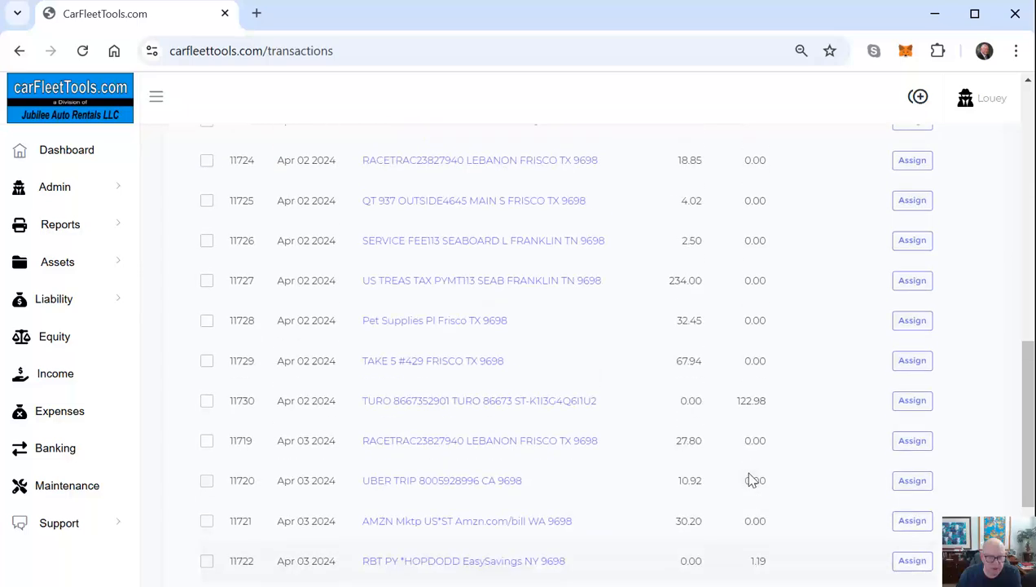
scroll(752, 479, up, 6)
scroll(752, 480, up, 1)
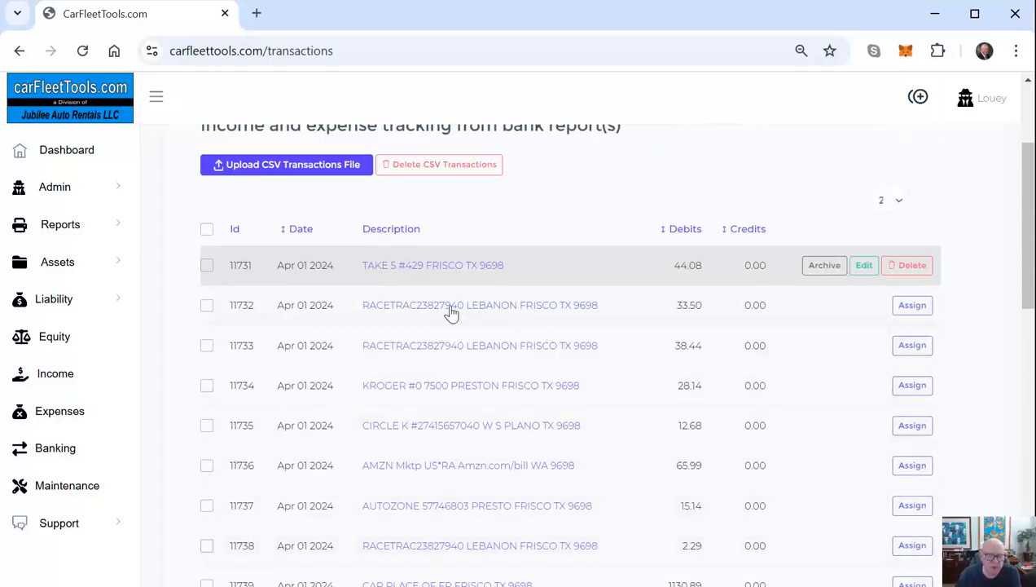
click(911, 307)
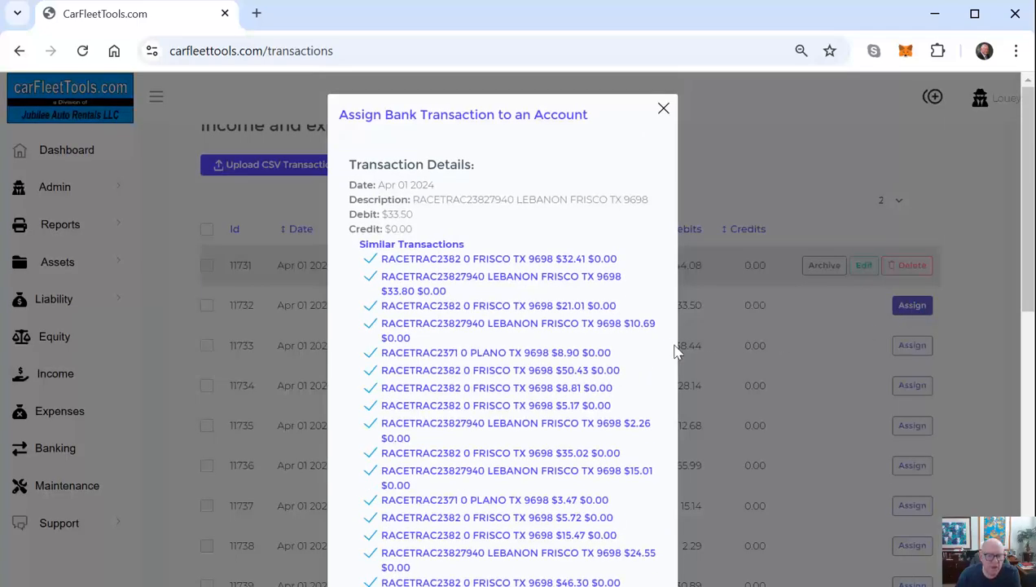
scroll(474, 277, down, 5)
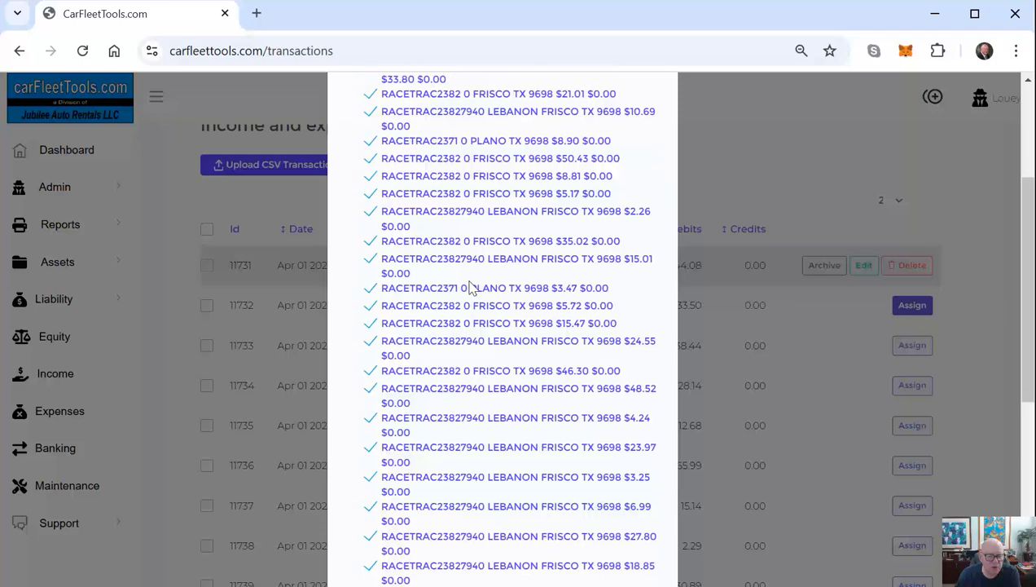
scroll(469, 286, down, 1)
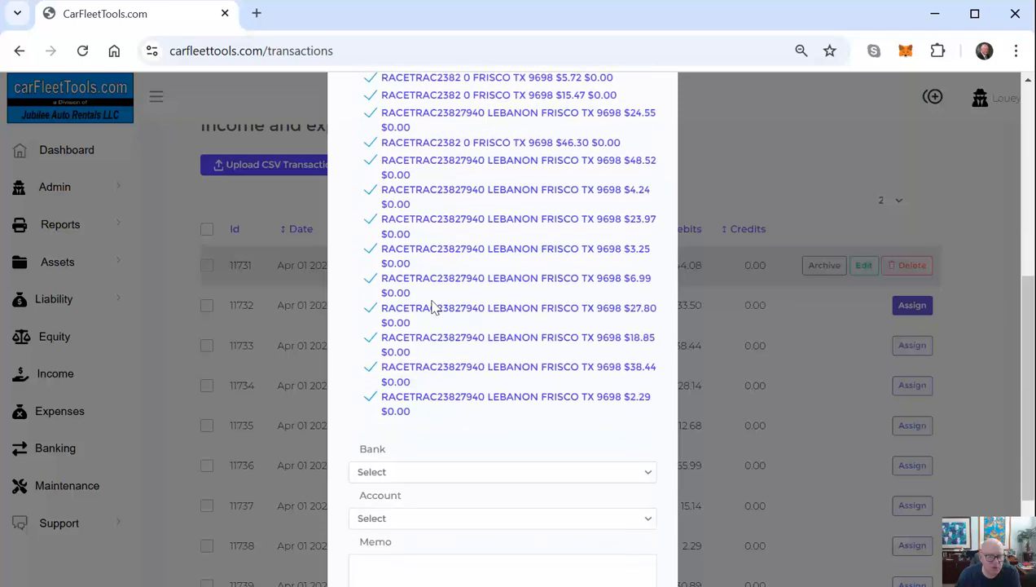
- Set the RACETRAC assignment's bank to the Comerica account and its account type to Expenses
click(387, 474)
click(383, 515)
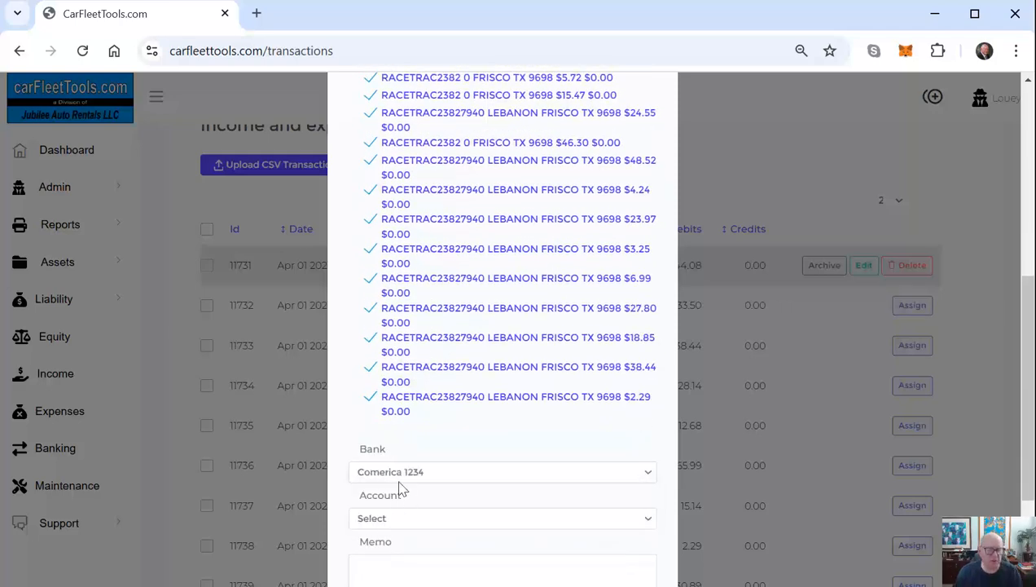
scroll(481, 405, down, 1)
scroll(481, 403, down, 2)
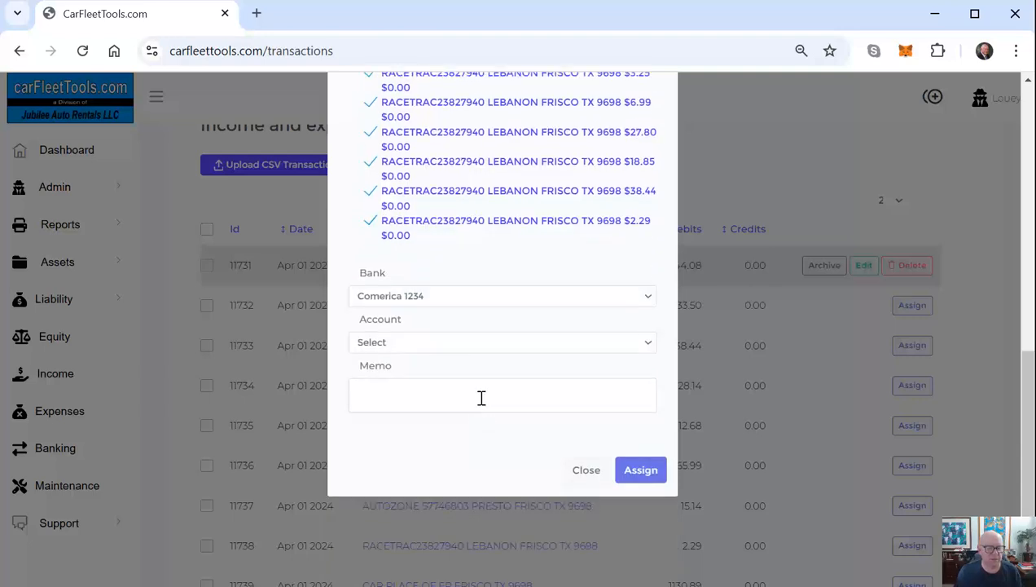
click(455, 347)
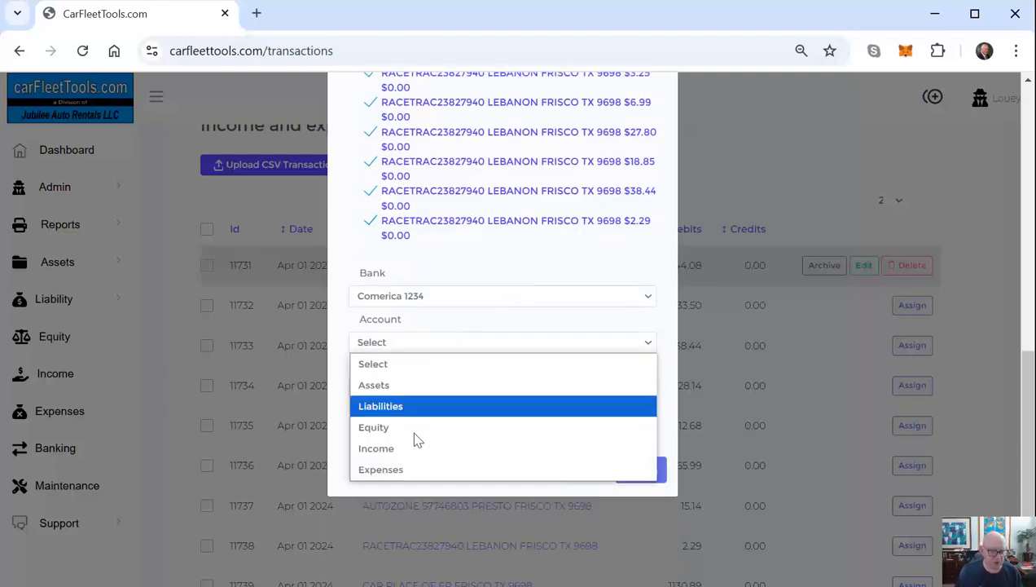
click(389, 472)
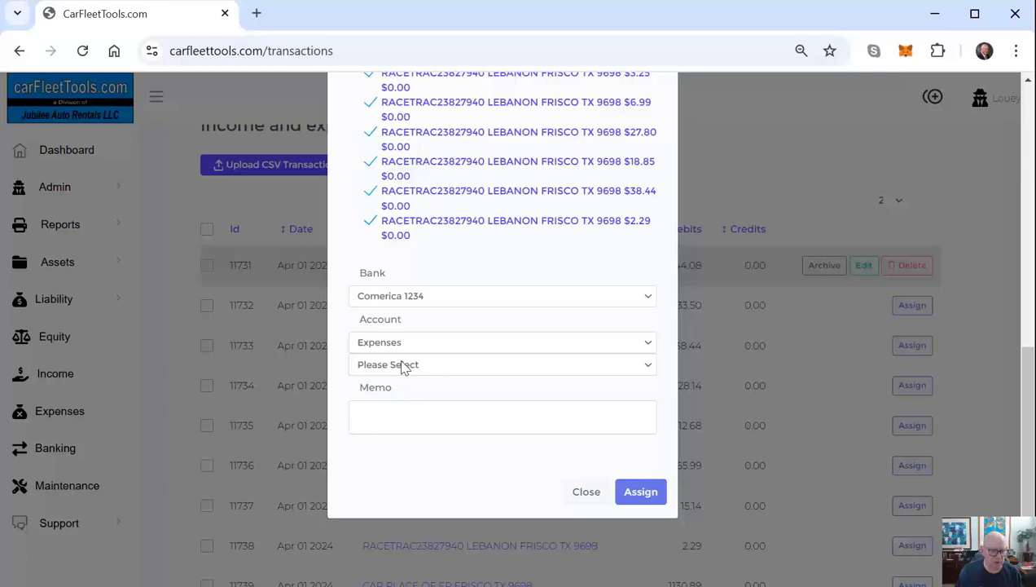
- Choose COGS - Fuel with the vehicle Unassigned, enter the memo "Fuel" and assign the selected RACETRAC transactions
click(405, 366)
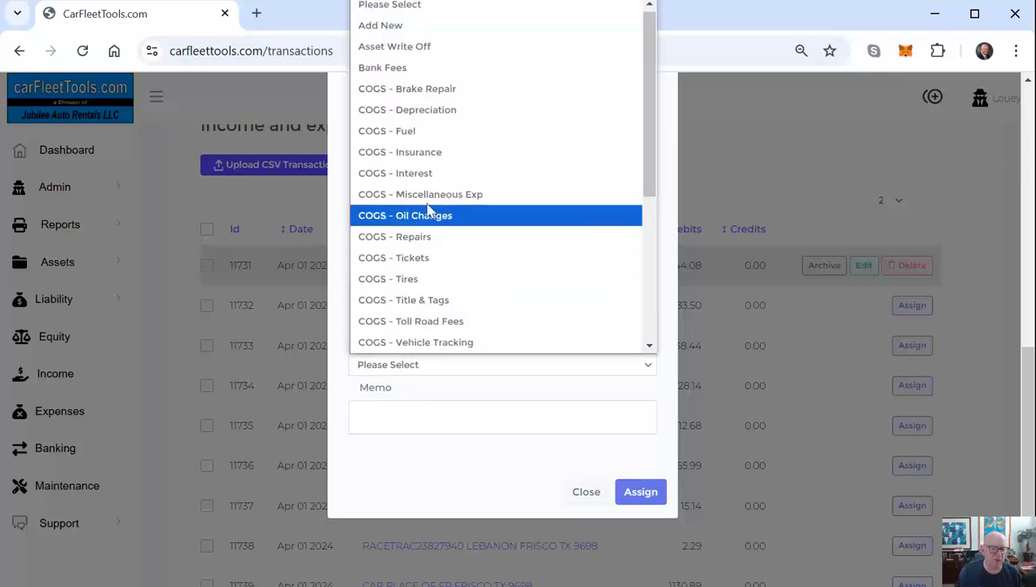
scroll(430, 196, down, 4)
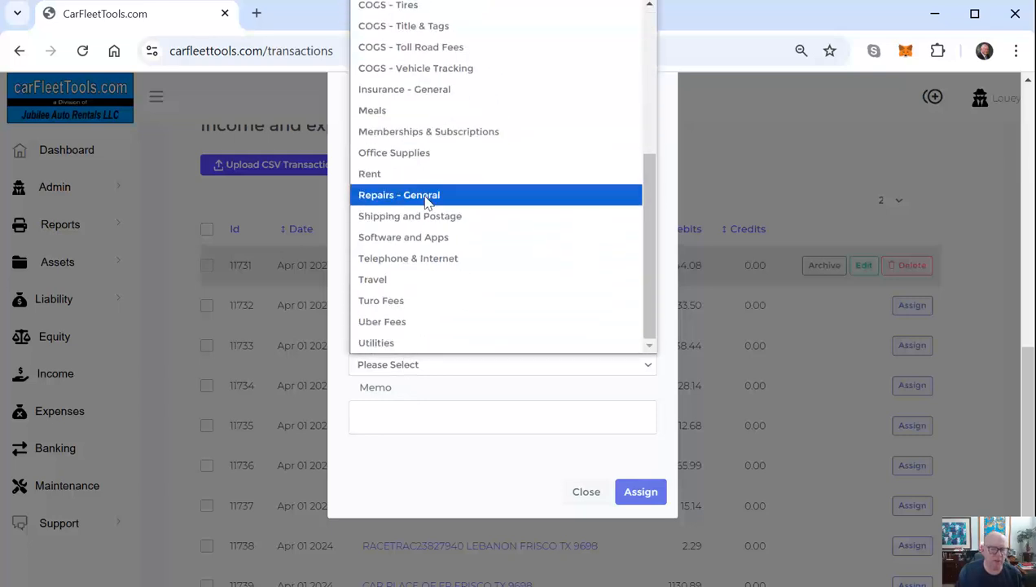
scroll(427, 204, up, 2)
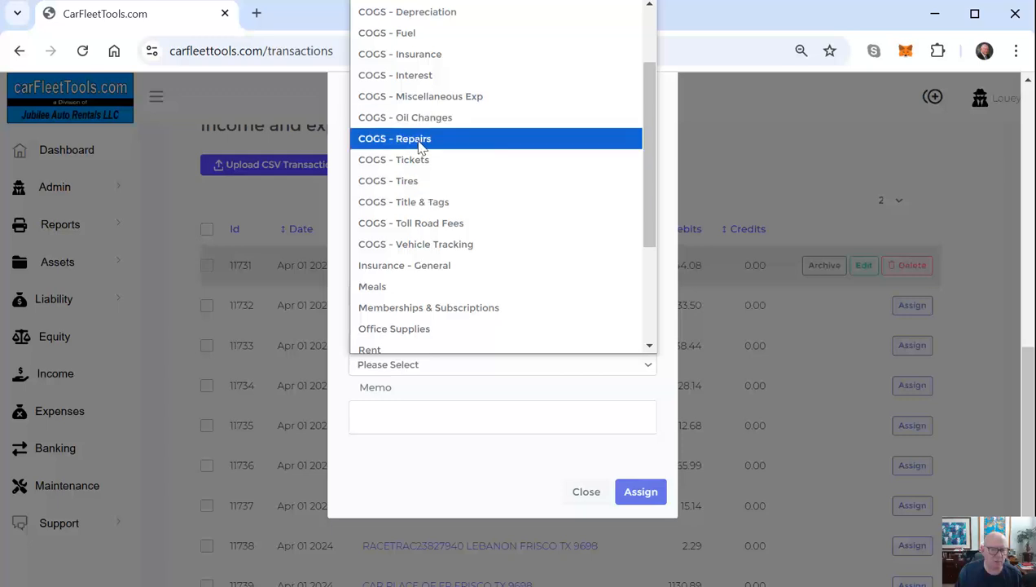
scroll(424, 147, up, 2)
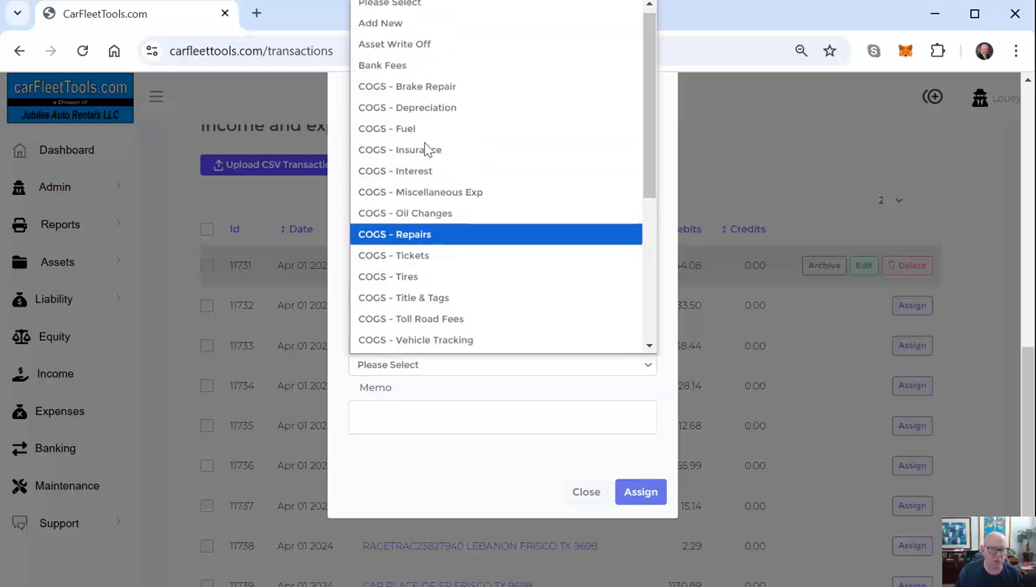
click(415, 132)
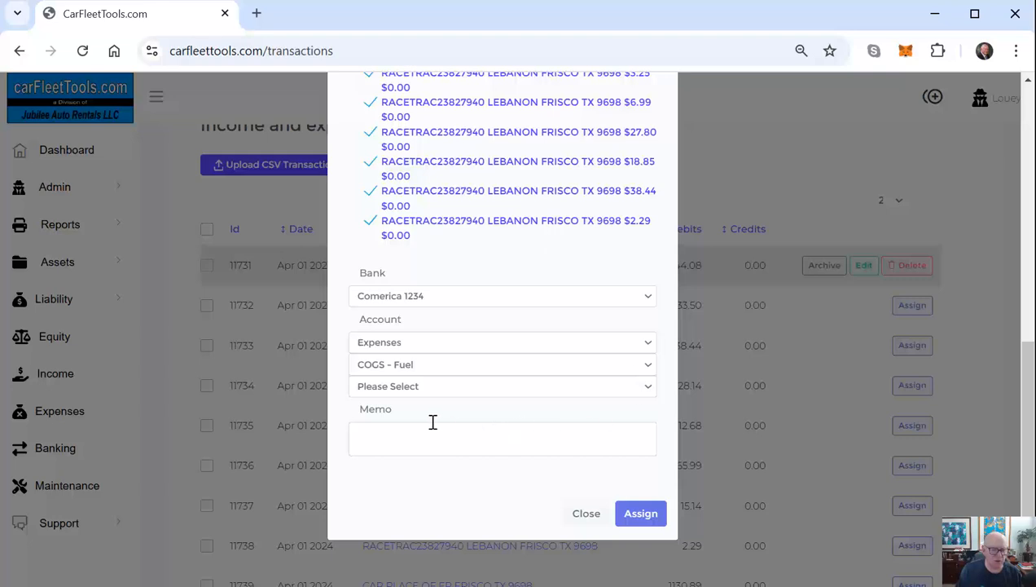
click(407, 386)
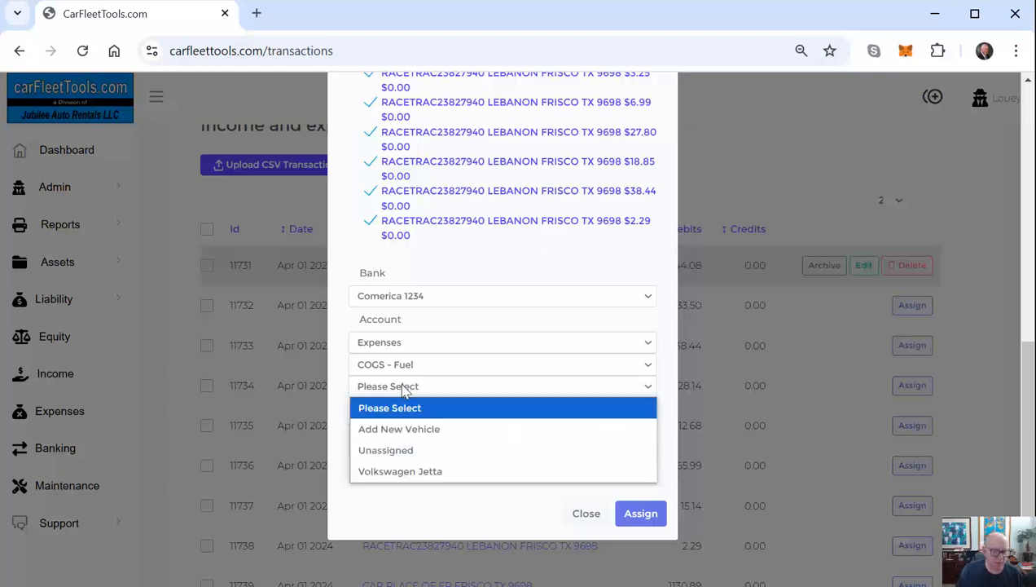
click(383, 452)
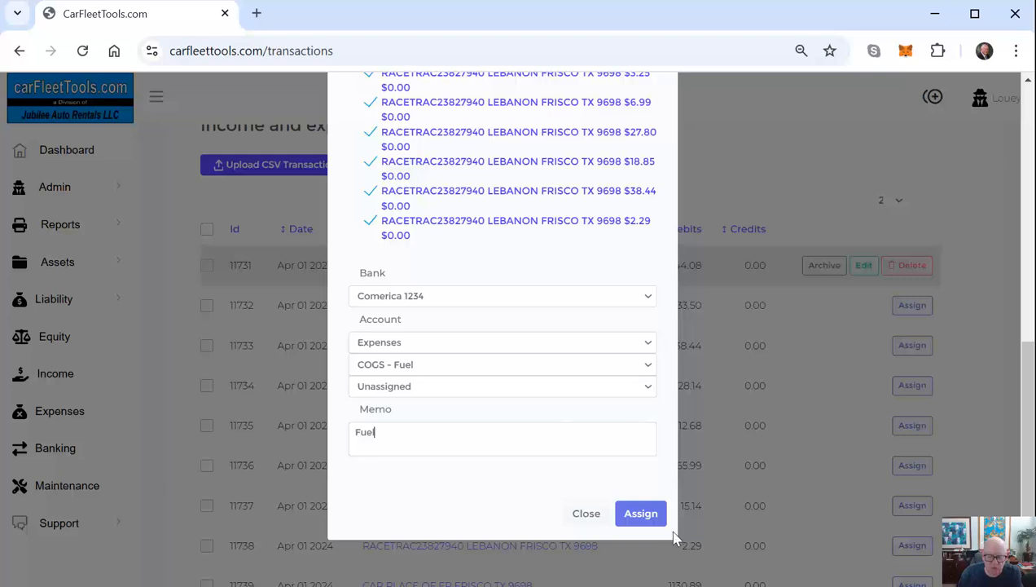
click(648, 511)
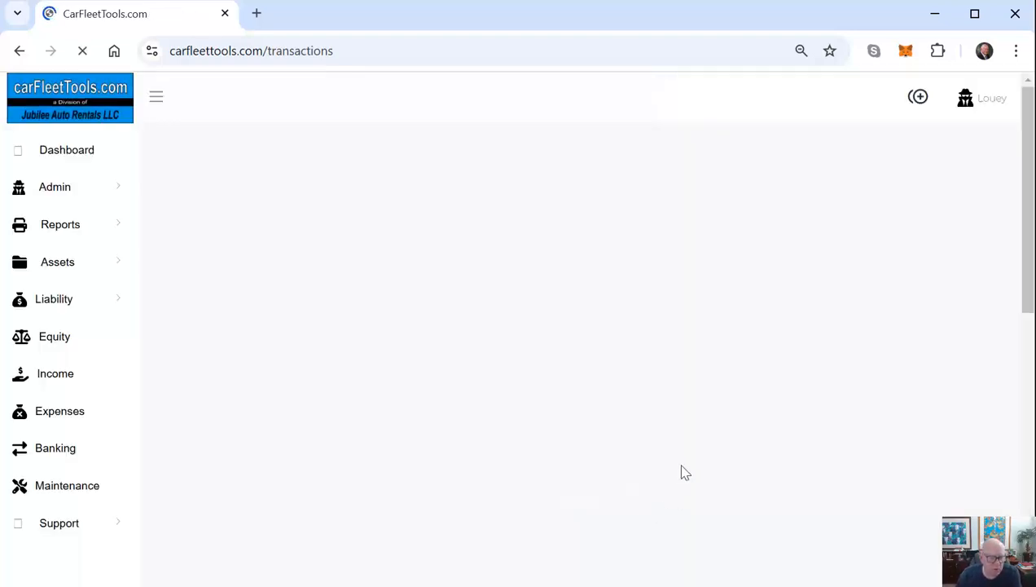
- Open the account assignment for the $12.68 CIRCLE K transaction and review its similar transactions
scroll(675, 425, down, 3)
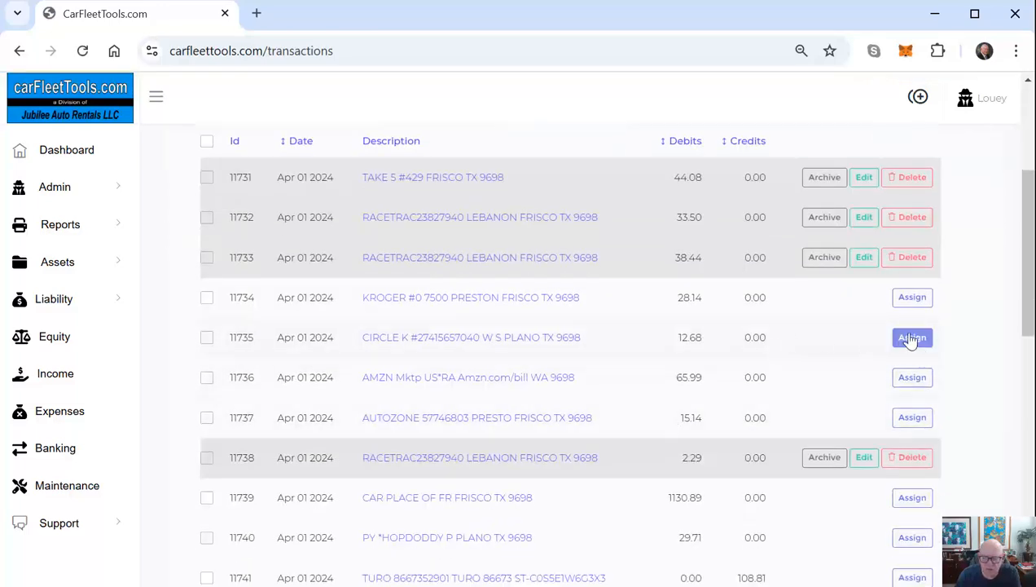
click(911, 338)
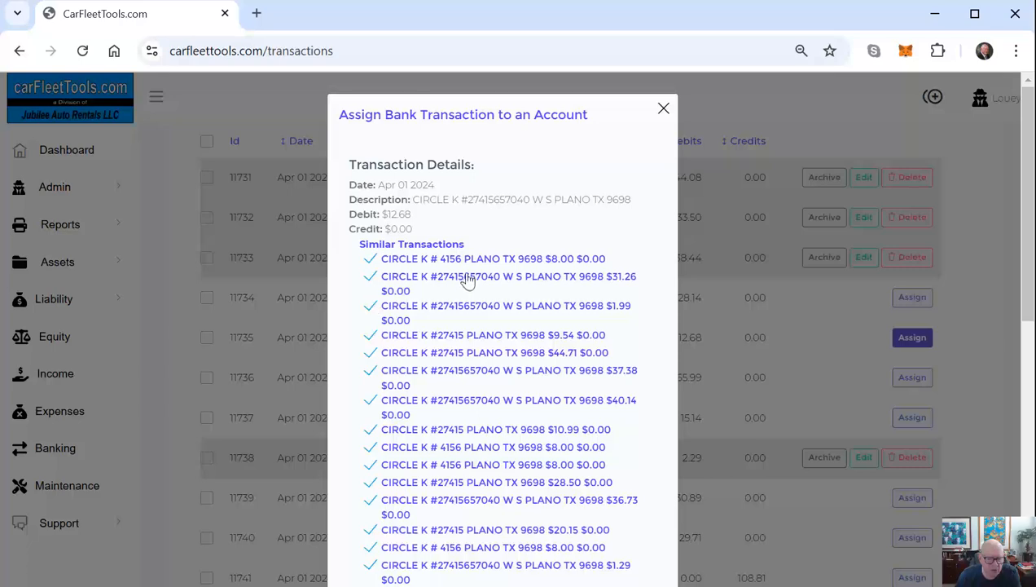
scroll(467, 282, down, 1)
scroll(467, 283, down, 3)
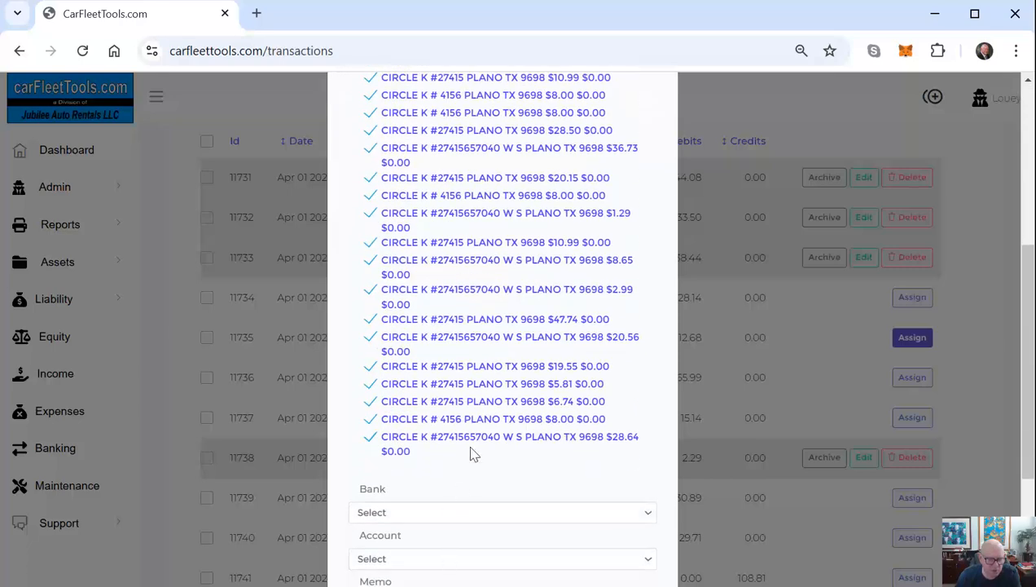
scroll(425, 384, down, 2)
- Set the CIRCLE K assignment's bank to the Comerica account and its account type to Expenses
click(380, 337)
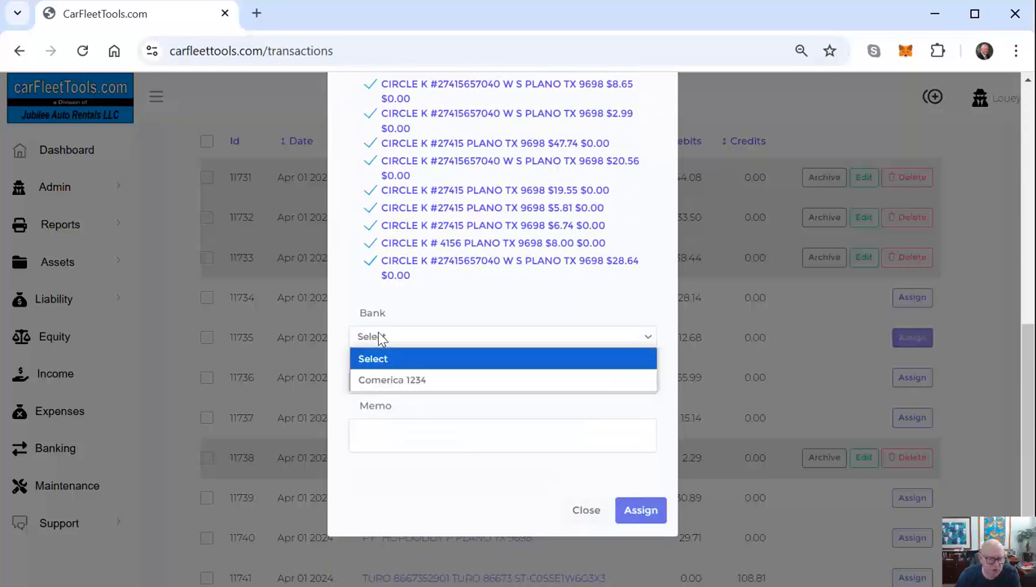
click(386, 381)
click(393, 386)
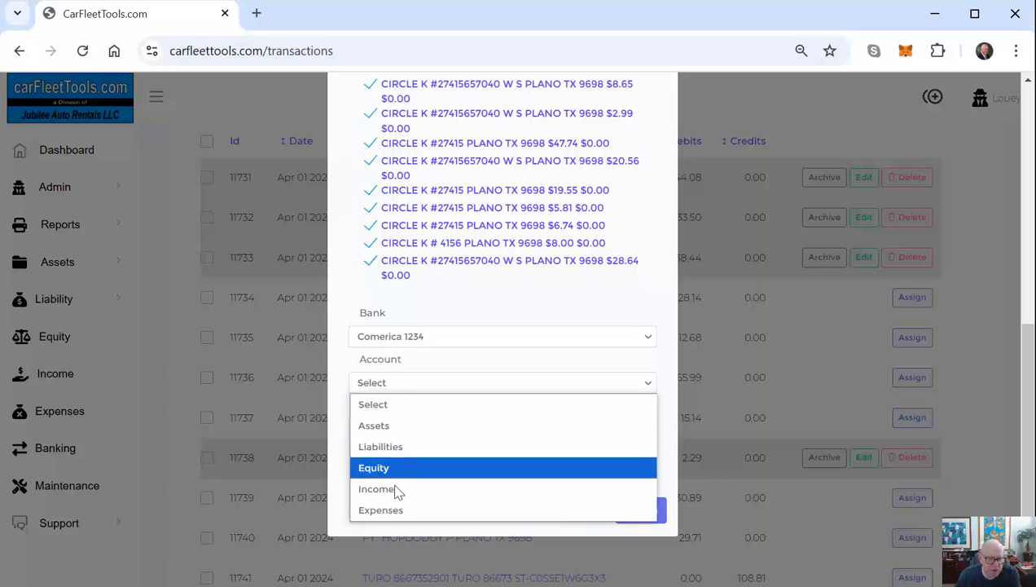
click(387, 510)
- Choose COGS - Fuel with the vehicle Unassigned, fill in the memo and assign the selected CIRCLE K transactions
click(411, 405)
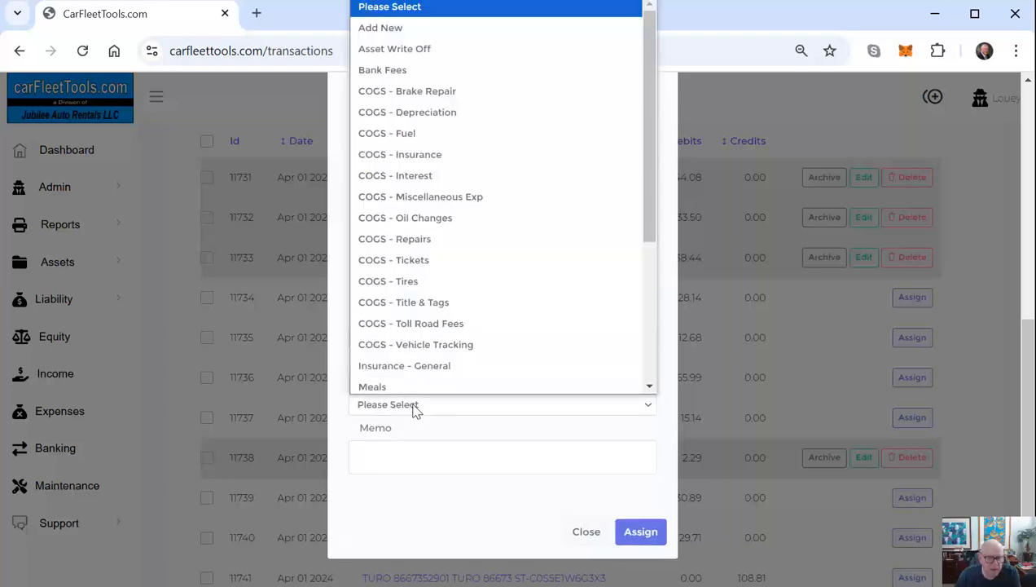
click(401, 130)
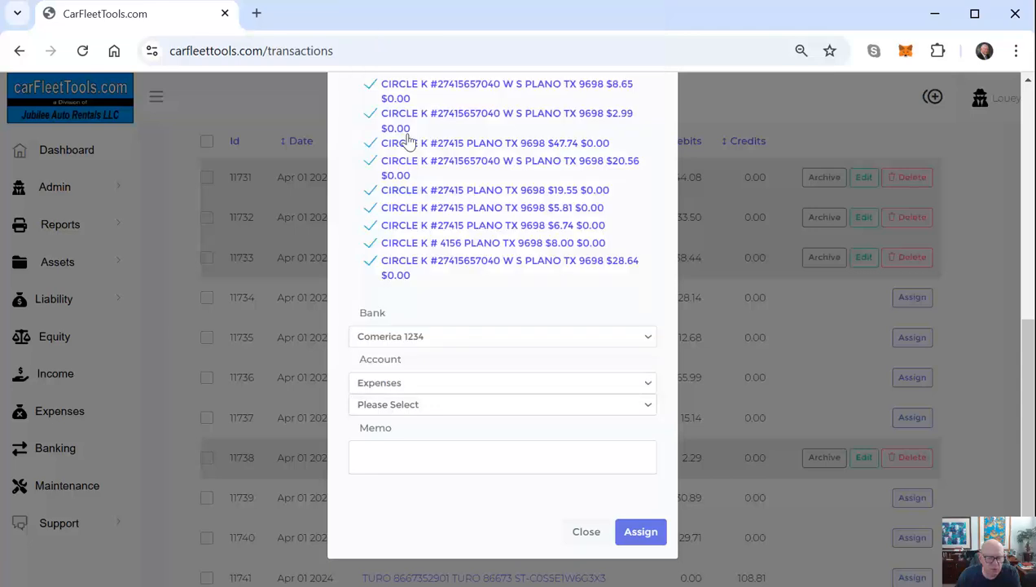
click(410, 429)
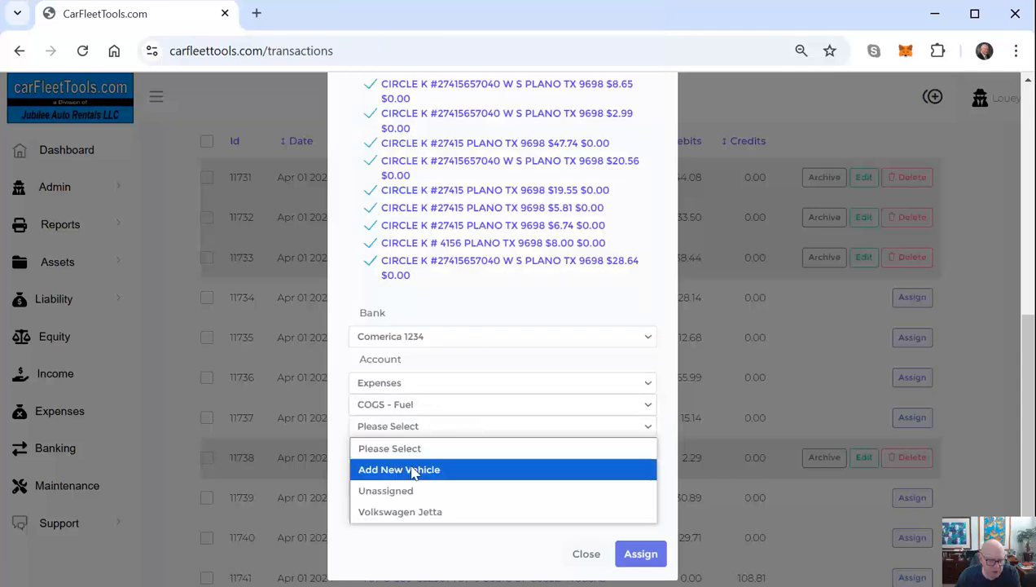
click(400, 491)
click(413, 487)
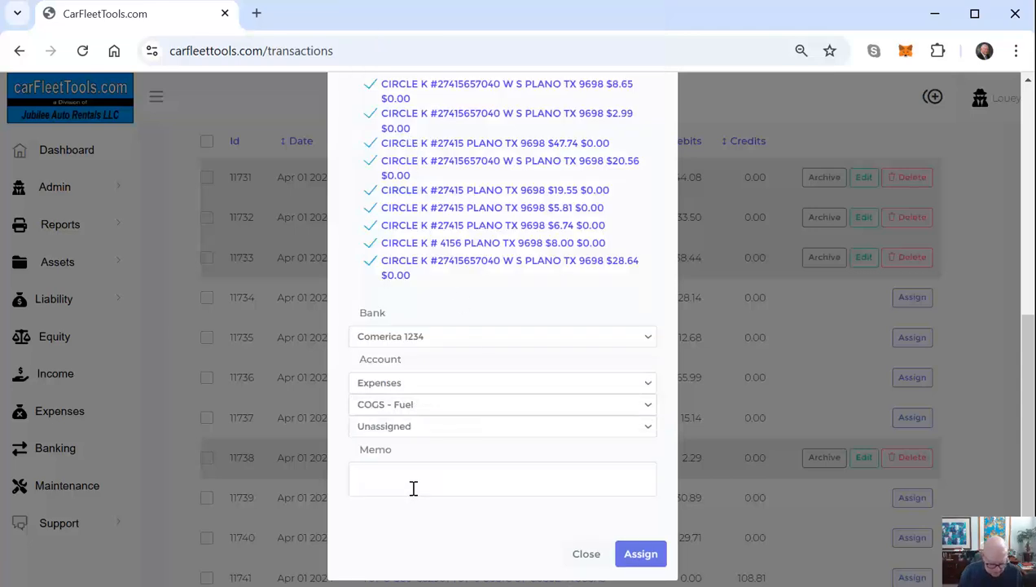
click(641, 548)
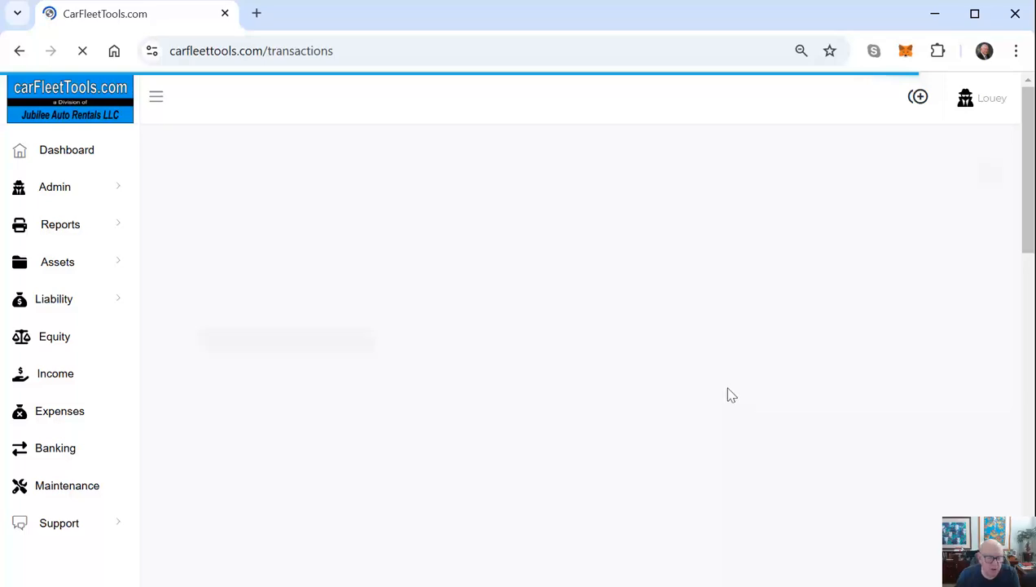
- Open the account assignment for the $15.14 AUTOZONE transaction and deselect all of its similar KROGER and AUTOZONE transactions
scroll(731, 399, down, 5)
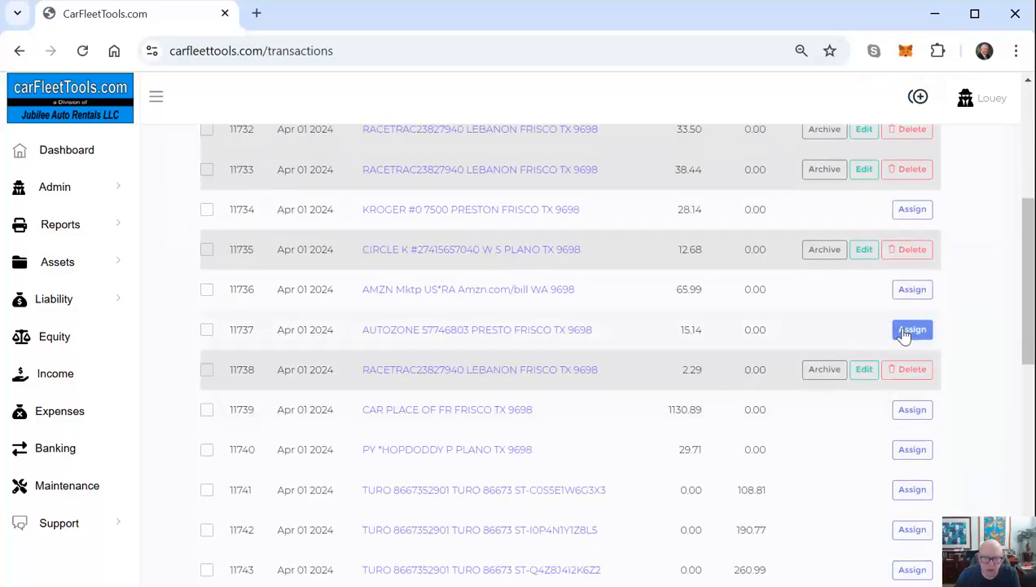
click(903, 334)
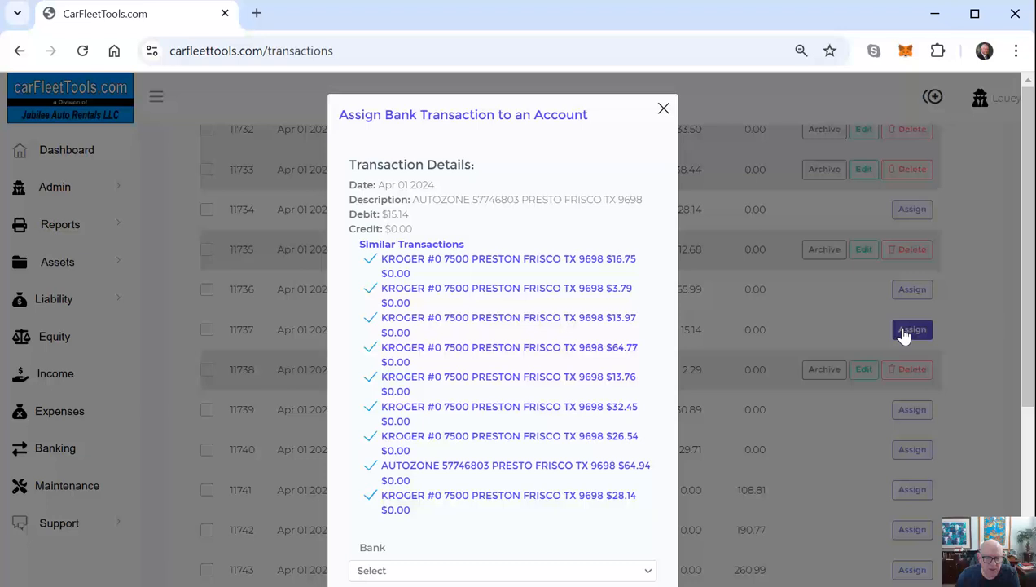
click(370, 261)
click(370, 290)
click(369, 318)
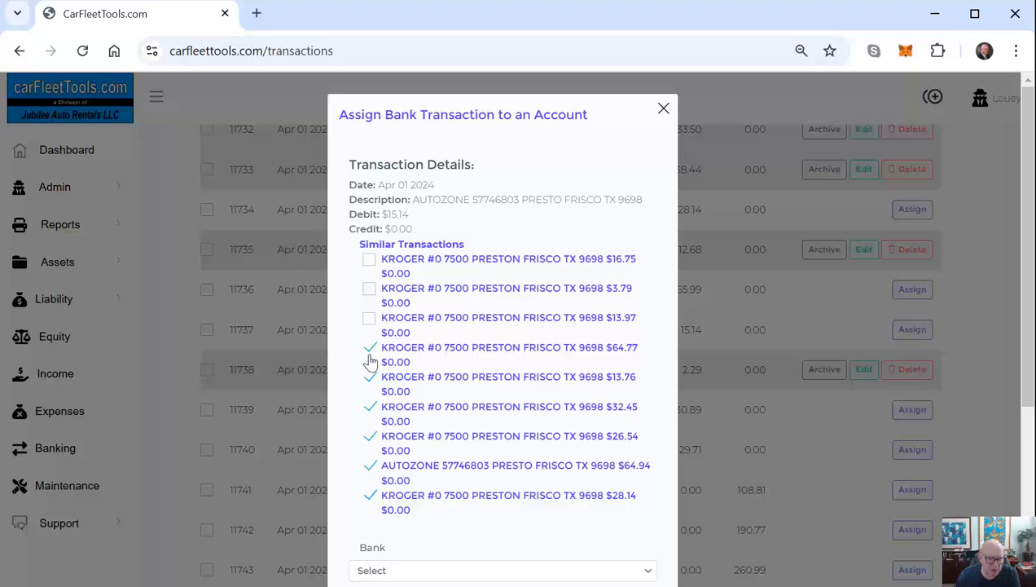
click(370, 350)
click(370, 379)
click(370, 410)
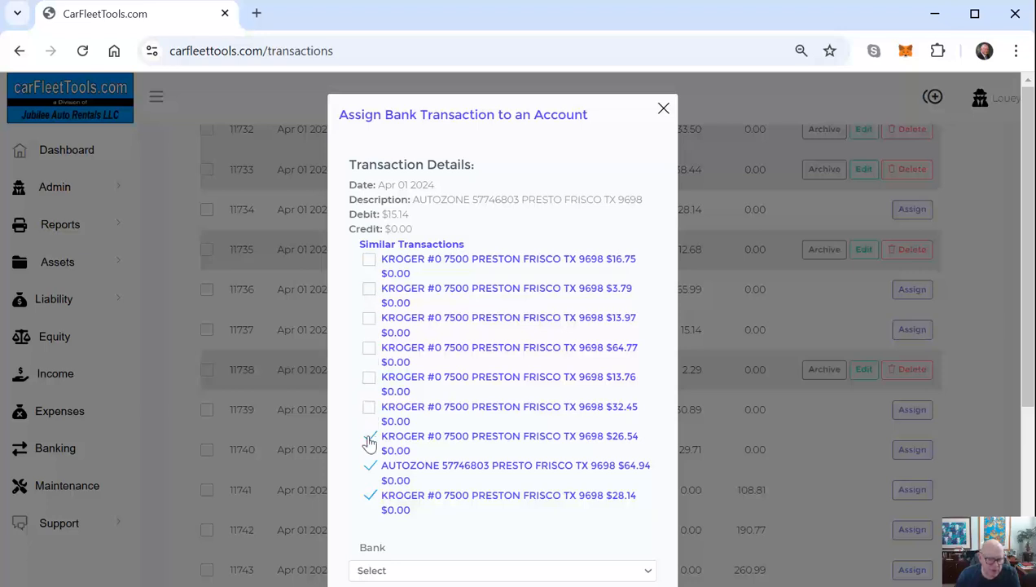
click(370, 438)
click(370, 467)
click(370, 497)
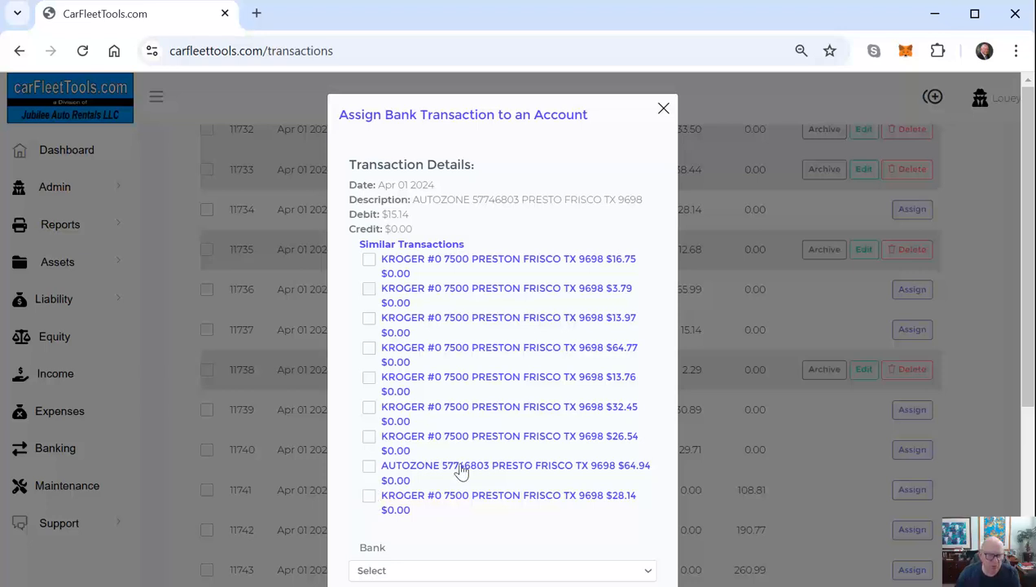
- Set the AUTOZONE assignment's bank to the Comerica account and its account type to Expenses
scroll(461, 471, down, 2)
click(440, 396)
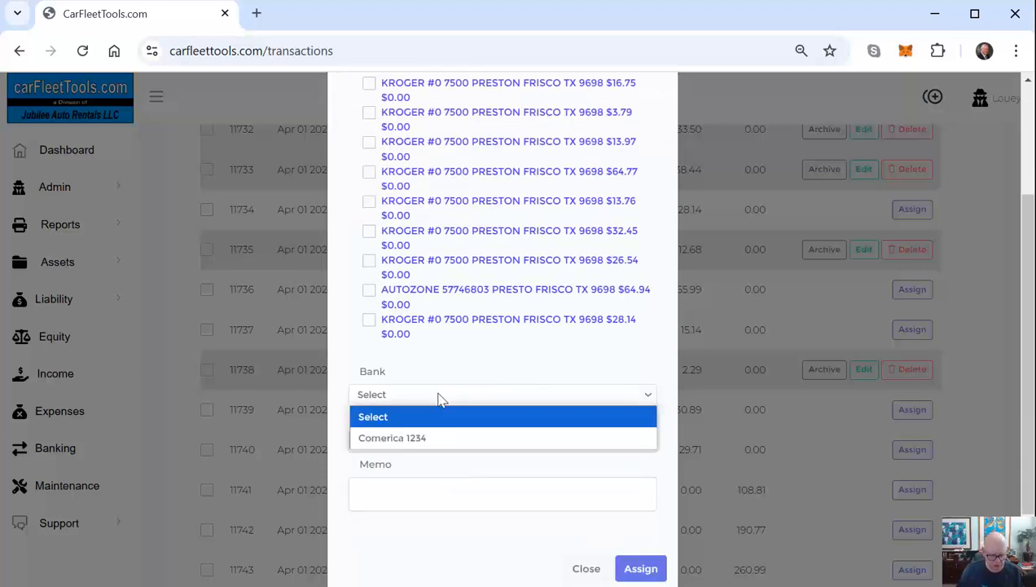
click(424, 436)
click(420, 441)
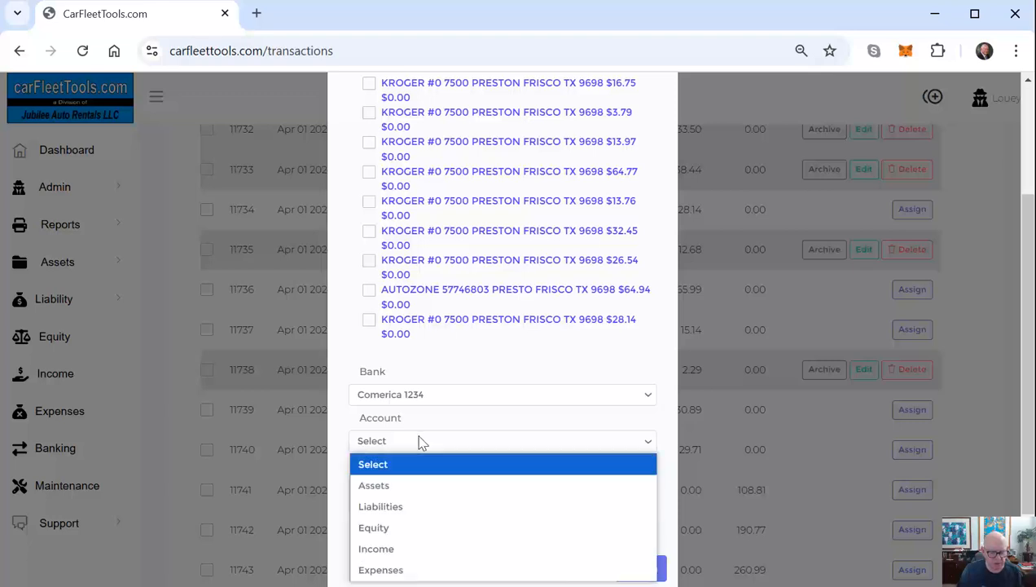
click(393, 569)
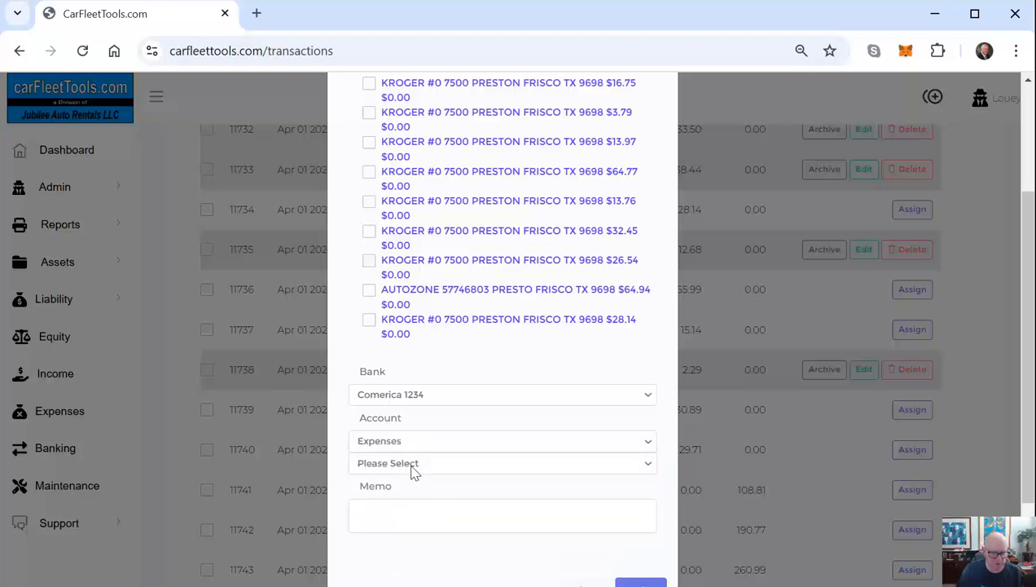
- Choose COGS - Miscellaneous Exp with the vehicle Unassigned, enter the memo "Supplies" and assign the AUTOZONE transaction
click(414, 472)
scroll(444, 336, down, 1)
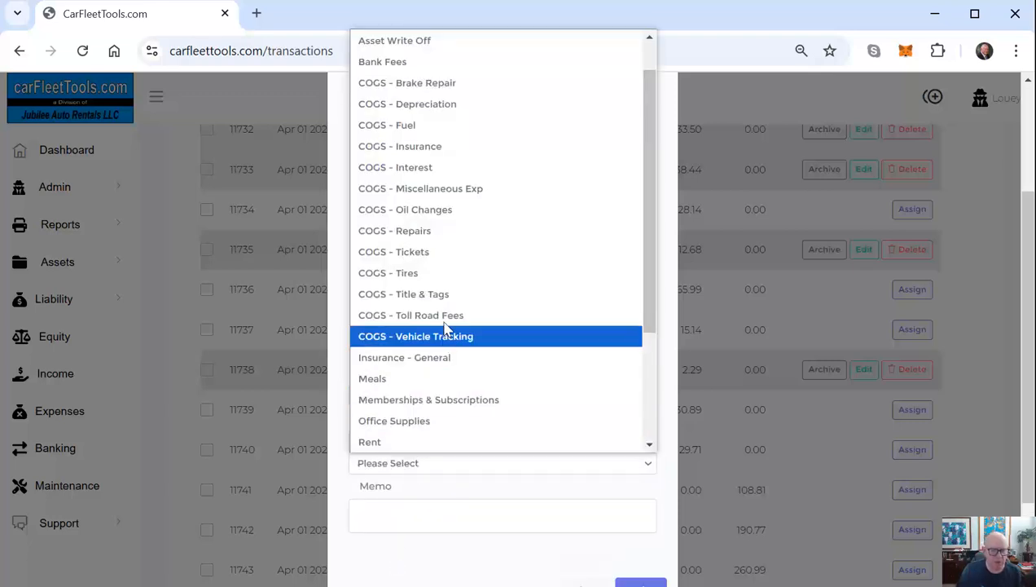
click(434, 196)
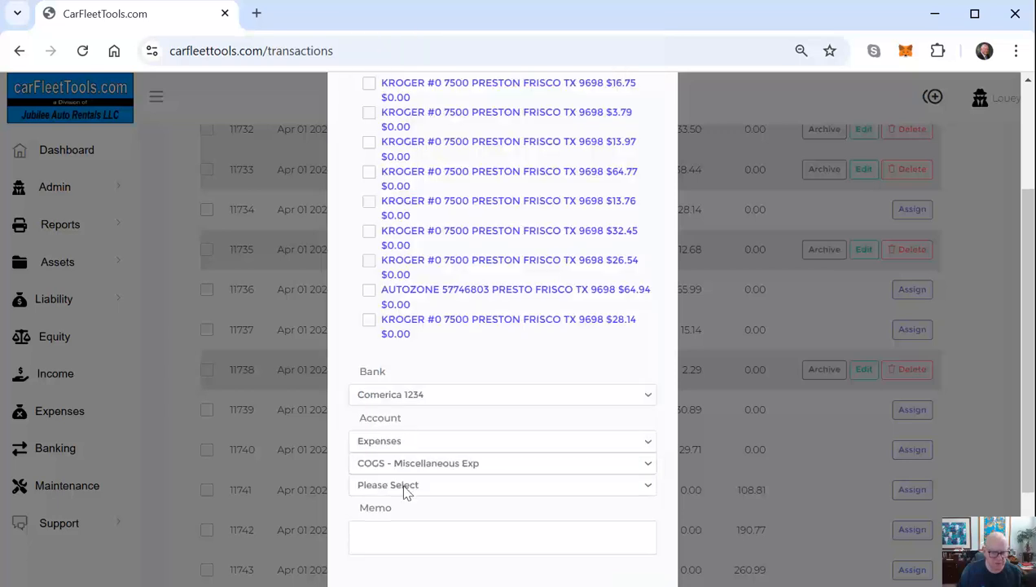
click(406, 487)
click(405, 550)
click(416, 533)
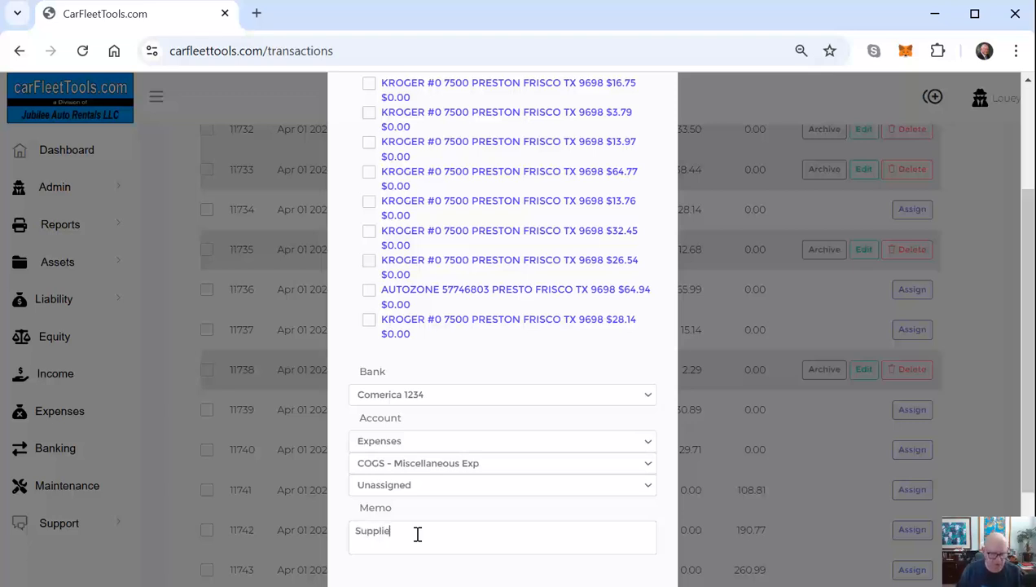
text(s)
scroll(467, 540, down, 1)
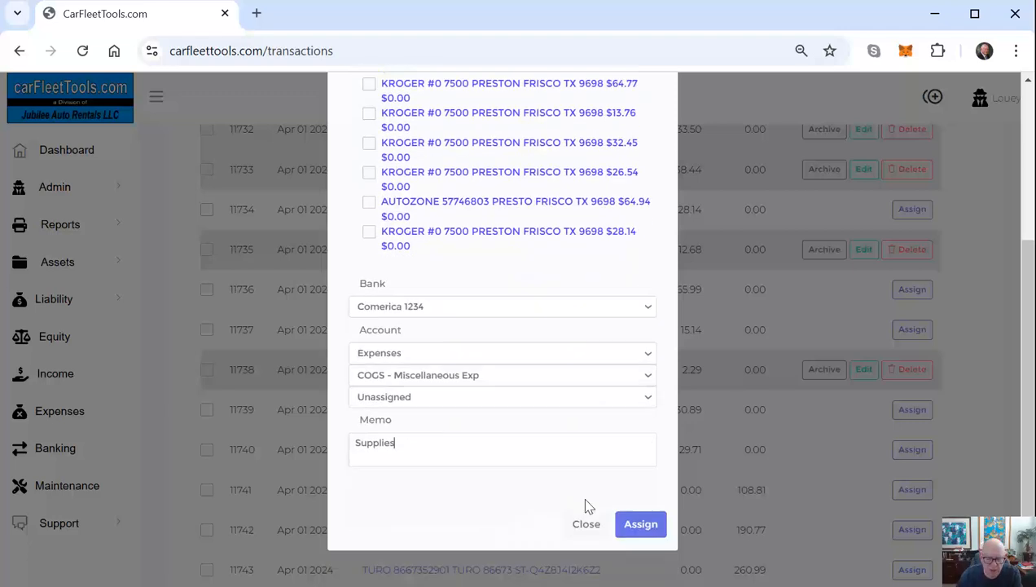
click(638, 524)
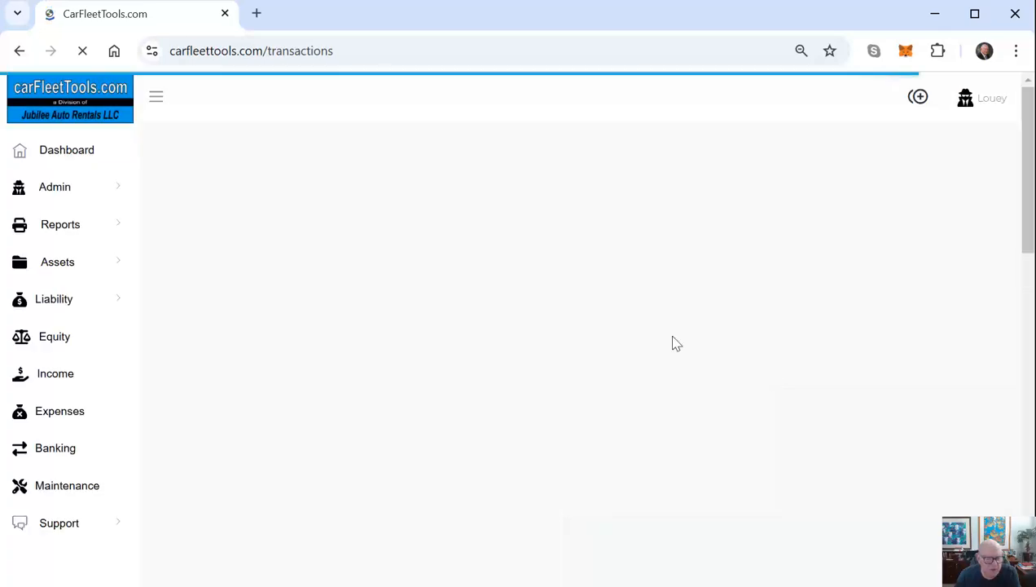
- Open the account assignment for the $108.81 TURO credit and review its similar transactions
scroll(736, 334, down, 5)
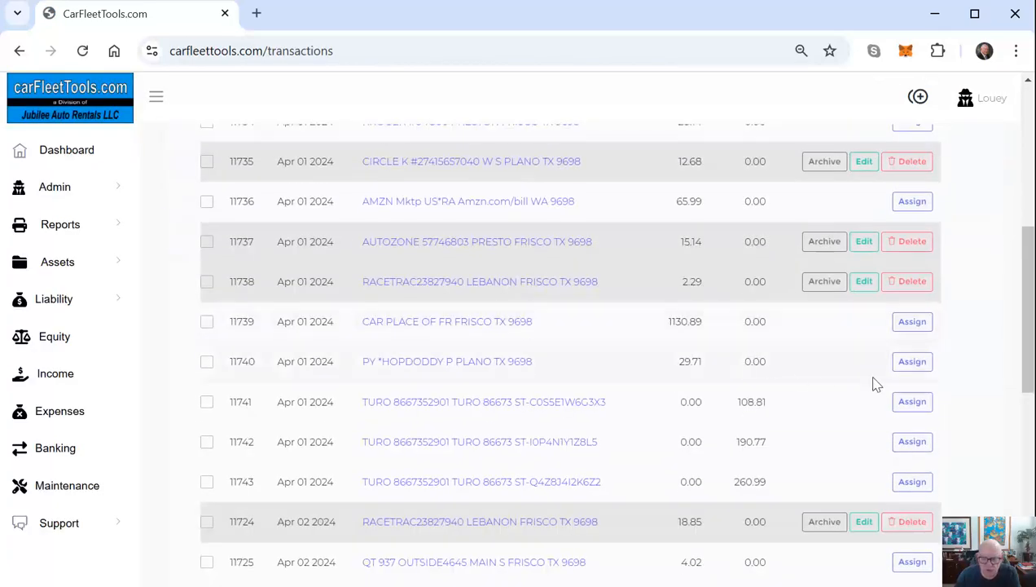
click(912, 405)
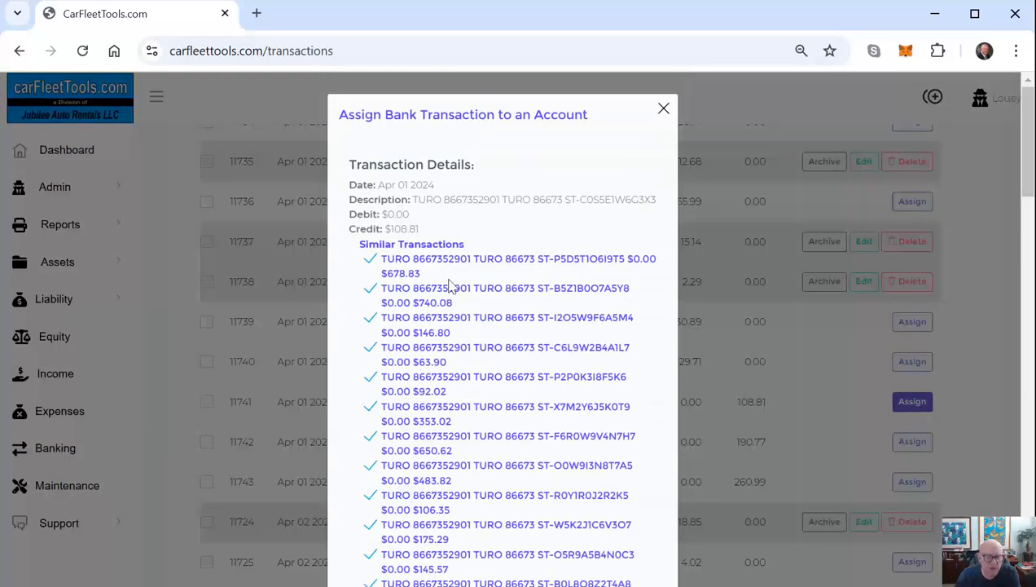
scroll(452, 289, down, 10)
scroll(452, 289, down, 15)
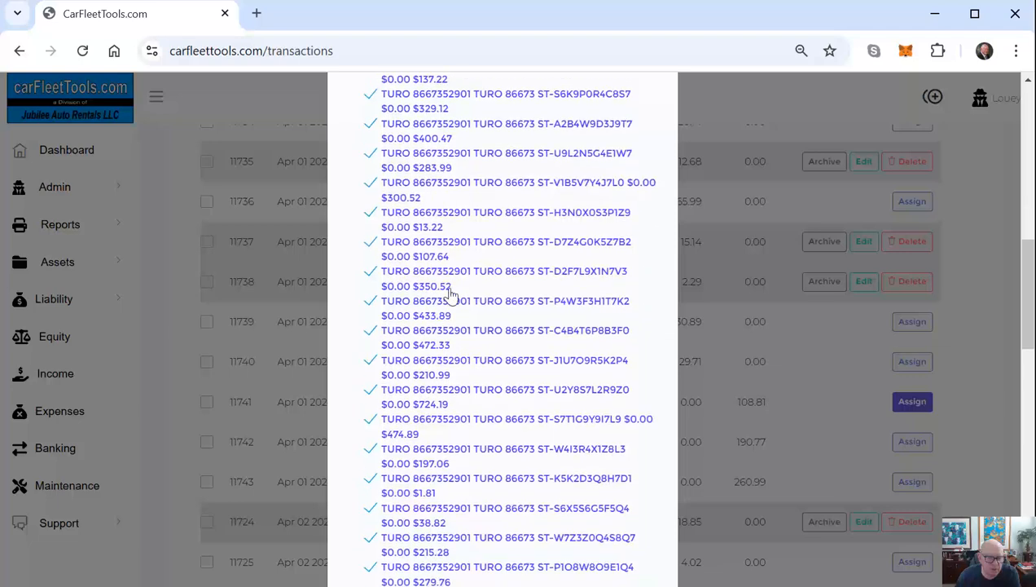
scroll(452, 304, down, 5)
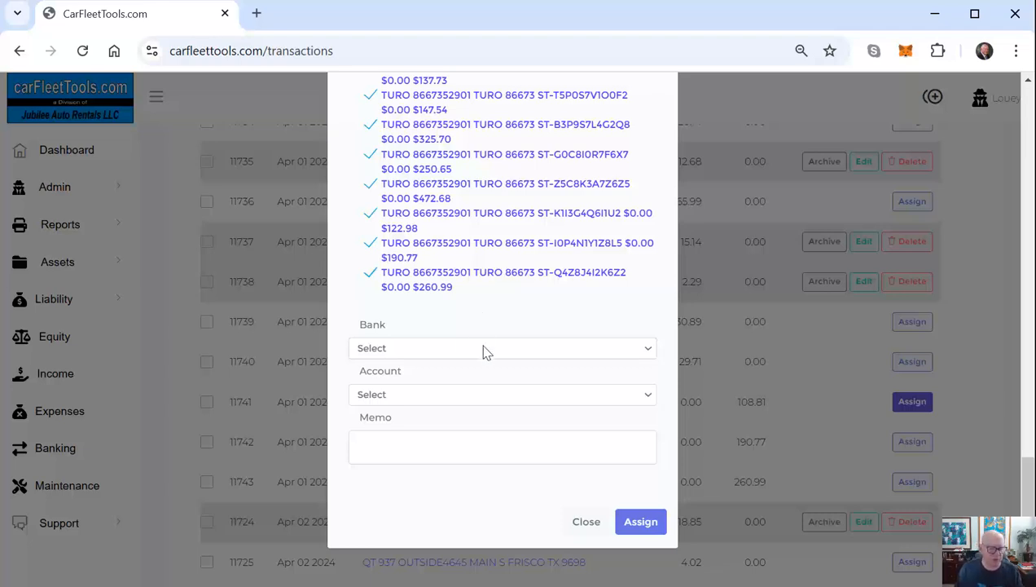
- Set the TURO assignment's bank to the Comerica account and its account type to Income
click(453, 350)
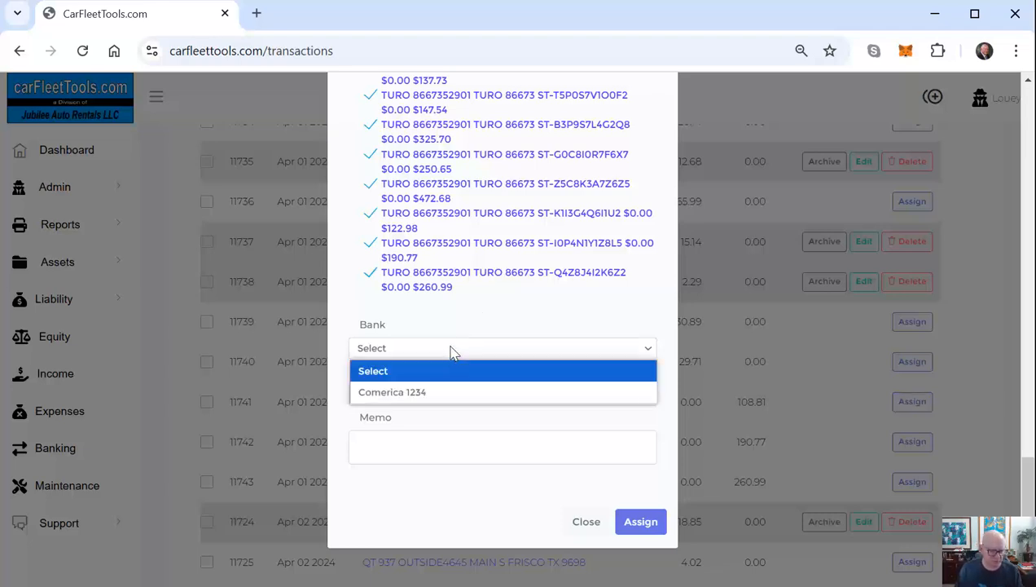
click(419, 392)
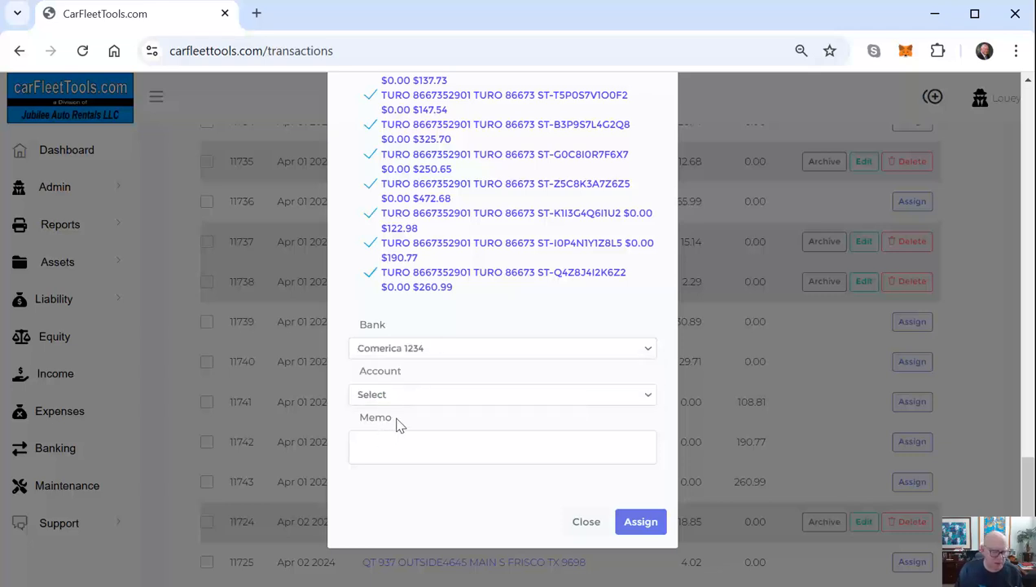
click(446, 399)
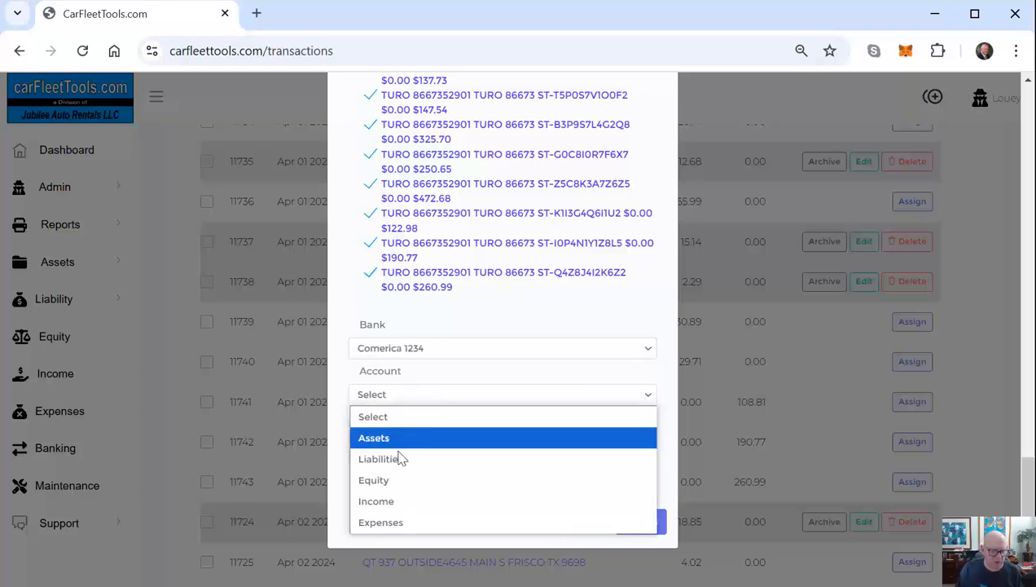
click(384, 503)
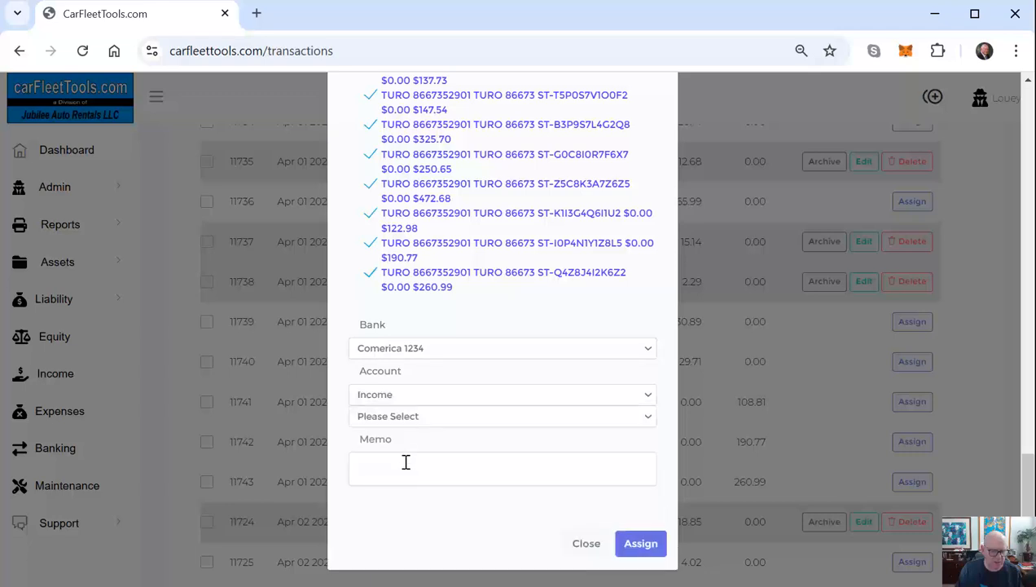
- Choose Rental Income with the vehicle Unassigned, enter the memo "Turo Deposit" and assign the TURO credit with its similar transactions
click(410, 418)
click(394, 524)
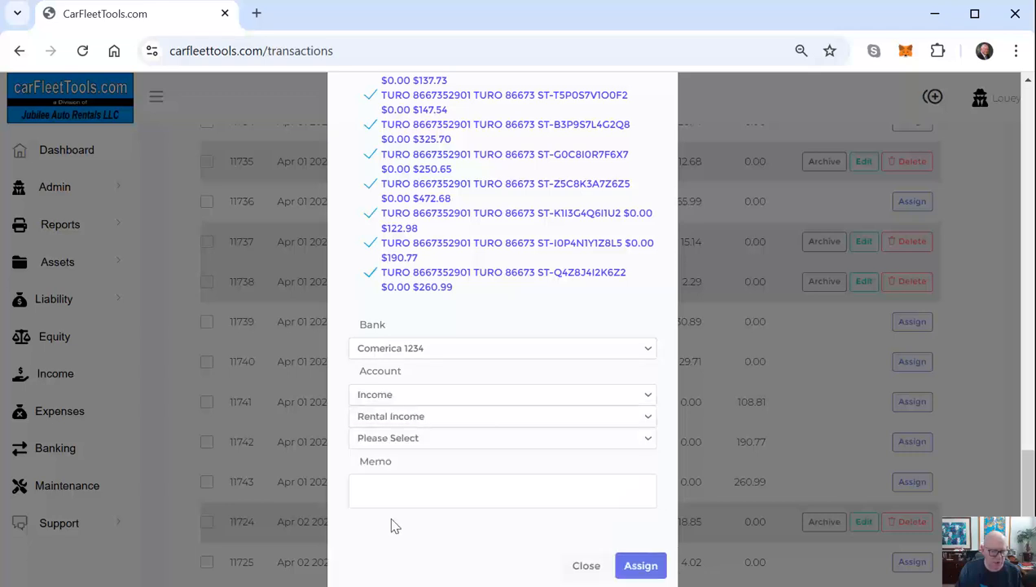
click(405, 440)
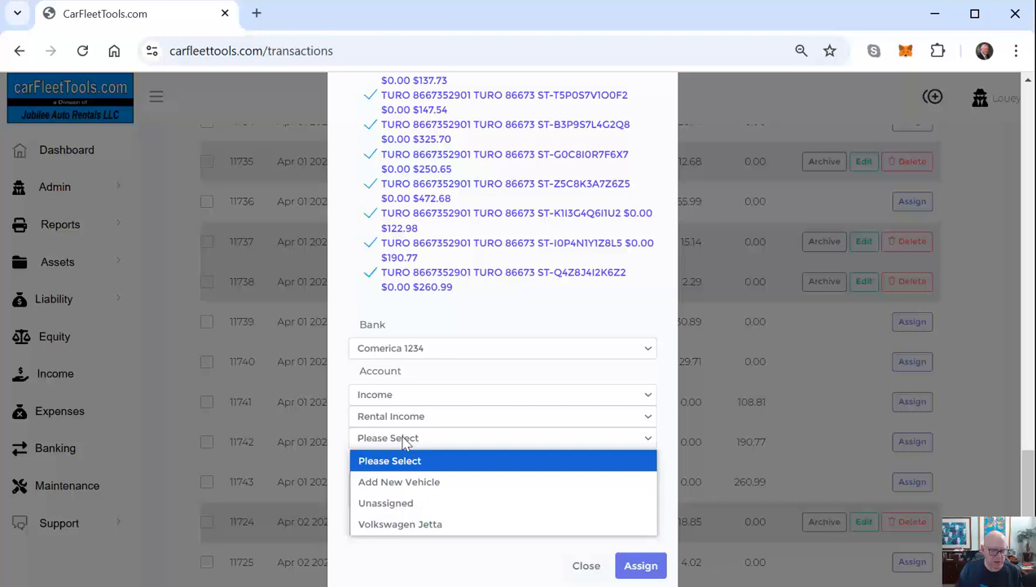
click(386, 503)
click(394, 495)
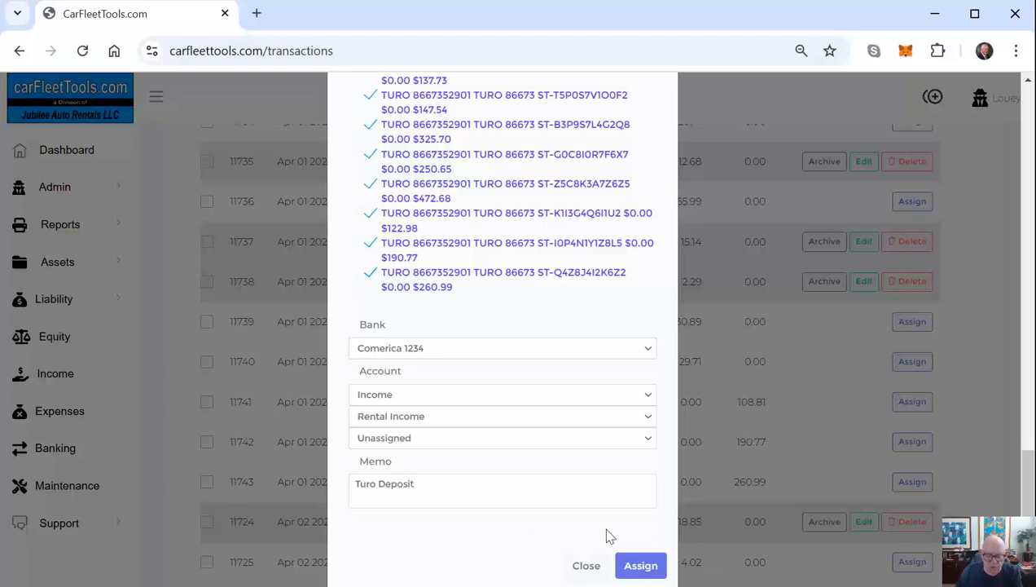
click(638, 568)
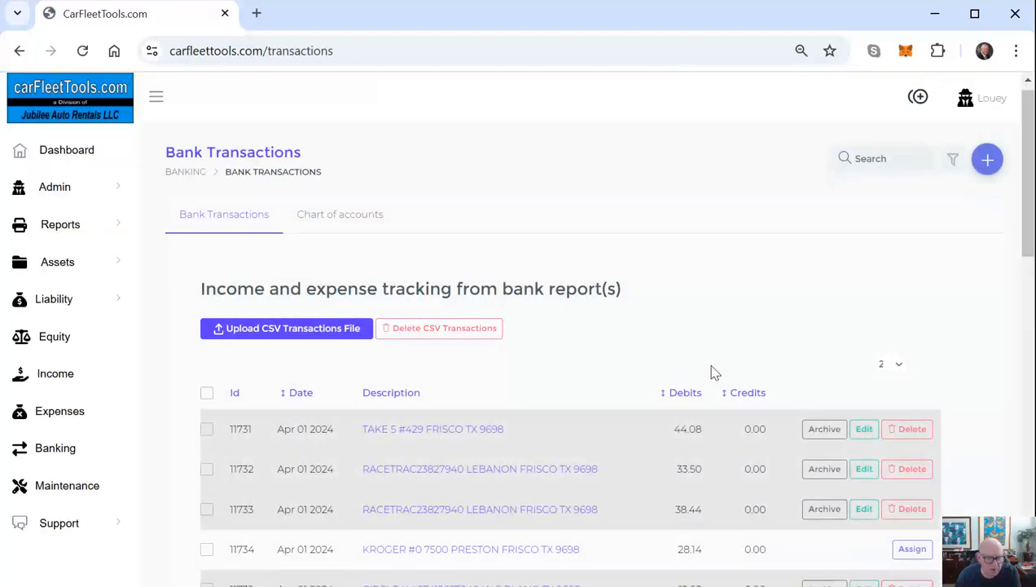
- Open the account assignment for the $4.02 QT transaction and set the Comerica account as bank and Expenses as account type
scroll(713, 376, down, 6)
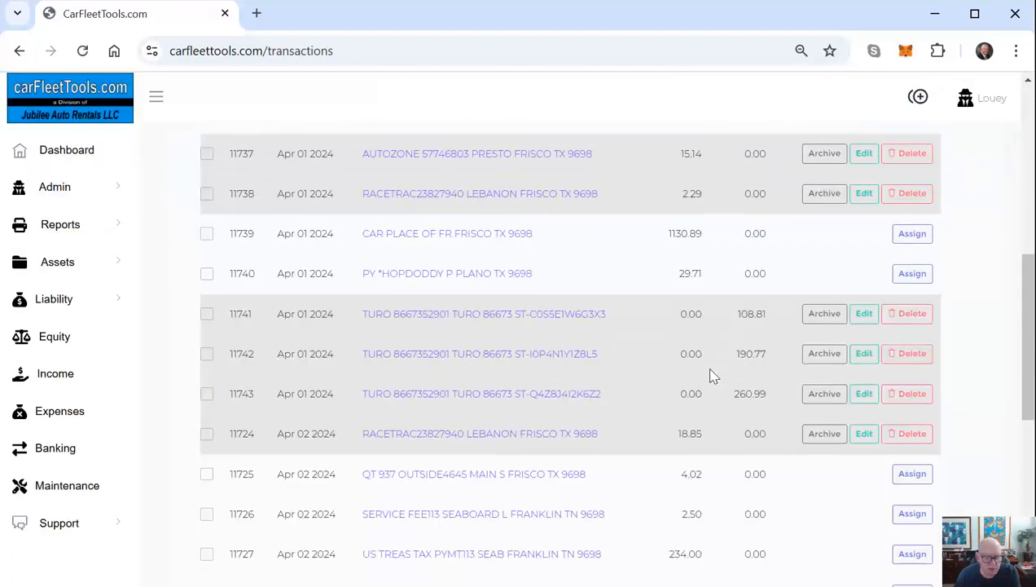
scroll(708, 379, down, 2)
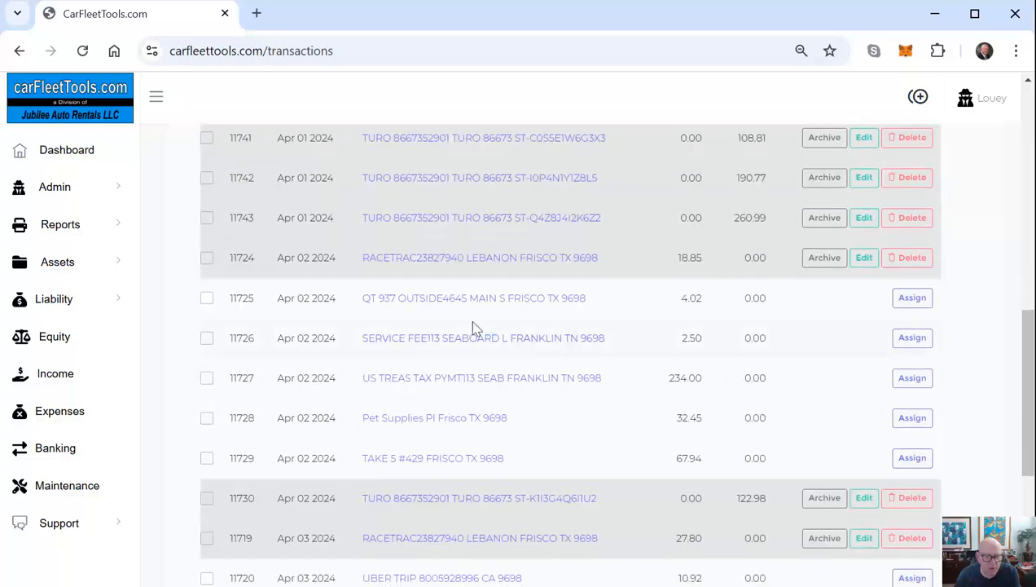
click(913, 298)
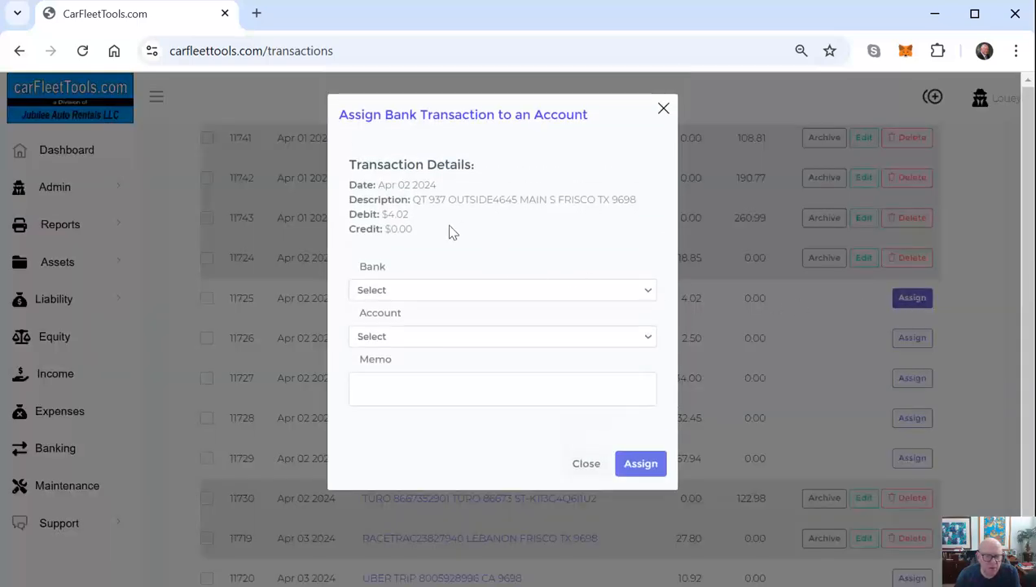
click(406, 291)
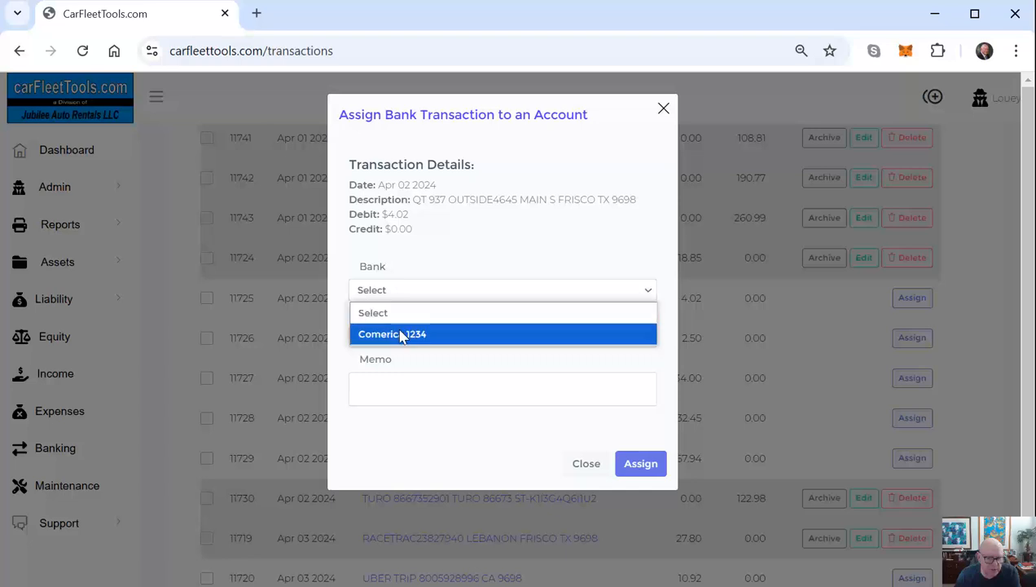
click(404, 335)
click(397, 341)
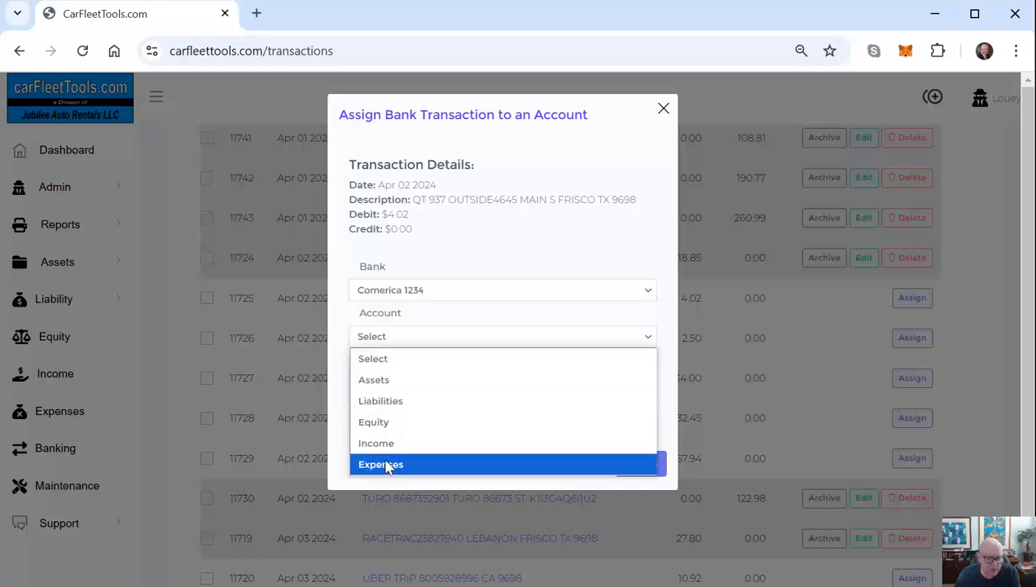
click(387, 465)
- Choose COGS - Fuel with the vehicle Unassigned, enter the memo "Fuel" and assign the QT transaction
click(400, 361)
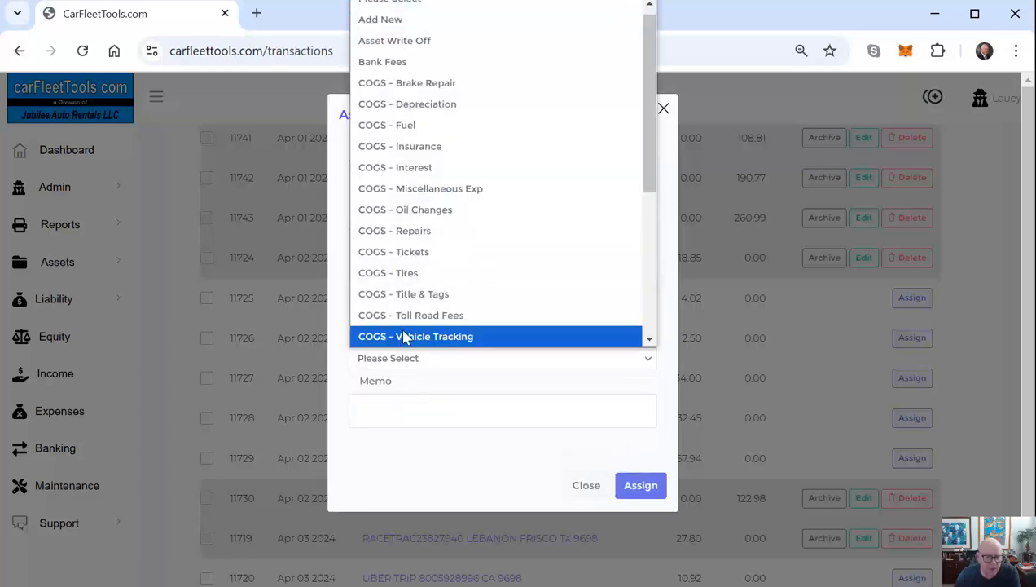
click(416, 128)
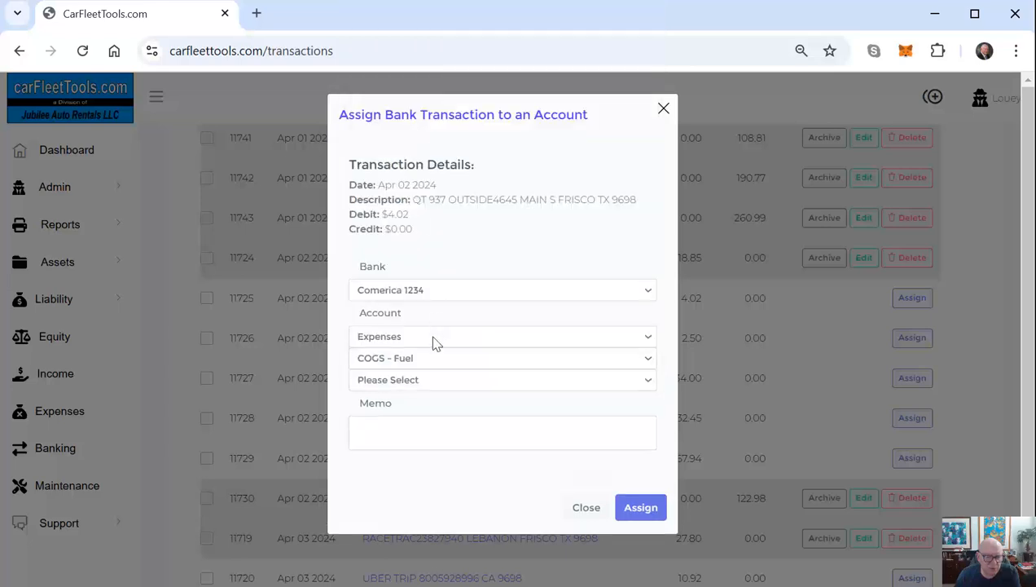
click(404, 381)
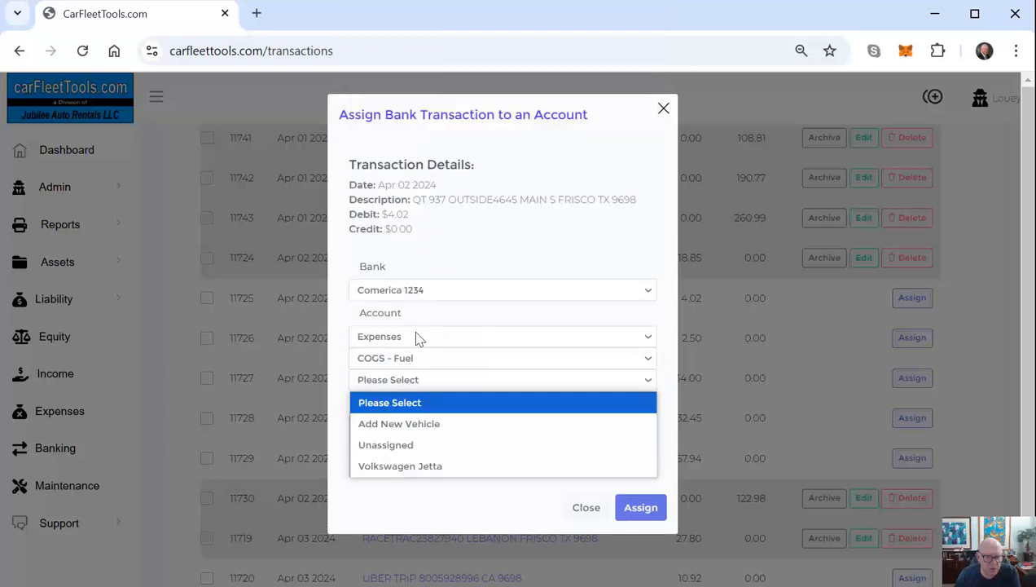
click(398, 445)
click(415, 432)
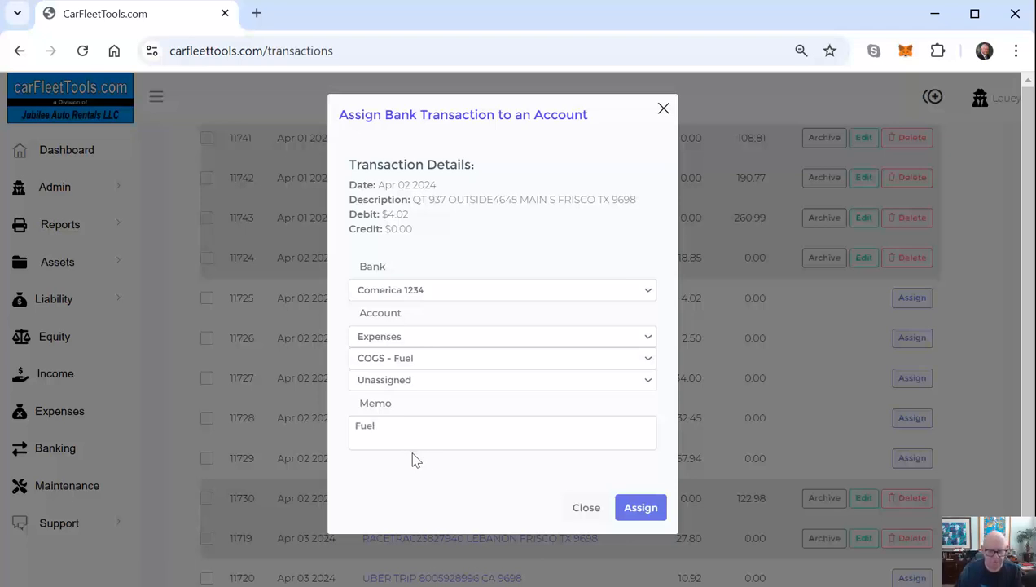
click(641, 507)
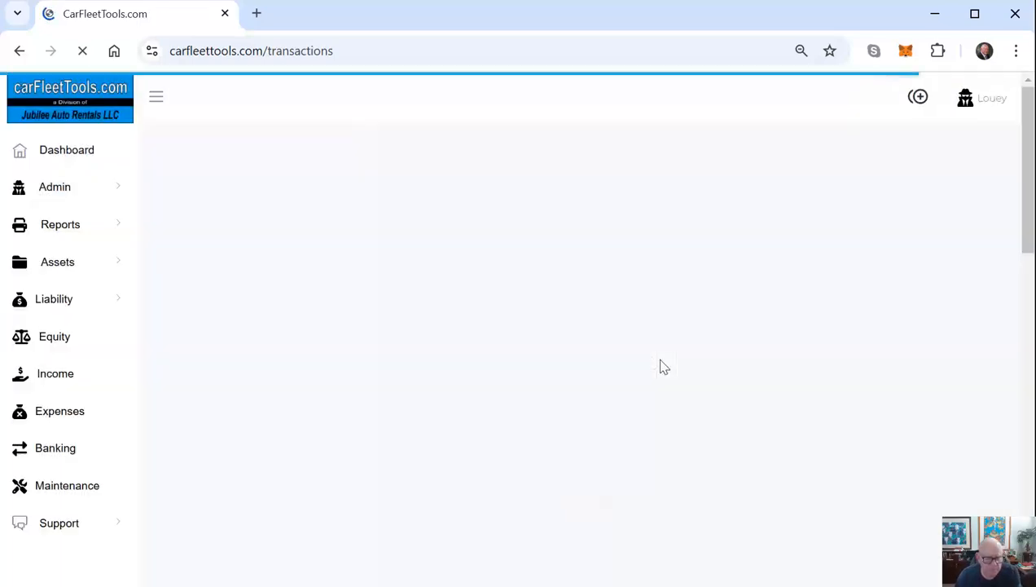
- Open the account assignment for the $67.94 TAKE 5 transaction and deselect all of its similar transactions
scroll(663, 364, down, 9)
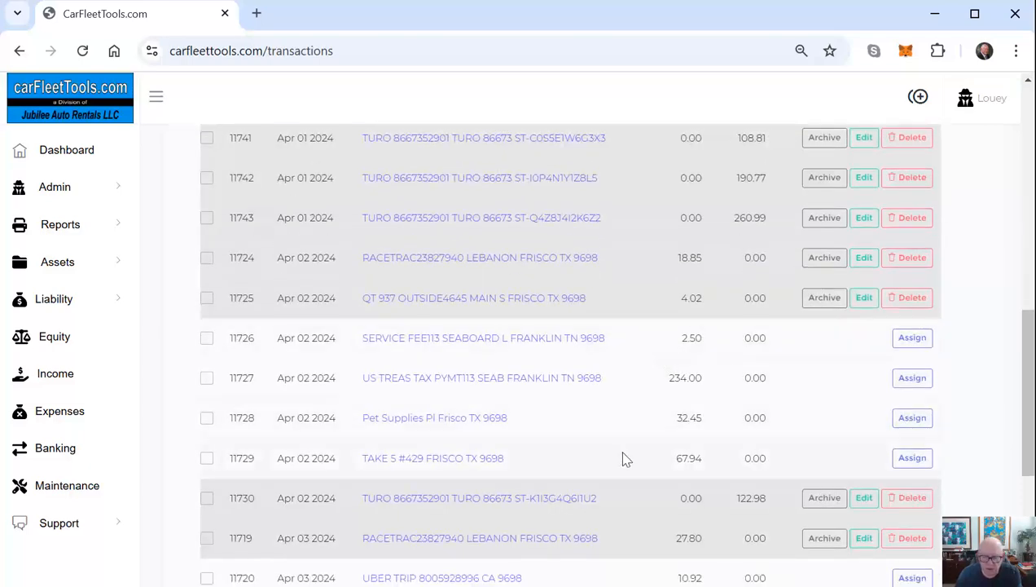
click(912, 460)
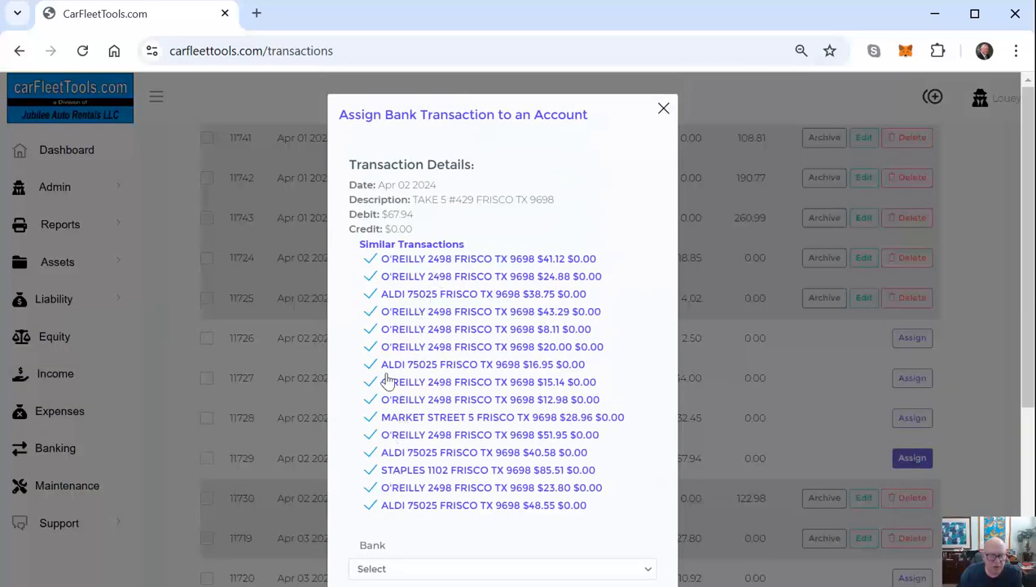
click(369, 258)
click(369, 276)
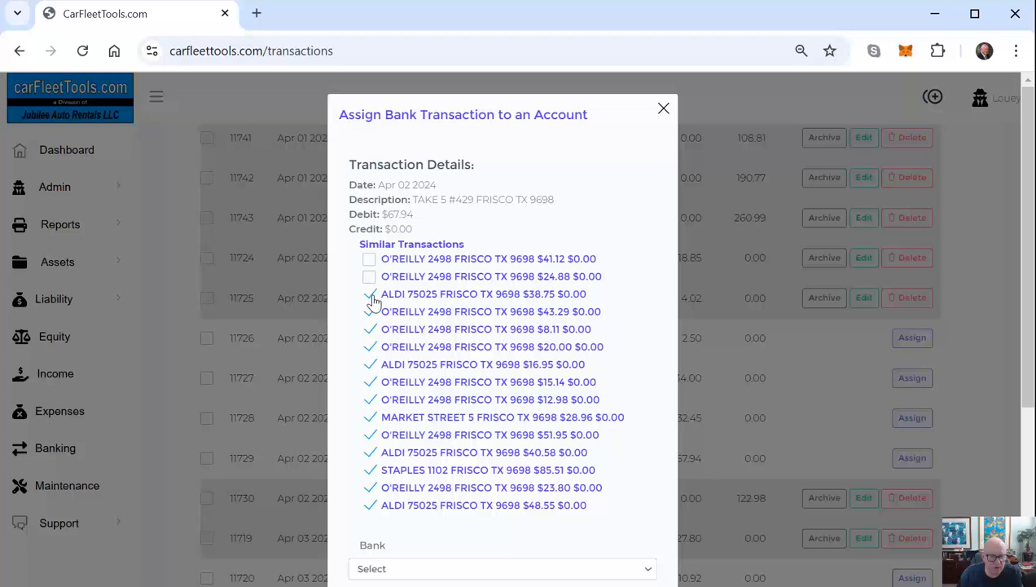
click(370, 295)
click(370, 312)
click(369, 329)
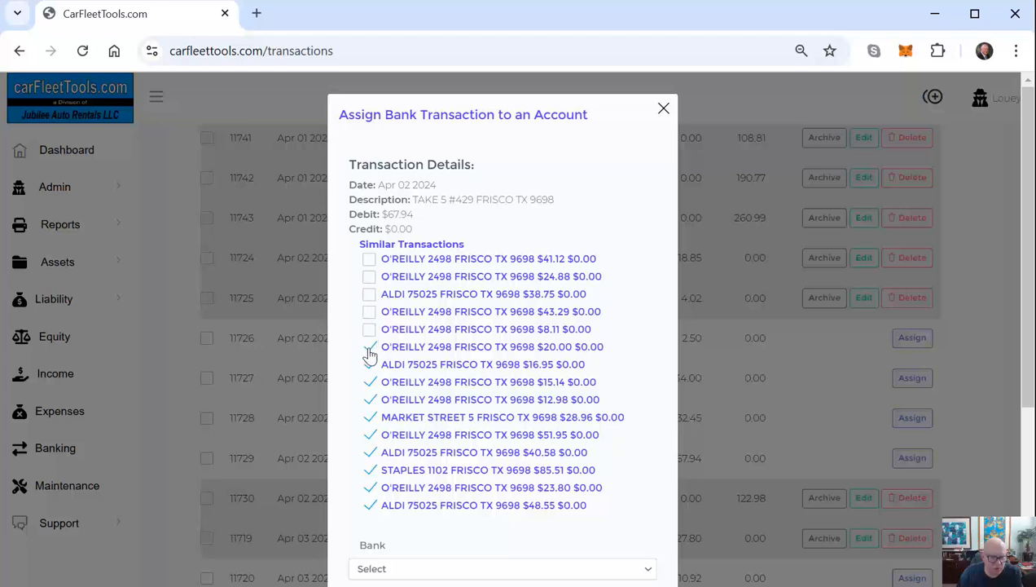
click(369, 346)
click(369, 364)
click(369, 381)
click(369, 400)
click(370, 417)
click(370, 436)
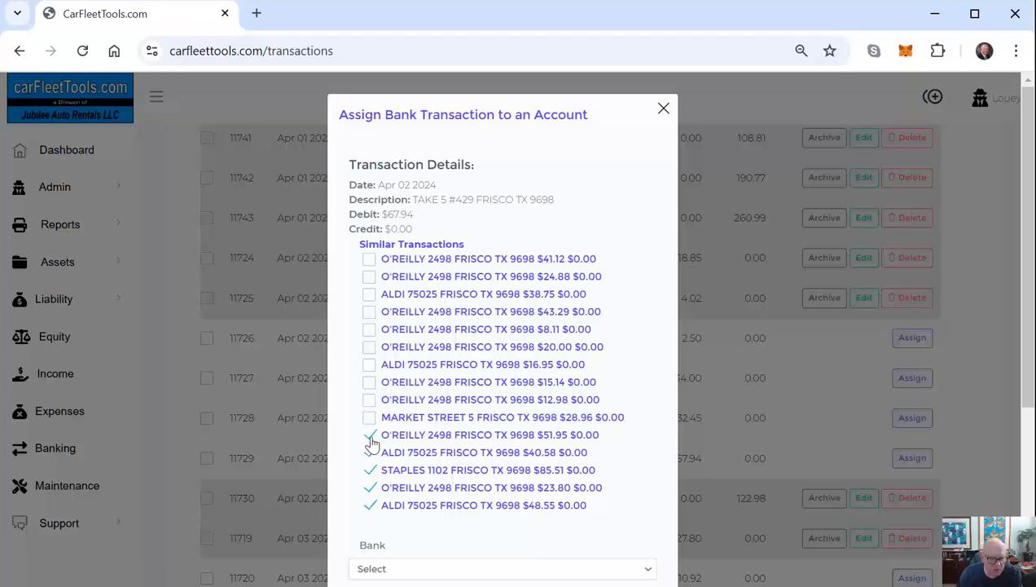
click(370, 453)
click(370, 471)
click(370, 488)
click(370, 506)
- Set the TAKE 5 assignment's bank to the Comerica account and its account type to Expenses
scroll(421, 456, down, 3)
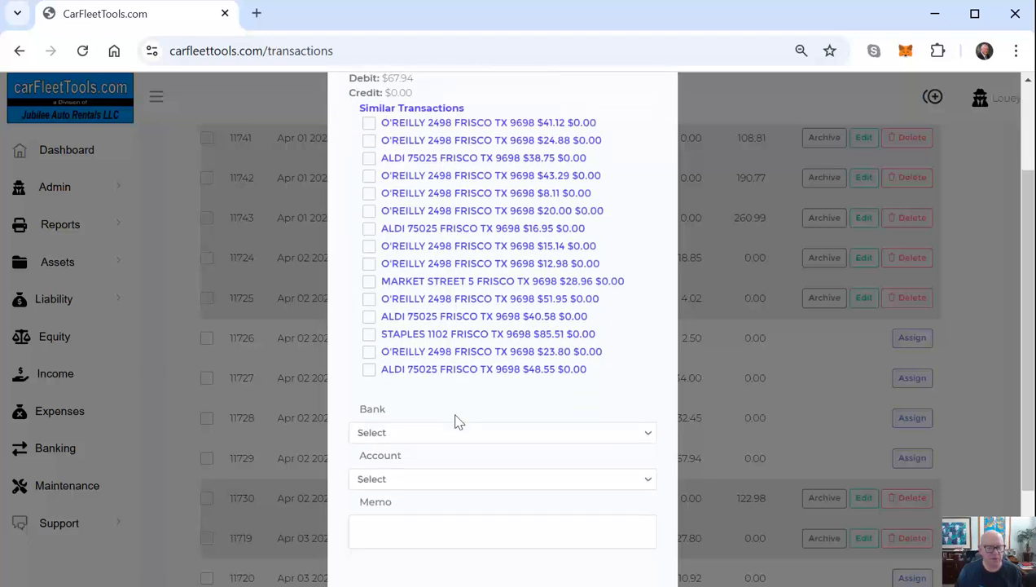
click(418, 395)
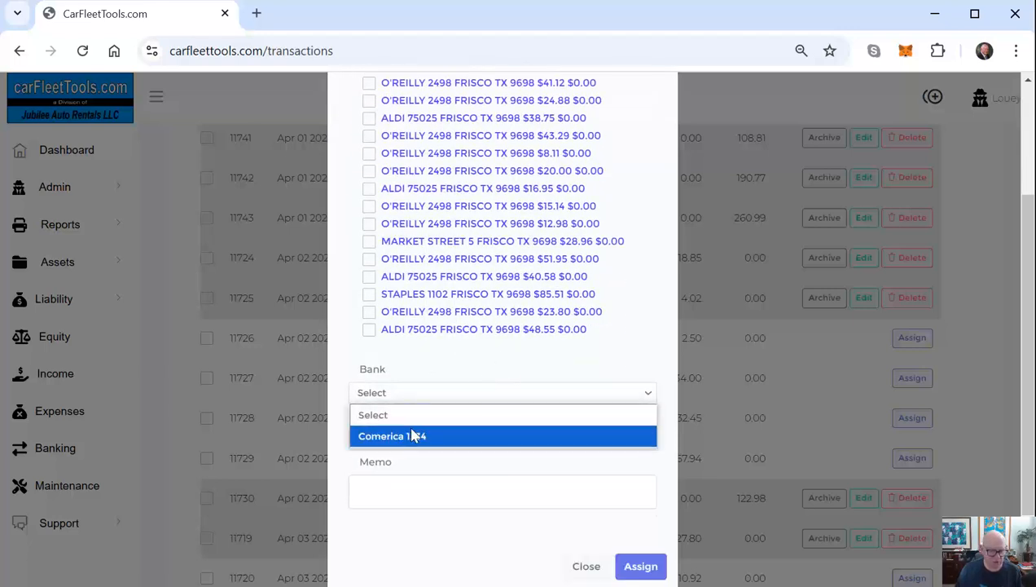
click(415, 435)
click(415, 439)
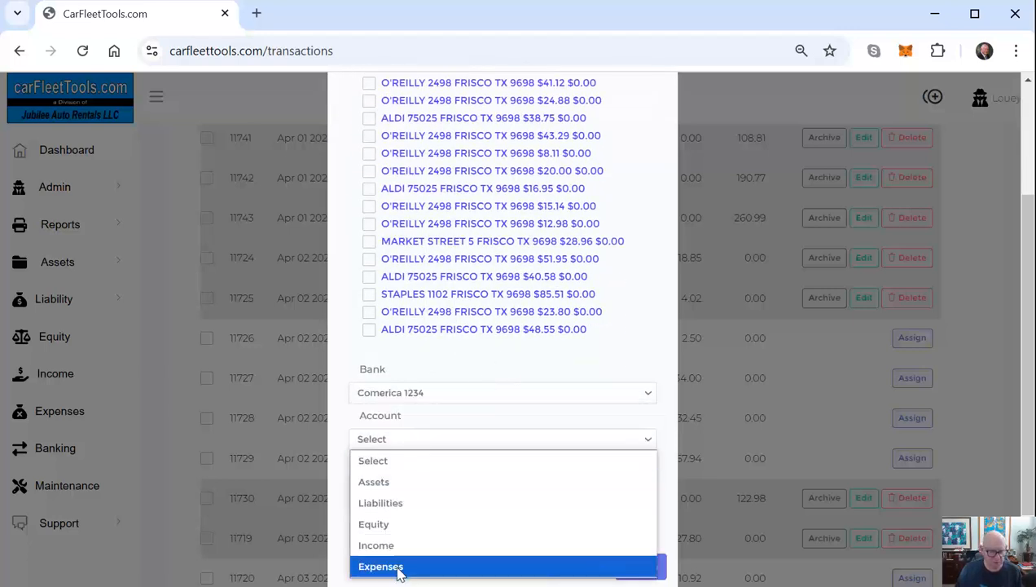
click(400, 566)
- Choose COGS - Oil Changes with the vehicle Unassigned, enter the memo "Oil Change" and assign the TAKE 5 transaction
click(414, 460)
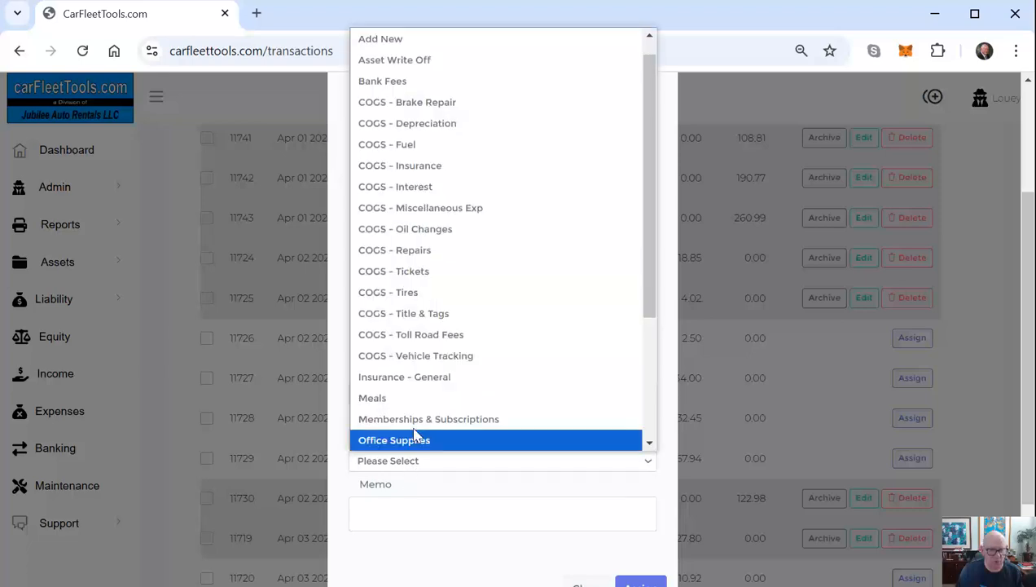
click(432, 233)
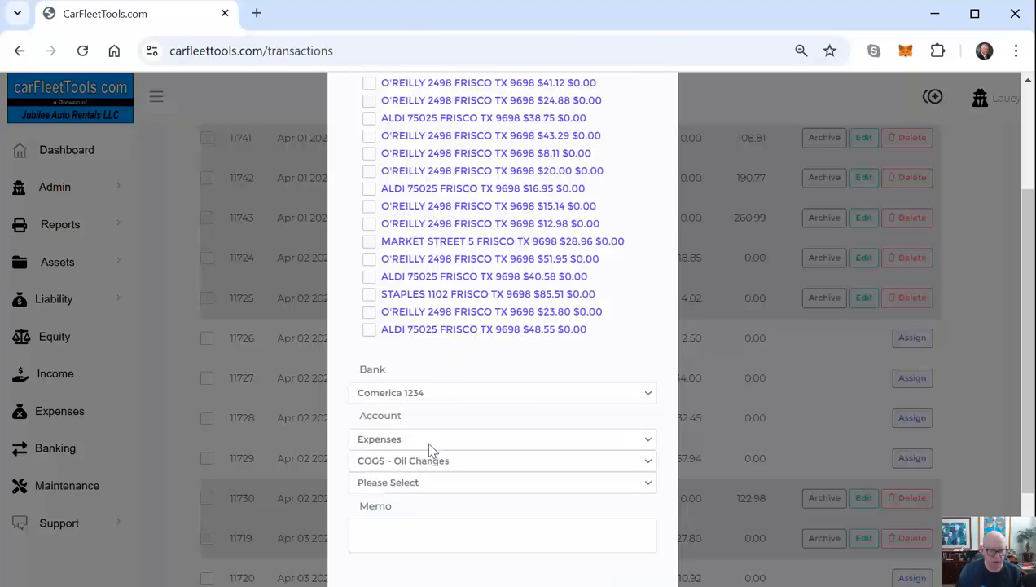
click(410, 486)
click(387, 547)
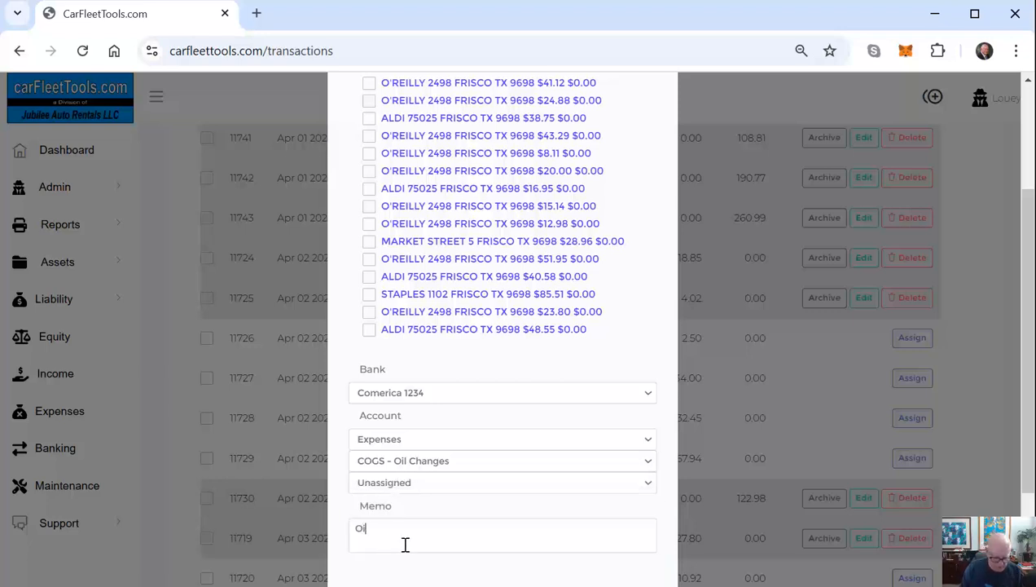
click(405, 544)
text(Oil Change)
scroll(405, 544, down, 2)
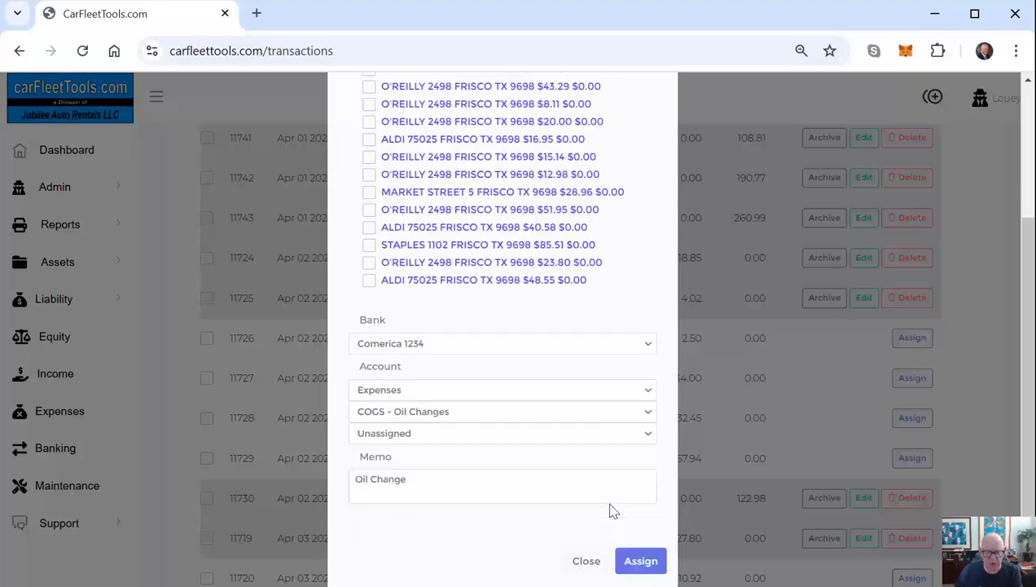
click(639, 470)
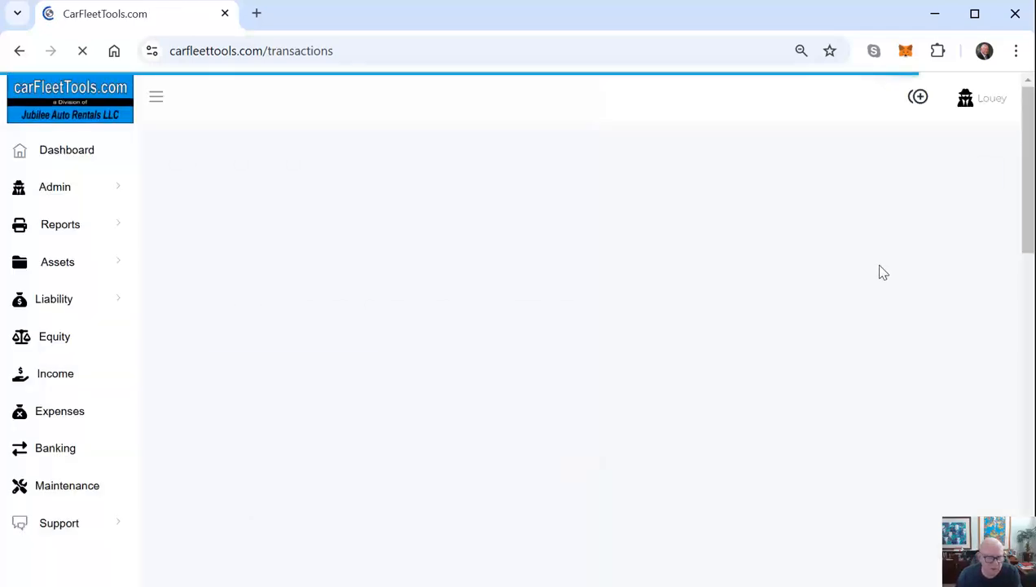
- Open the account assignment for the $28.14 KROGER transaction and deselect the three USPS entries and the KROGER FU entry from its similar transactions
scroll(743, 389, down, 2)
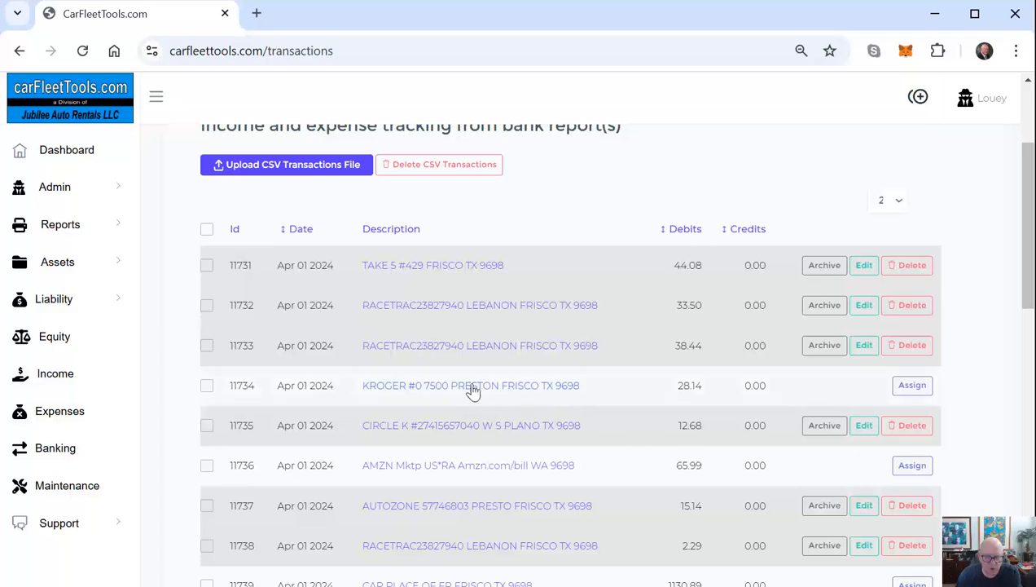
click(912, 386)
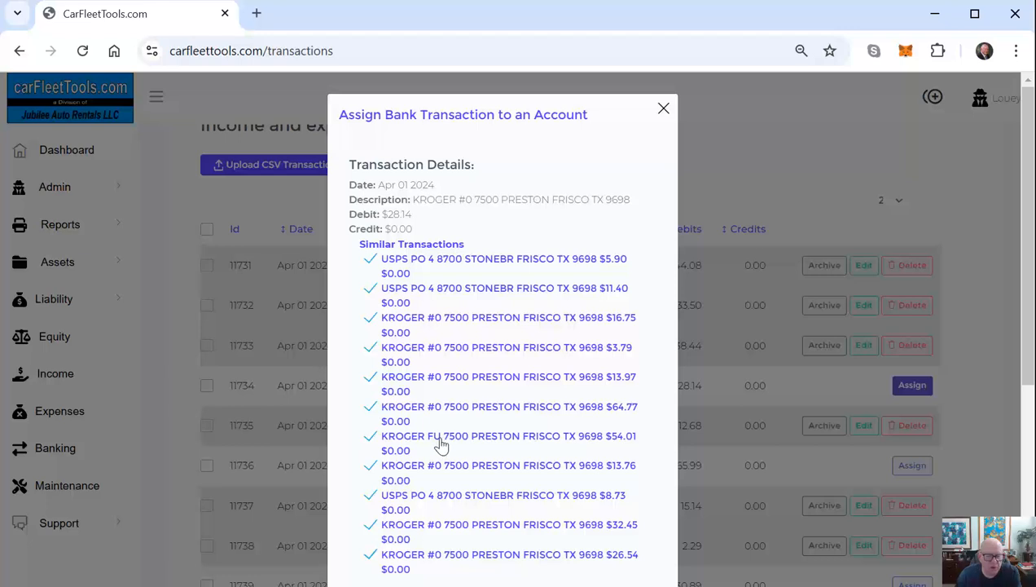
click(370, 260)
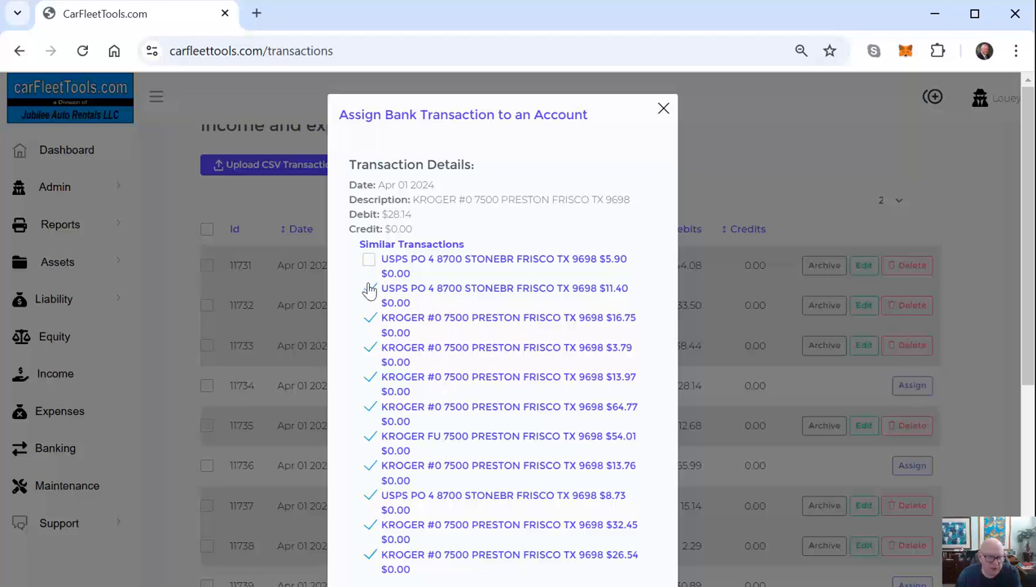
click(371, 291)
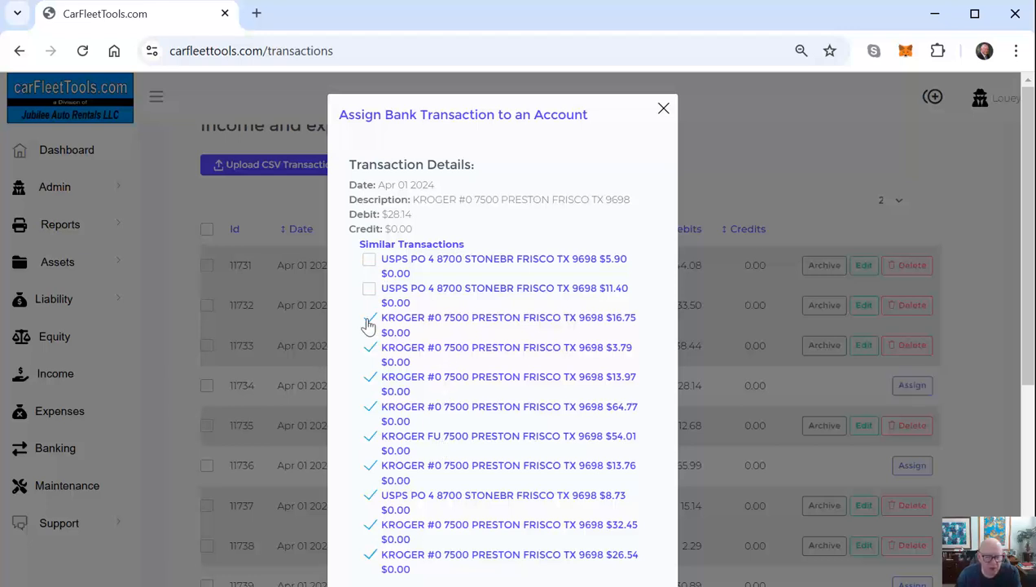
scroll(396, 361, down, 2)
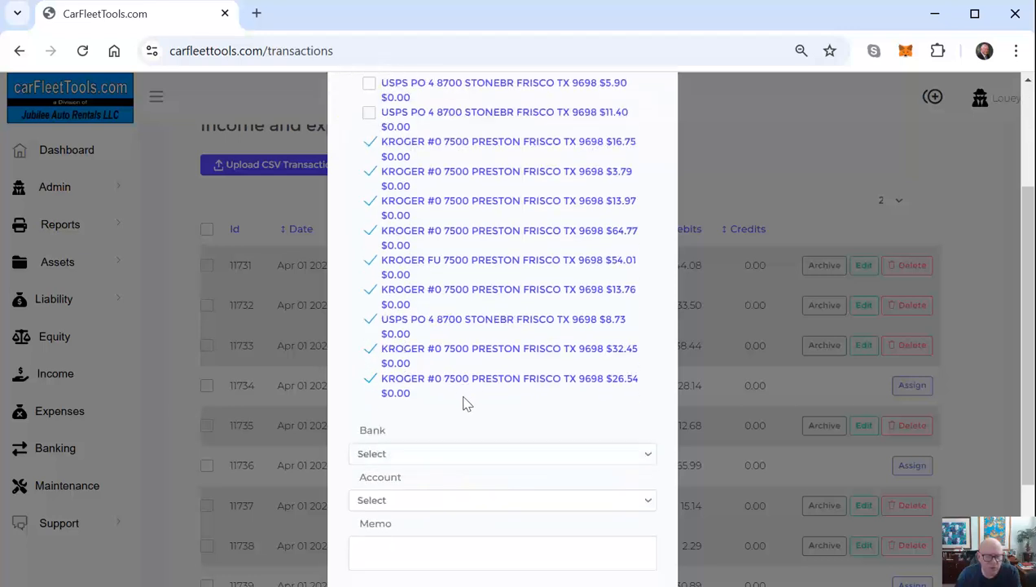
click(371, 265)
scroll(397, 276, up, 1)
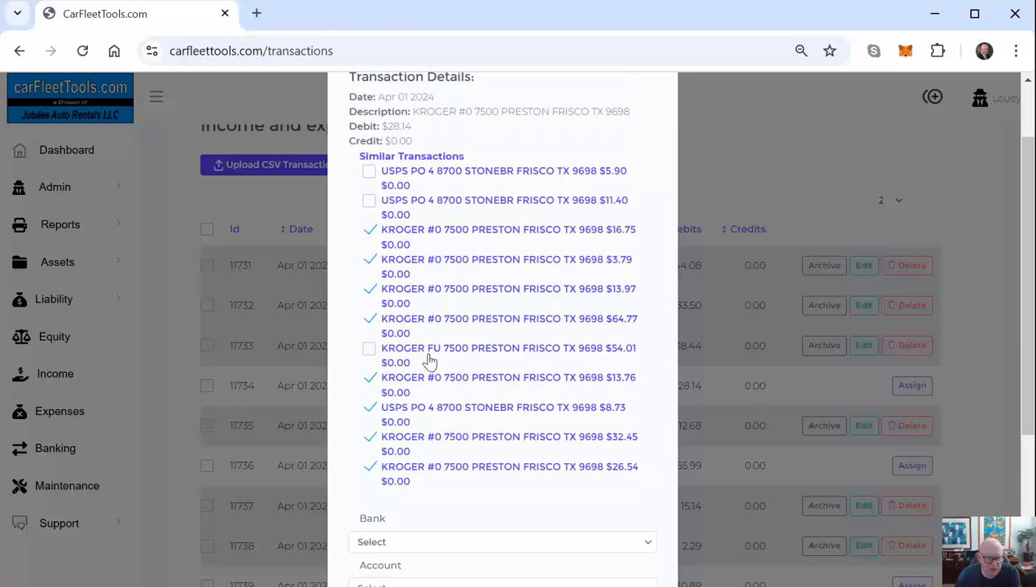
click(369, 408)
scroll(460, 427, down, 1)
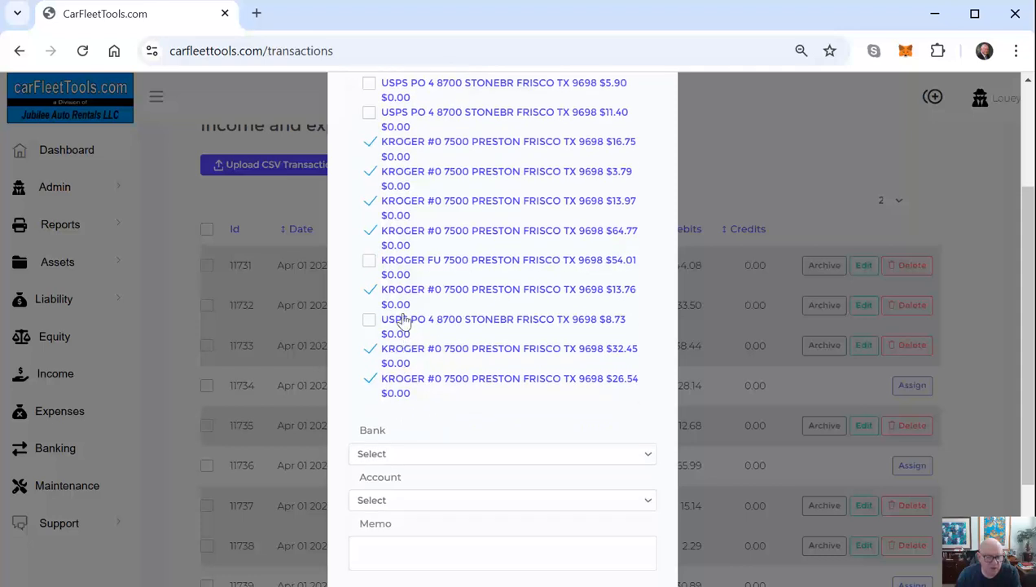
- Set the KROGER assignment's bank to the Comerica account and its account type to Equity
click(387, 453)
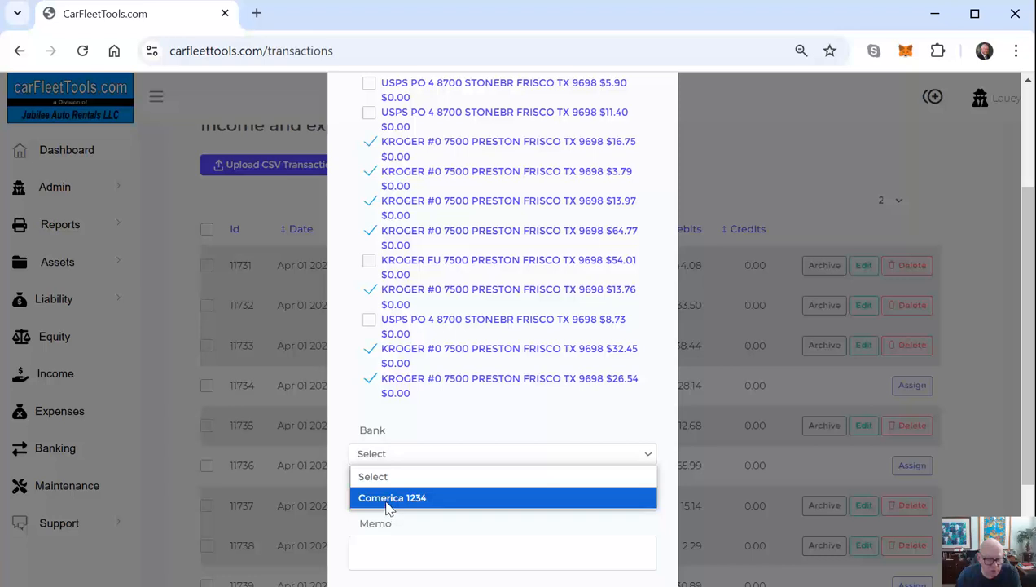
click(389, 504)
click(395, 500)
click(407, 479)
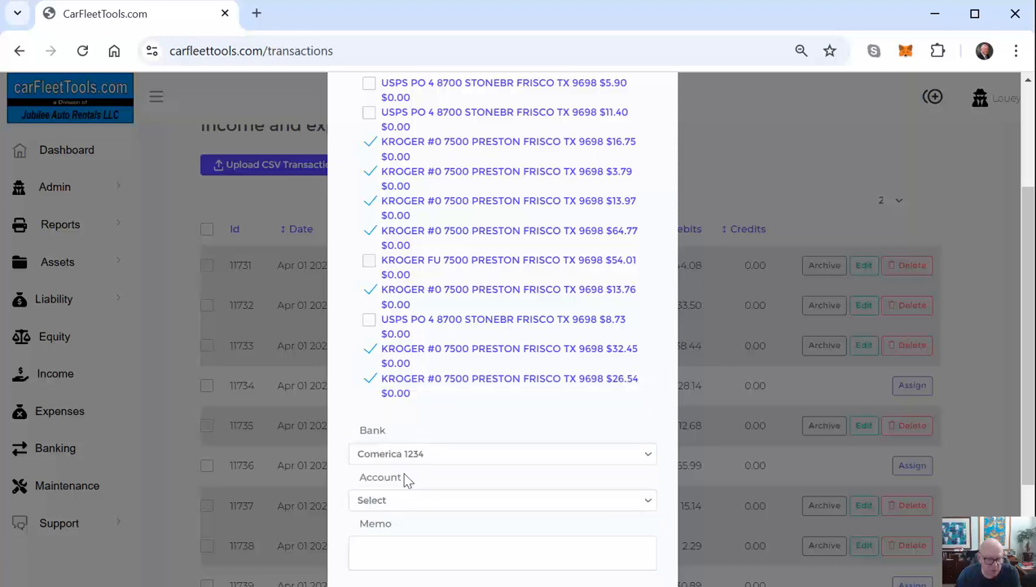
scroll(465, 413, down, 1)
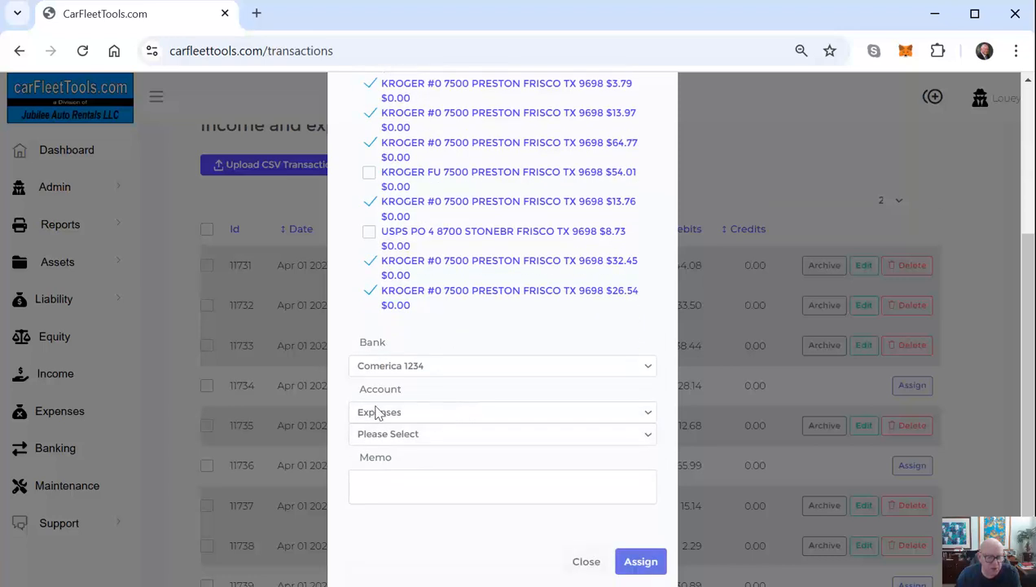
click(382, 417)
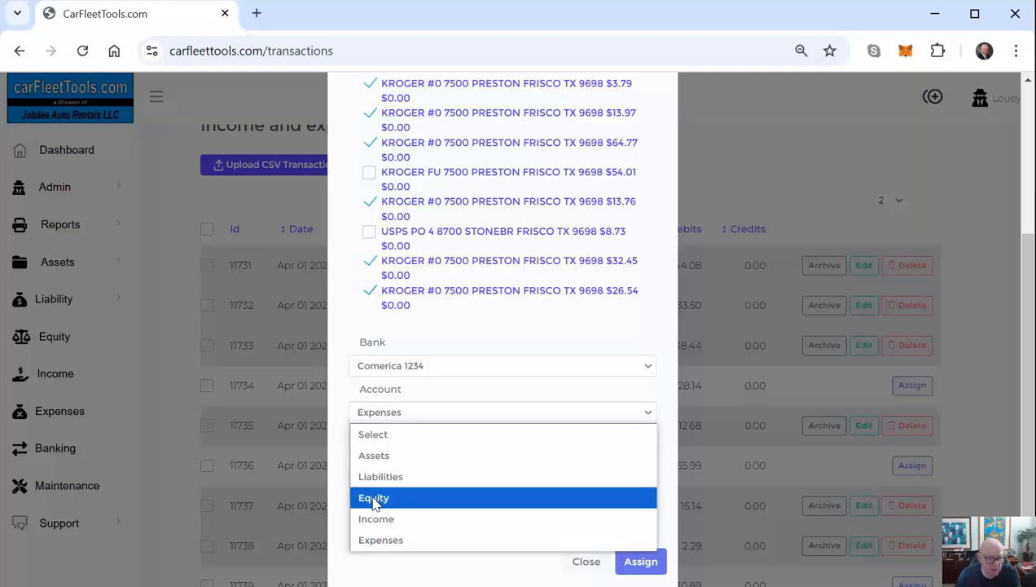
click(376, 500)
- Choose the Distributions account, enter the memo "Personal Expenses" and assign the KROGER transactions
click(395, 438)
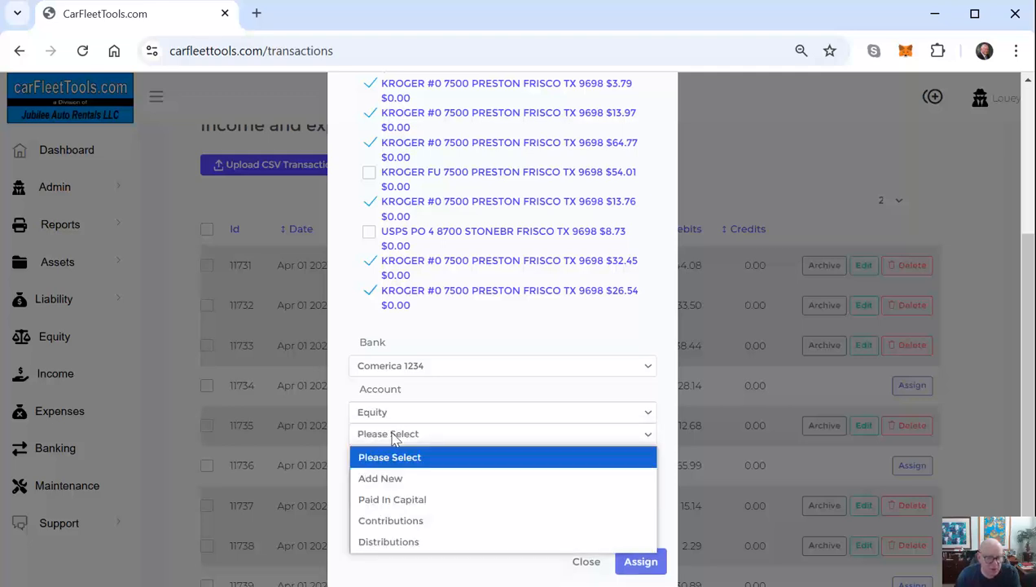
click(376, 542)
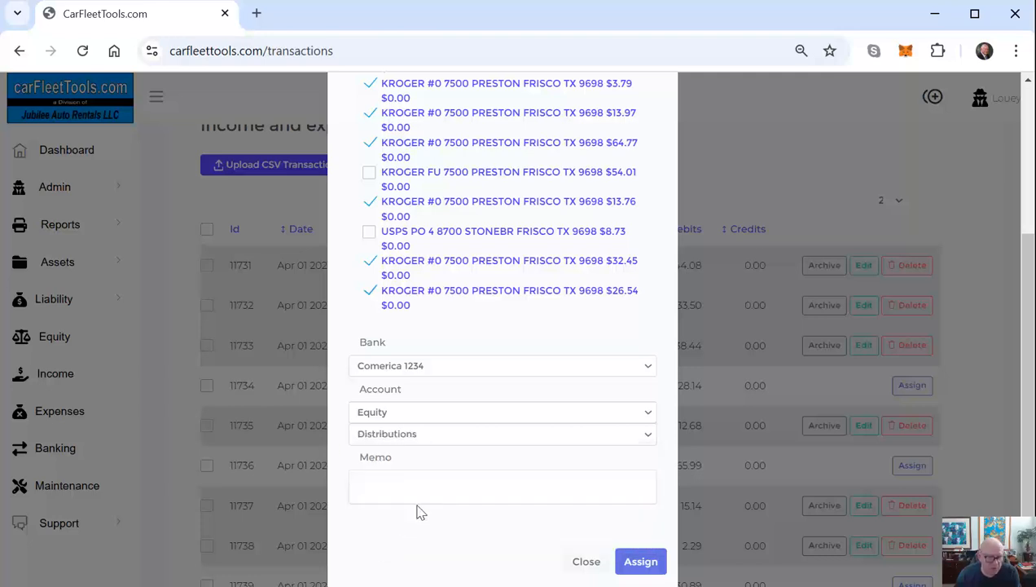
click(434, 474)
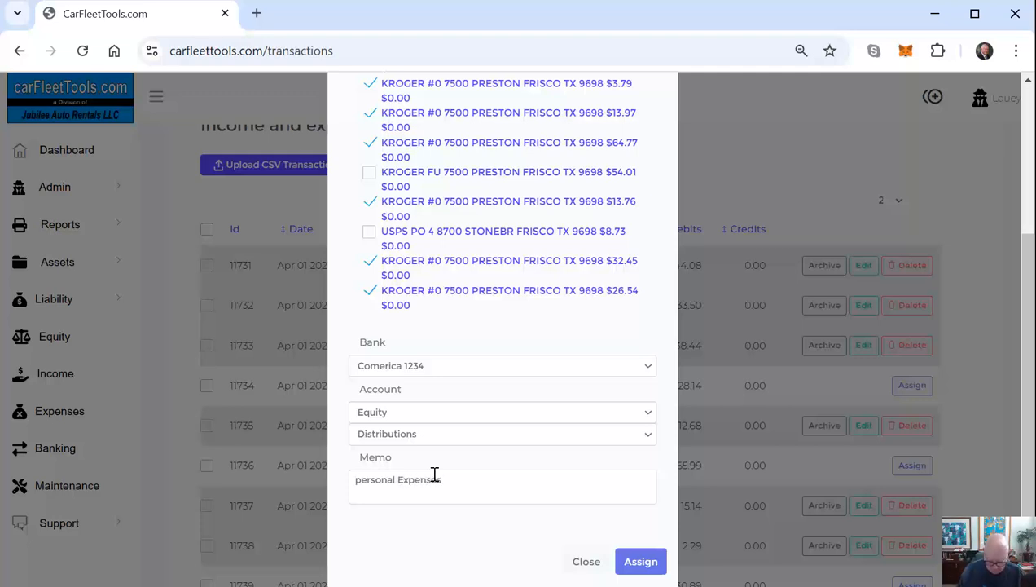
key(Delete)
text(P)
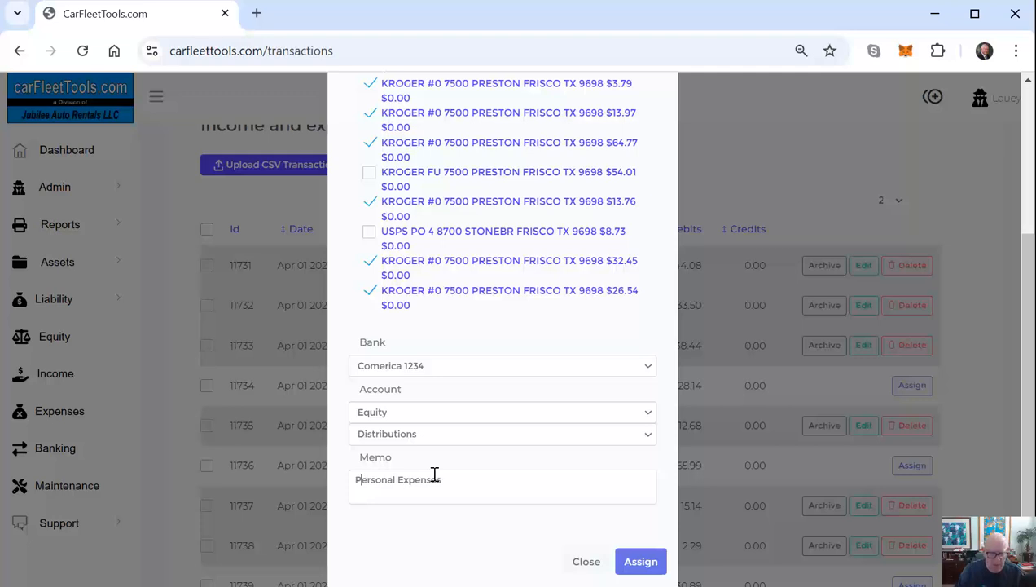
click(636, 566)
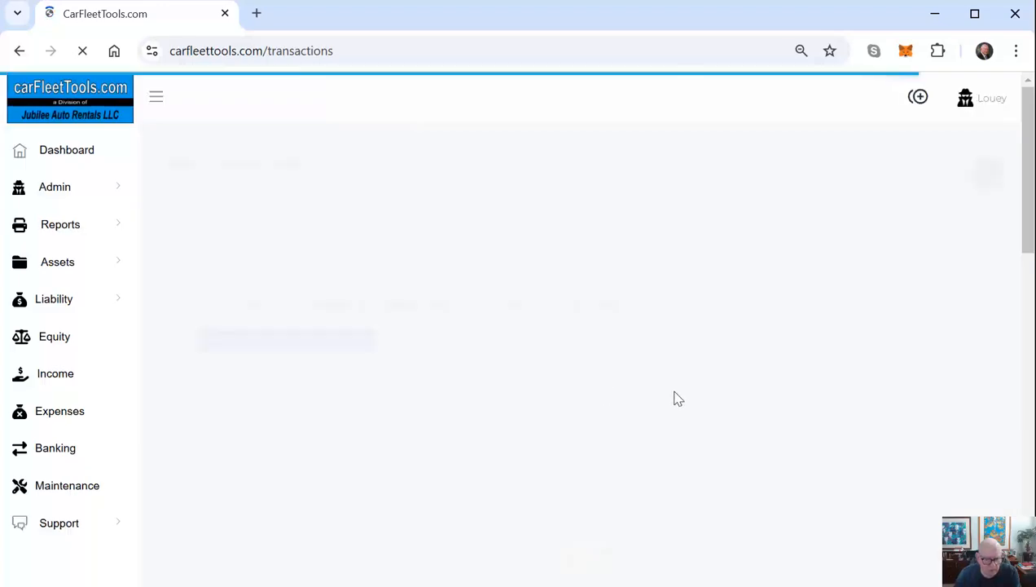
- Open the account assignment for the $1130.89 CAR PLACE OF FR transaction and deselect the UNCLE JULIO'S and STAPLES similar transactions
scroll(684, 404, down, 4)
scroll(691, 409, down, 3)
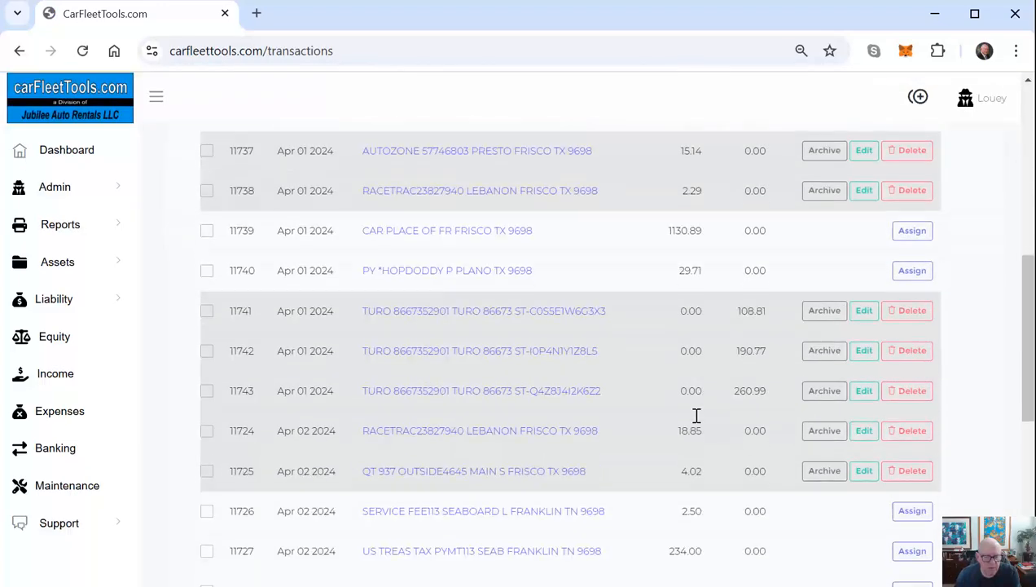
scroll(518, 356, up, 2)
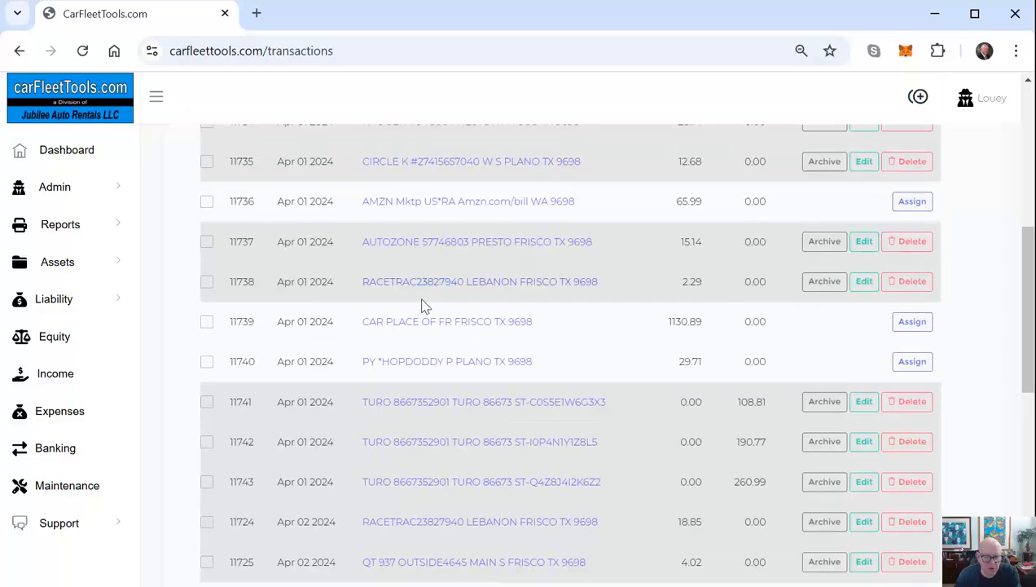
click(913, 322)
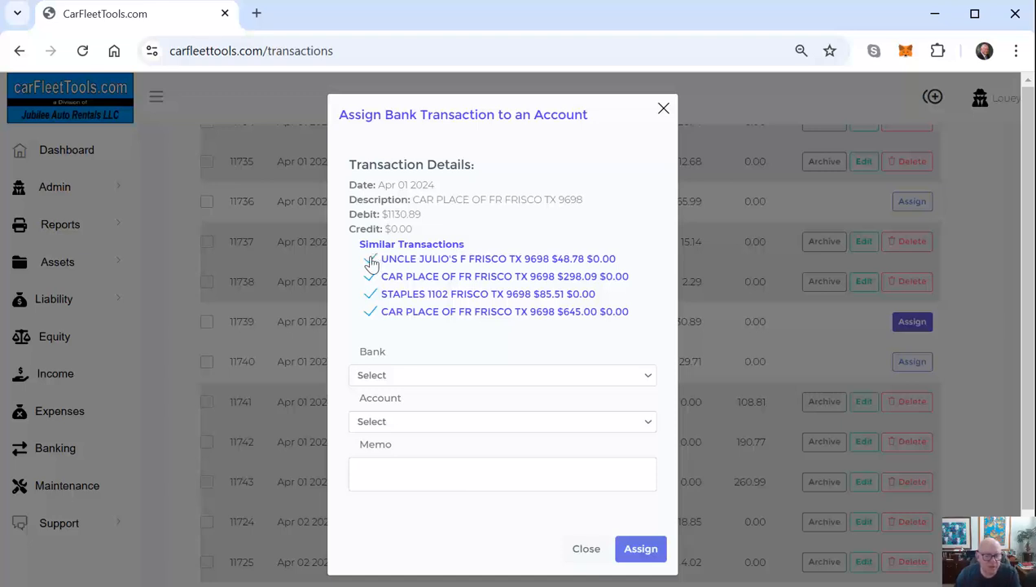
click(370, 259)
click(369, 294)
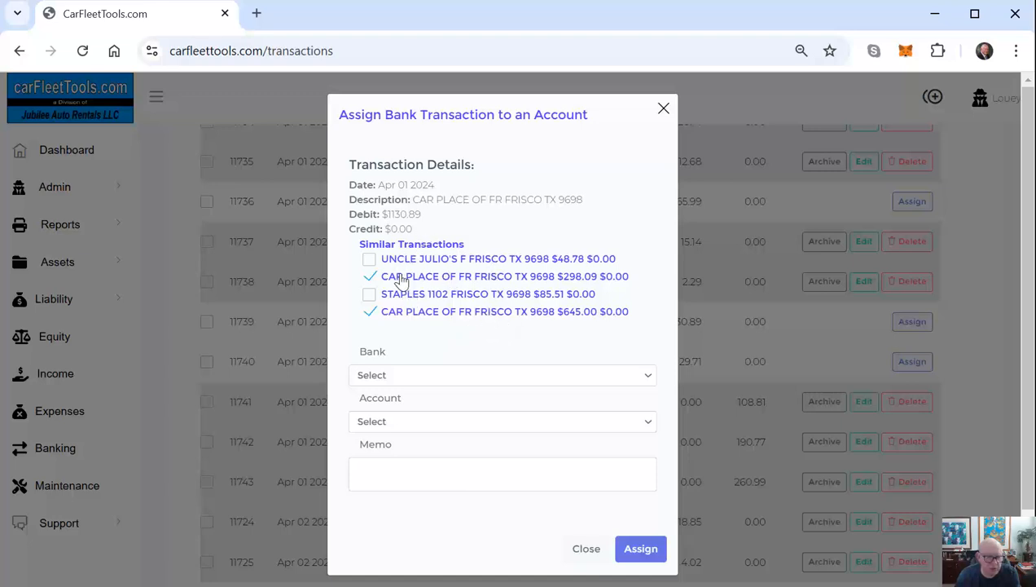
- Set the CAR PLACE assignment's bank to the Comerica account and its account type to Expenses
click(395, 377)
click(396, 419)
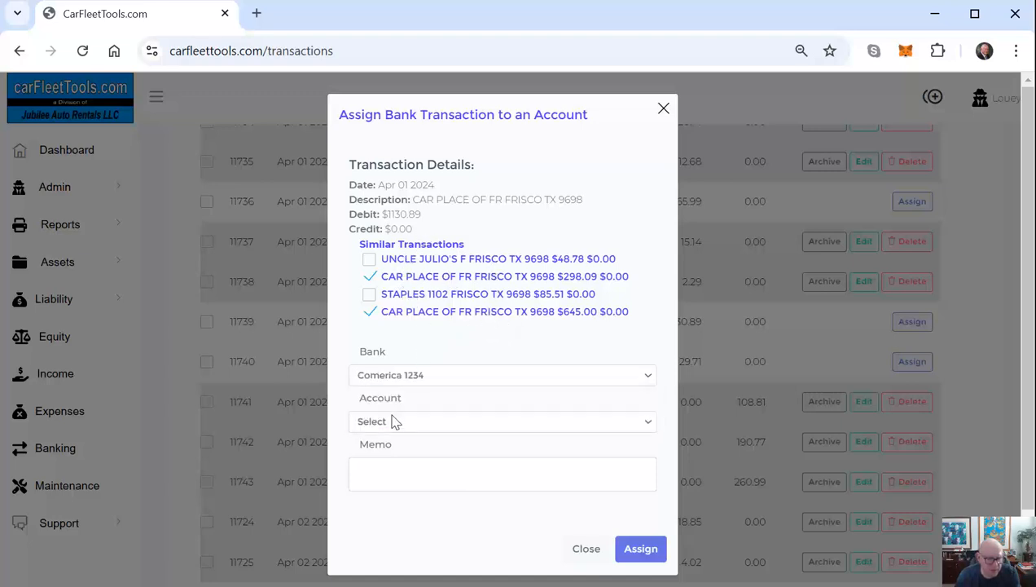
click(394, 421)
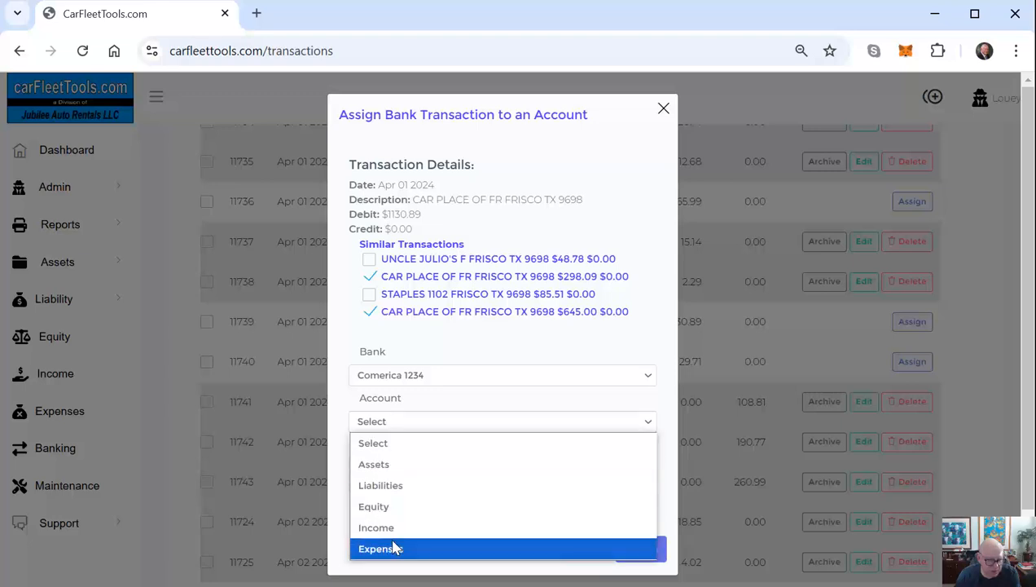
click(392, 549)
- Choose COGS - Repairs with the vehicle Unassigned, enter the memo "Repairs" and assign the CAR PLACE transactions
click(412, 448)
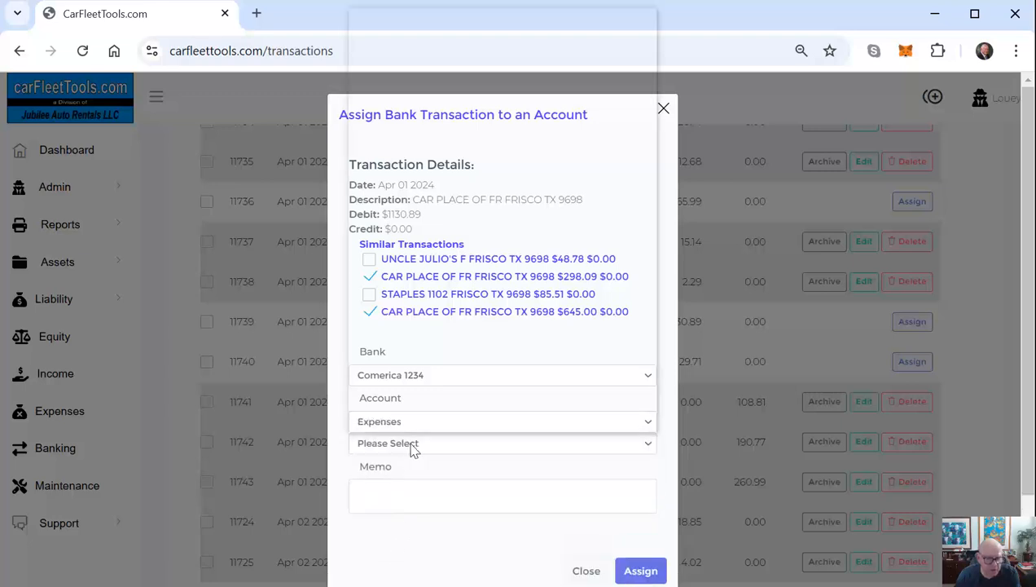
scroll(416, 364, down, 5)
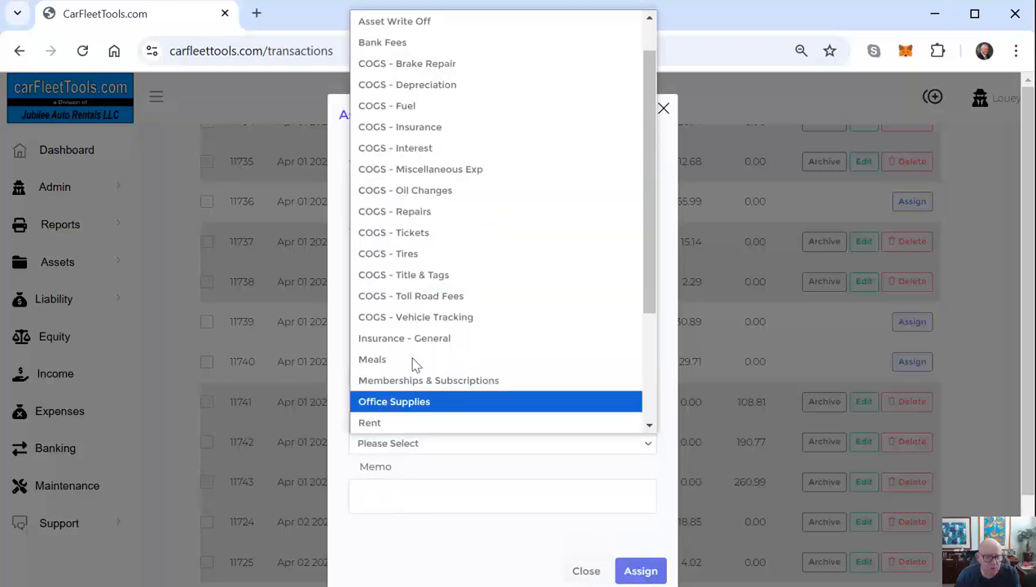
click(417, 212)
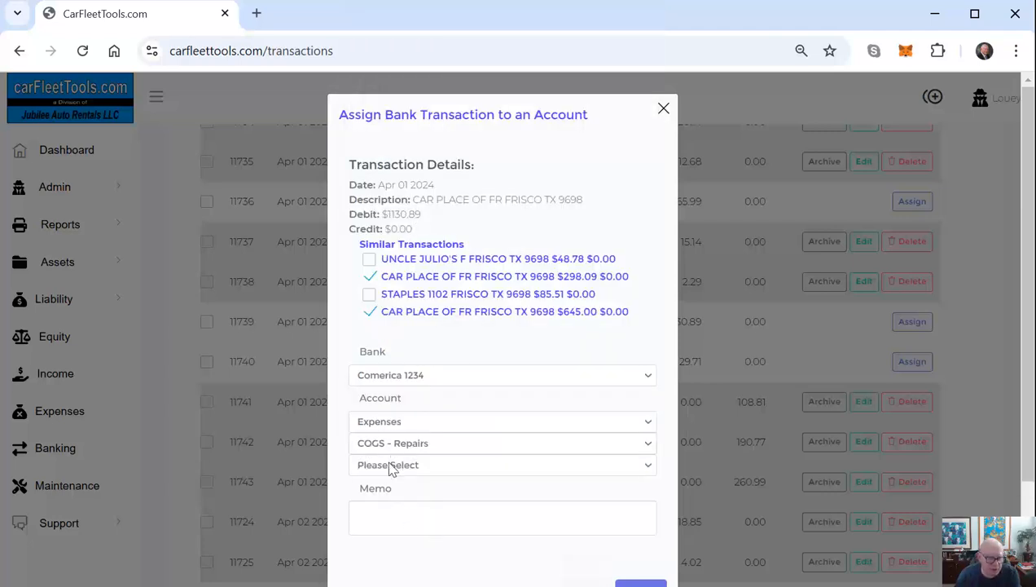
click(391, 467)
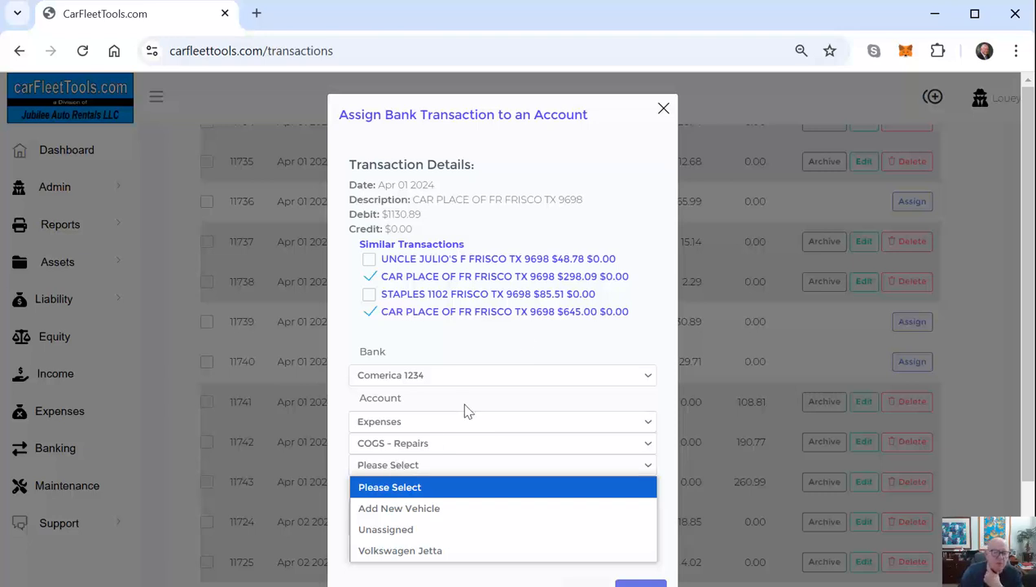
drag(583, 199, 402, 198)
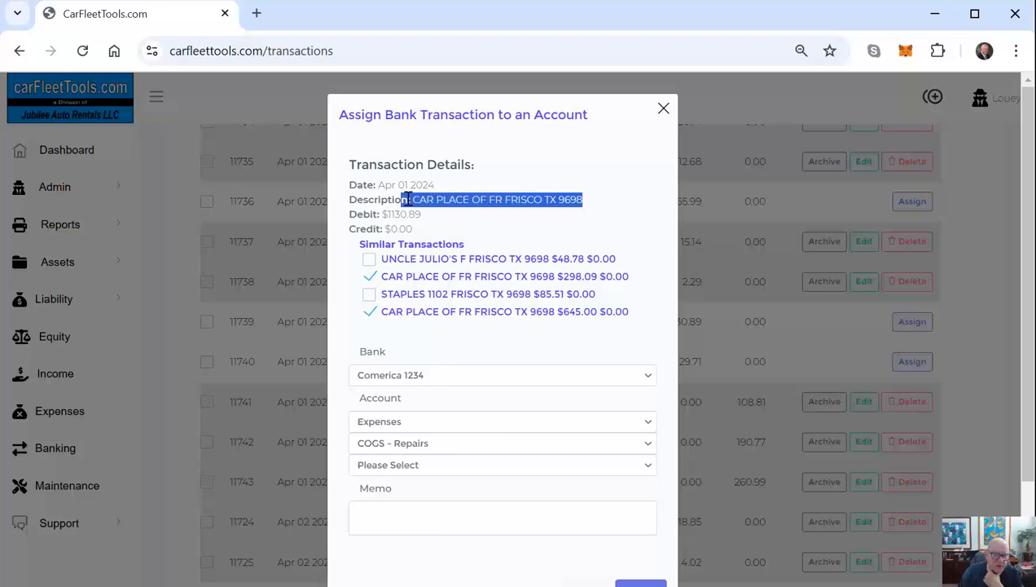
click(397, 467)
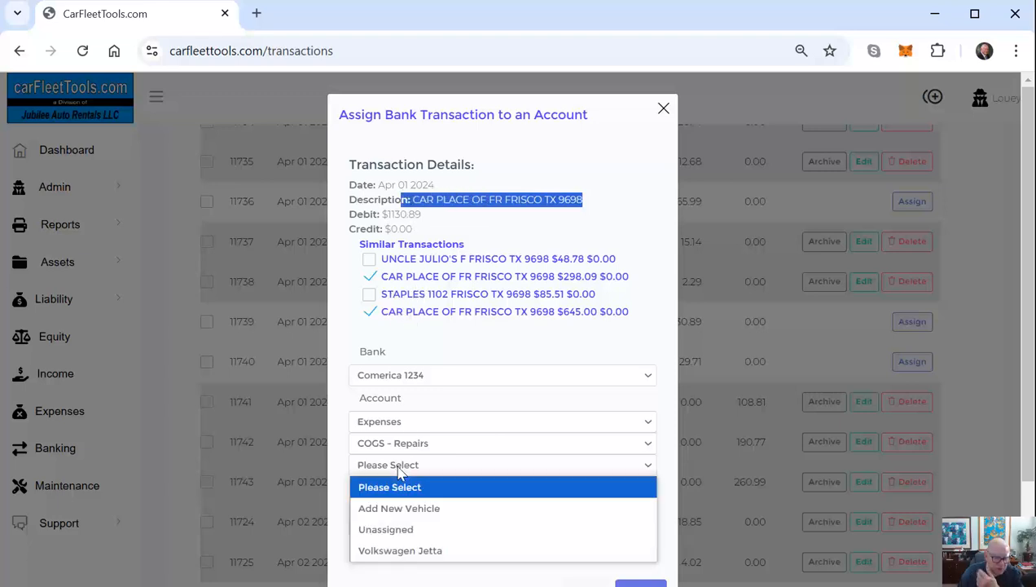
click(393, 532)
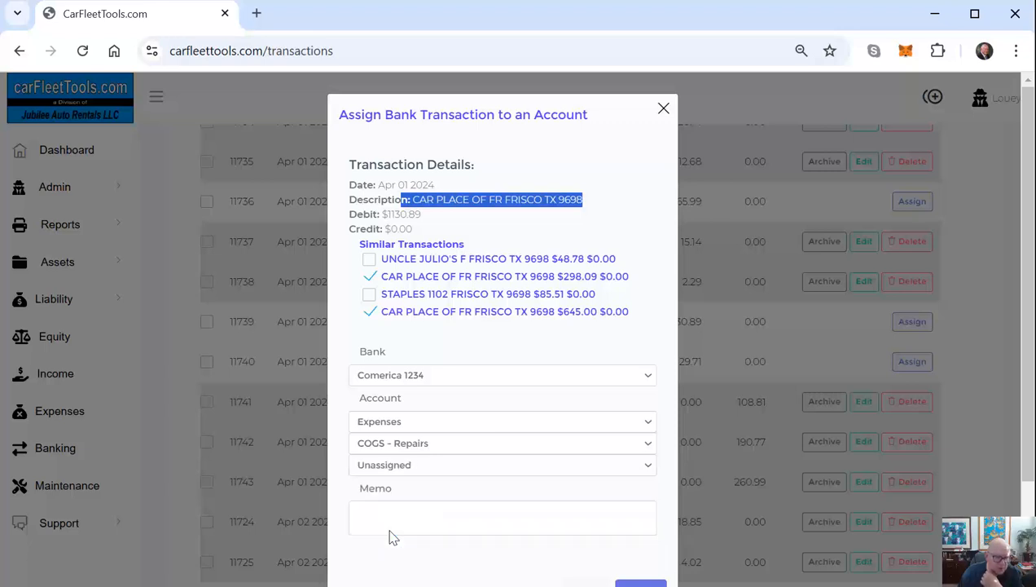
click(392, 524)
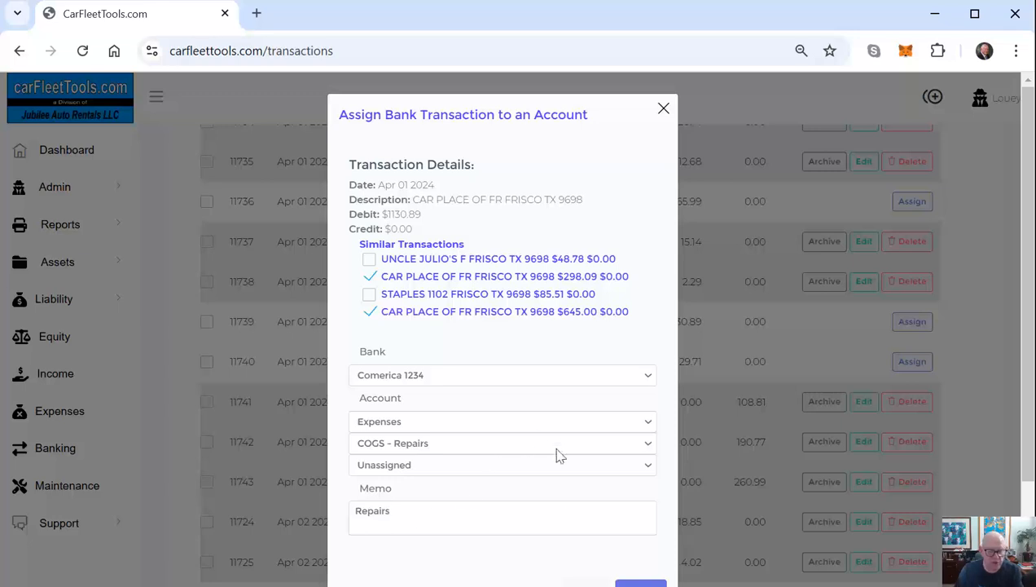
scroll(593, 551, down, 2)
click(641, 507)
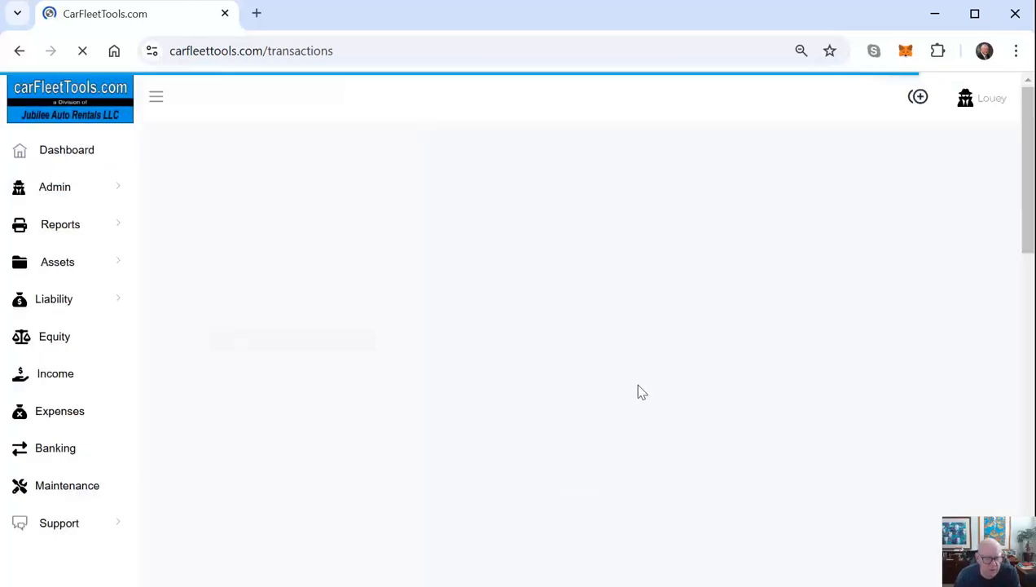
- Look through the remaining transactions on the first page and open page 4 of the bank transactions list
scroll(648, 399, down, 10)
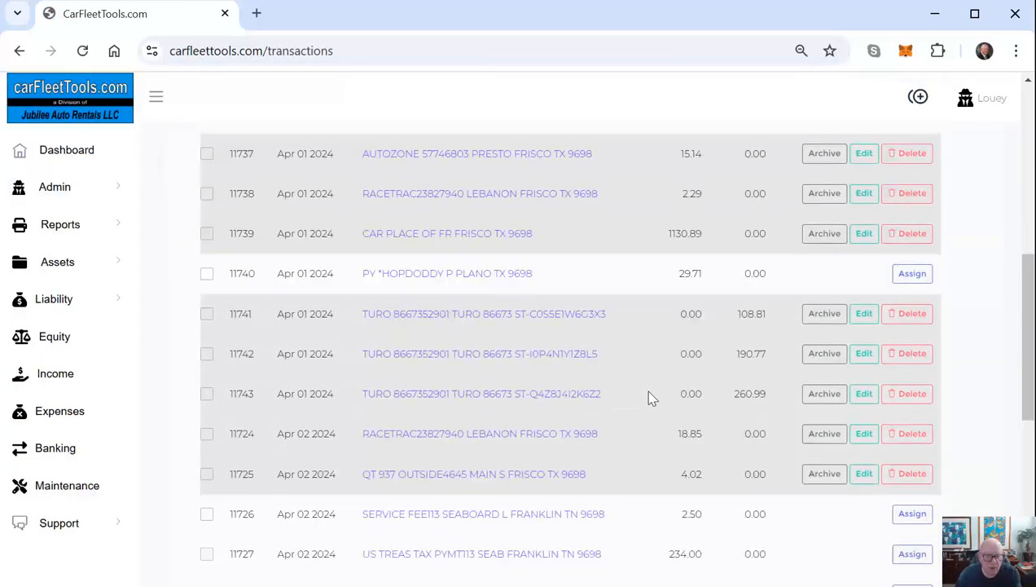
scroll(650, 398, down, 3)
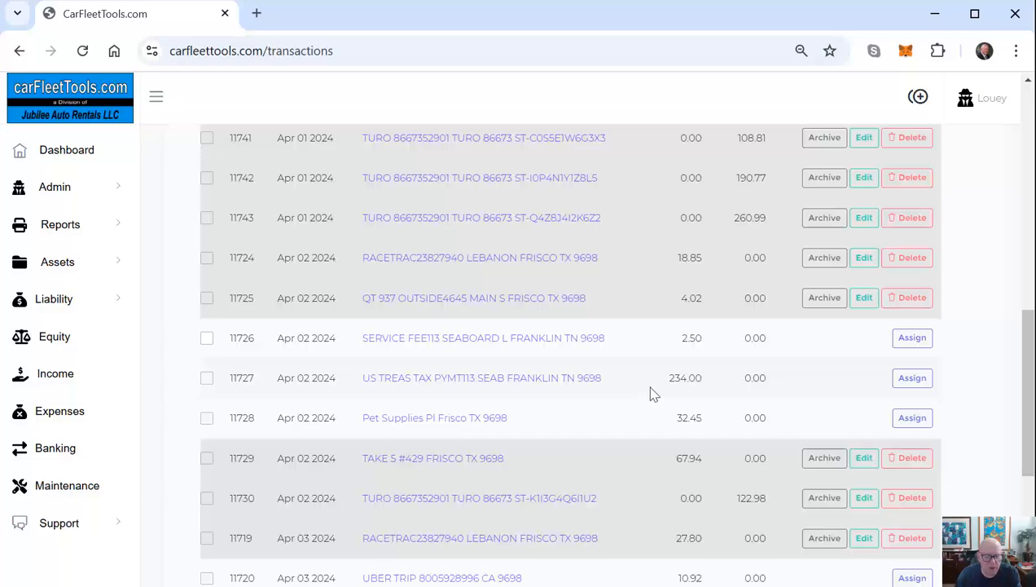
scroll(650, 394, down, 3)
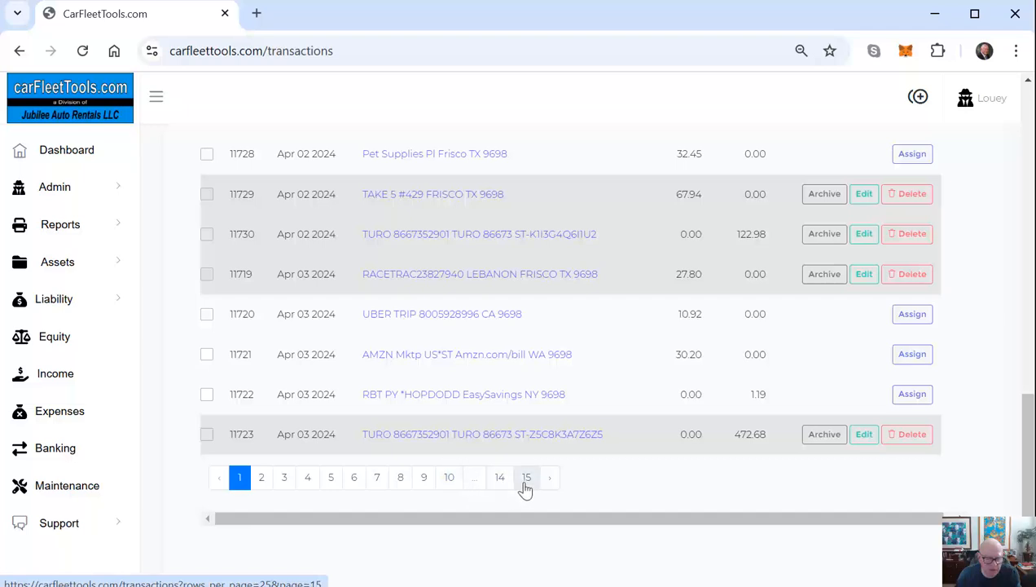
click(308, 479)
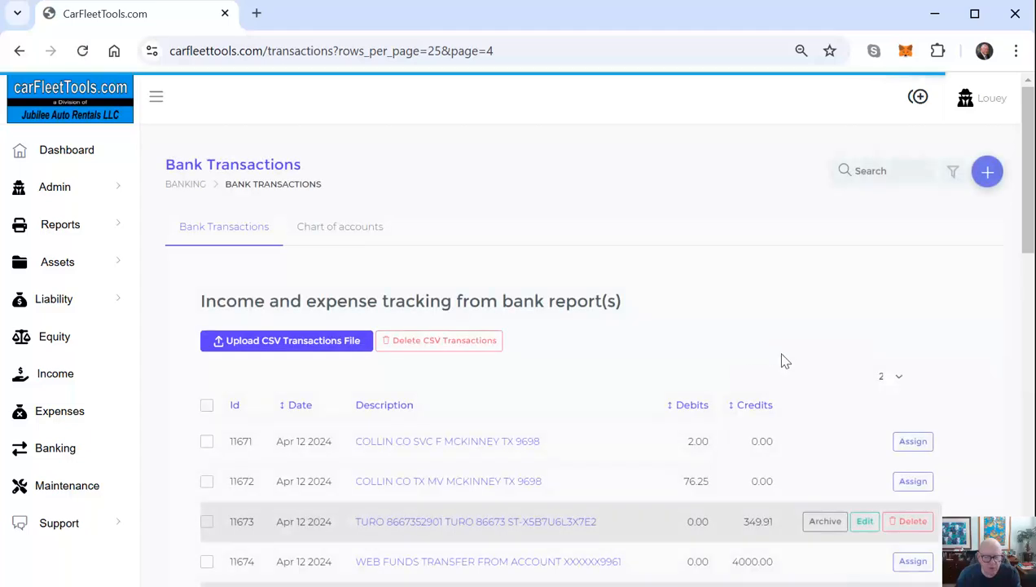
- Archive all assigned bank transactions, starting from the $277.80 TURO transaction of Apr 16 2024
scroll(783, 361, down, 3)
scroll(787, 363, down, 9)
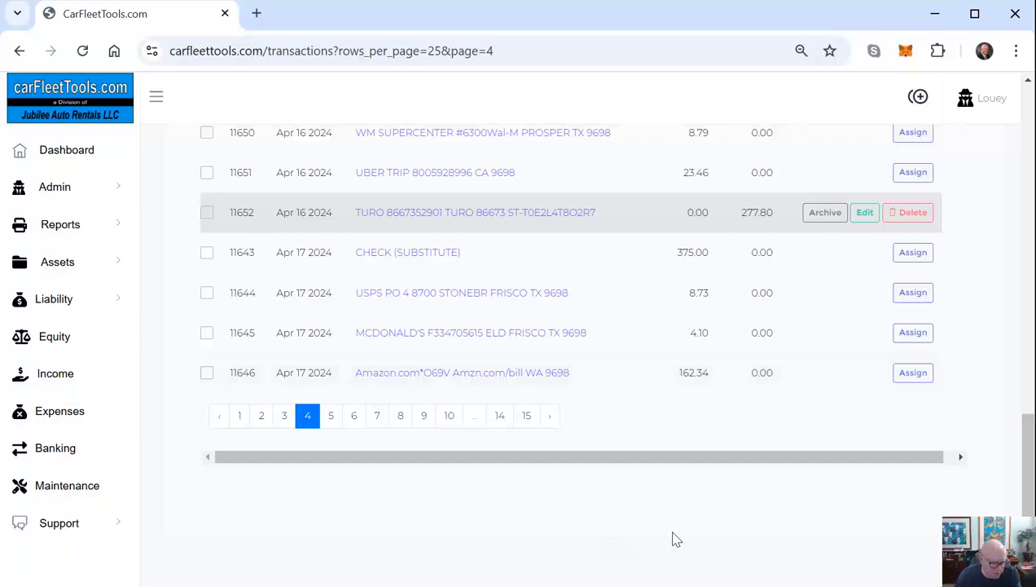
scroll(644, 540, up, 1)
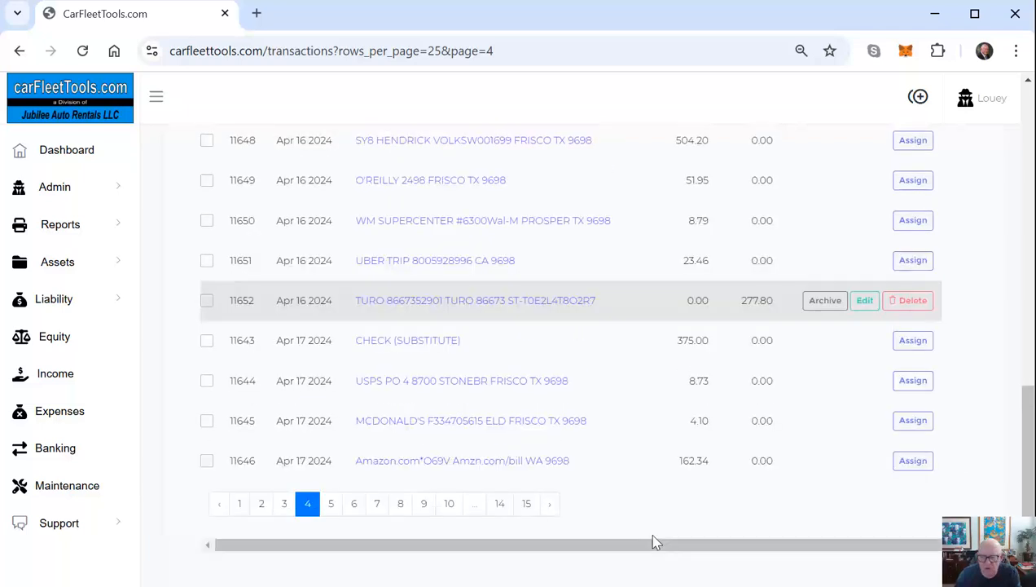
click(823, 301)
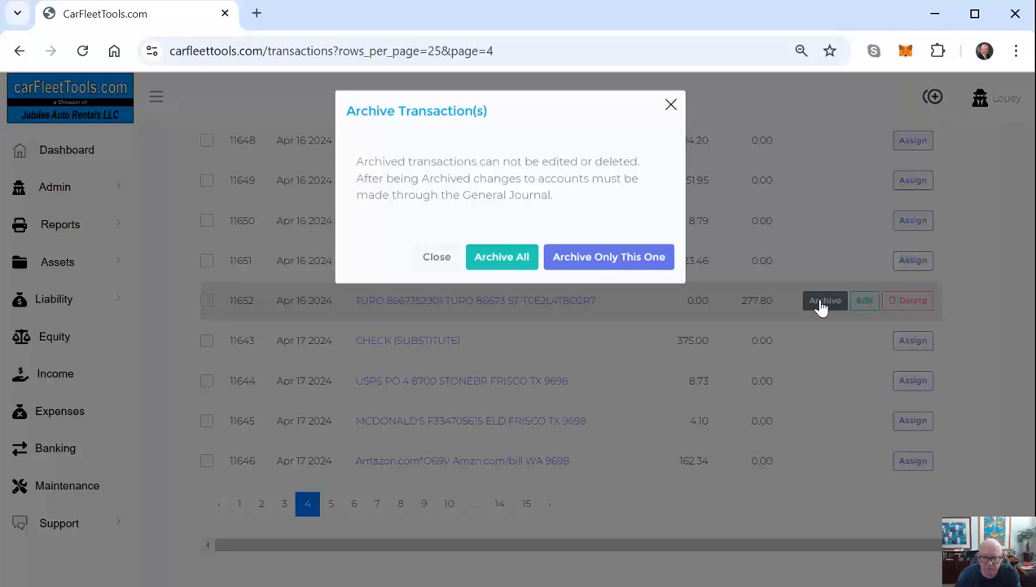
click(505, 261)
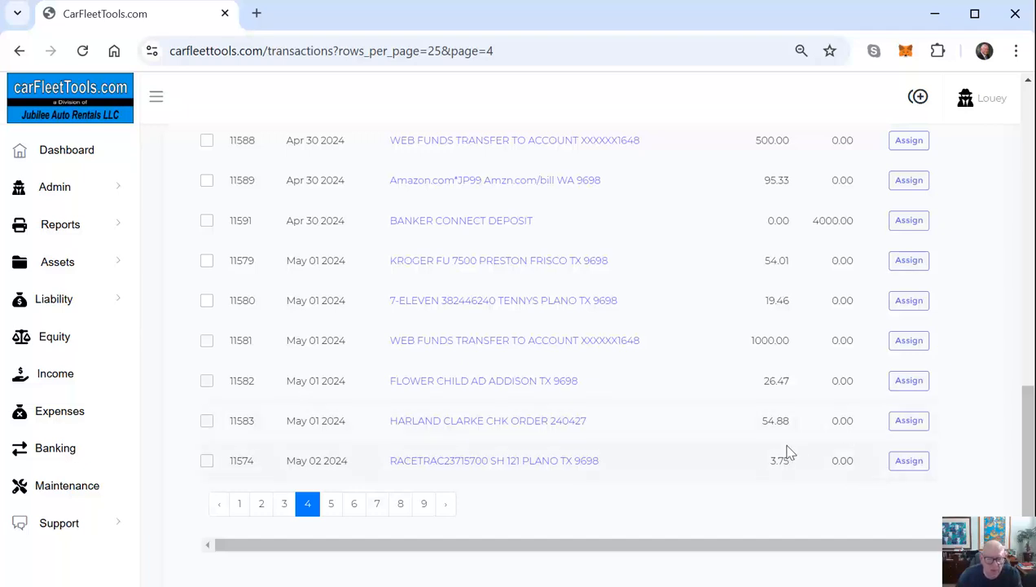
- Open the account assignment for the $3.75 RACETRAC transaction and set its bank to the Comerica account and account type to Expenses
click(909, 463)
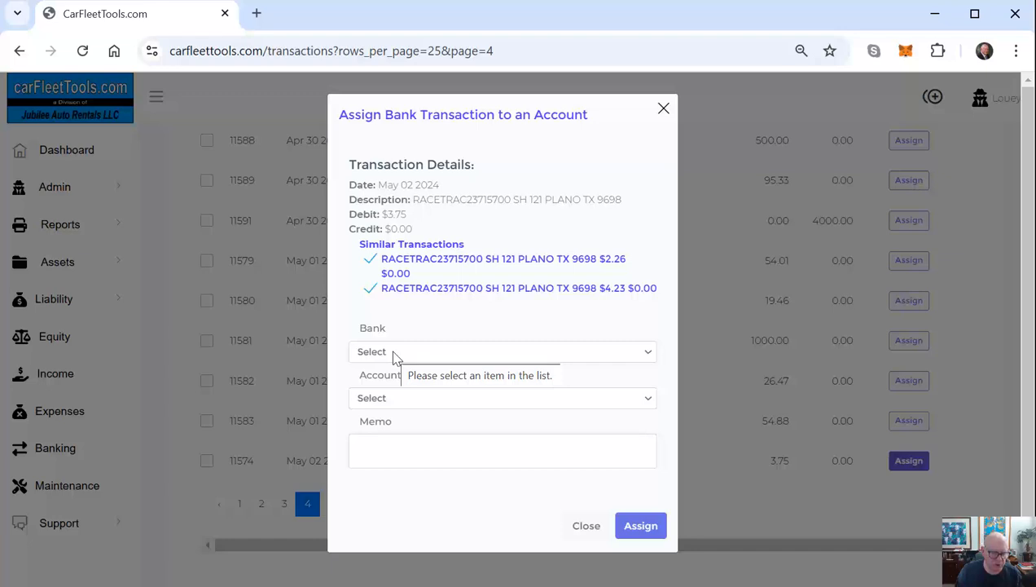
click(393, 355)
click(386, 395)
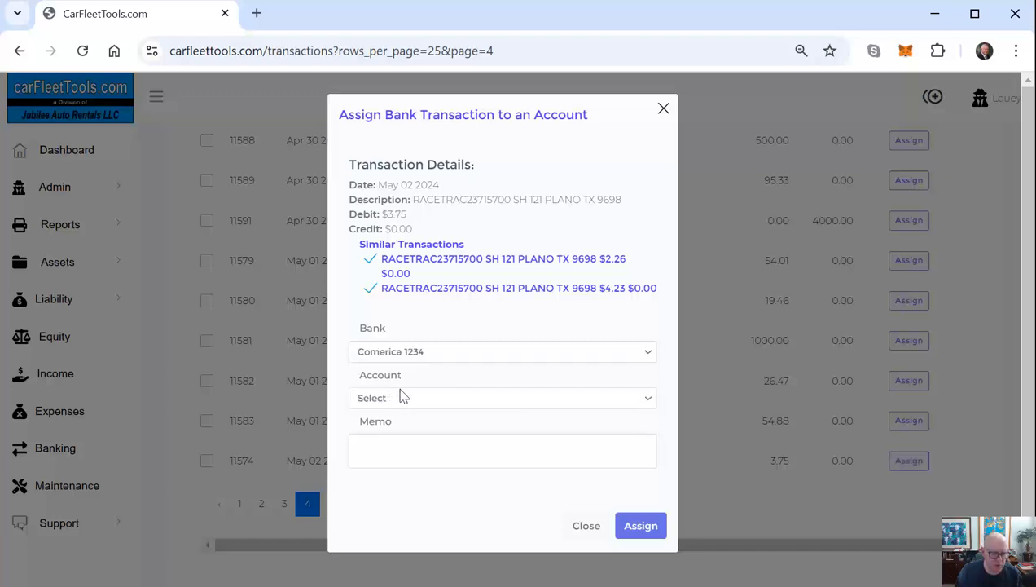
click(399, 398)
click(381, 525)
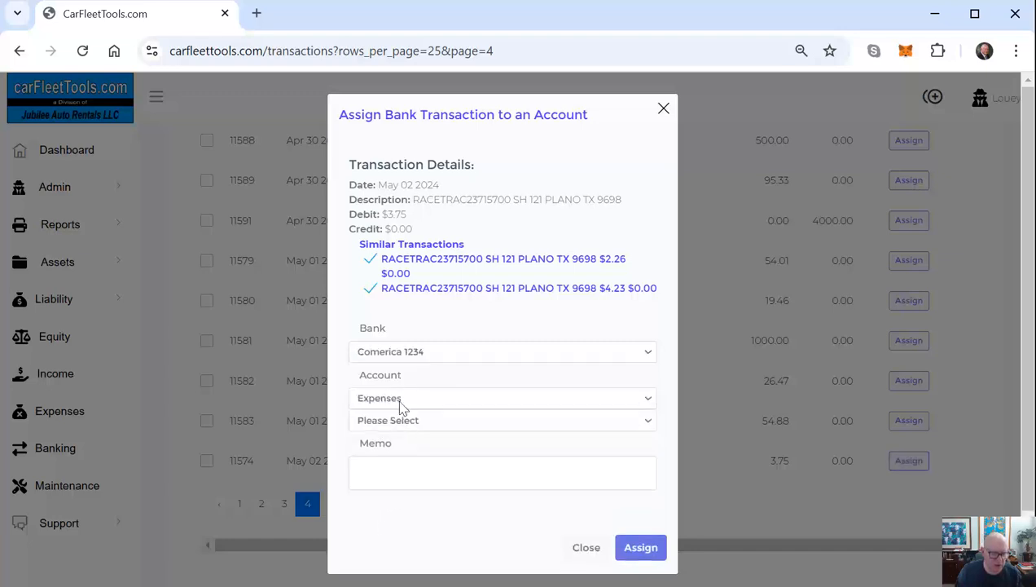
- Choose COGS - Fuel with the vehicle Unassigned and assign the RACETRAC transaction together with its similar transactions
click(394, 420)
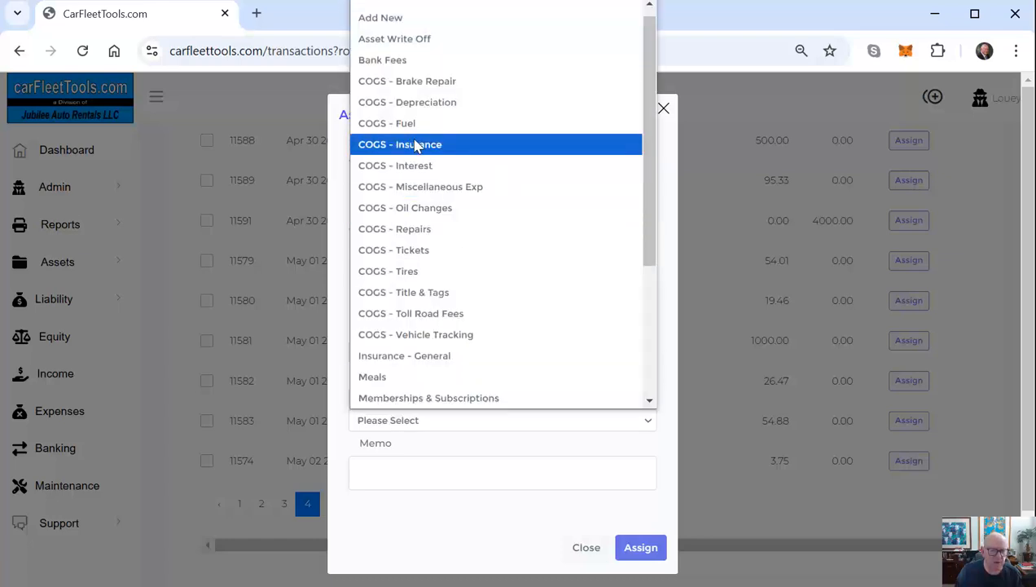
click(415, 123)
click(412, 444)
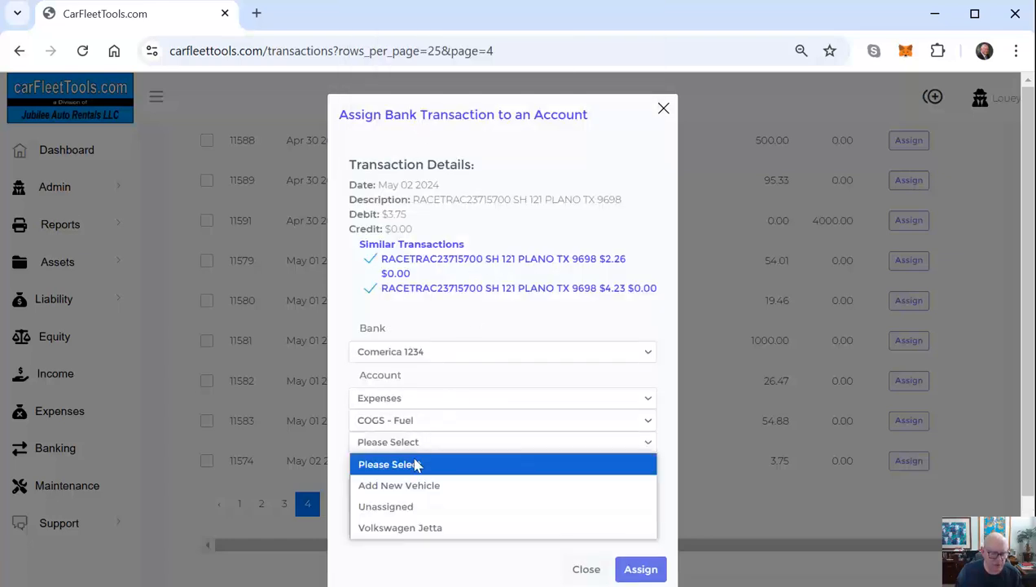
click(388, 506)
click(396, 499)
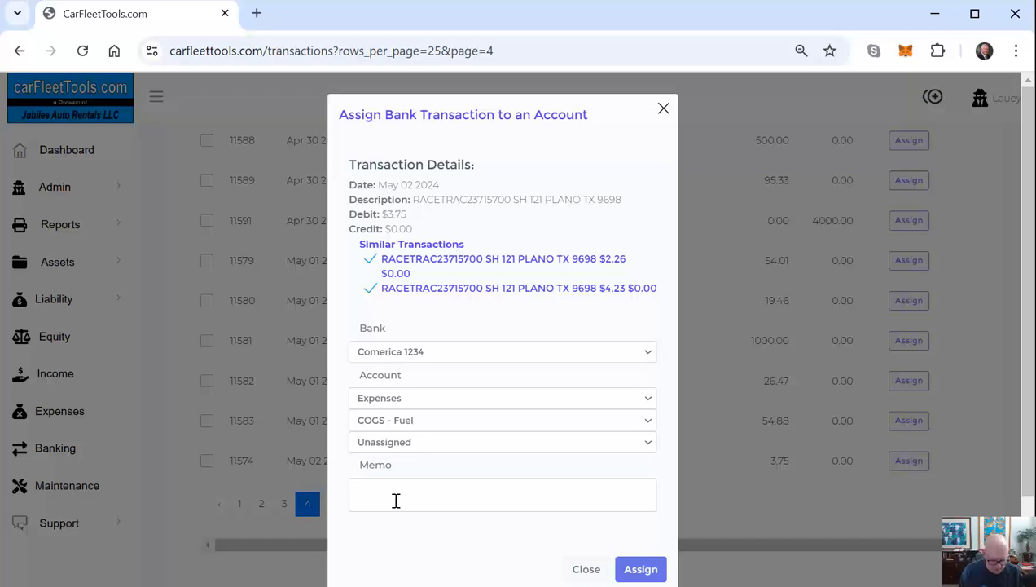
click(641, 570)
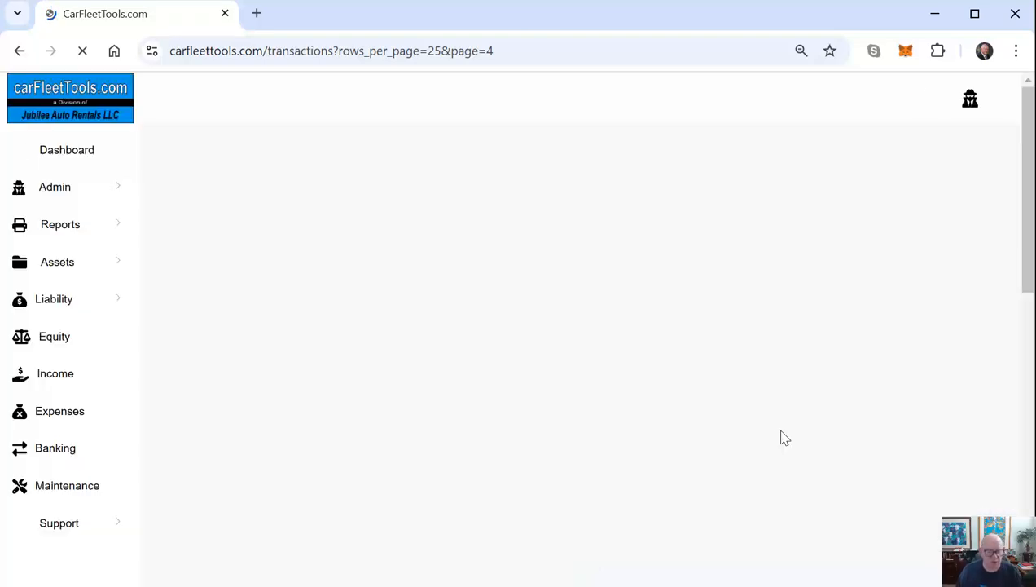
- Return to page 1 of the bank transactions list and bring its first unassigned transactions into view
scroll(722, 371, down, 1)
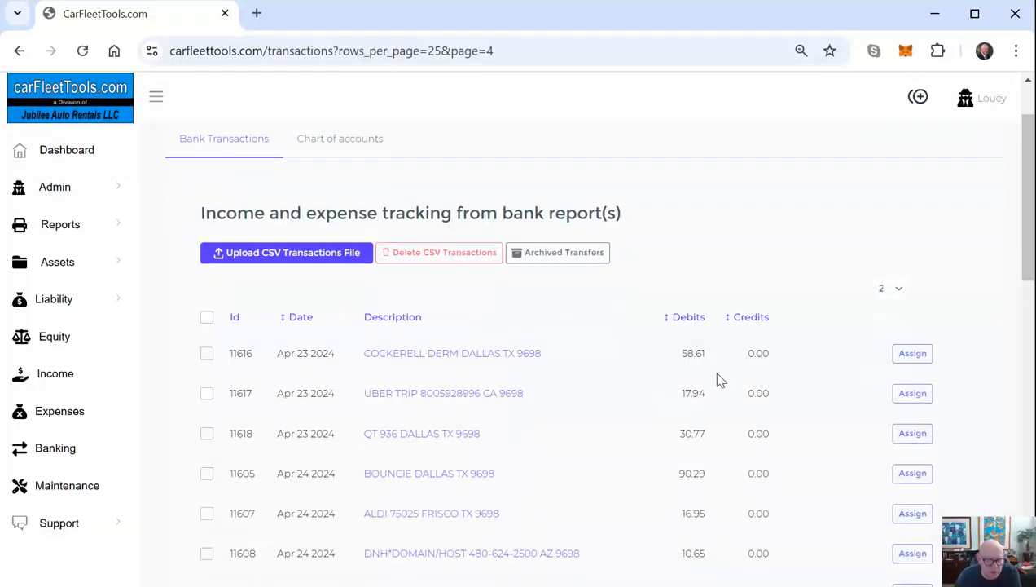
scroll(718, 420, down, 10)
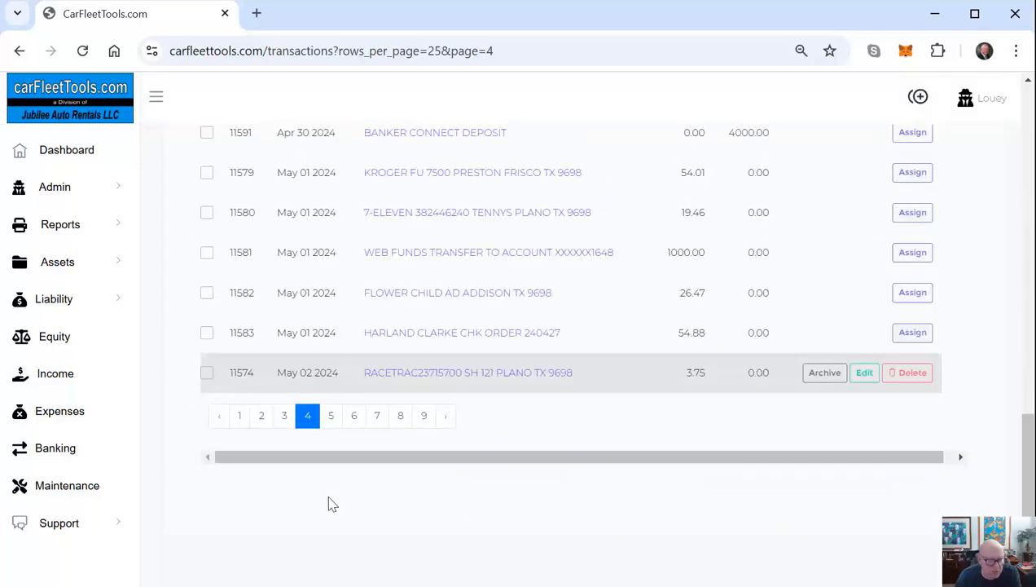
click(240, 416)
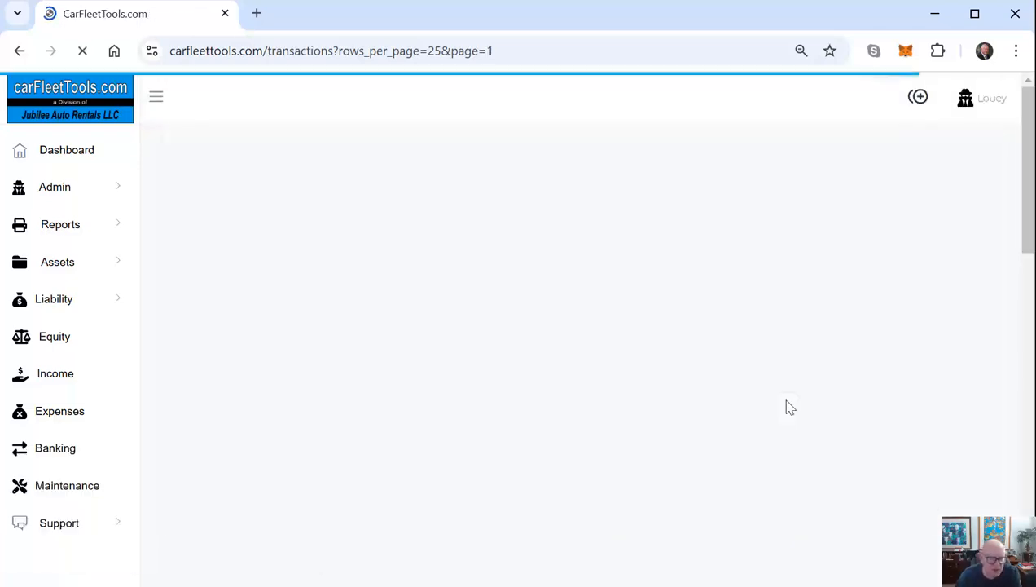
scroll(789, 404, down, 2)
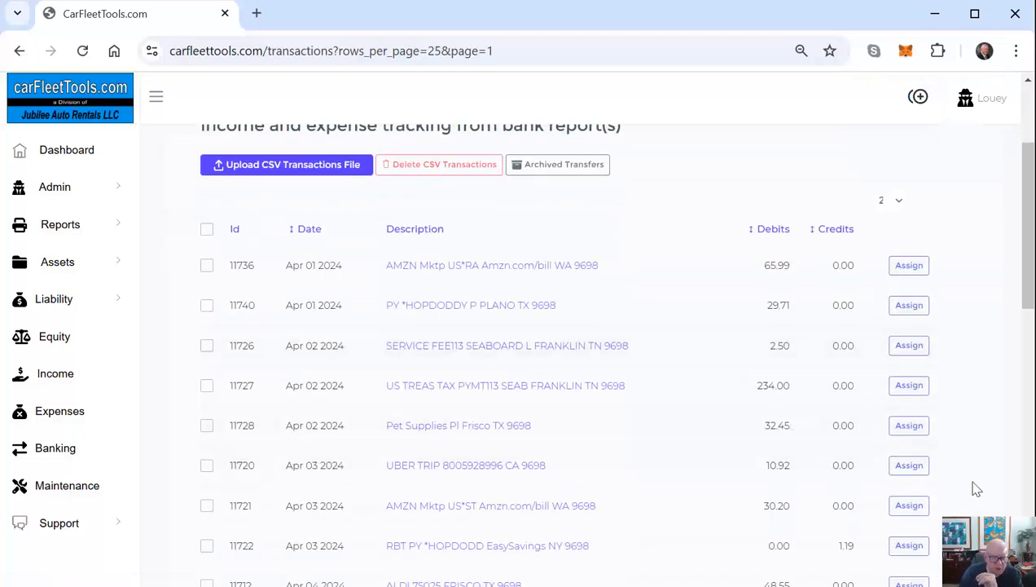
- Open the account assignment for the $32.45 Pet Supplies transaction and set its bank to the Comerica account and account type to Equity
click(909, 427)
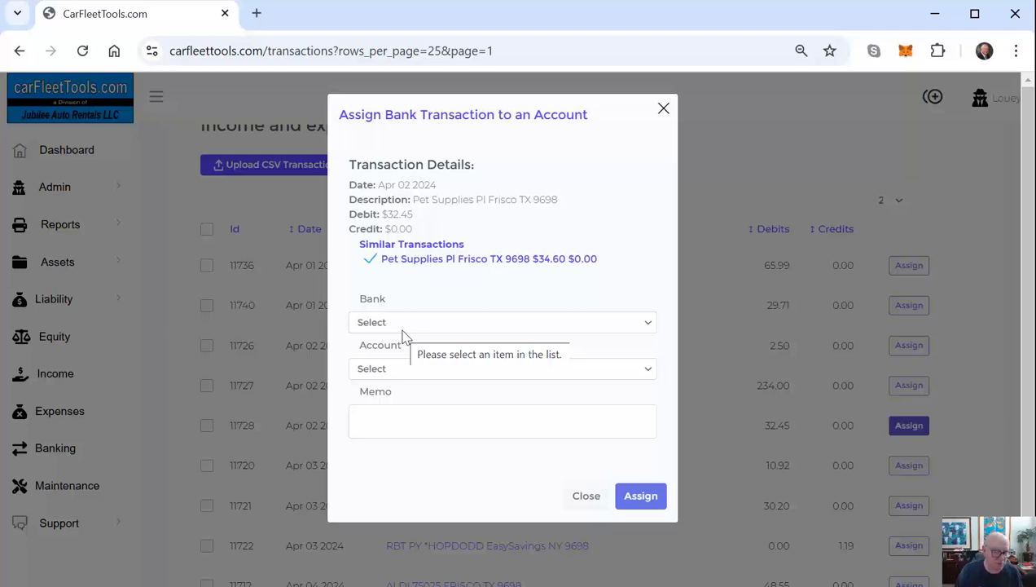
click(432, 326)
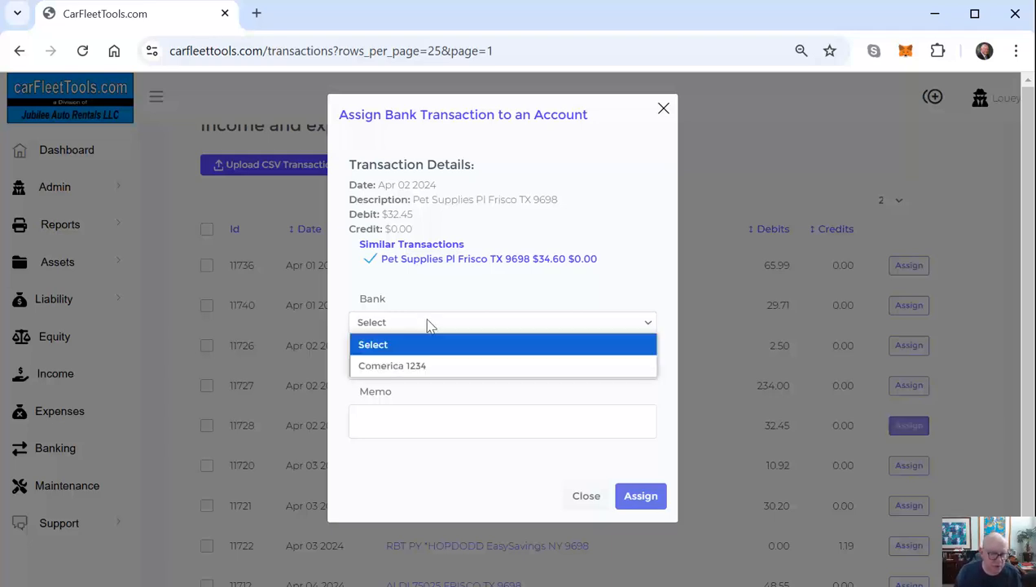
click(403, 365)
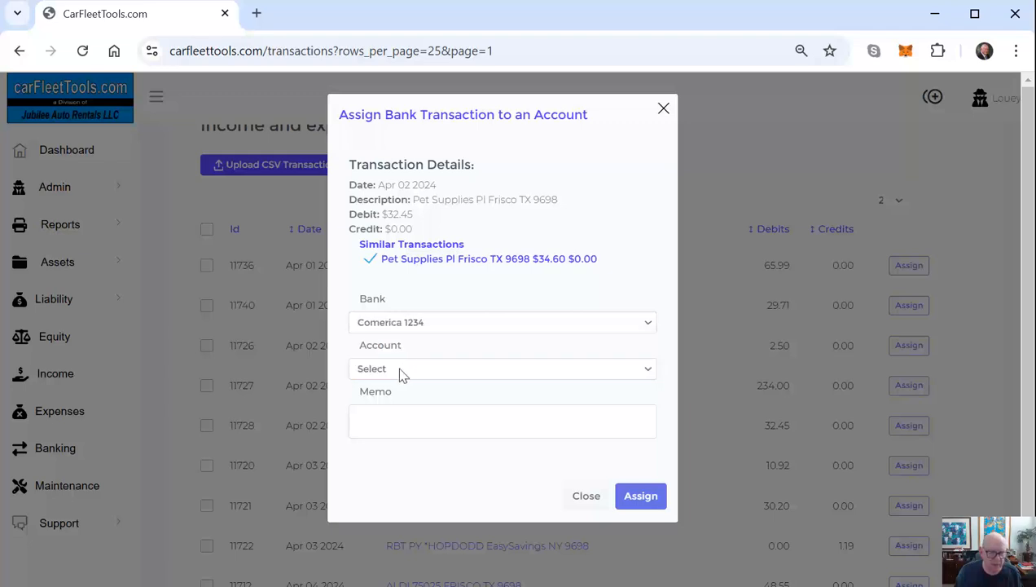
click(401, 374)
click(381, 453)
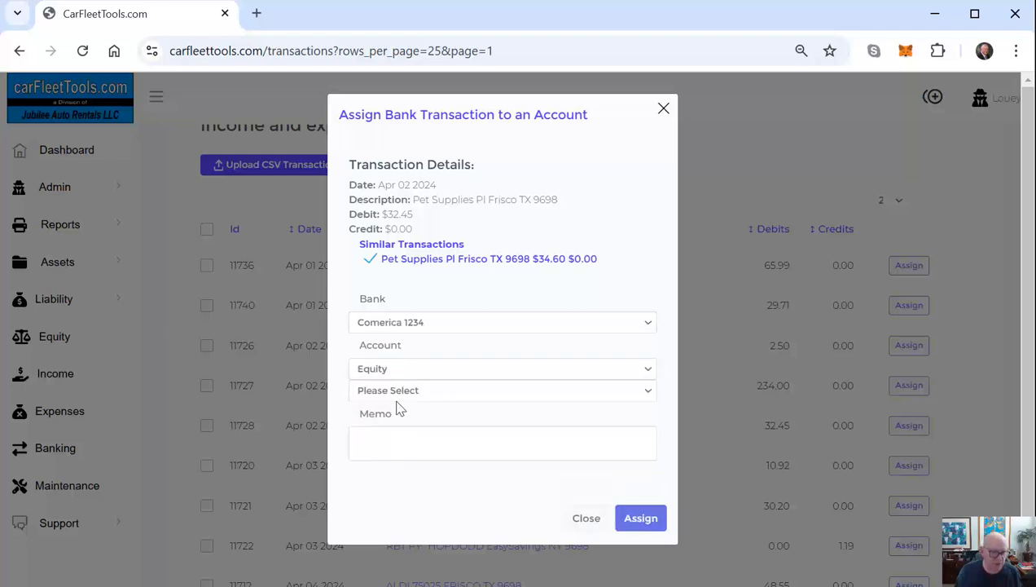
- Choose Distributions, enter the memo "Personal Expense", copy that memo text and assign the Pet Supplies transactions
click(398, 394)
click(388, 498)
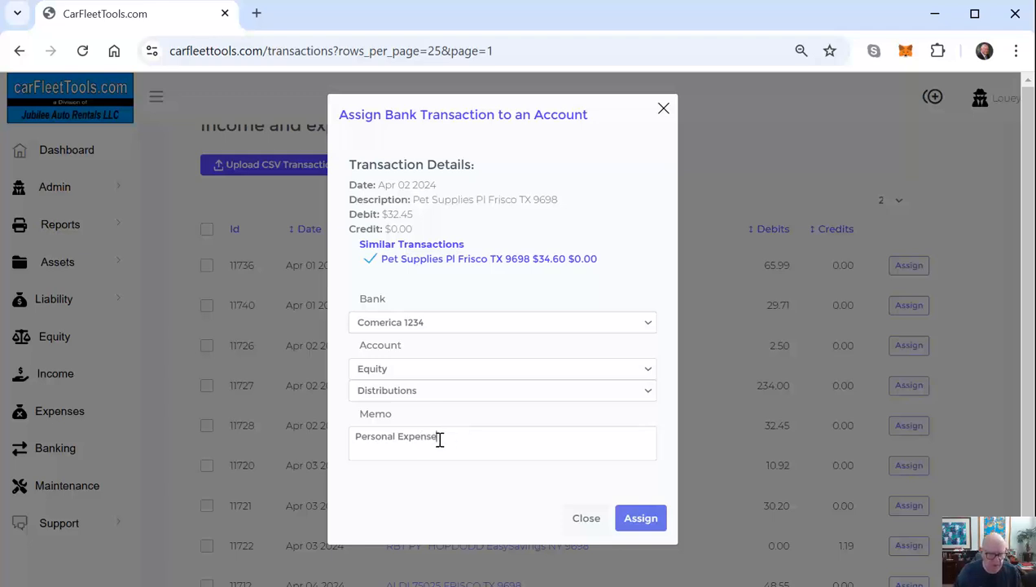
drag(439, 437, 347, 435)
key(ctrl+c)
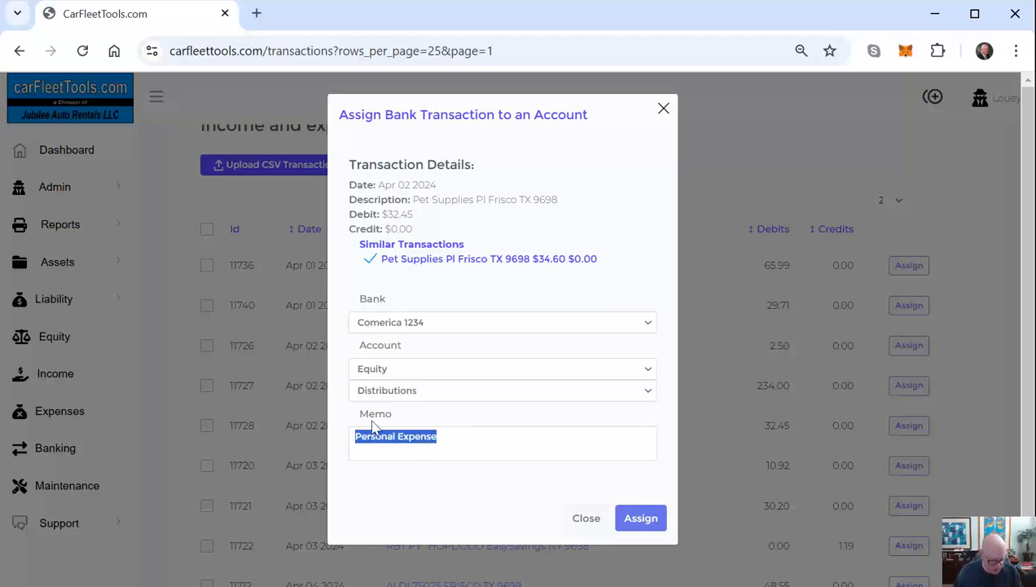
click(647, 524)
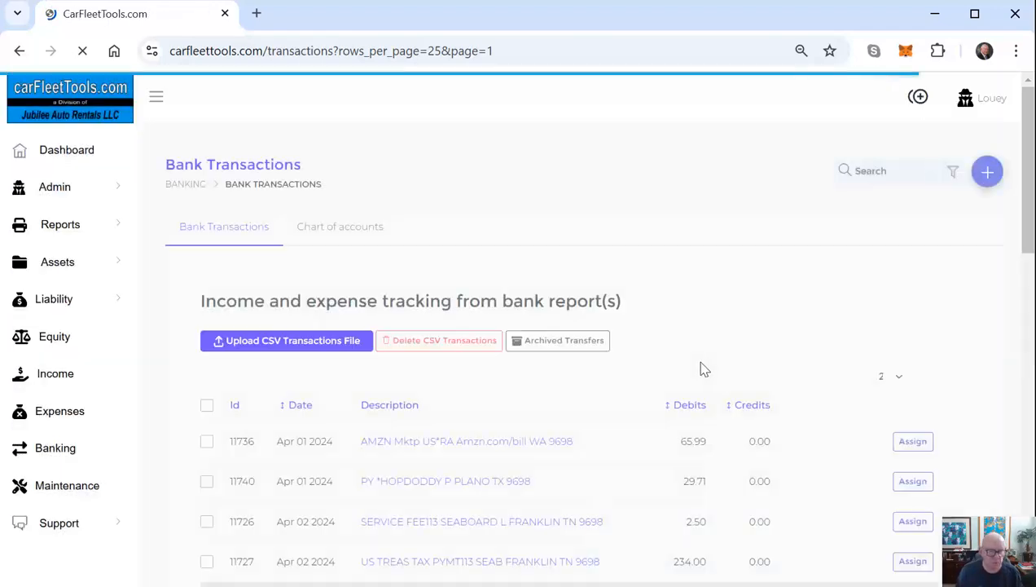
- Open the account assignment for the $29.71 HOPDODDY transaction and set its bank to the Comerica account and account type to Equity
scroll(713, 383, down, 2)
scroll(689, 402, up, 1)
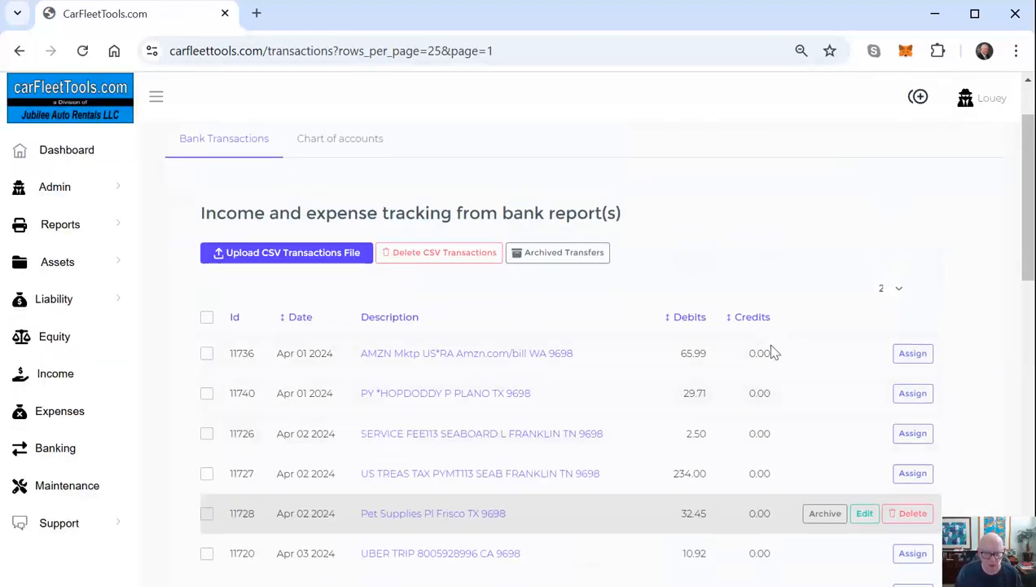
click(913, 395)
click(393, 290)
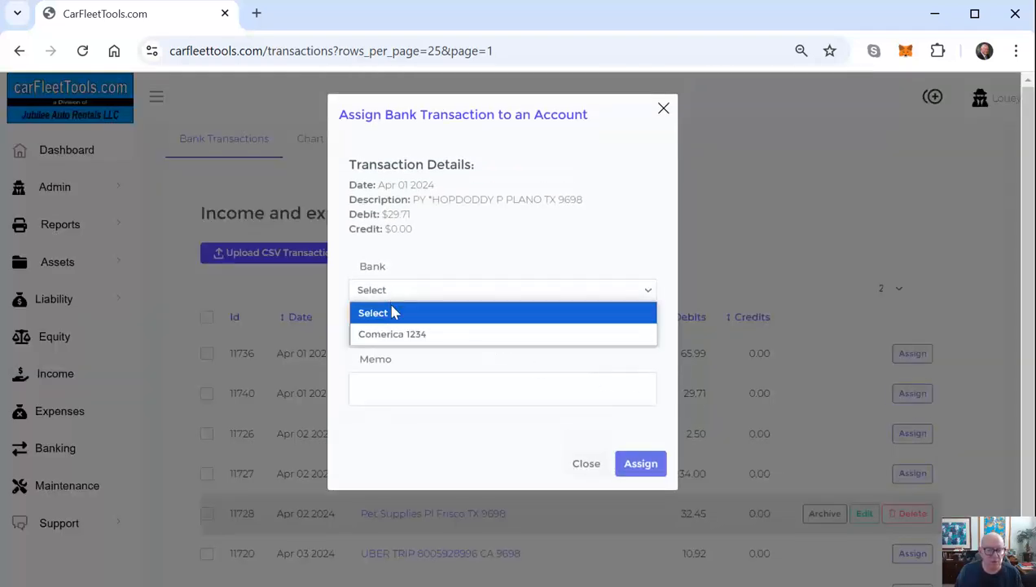
click(391, 334)
click(390, 337)
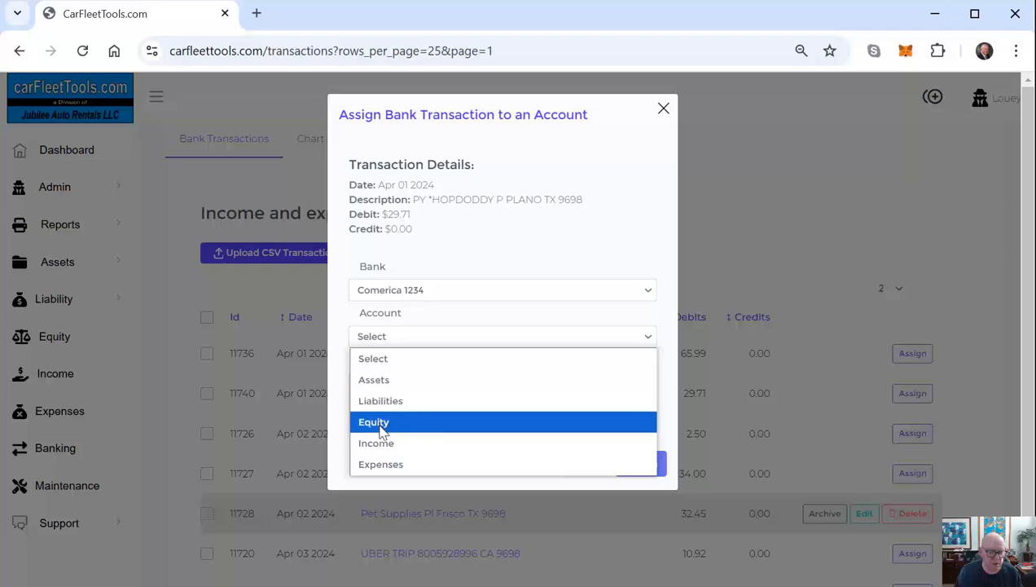
click(383, 423)
- Choose Distributions, paste the memo "Personal Expense" and assign the HOPDODDY transaction
click(396, 360)
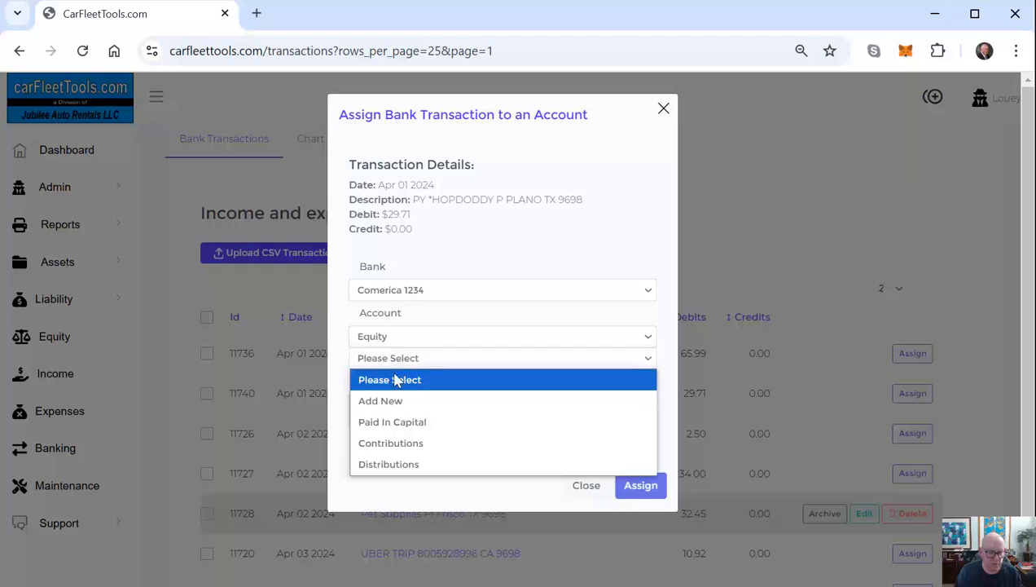
click(391, 464)
click(409, 421)
key(ctrl+v)
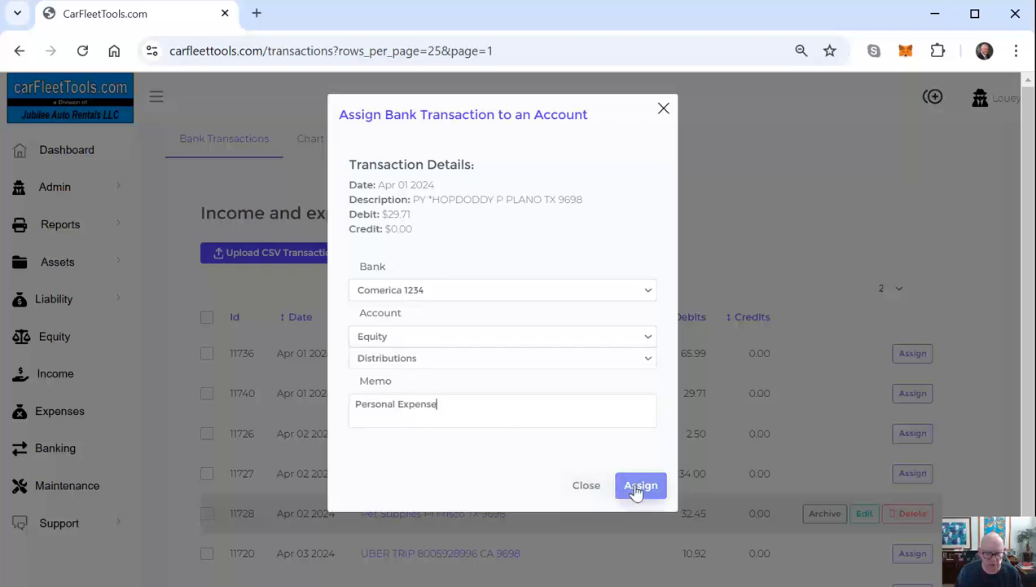
click(639, 488)
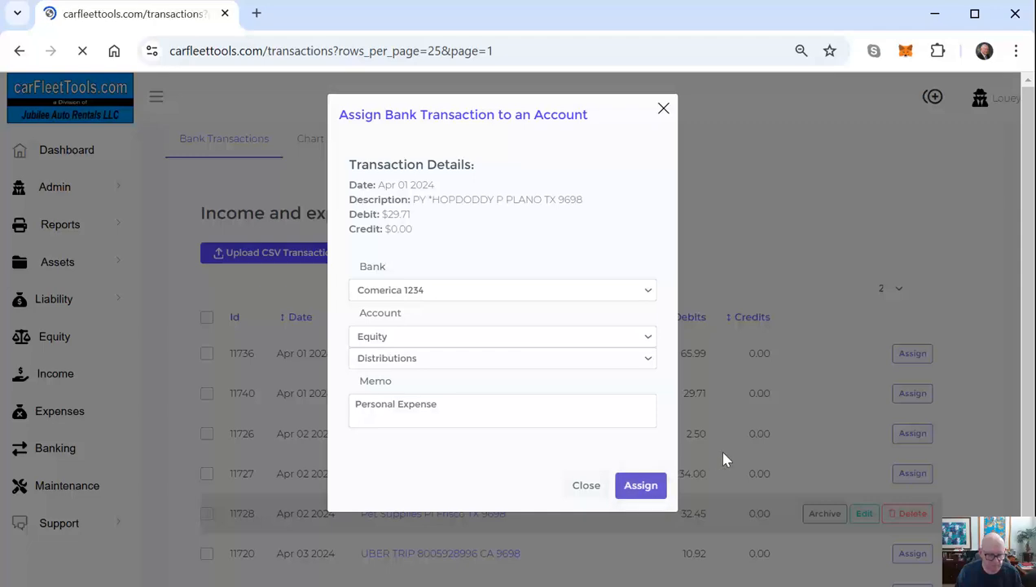
- Open the $48.55 ALDI transaction's assignment, deselect the similar STAPLES transaction, and set the bank to the Comerica account and account type to Equity
scroll(687, 436, down, 4)
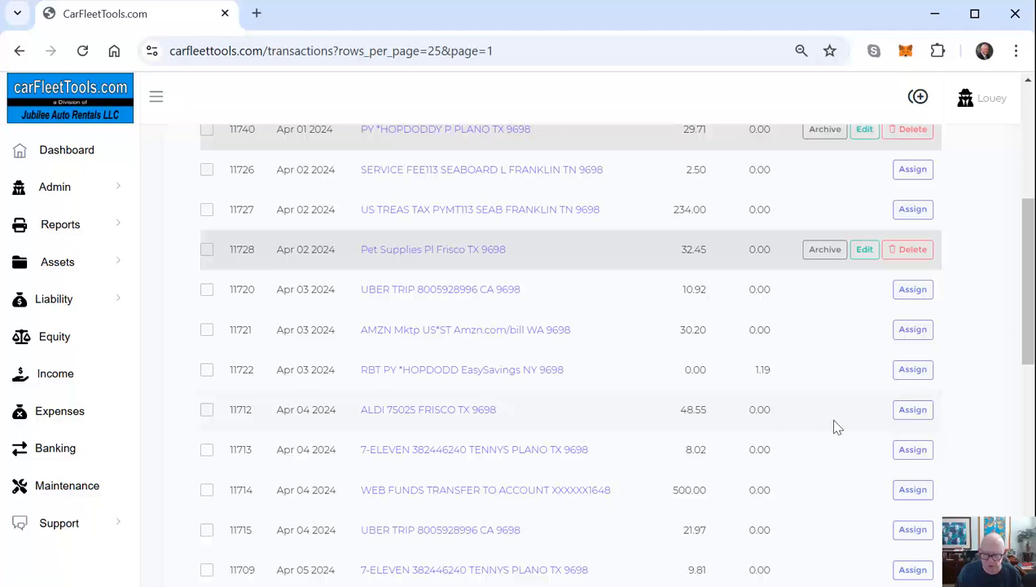
click(912, 410)
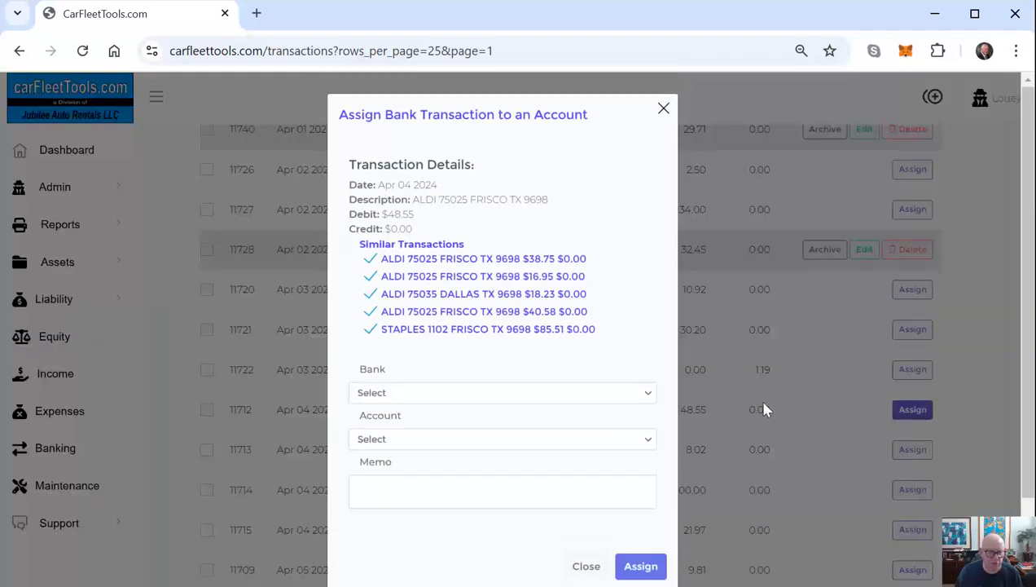
click(371, 330)
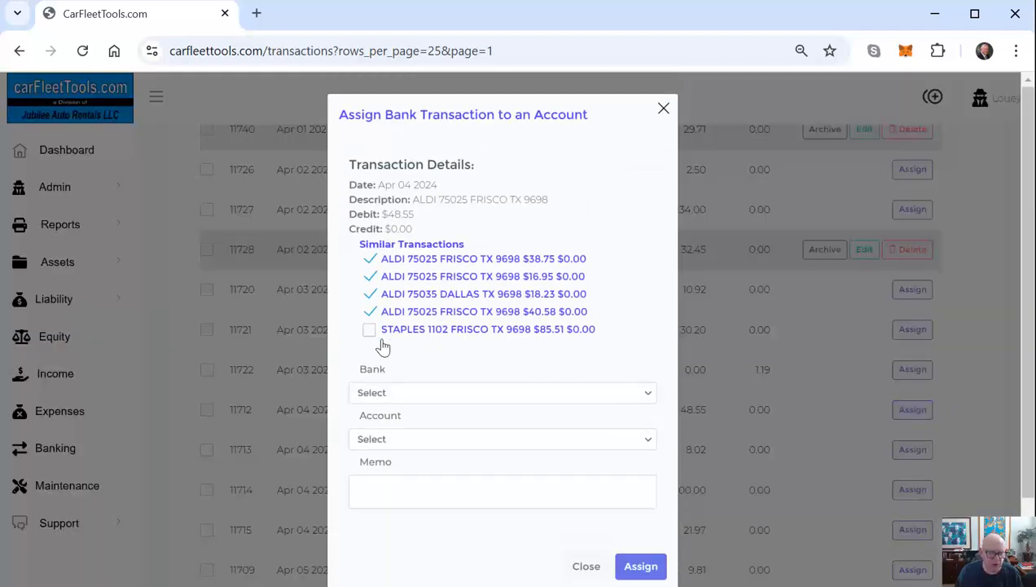
click(399, 394)
click(394, 434)
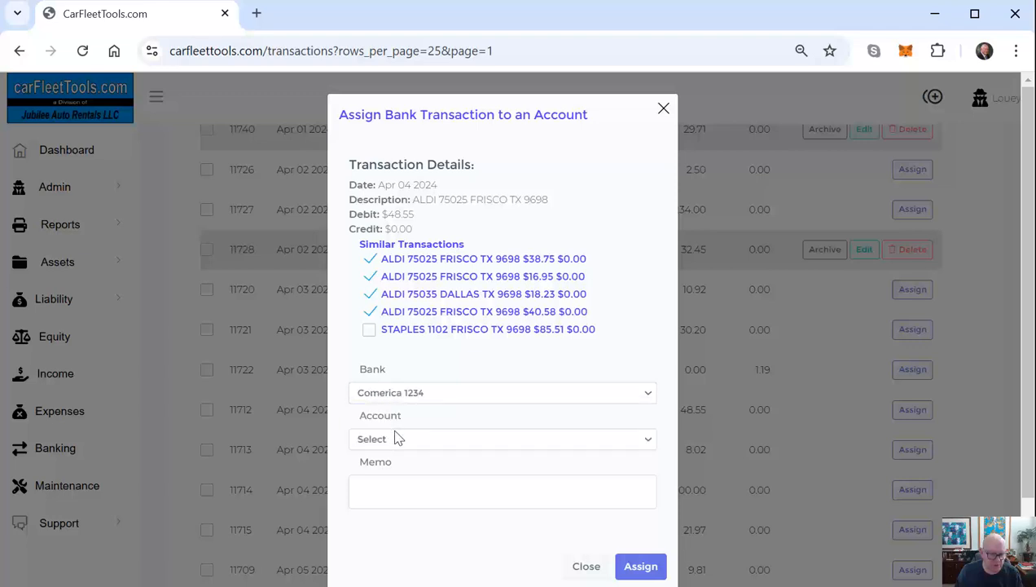
click(397, 439)
click(377, 524)
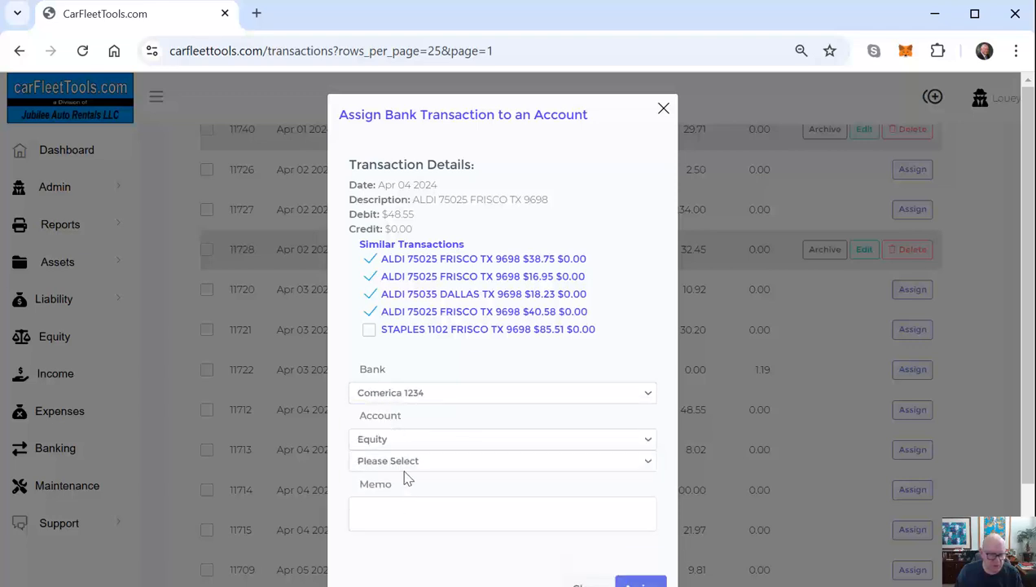
- Choose Distributions, enter the memo "Personal Expense" and assign the ALDI transactions
click(410, 462)
click(389, 567)
click(409, 513)
text(Personal Expense)
scroll(621, 509, down, 2)
click(638, 461)
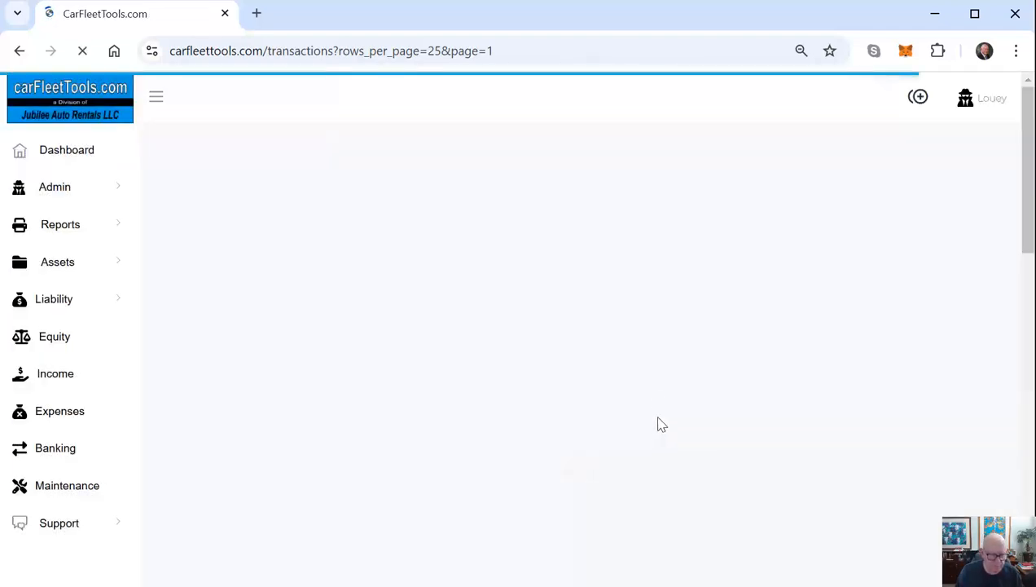
scroll(605, 385, down, 5)
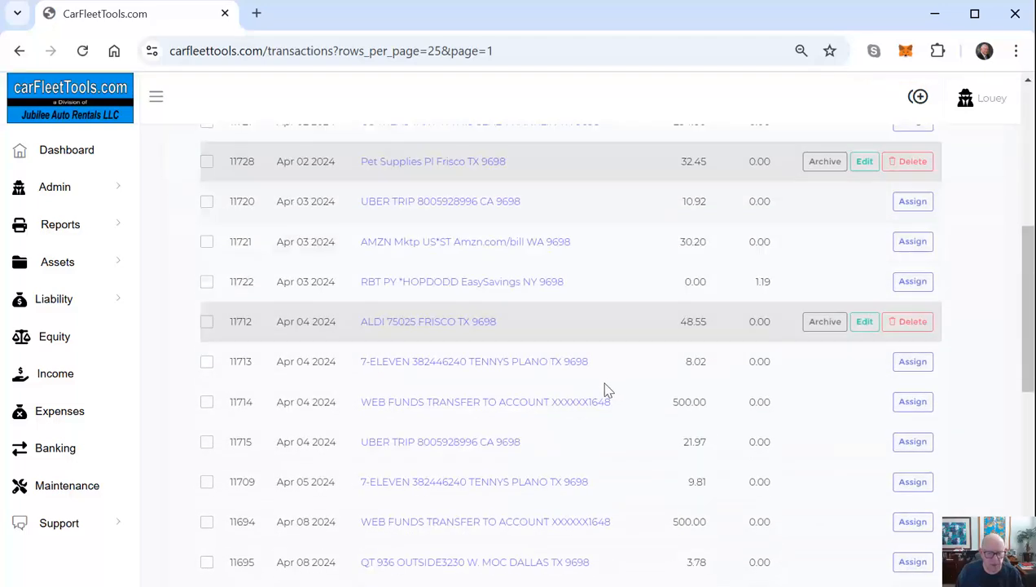
- Open the assignment for the $8.02 7-ELEVEN transaction and set its bank to the Comerica account and account type to Expenses
click(911, 365)
scroll(471, 299, down, 5)
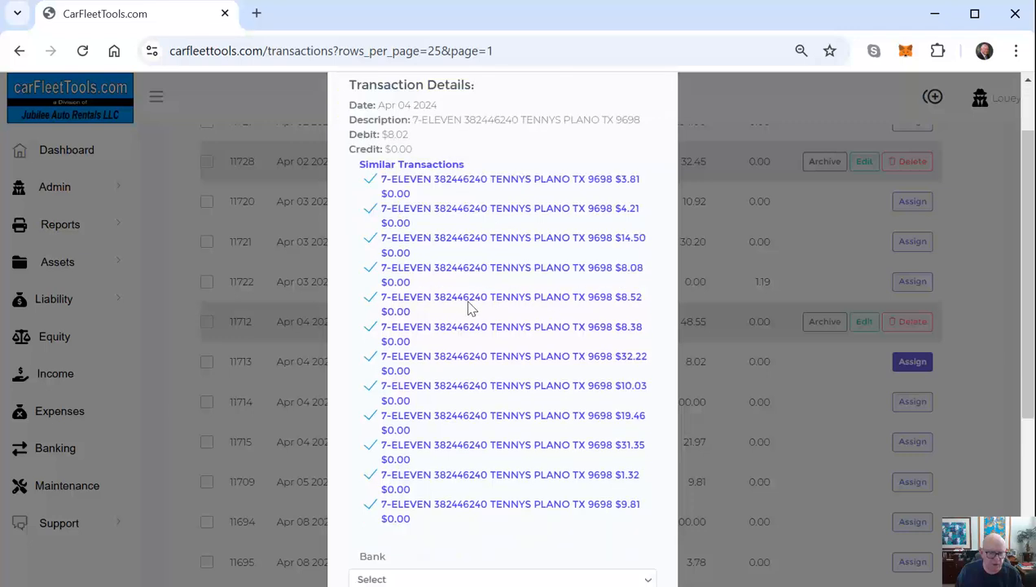
click(389, 309)
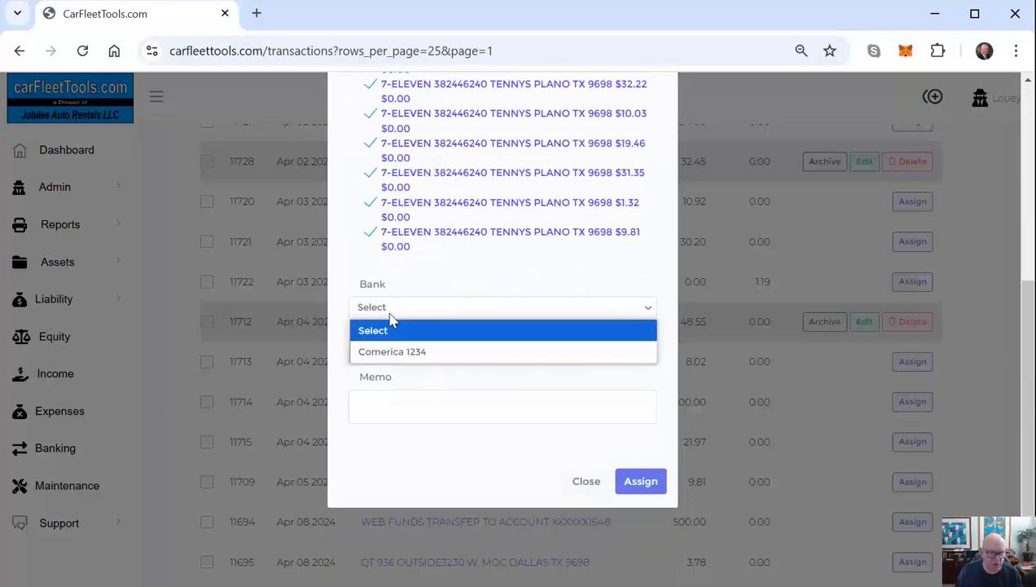
click(386, 352)
click(390, 353)
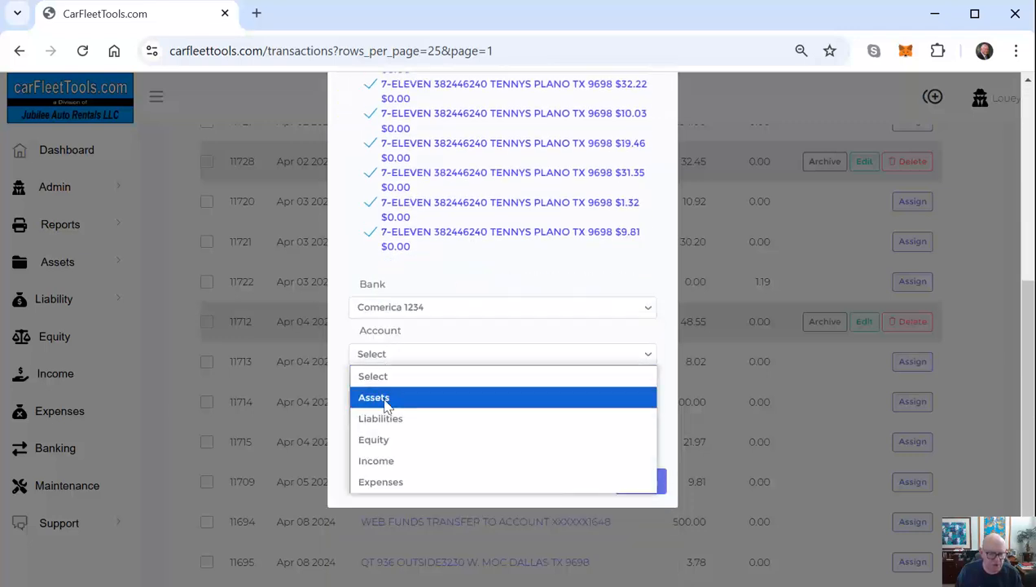
click(379, 482)
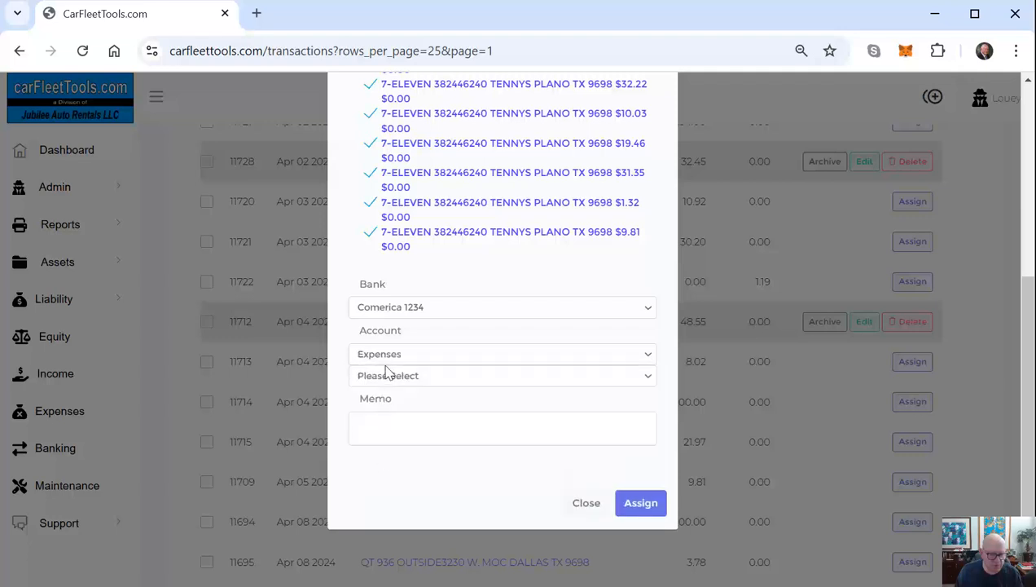
- Choose COGS - Fuel with the vehicle Unassigned, enter the memo "Fuel" and assign the 7-ELEVEN transactions
click(386, 373)
click(405, 121)
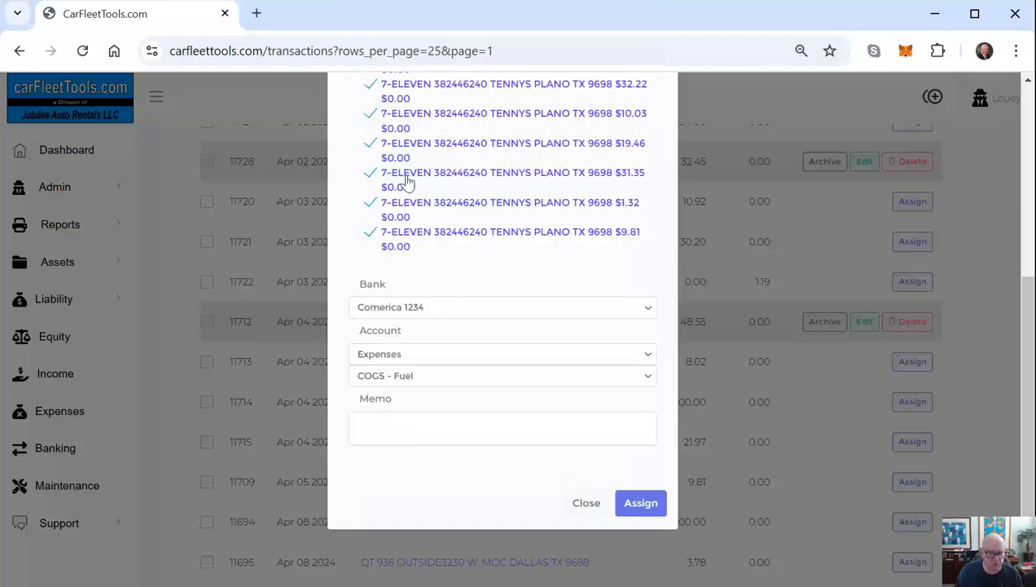
click(394, 398)
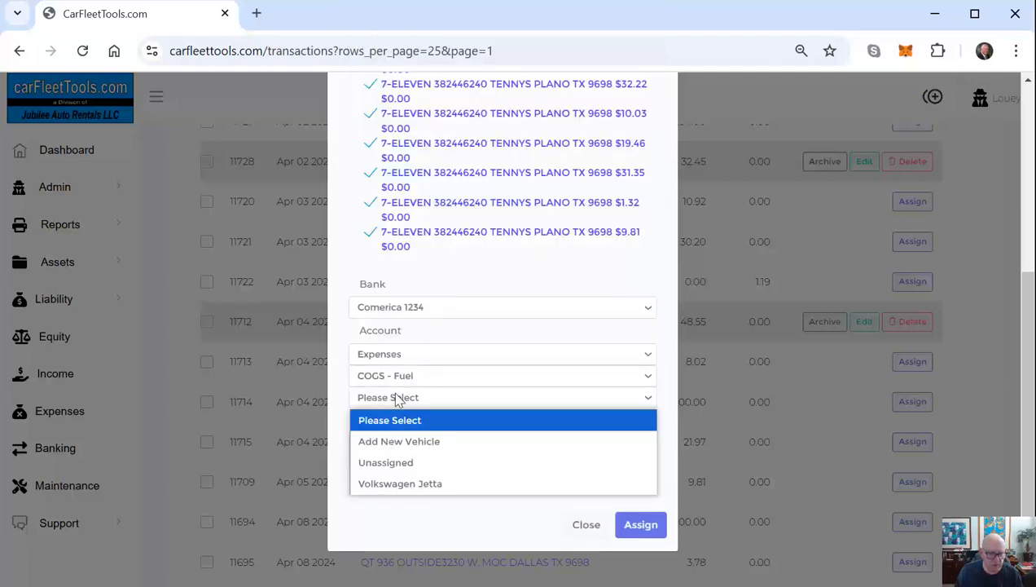
click(389, 466)
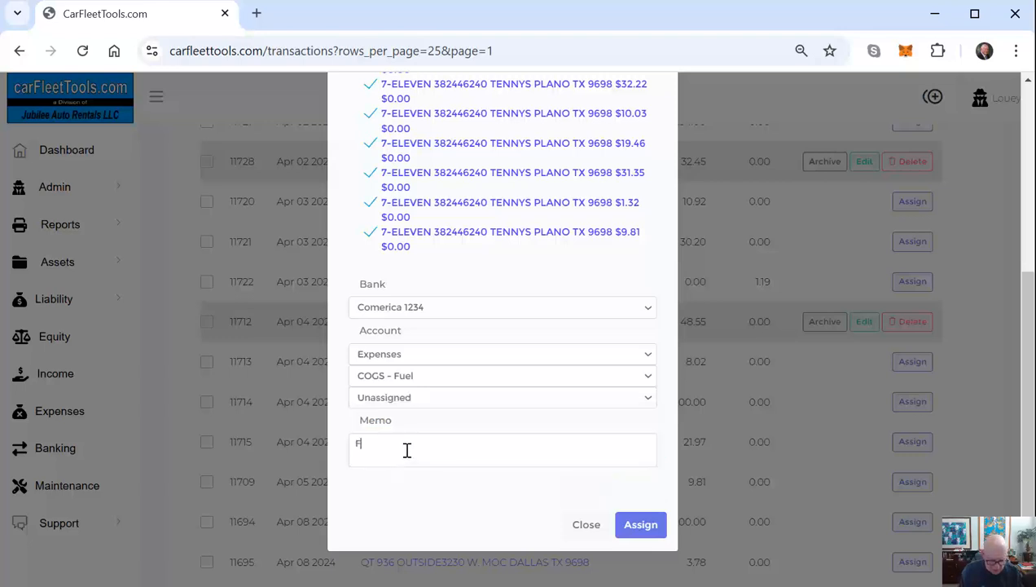
click(636, 526)
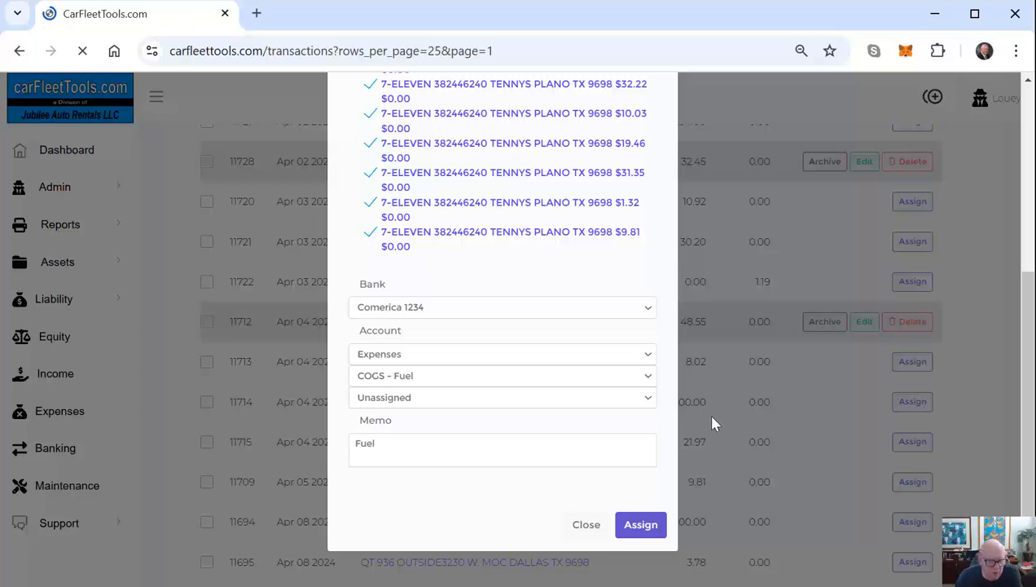
- Open the assignment for the $3.78 QT 936 transaction and set its bank to the Comerica account and account type to Expenses
scroll(693, 420, down, 6)
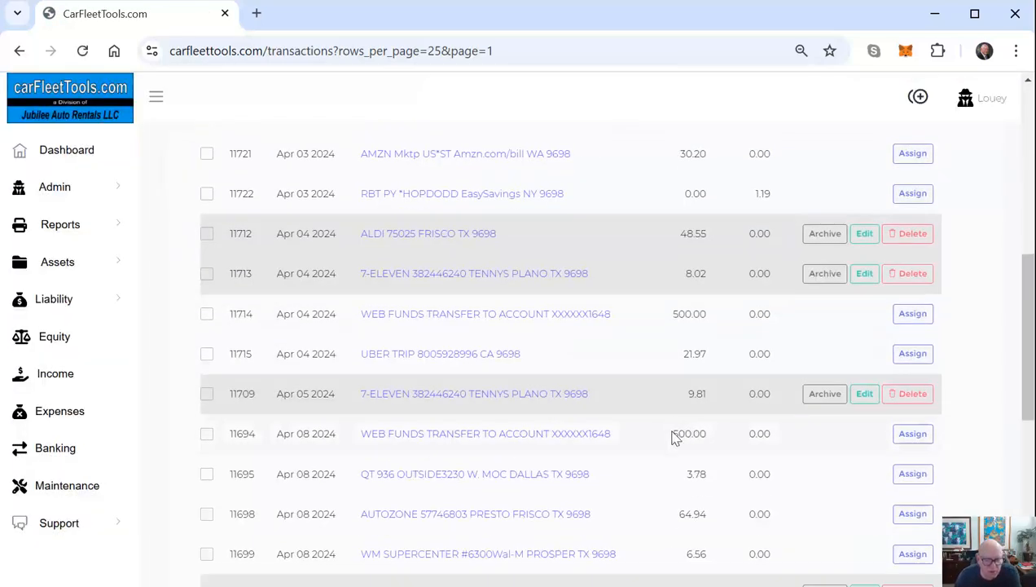
click(915, 476)
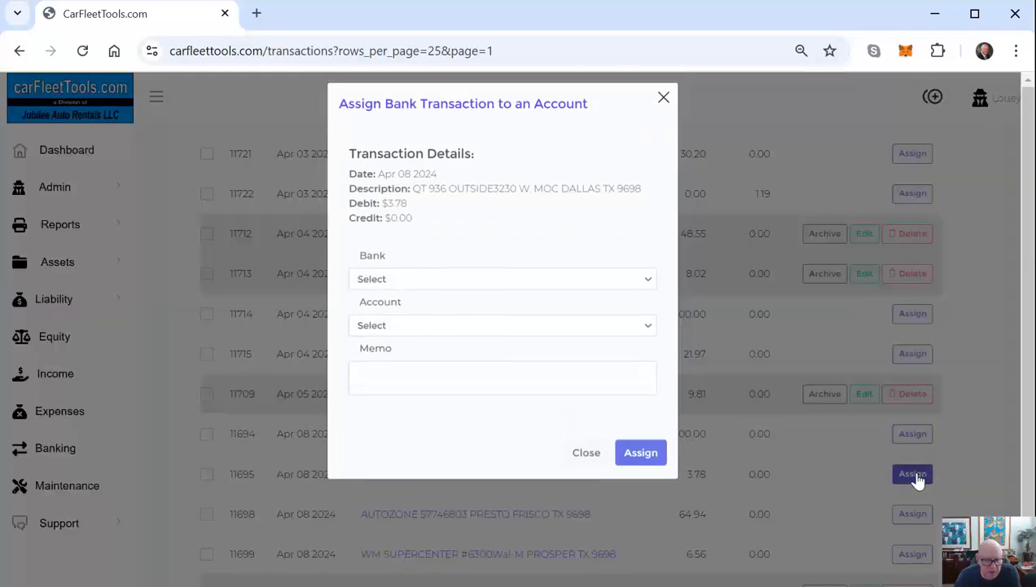
click(394, 295)
click(389, 335)
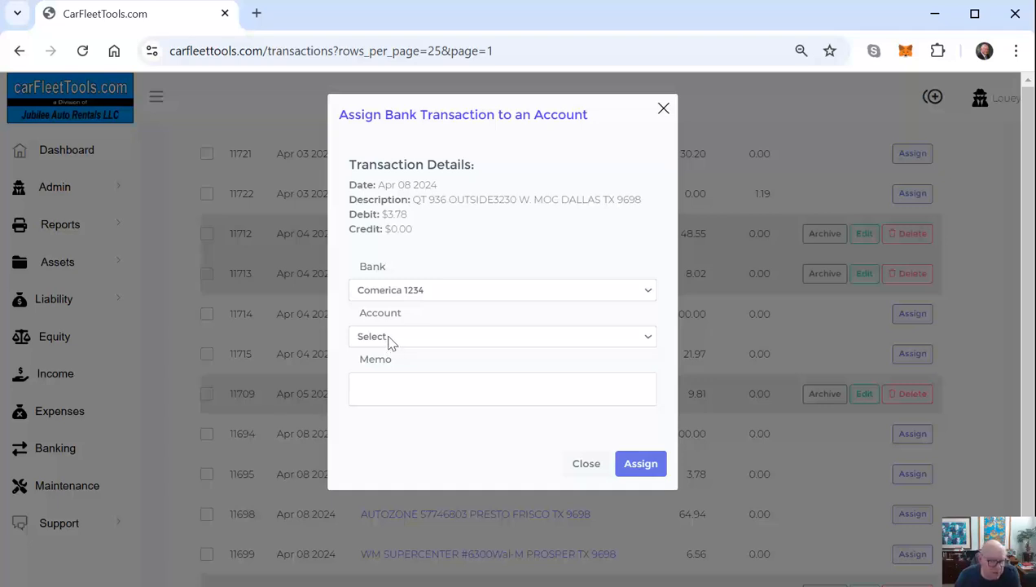
click(388, 337)
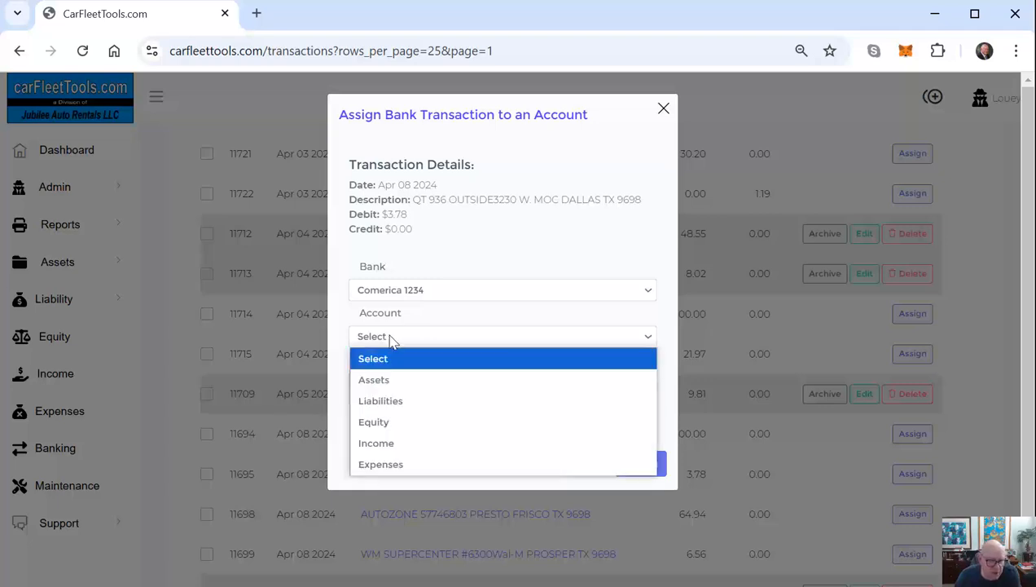
click(392, 469)
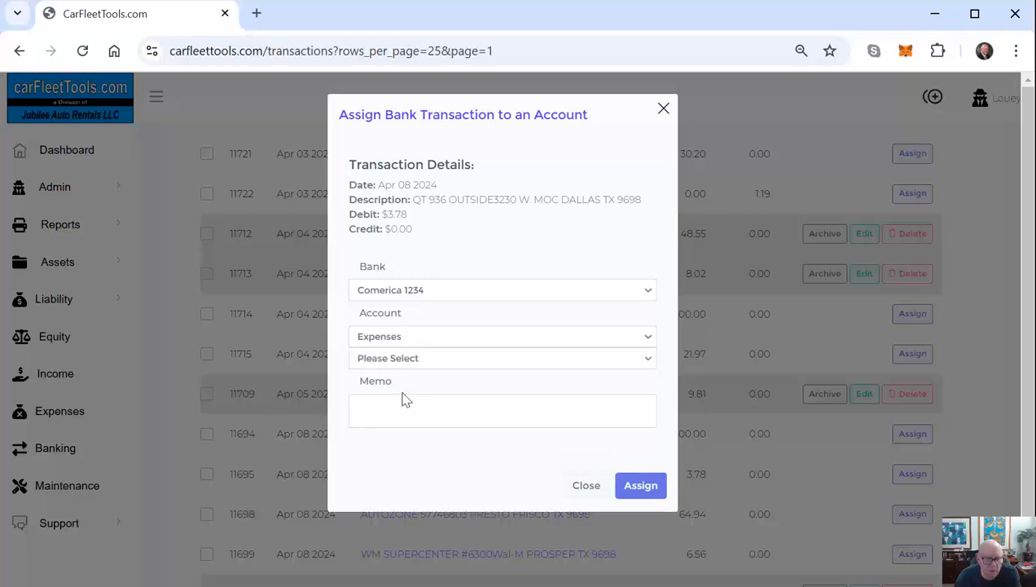
- Choose COGS - Fuel with the vehicle Unassigned, enter the memo "Fuel" and assign the QT 936 transaction
click(403, 360)
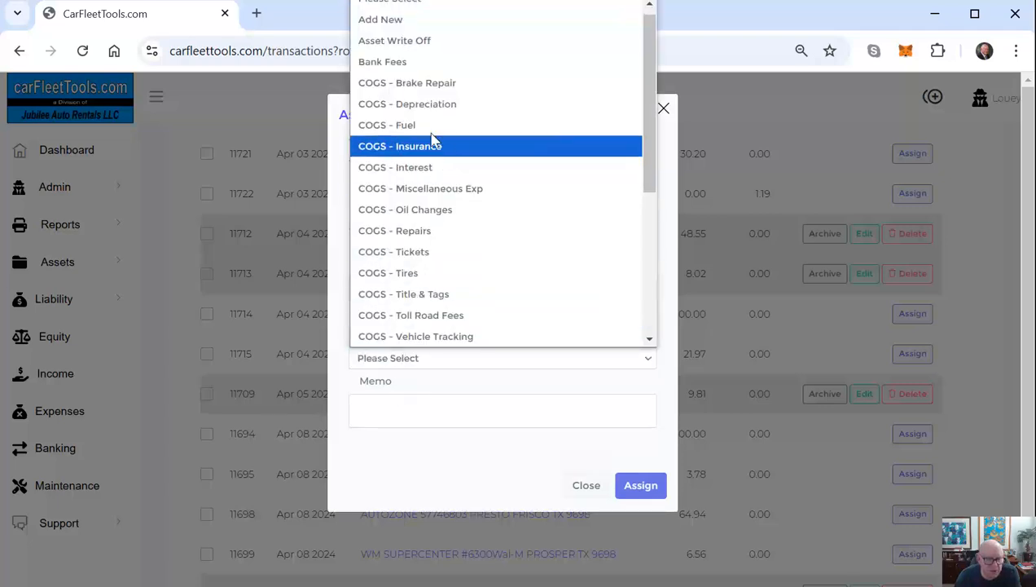
click(387, 125)
click(409, 381)
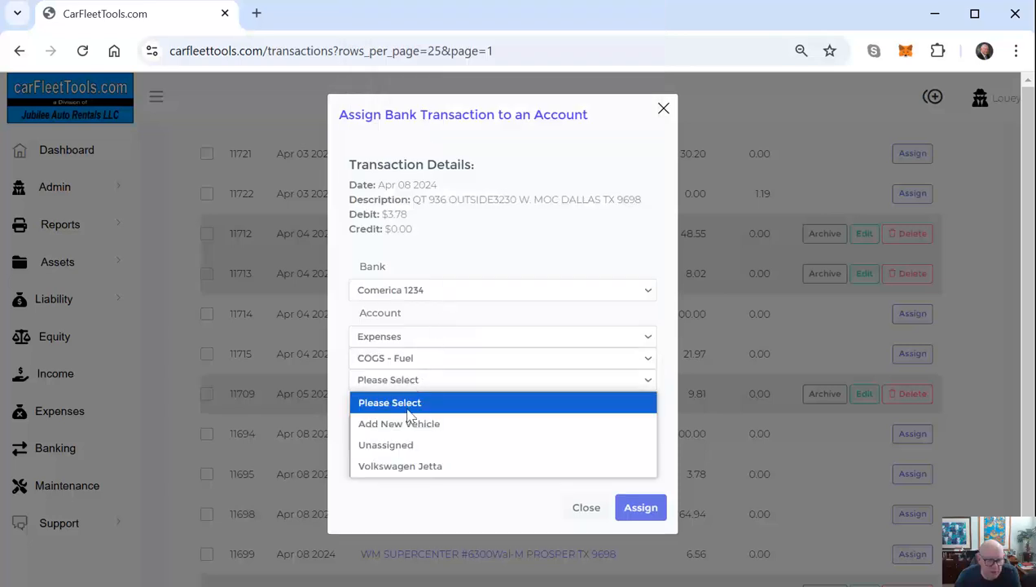
click(399, 445)
click(409, 437)
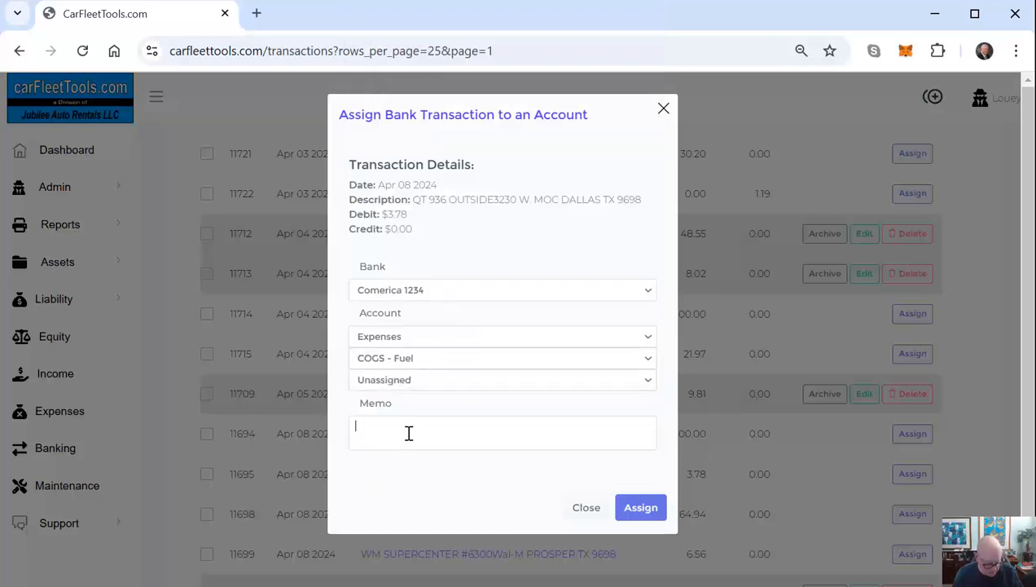
text(Fuel)
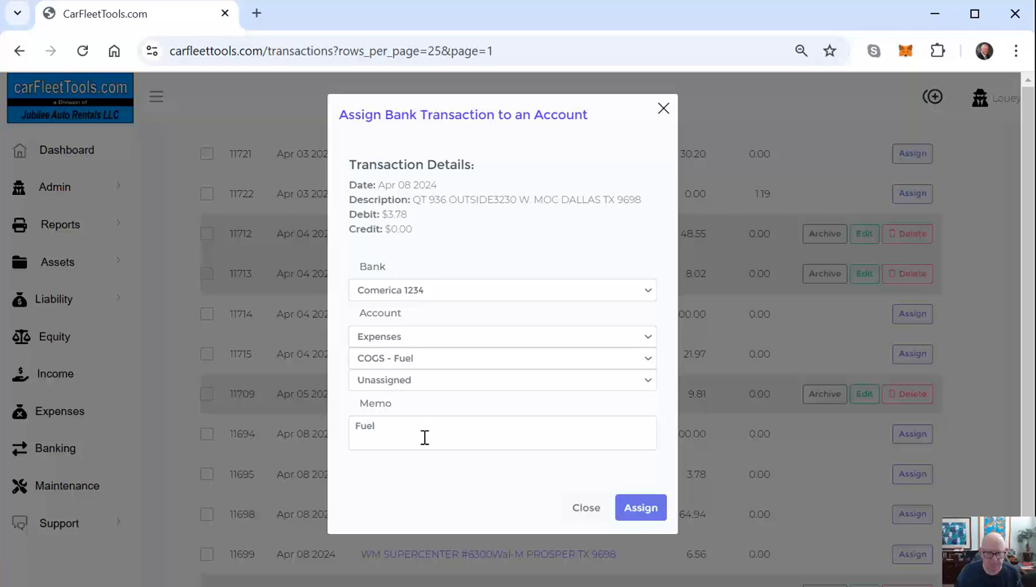
click(624, 503)
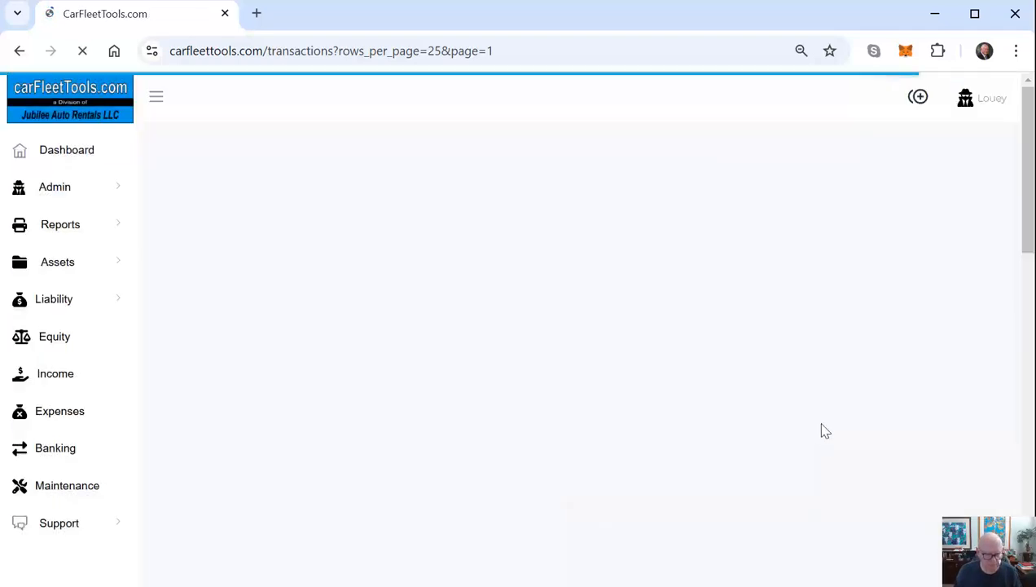
- Open the assignment for the $30.20 AMZN Mktp transaction and set its bank to the Comerica account and account type to Expenses
scroll(872, 415, down, 5)
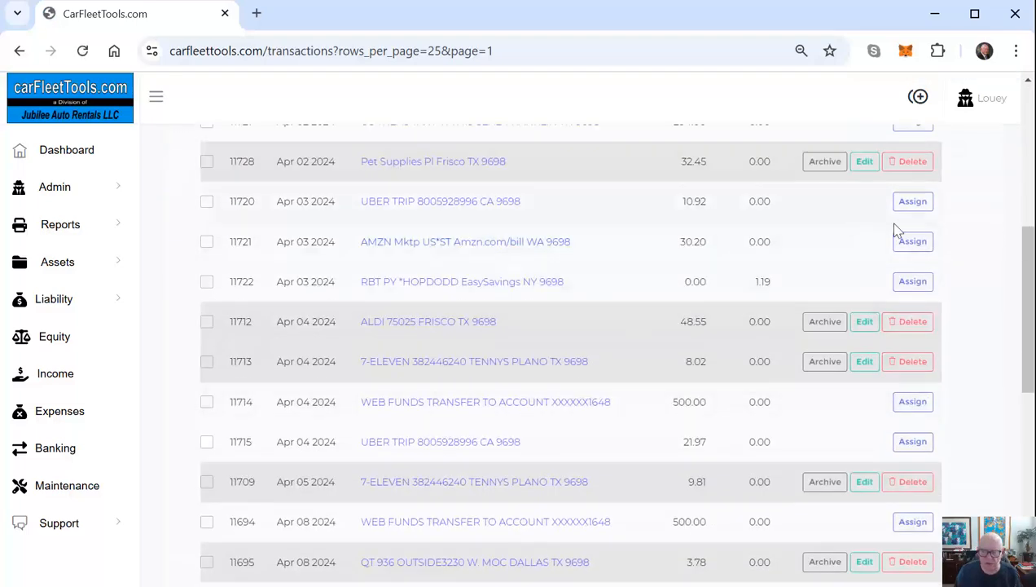
click(913, 243)
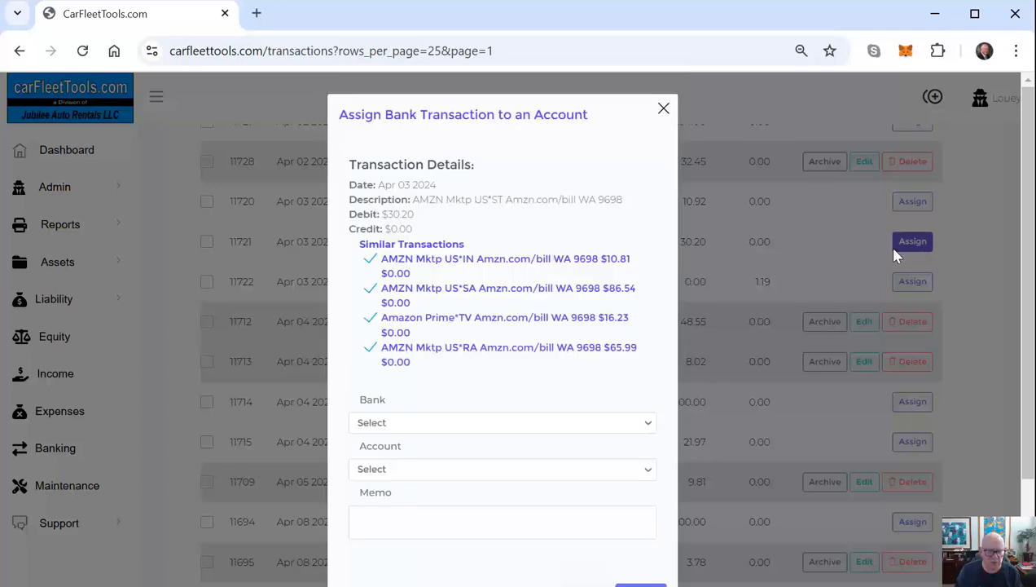
click(393, 425)
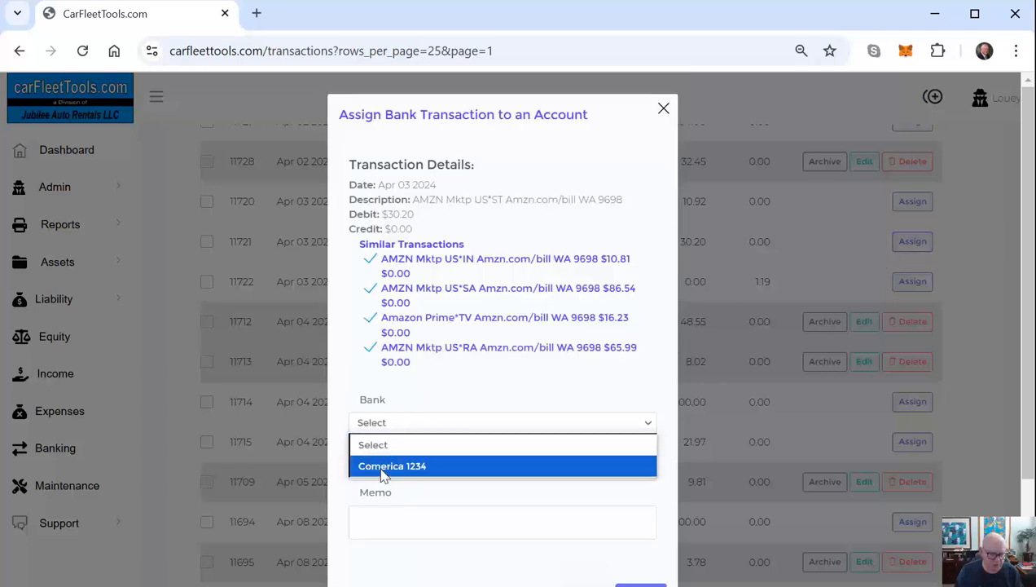
click(387, 465)
click(386, 473)
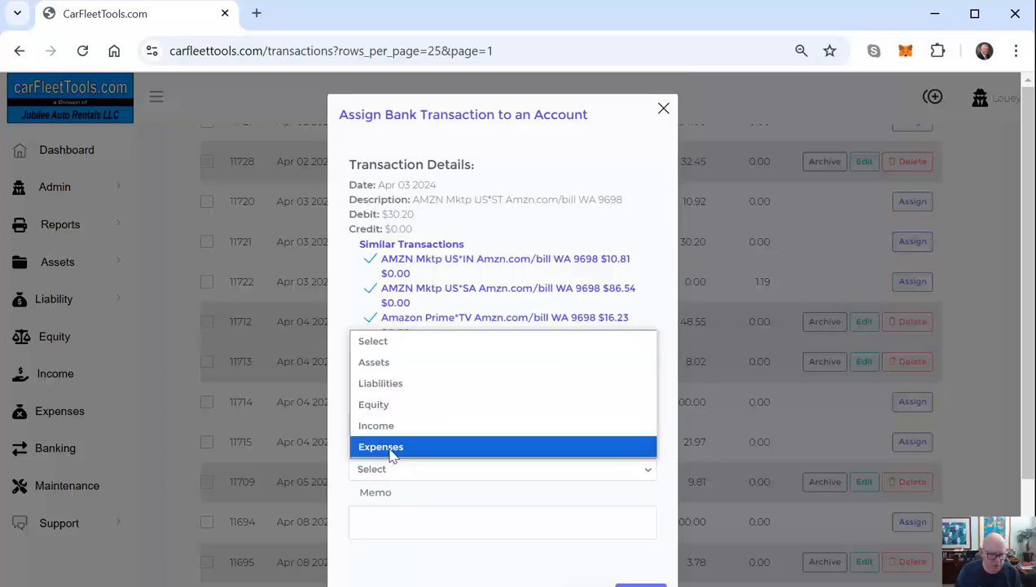
click(386, 450)
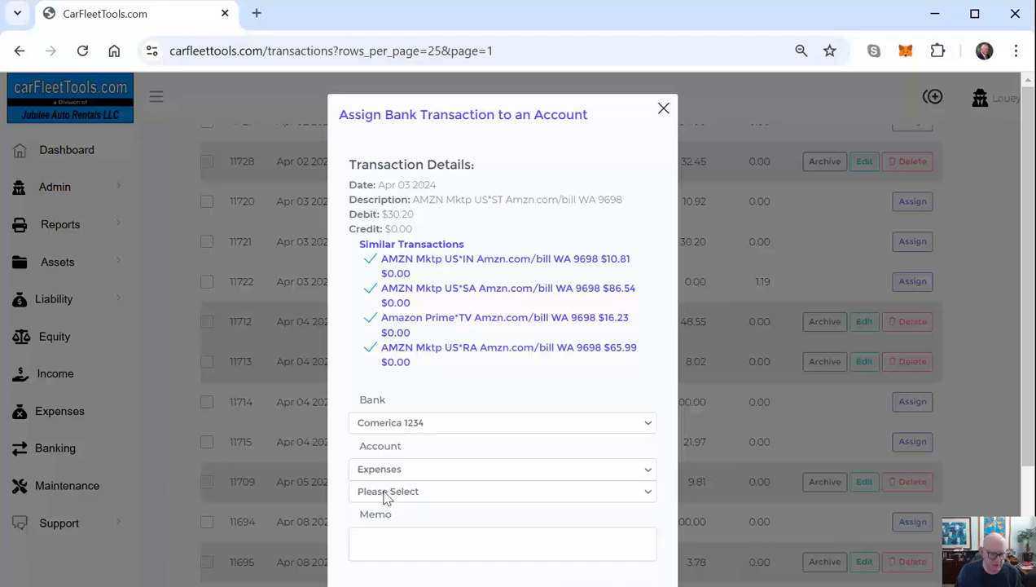
- Choose COGS - Miscellaneous Exp with the vehicle Unassigned, enter the memo "Supplies" and assign the Amazon transactions
click(386, 491)
scroll(391, 427, down, 1)
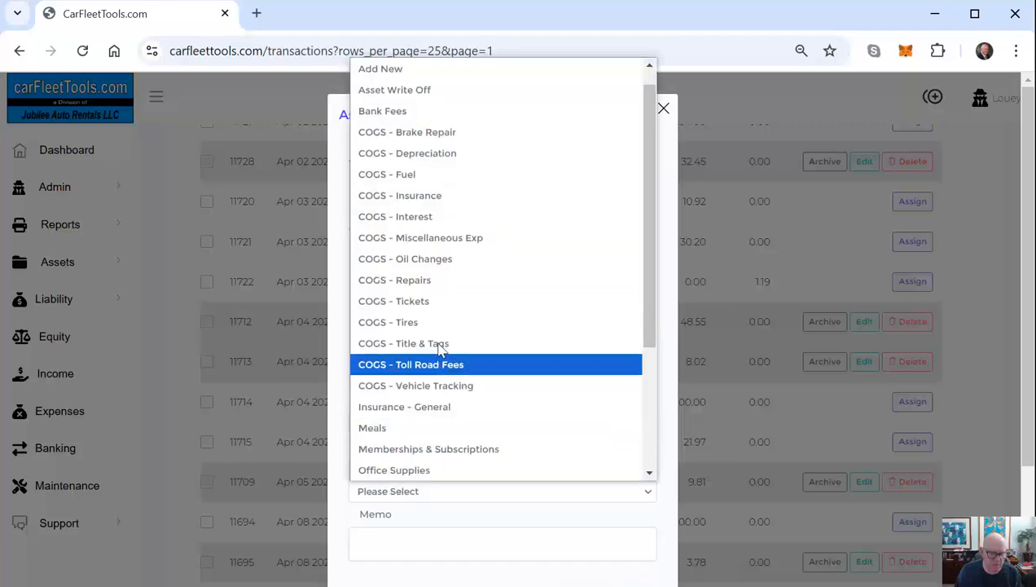
click(436, 237)
scroll(424, 444, down, 1)
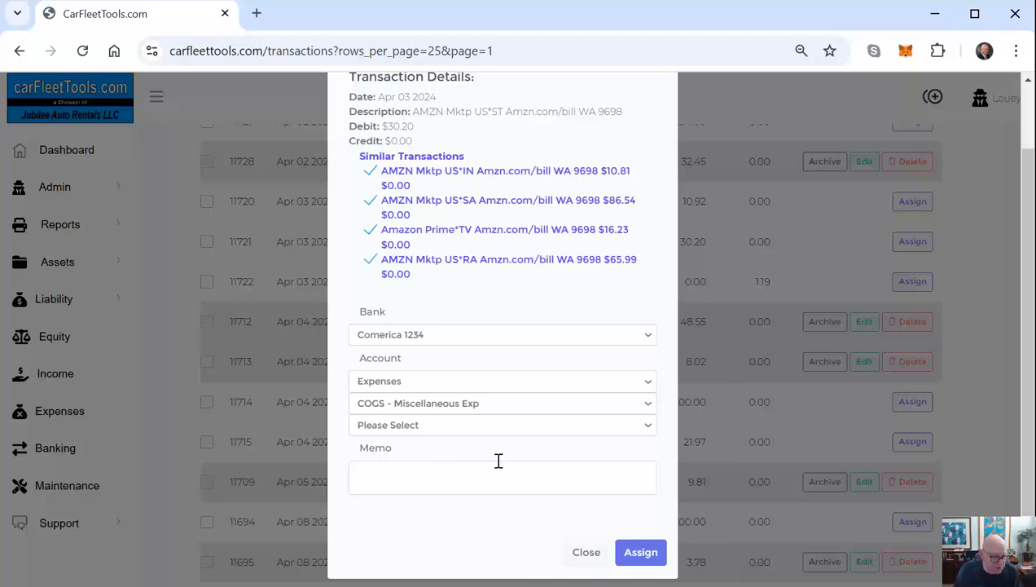
click(405, 425)
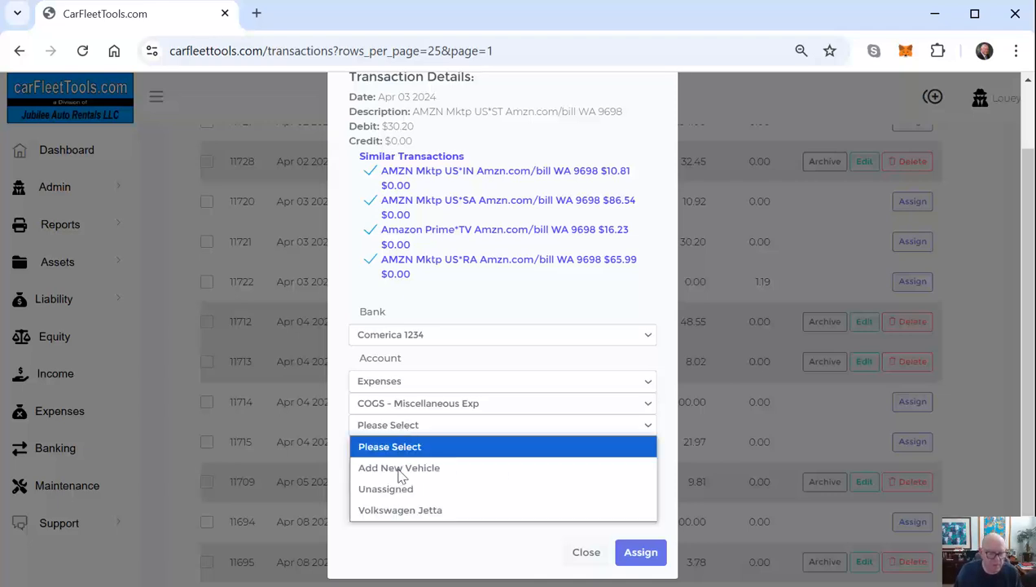
click(396, 490)
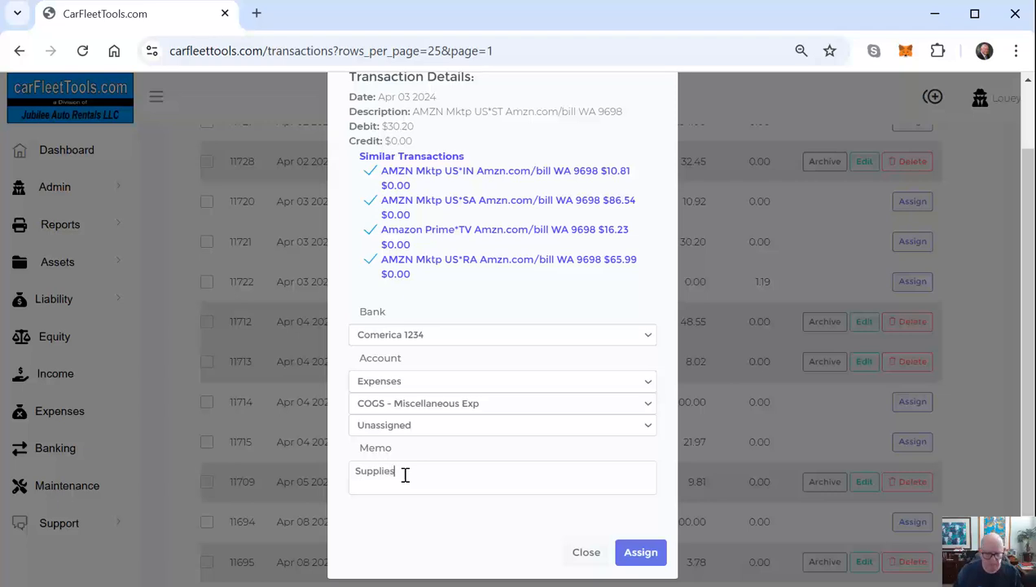
click(628, 552)
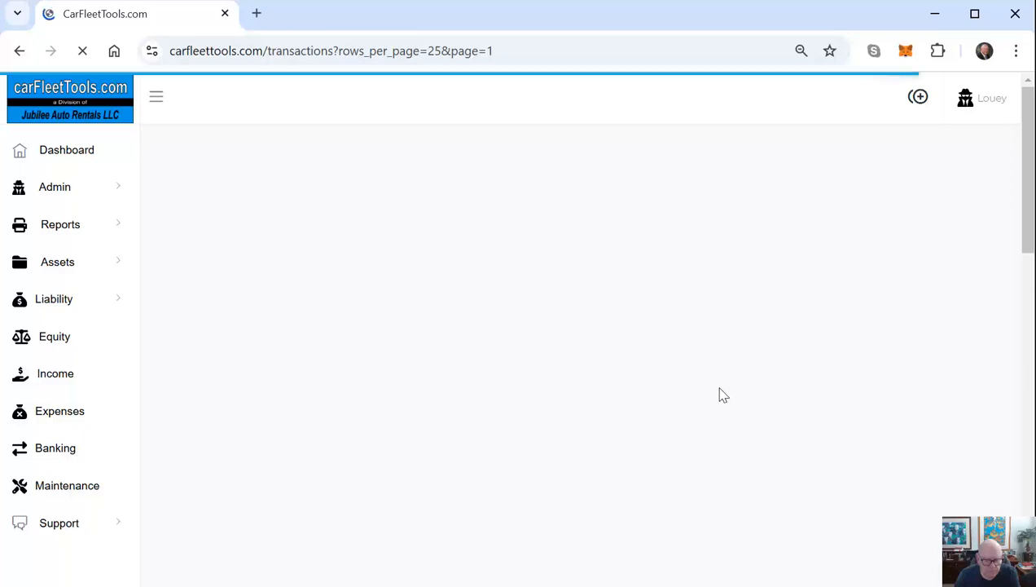
- Open the assignment for the $23.80 O'REILLY transaction and set its bank to the Comerica account and account type to Expenses
scroll(738, 396, down, 10)
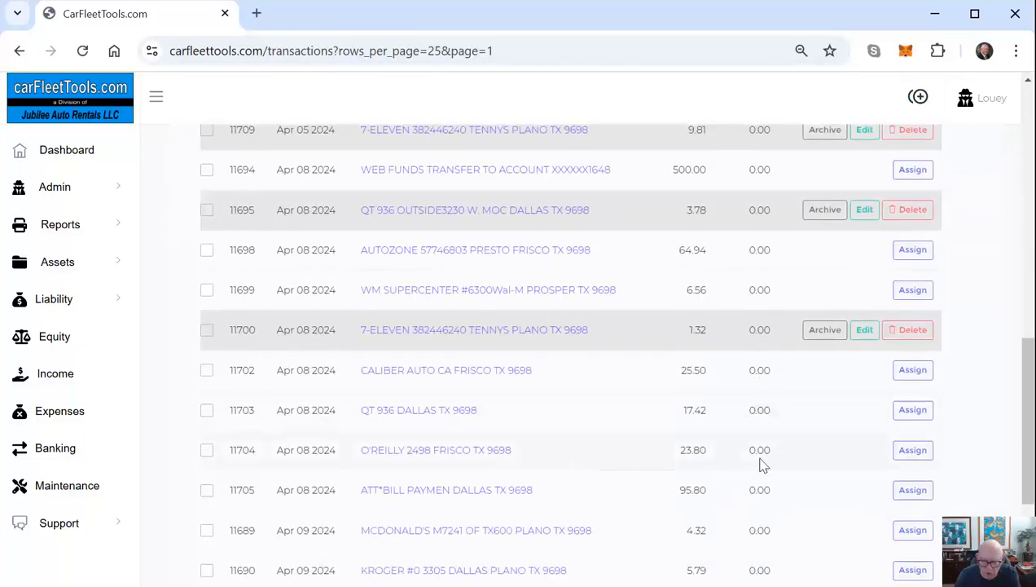
click(910, 453)
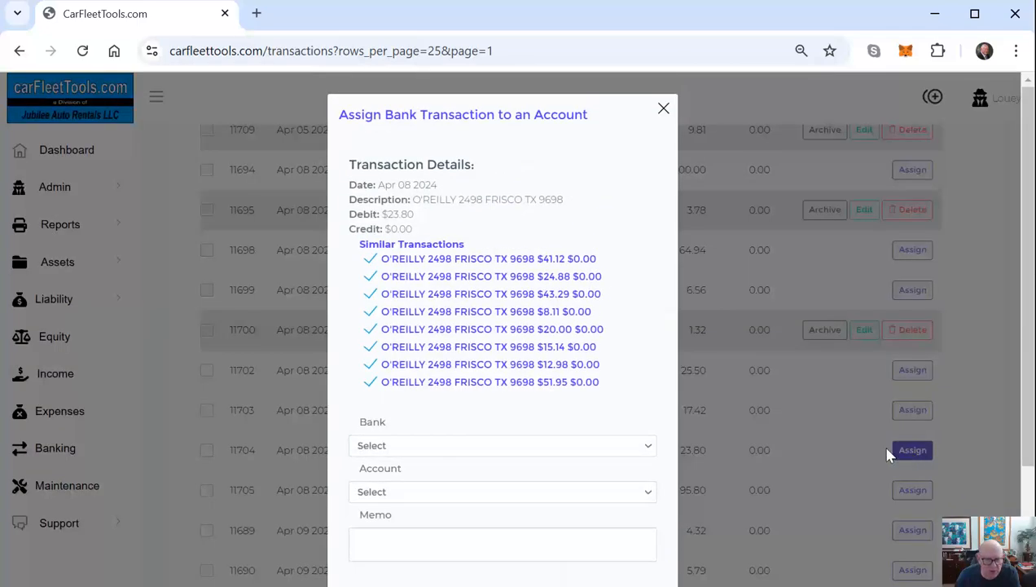
click(386, 446)
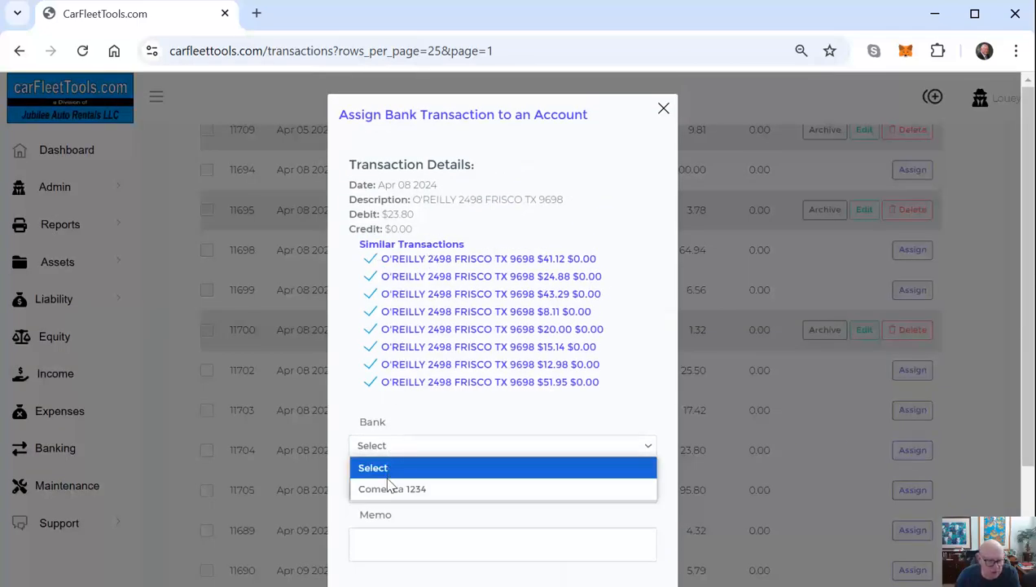
click(386, 487)
click(389, 493)
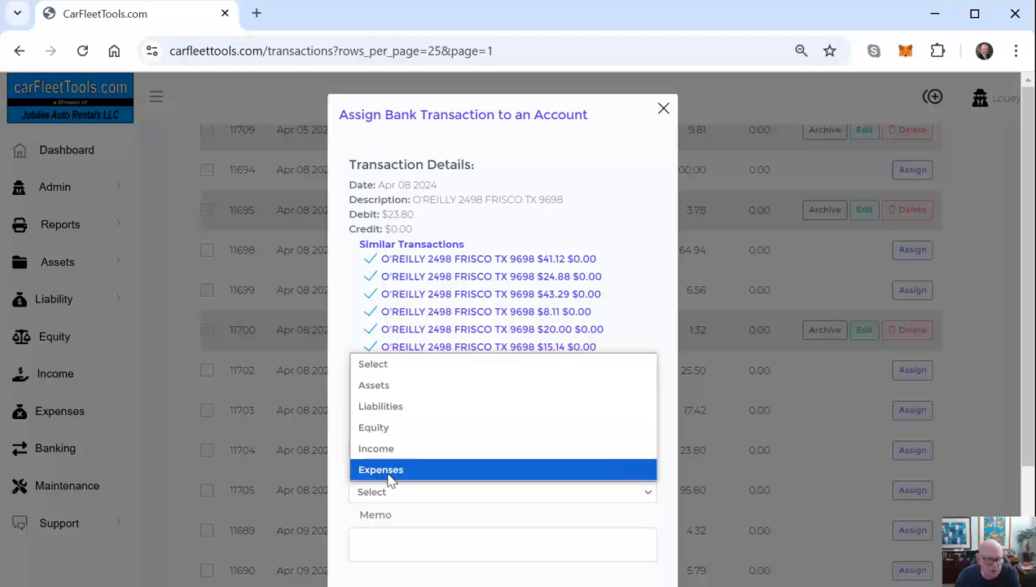
click(388, 470)
- Choose COGS - Miscellaneous Exp with the vehicle Unassigned, enter a supplies memo and assign the O'REILLY transactions
click(379, 515)
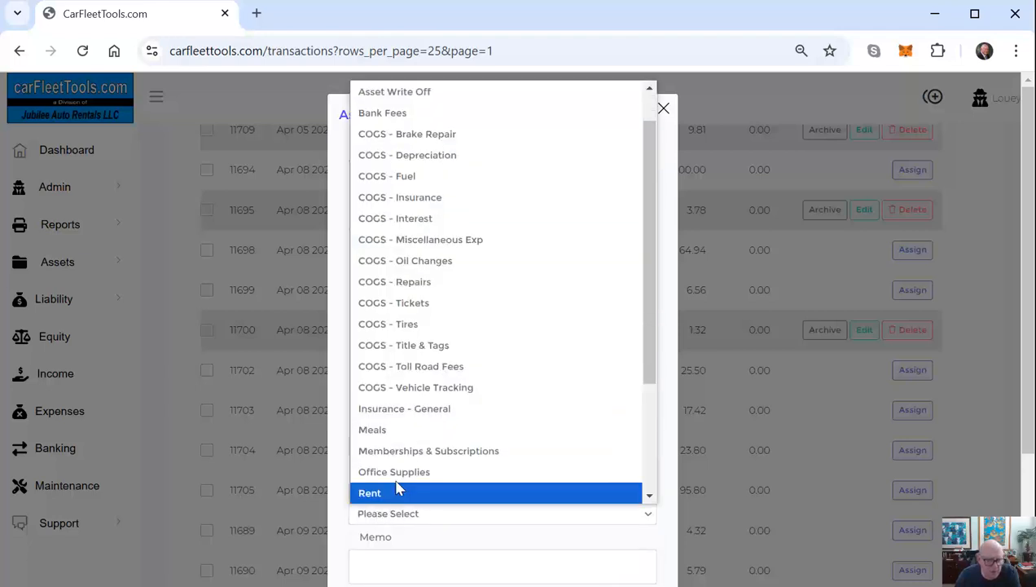
click(435, 237)
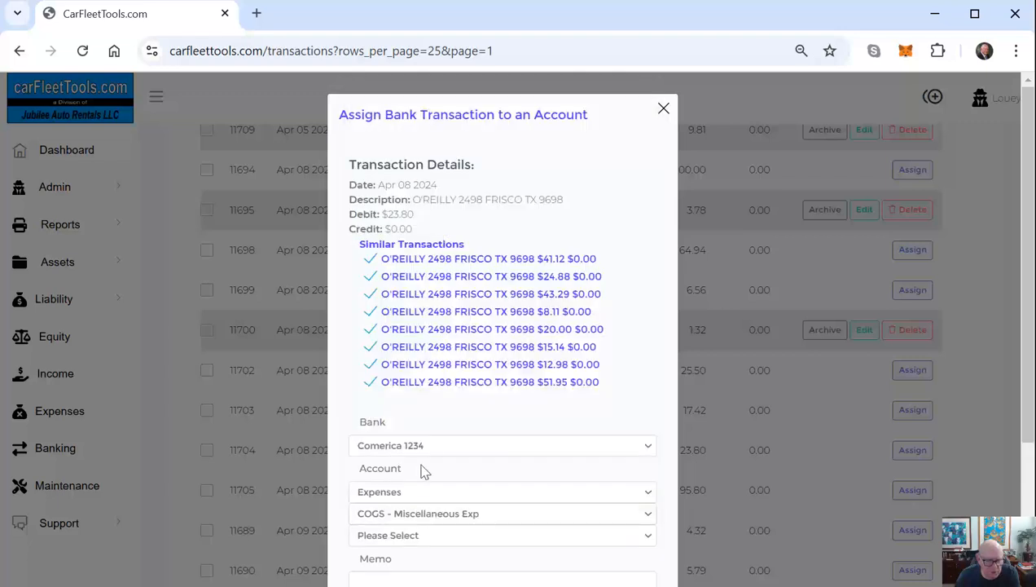
click(412, 538)
click(417, 491)
scroll(499, 515, down, 1)
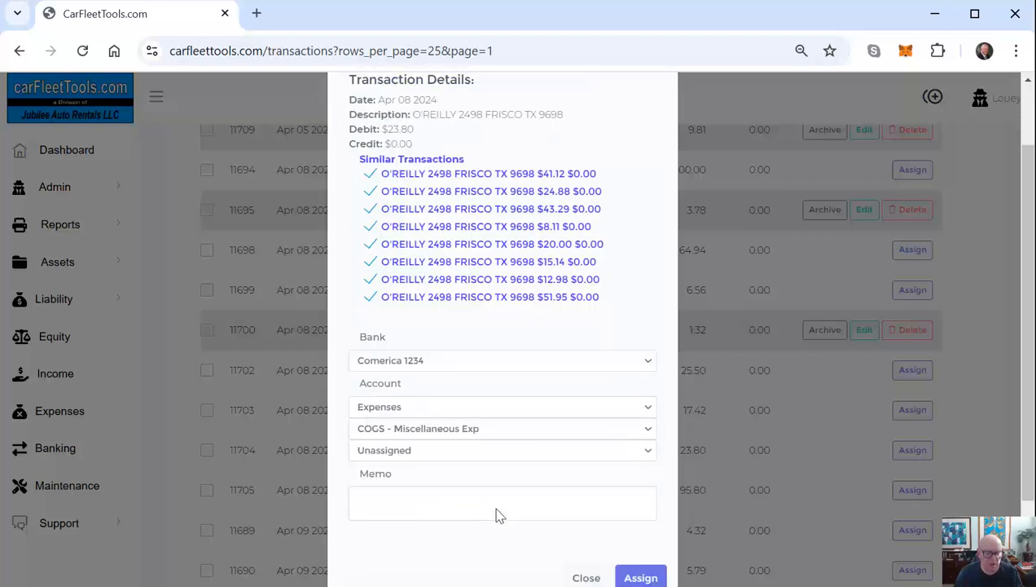
scroll(499, 515, down, 1)
click(442, 408)
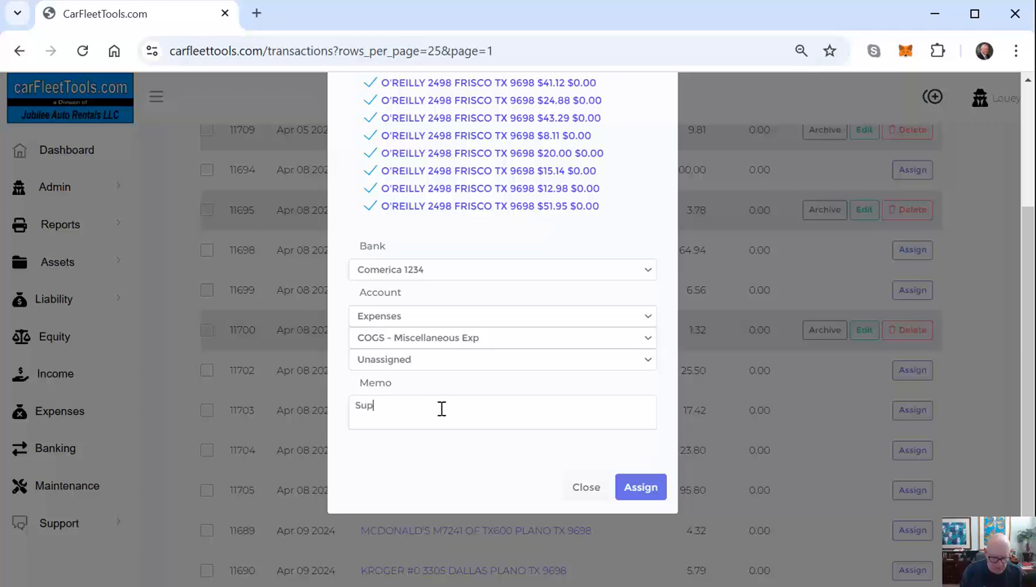
click(640, 487)
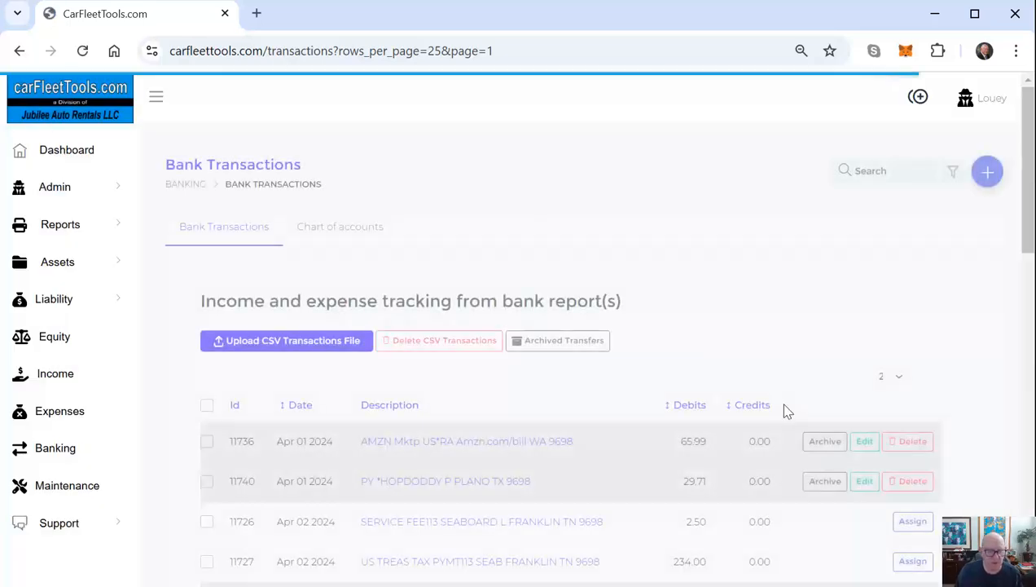
- Open the assignment for the $4.32 MCDONALD'S transaction and set its bank to the Comerica account and account type to Equity
scroll(787, 411, down, 4)
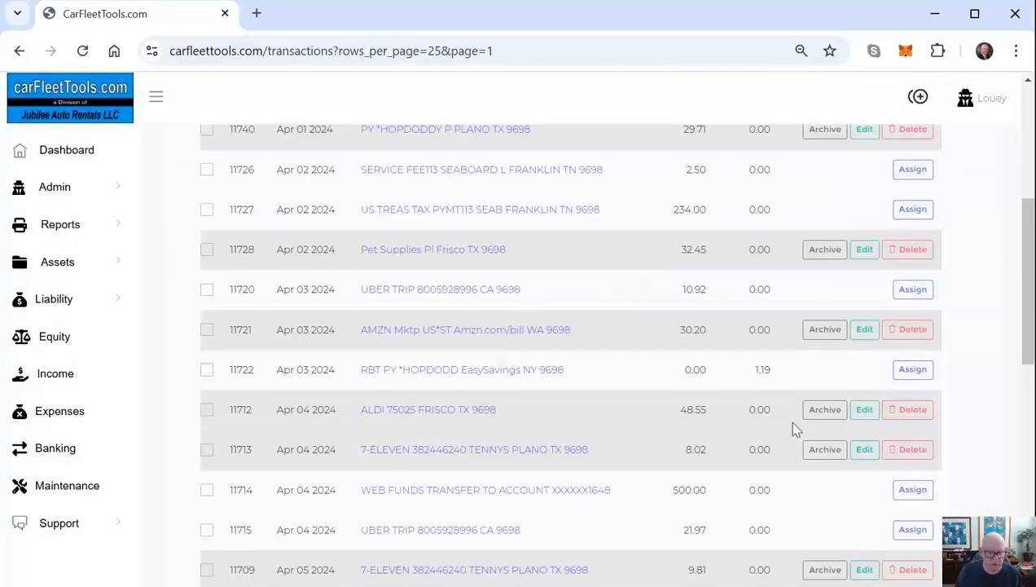
scroll(725, 377, down, 4)
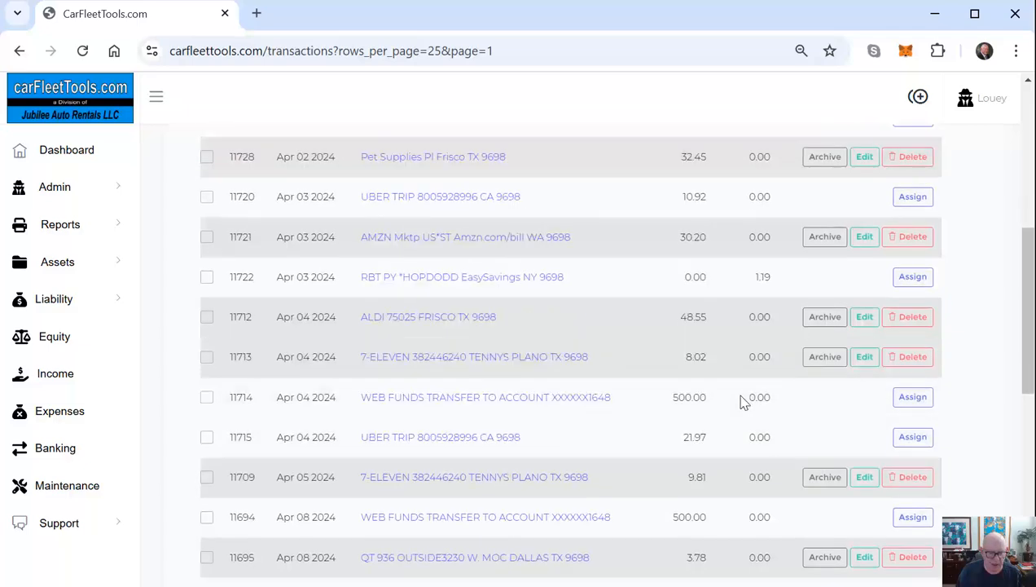
scroll(573, 415, down, 2)
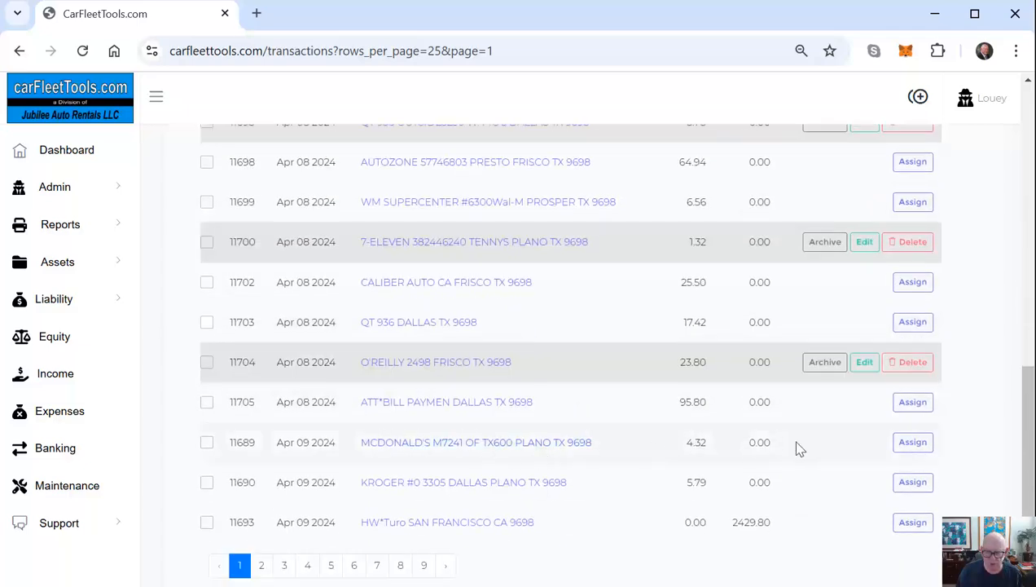
click(911, 445)
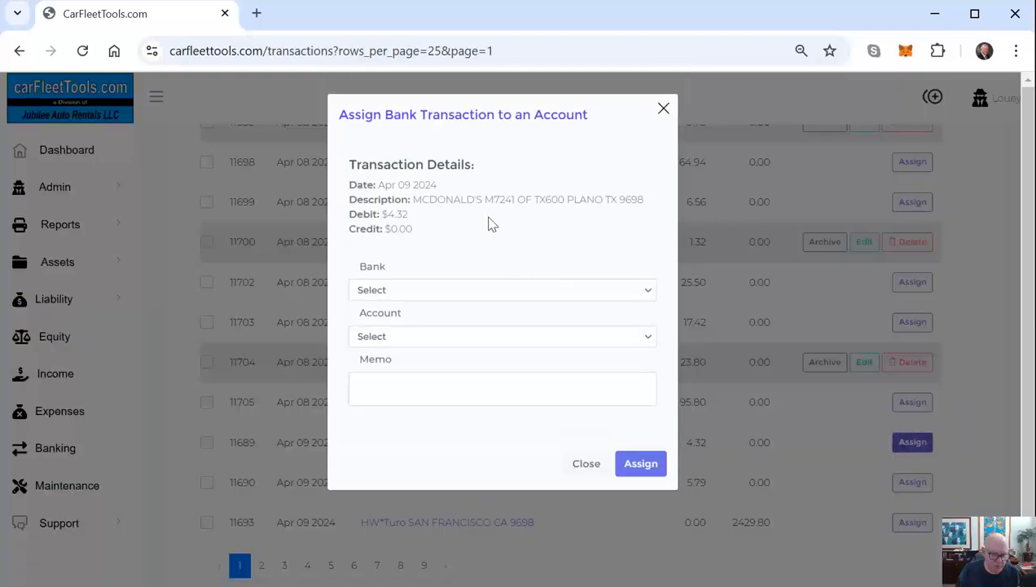
click(412, 292)
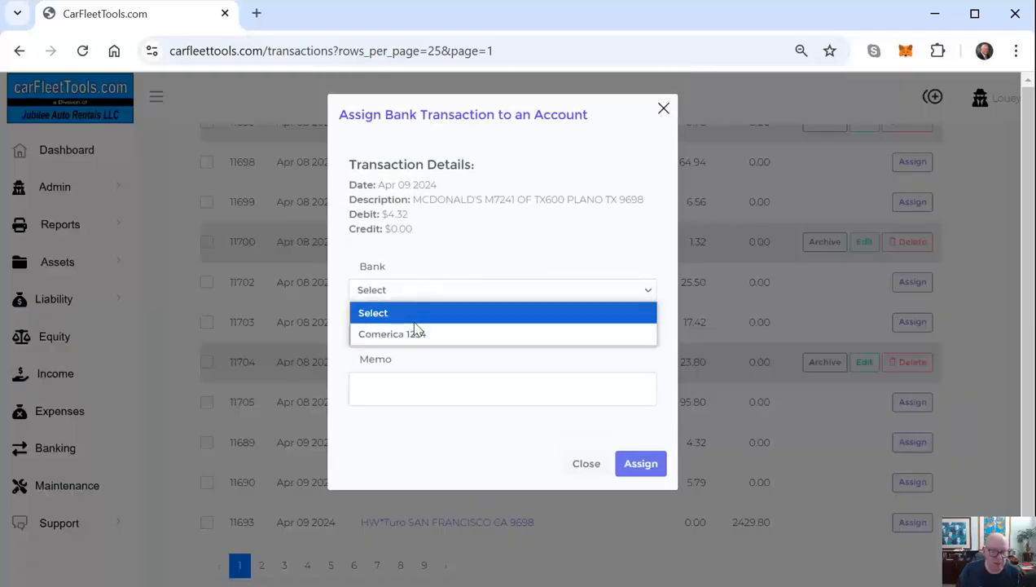
click(413, 334)
click(404, 340)
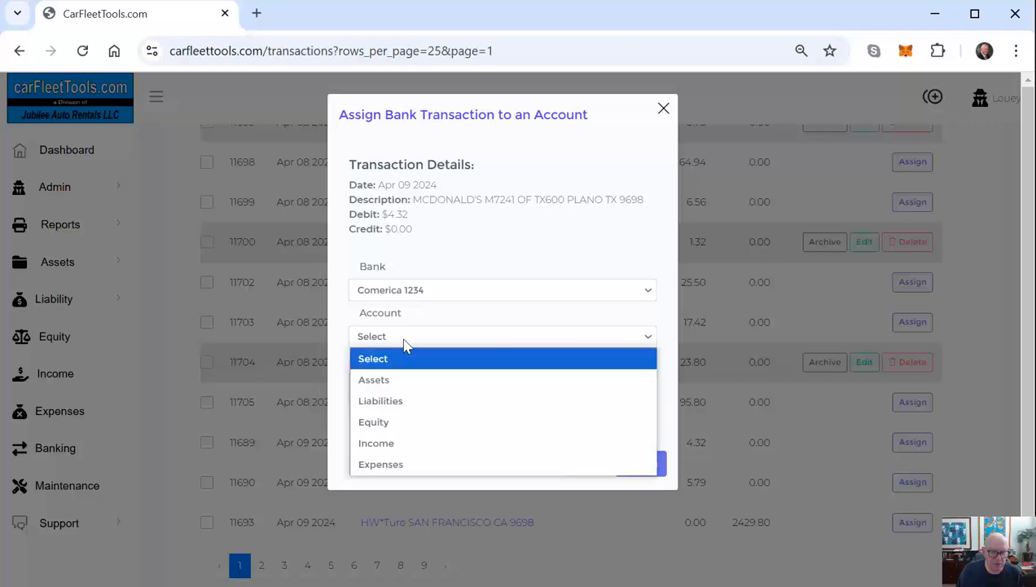
click(381, 423)
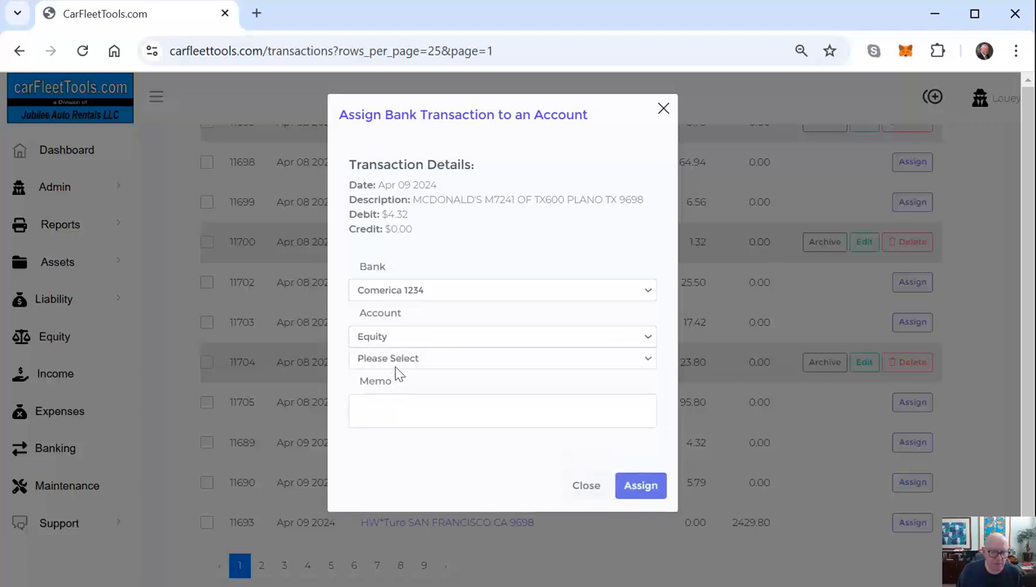
- Choose the Distributions account, enter the memo "Personal Expense" and assign the MCDONALD'S transaction
click(399, 359)
click(391, 464)
click(407, 413)
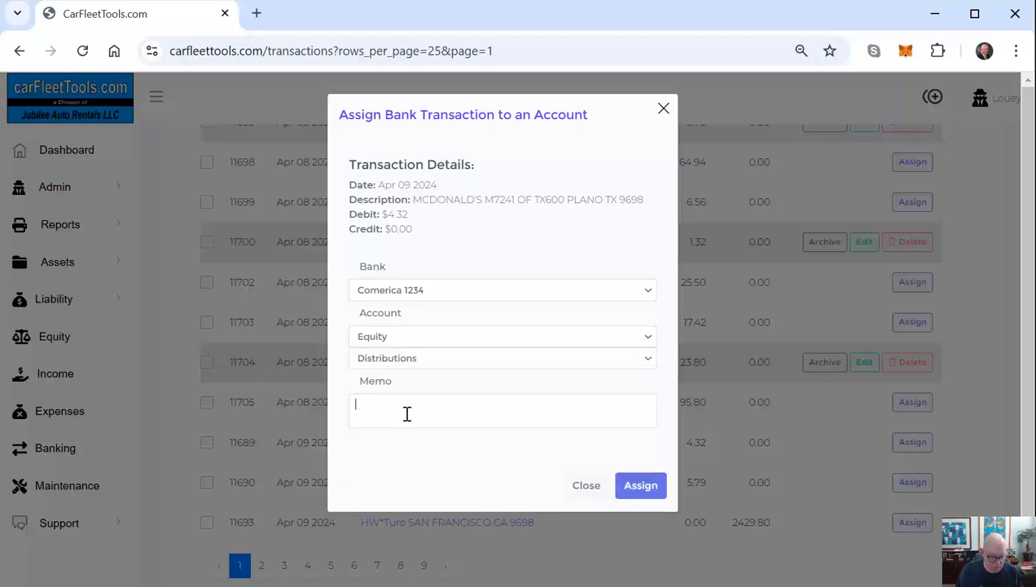
text(Personal Expense)
click(640, 487)
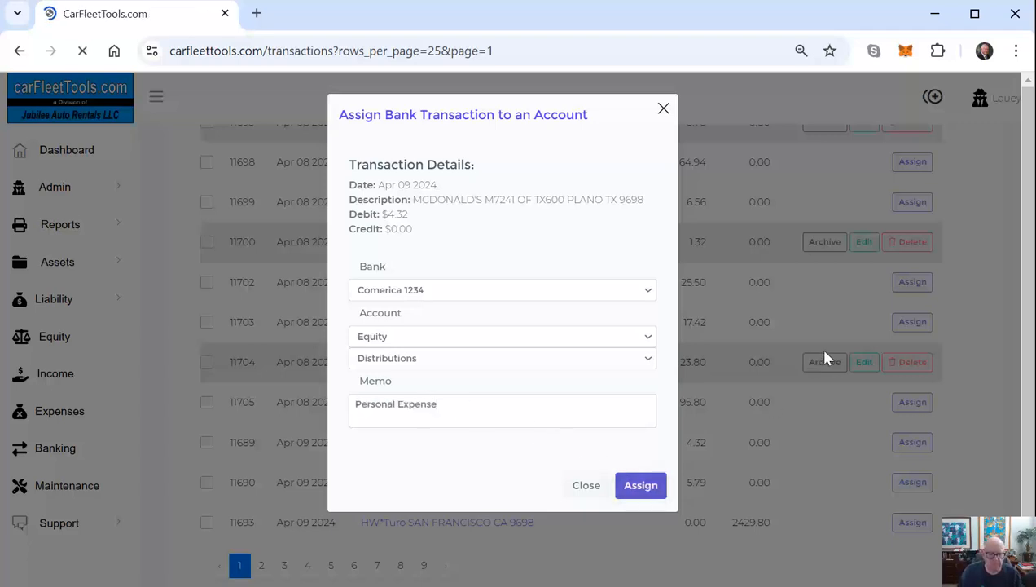
- Open the assignment for the $95.80 ATT*BILL transaction and set its bank to the Comerica account and account type to Expenses
scroll(815, 371, down, 8)
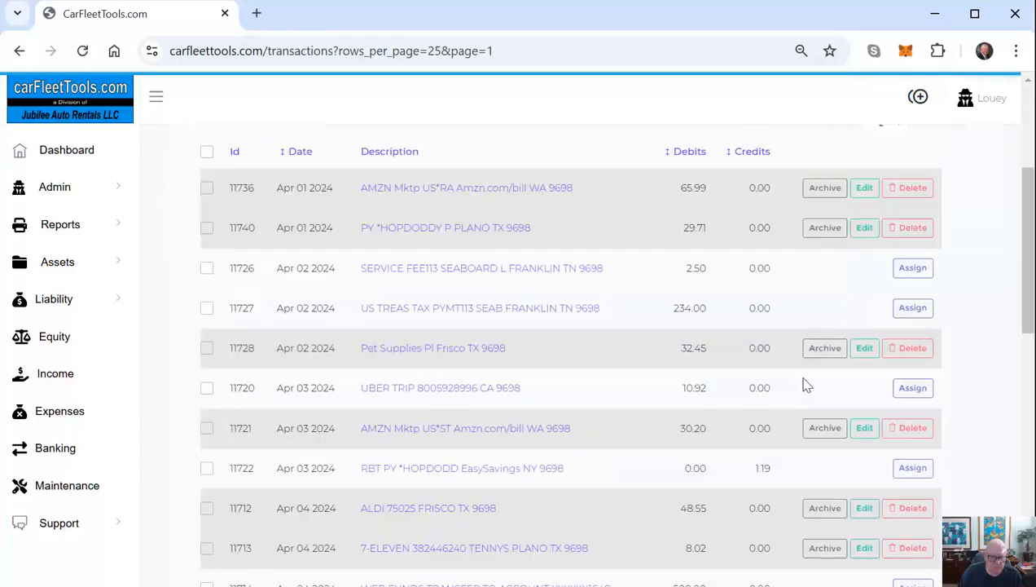
scroll(803, 383, down, 4)
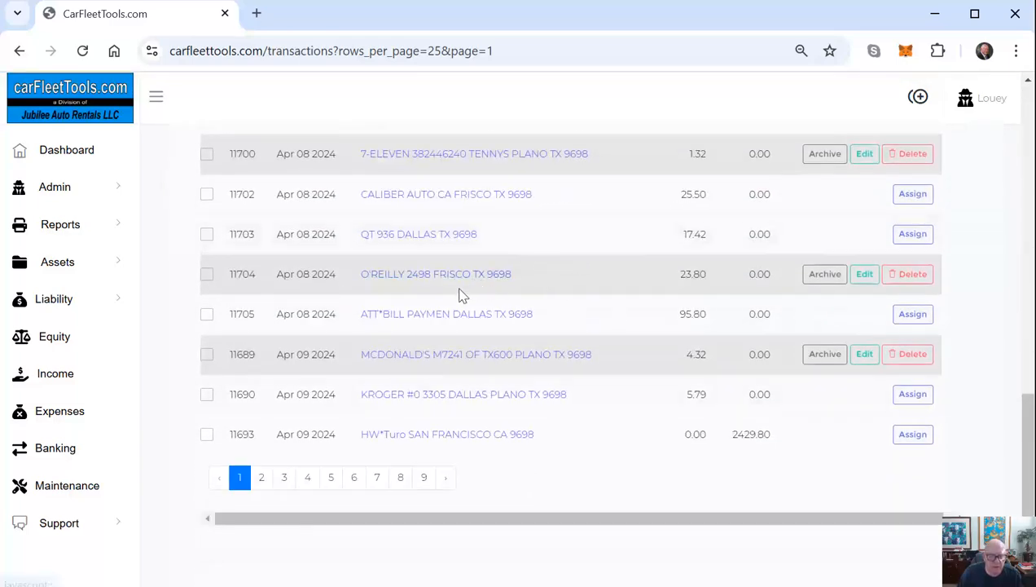
click(921, 318)
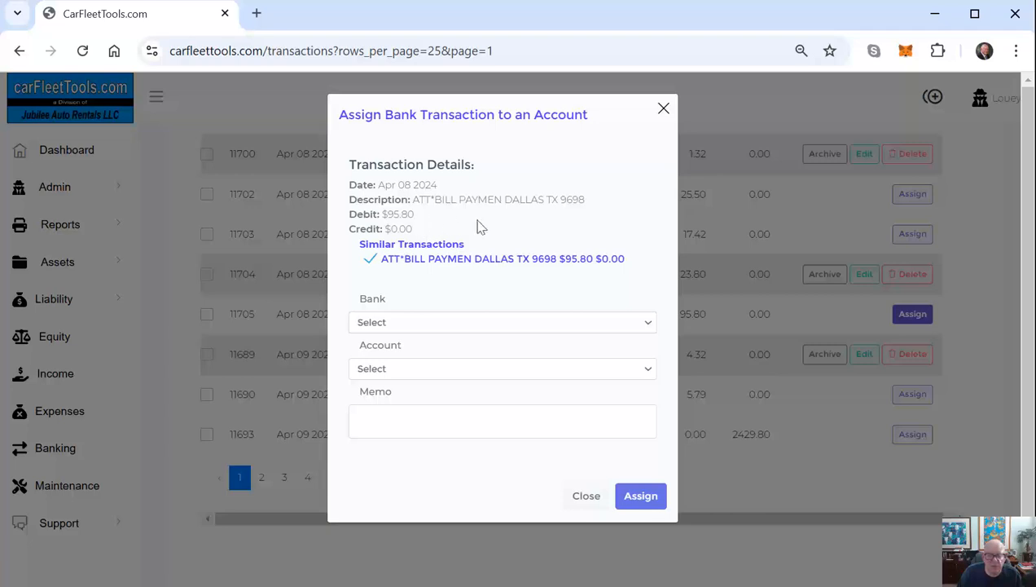
click(391, 327)
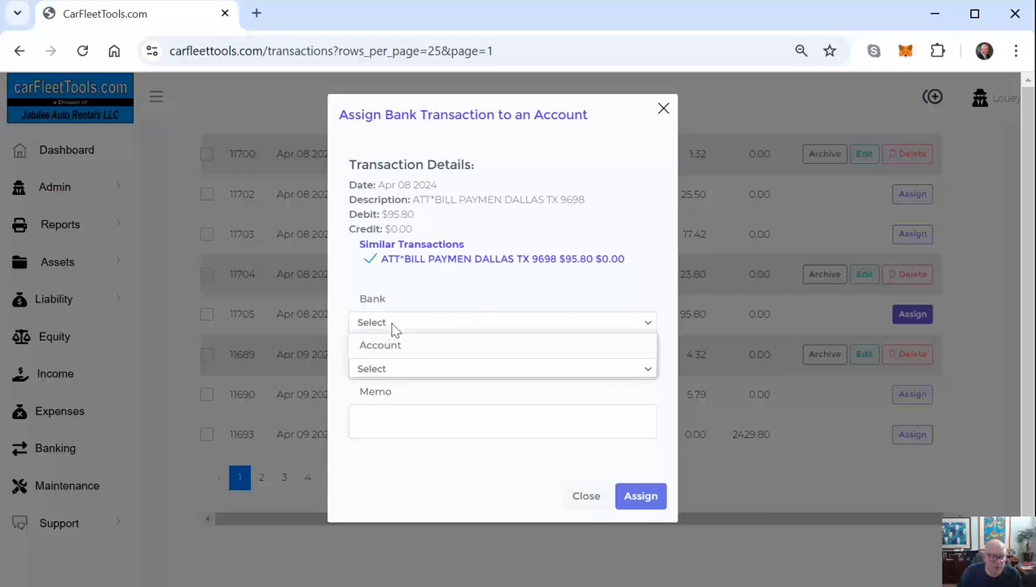
click(394, 365)
click(391, 370)
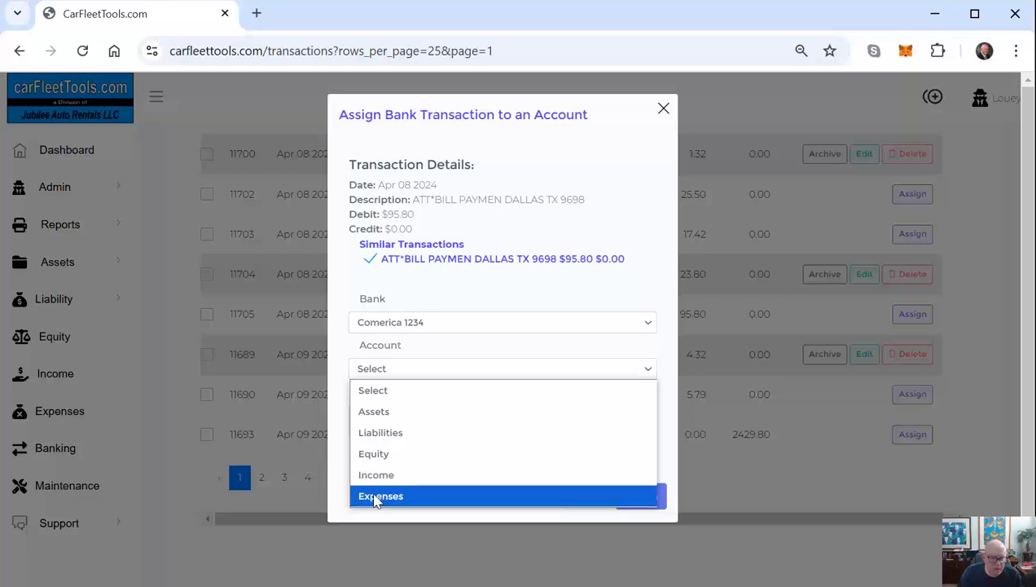
click(377, 496)
- Choose the Telephone & Internet account, enter the memo "Telephone" and assign the ATT*BILL transactions
click(399, 391)
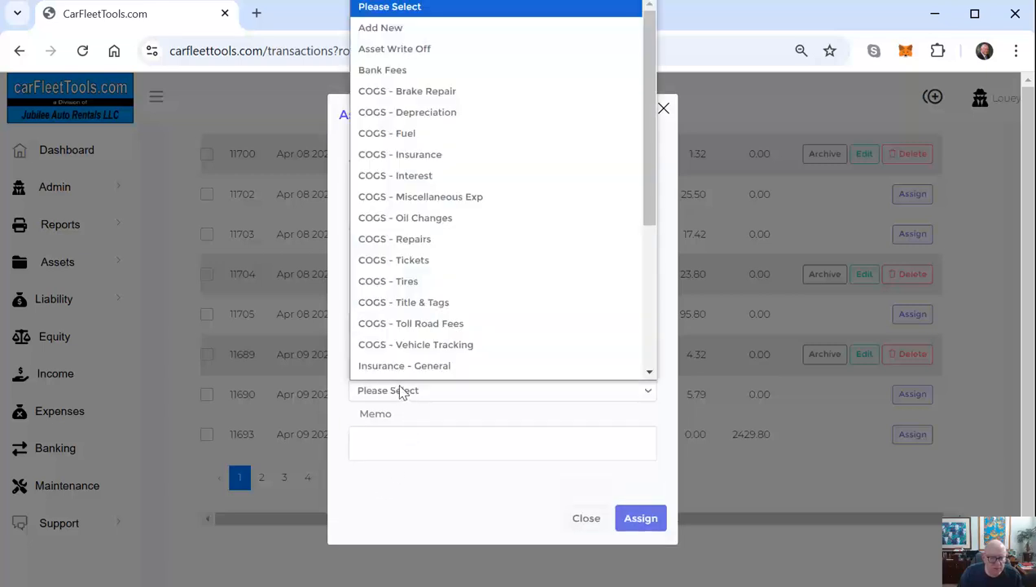
scroll(456, 260, down, 3)
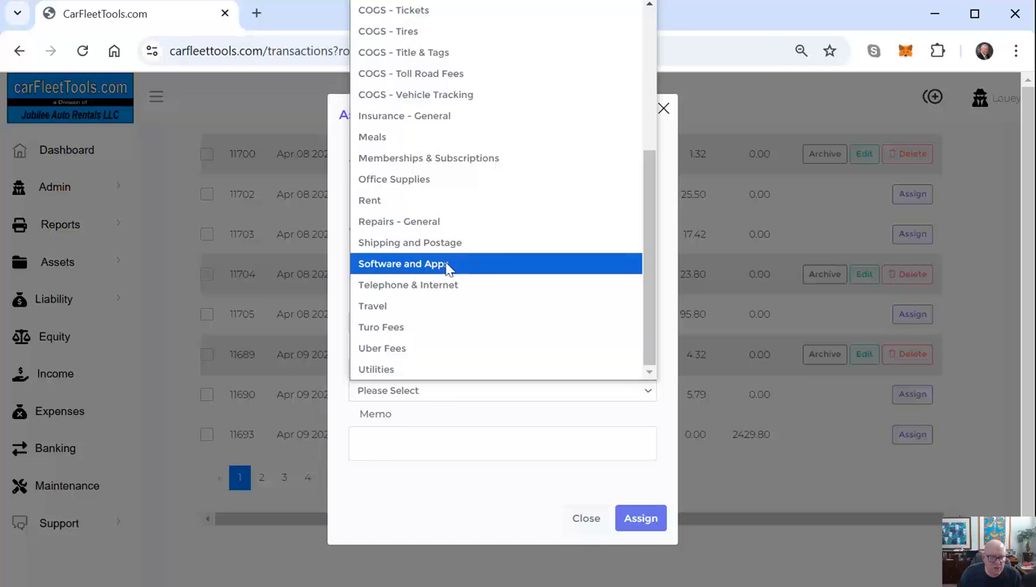
click(432, 286)
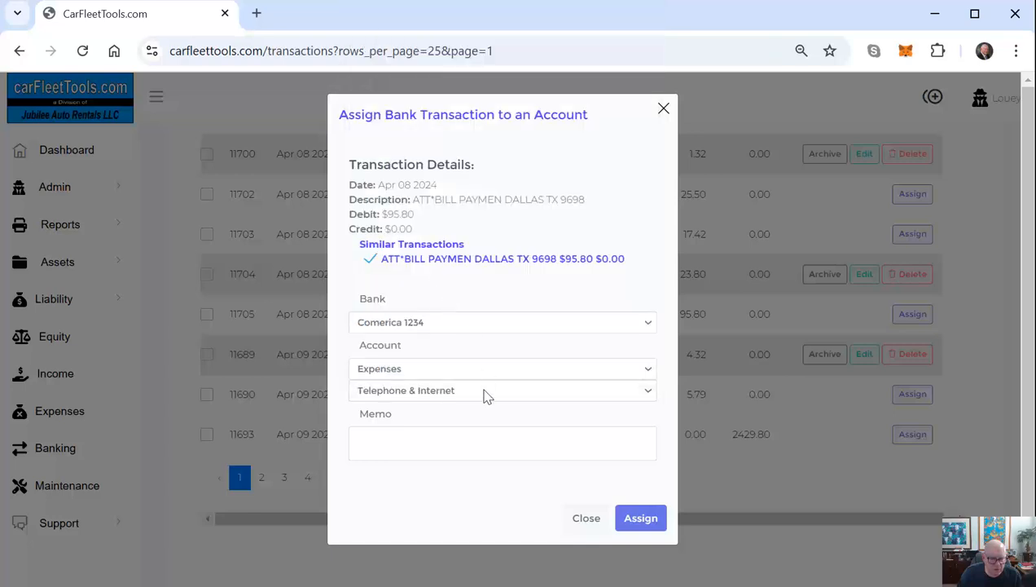
click(432, 448)
text(Telep)
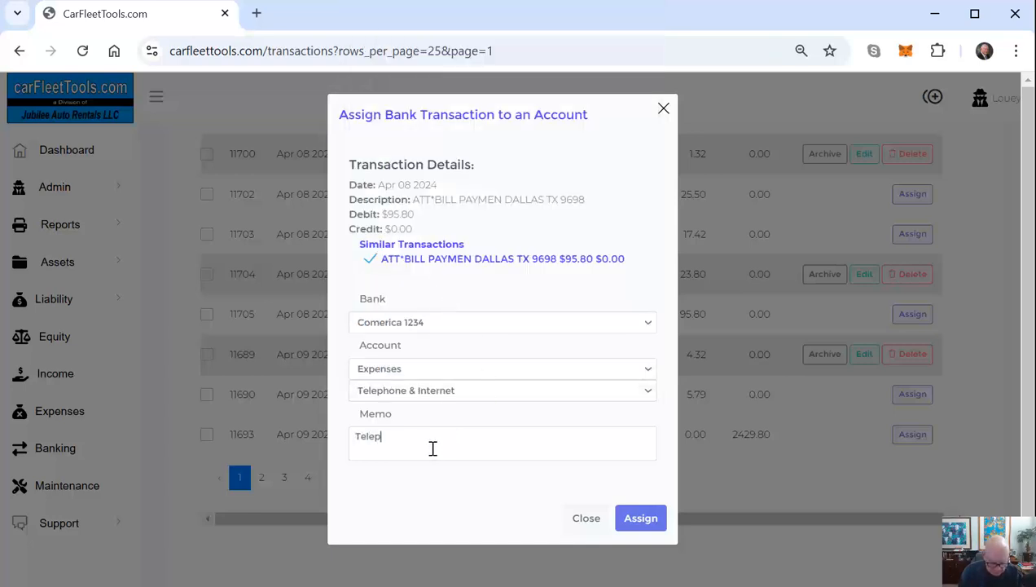
text(hone)
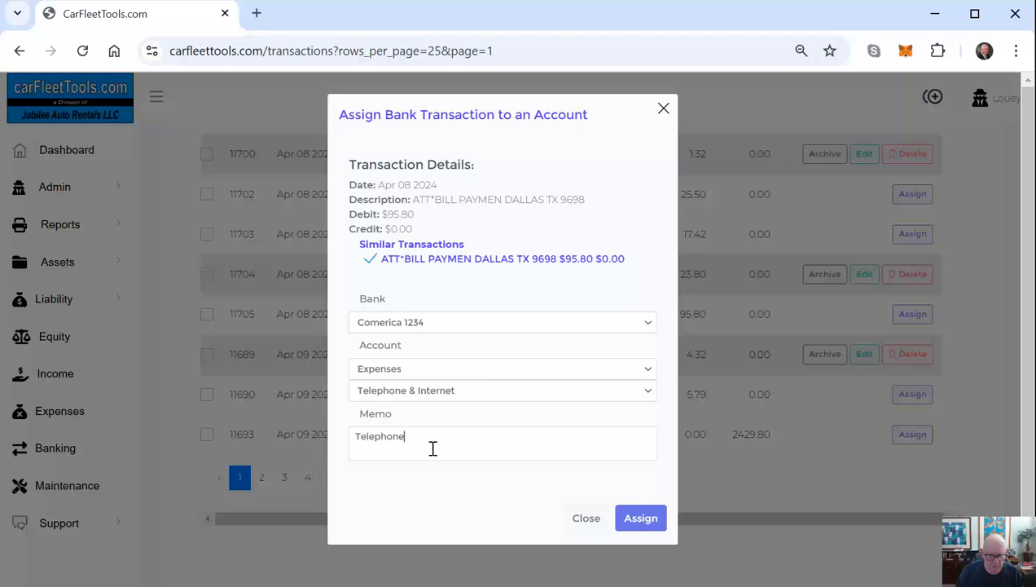
click(646, 528)
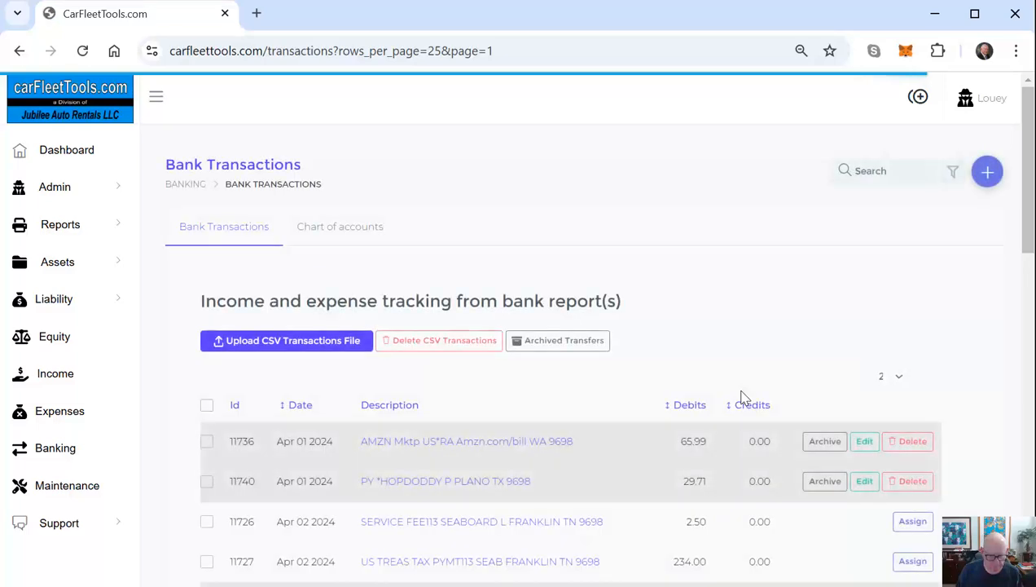
- Archive all of the assigned bank transactions at once, starting from the MCDONALD'S transaction
scroll(742, 392, down, 4)
scroll(737, 386, up, 1)
scroll(737, 392, up, 1)
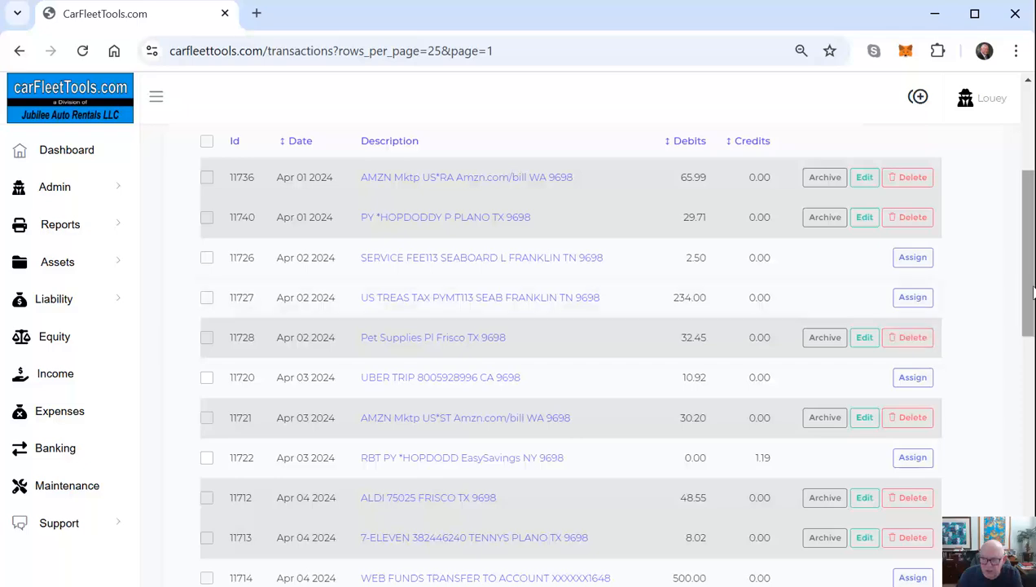
drag(1030, 289, 953, 497)
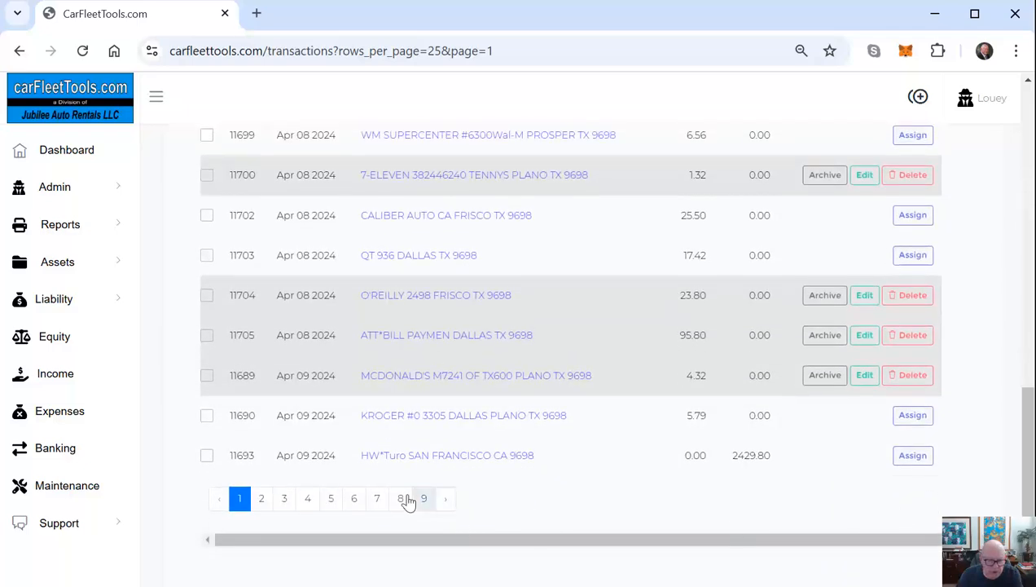
click(825, 379)
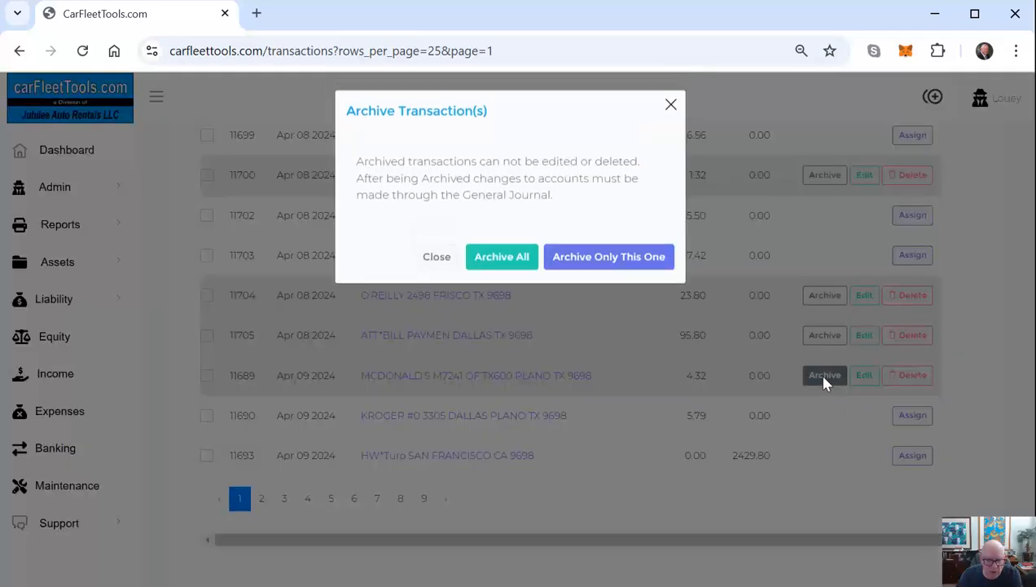
click(495, 263)
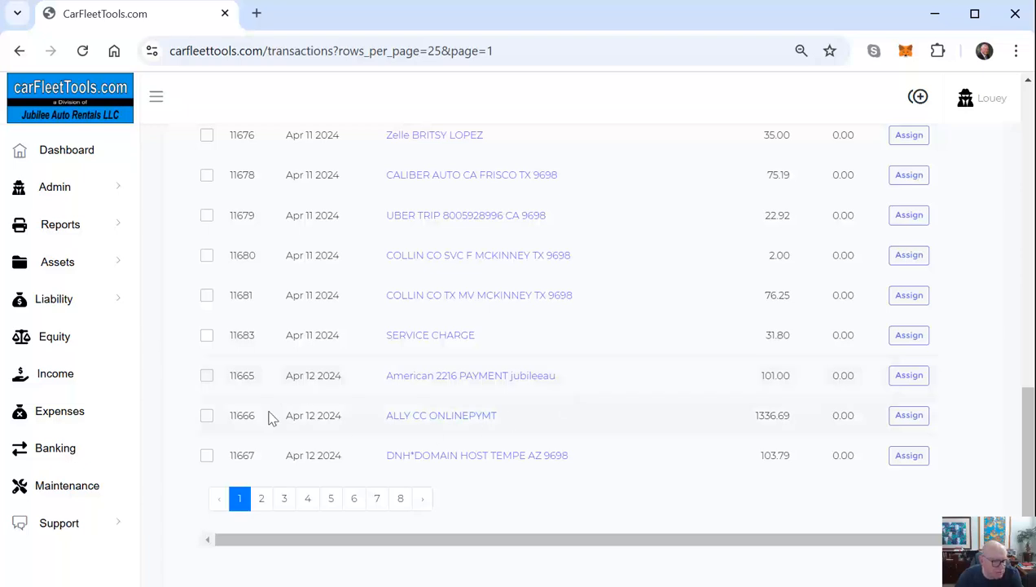
- Open the expense accounts and view the COGS - Repairs account under Cost of Goods Sold
click(48, 414)
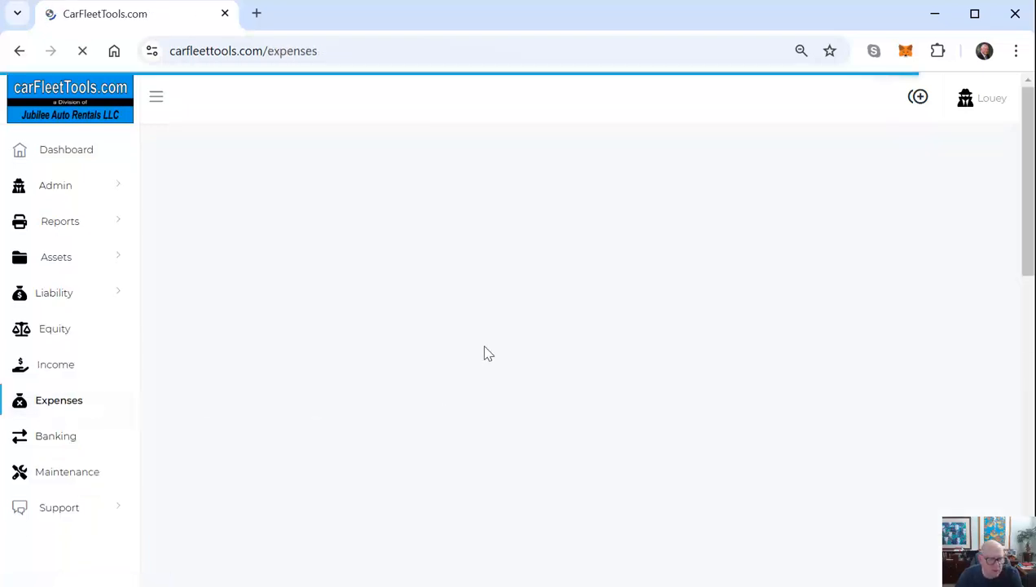
scroll(493, 342, down, 6)
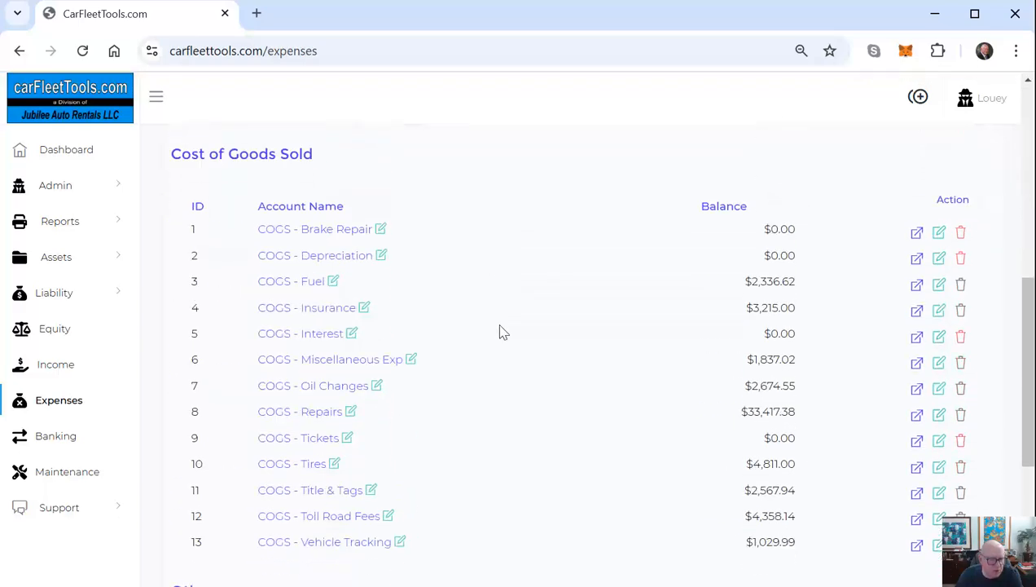
click(318, 413)
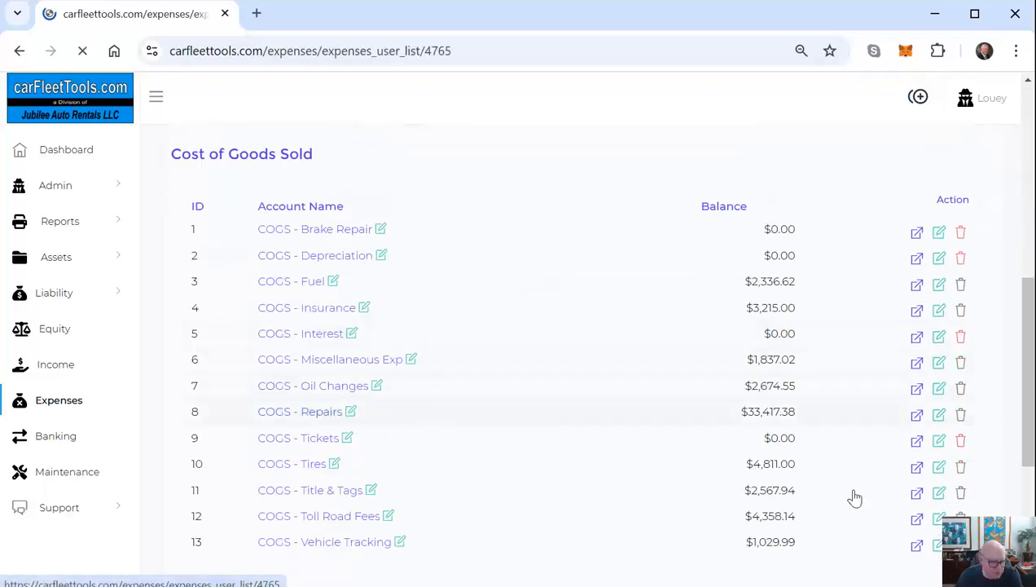
- Return to the expense accounts overview and open the list of long-term assets
click(88, 397)
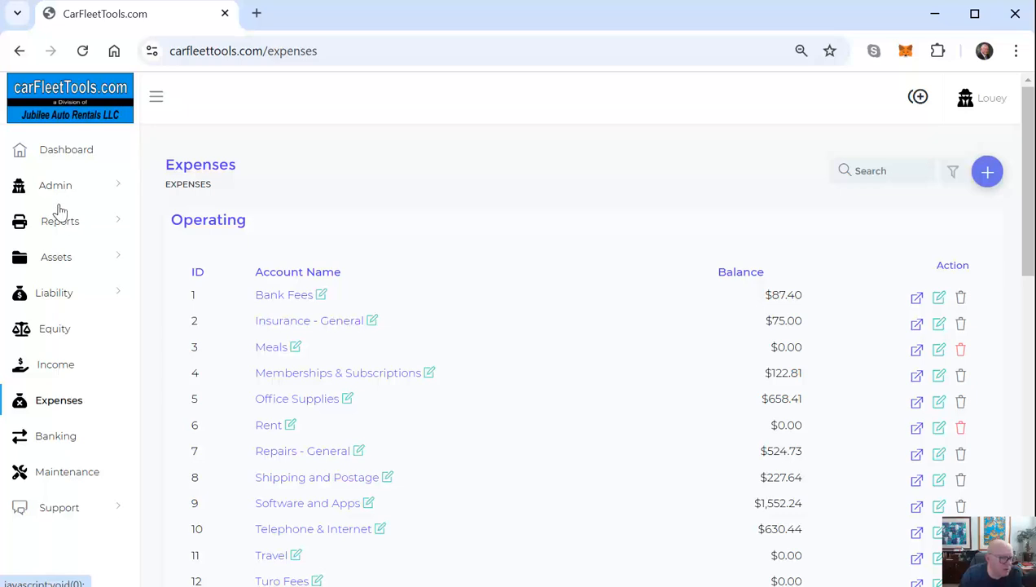
click(53, 263)
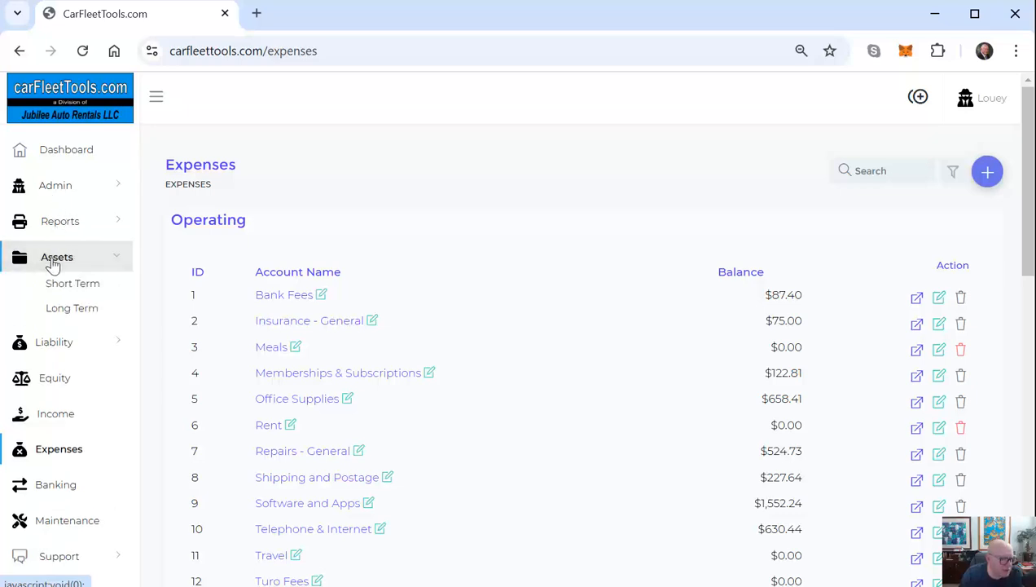
click(70, 311)
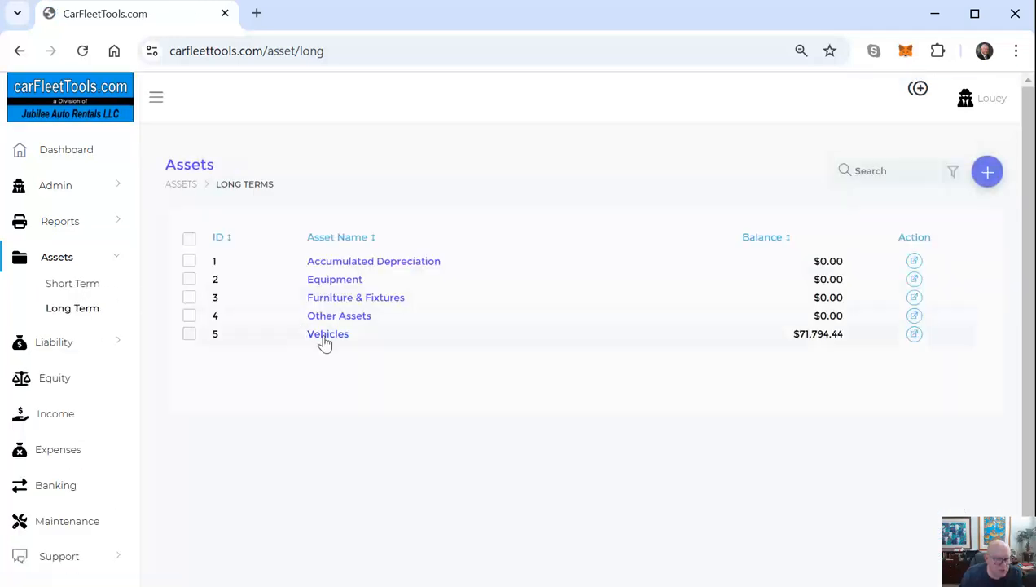
- In the Vehicles asset account, start a new vehicle titled "Mazda CX7" with amount paid 0.00 and purchase date 05/15/2024
click(326, 335)
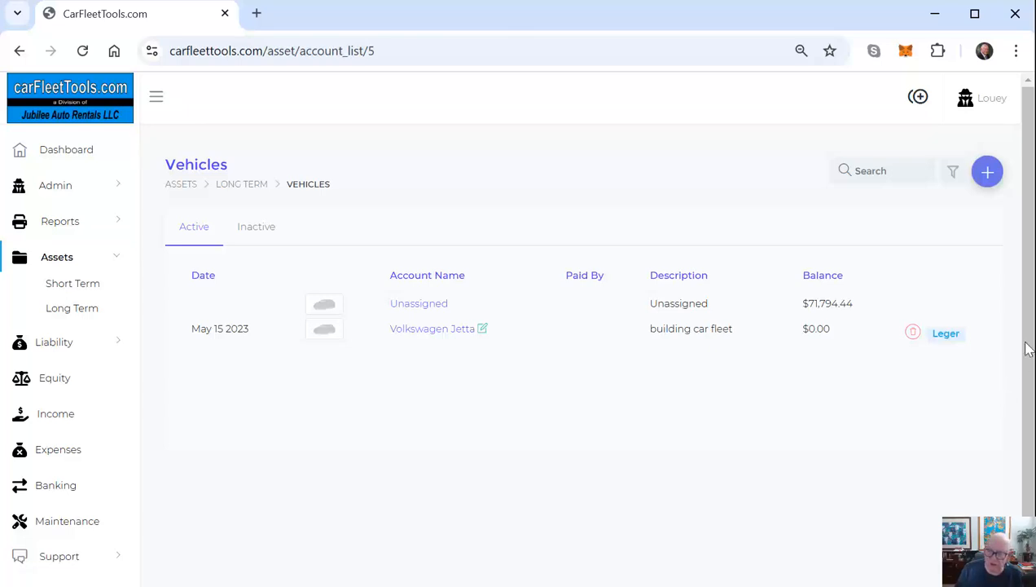
click(987, 173)
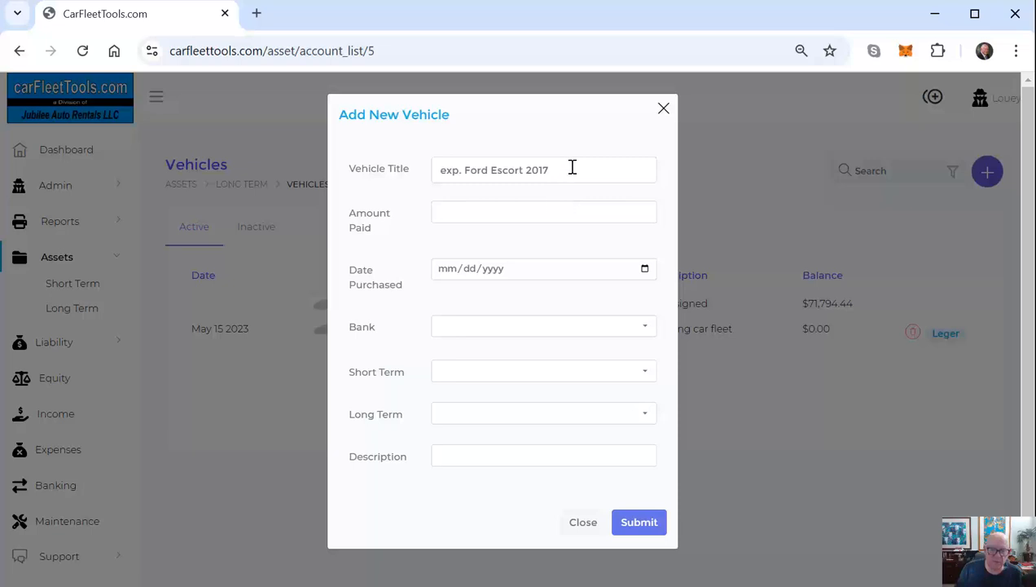
click(486, 166)
text(Mazda CX7)
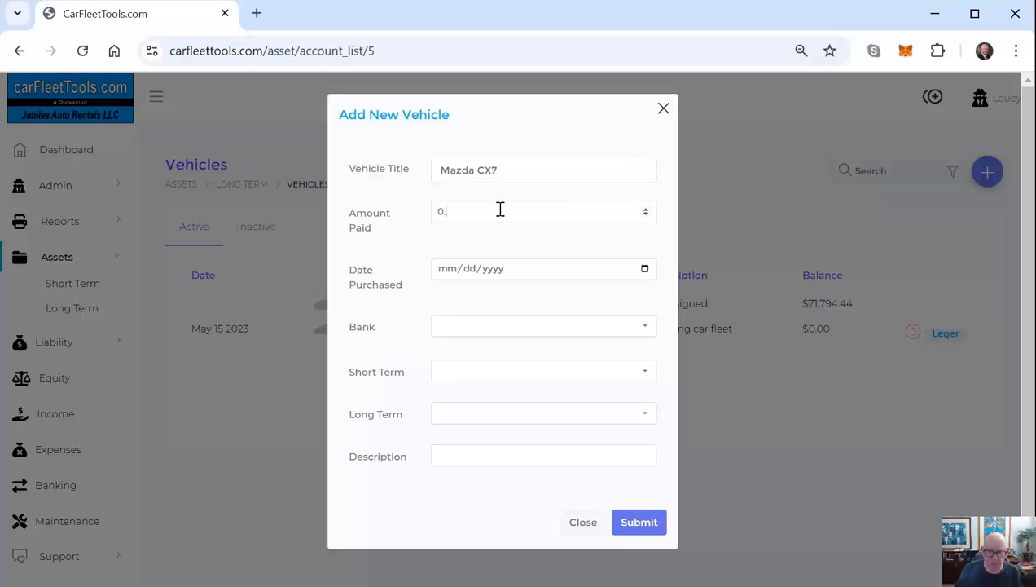
click(453, 277)
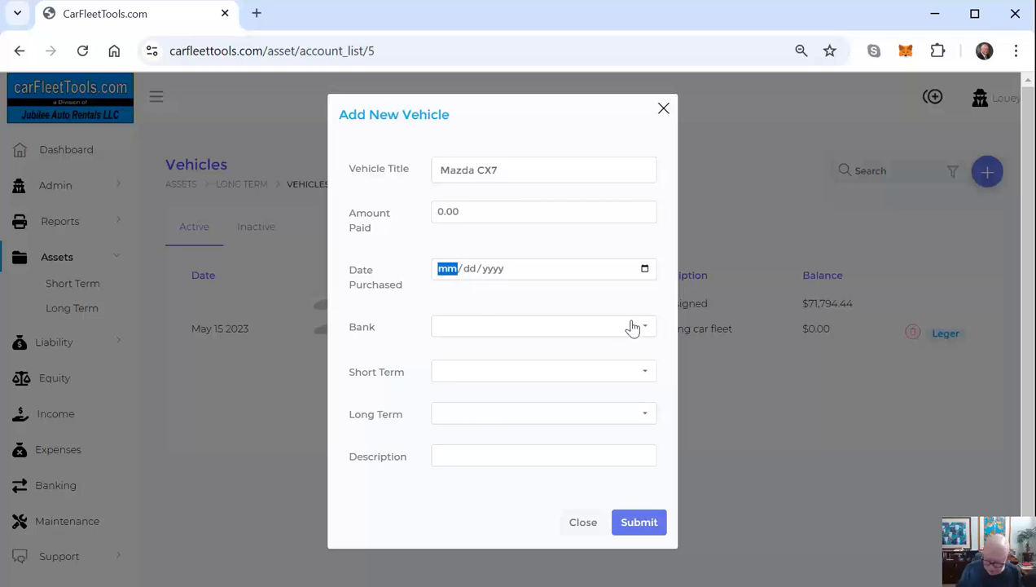
text(05/15/)
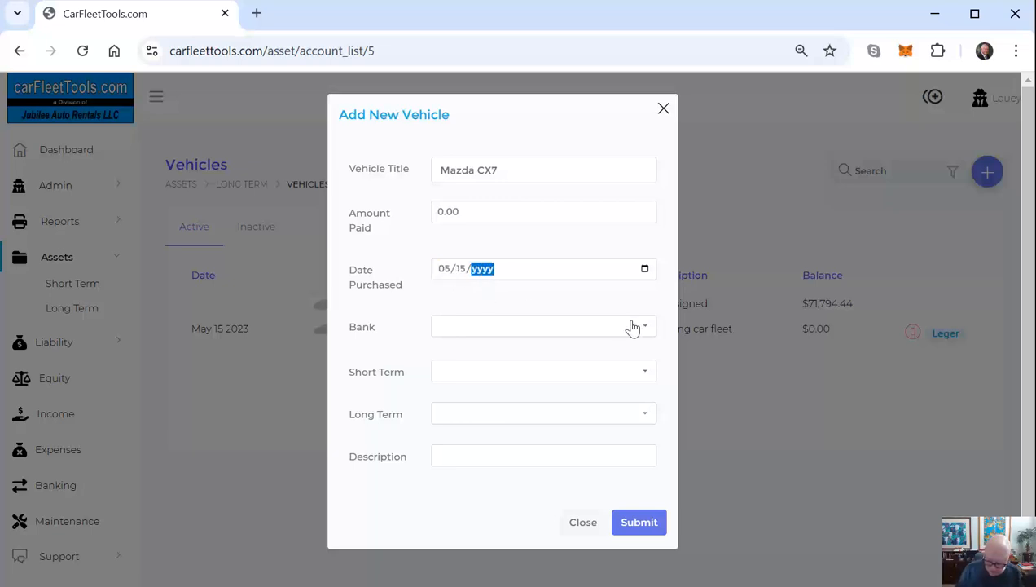
text(0002024)
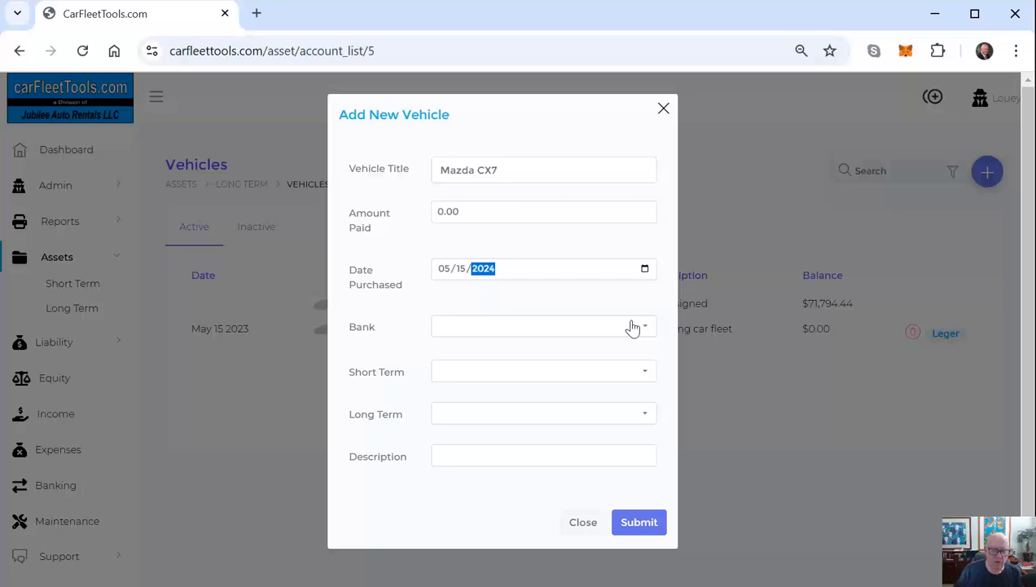
- Assign the Comerica bank account with 0.00 to the Mazda, describe it as "Setup Mazda" and submit the vehicle
click(483, 328)
click(479, 347)
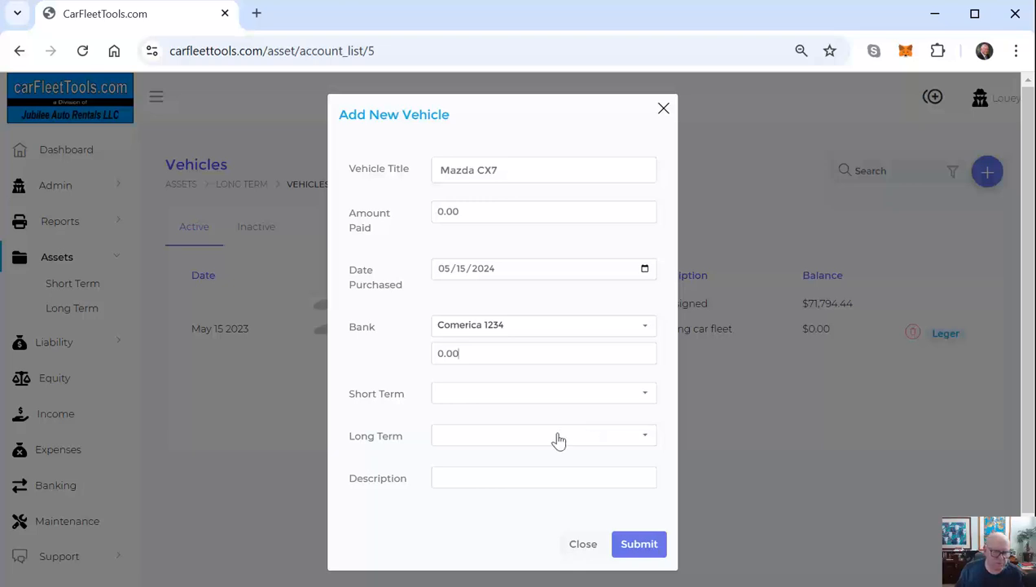
click(478, 475)
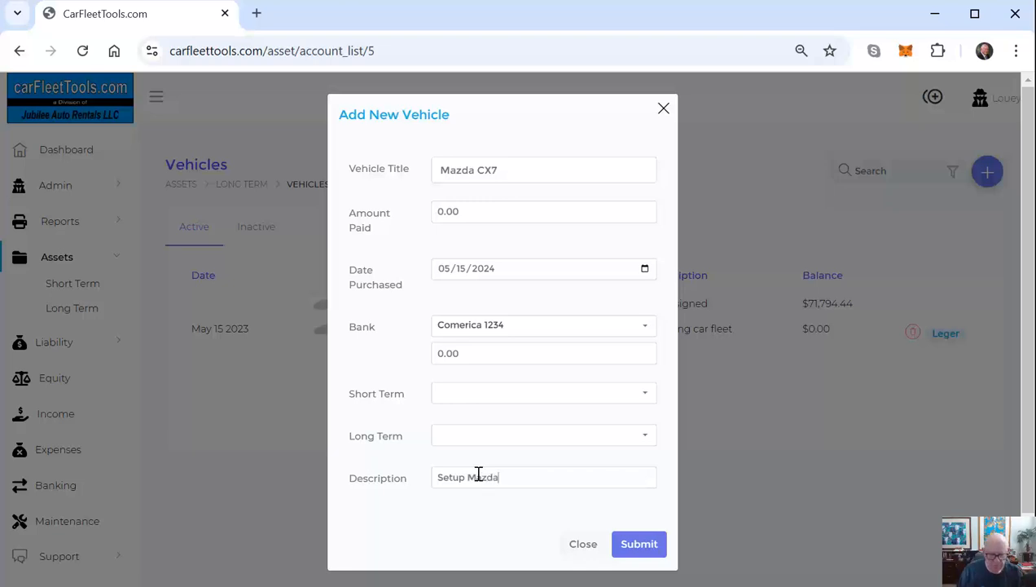
click(638, 543)
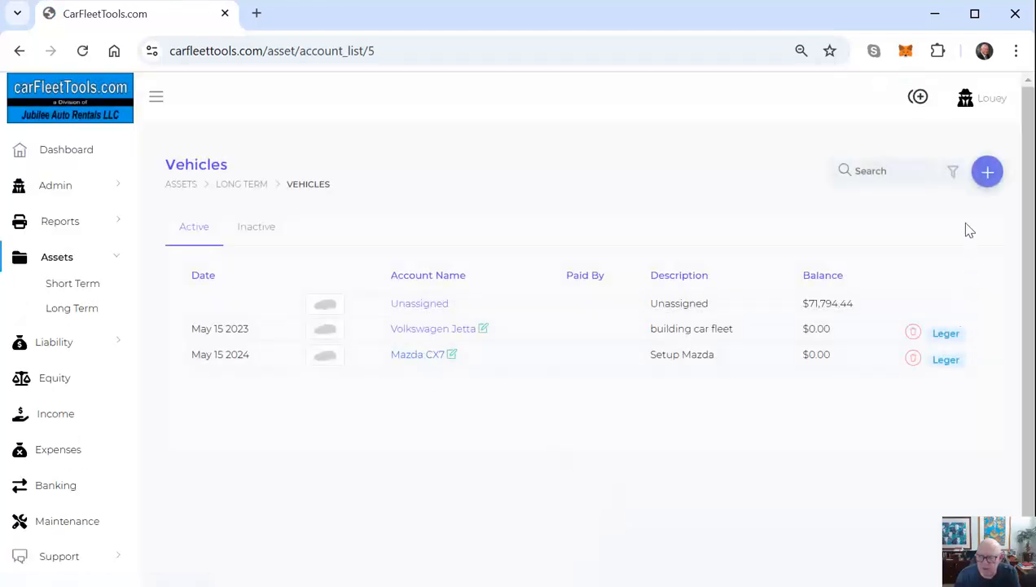
- Start another new vehicle titled "VW Tiguan" with an amount paid of 0.00
click(987, 172)
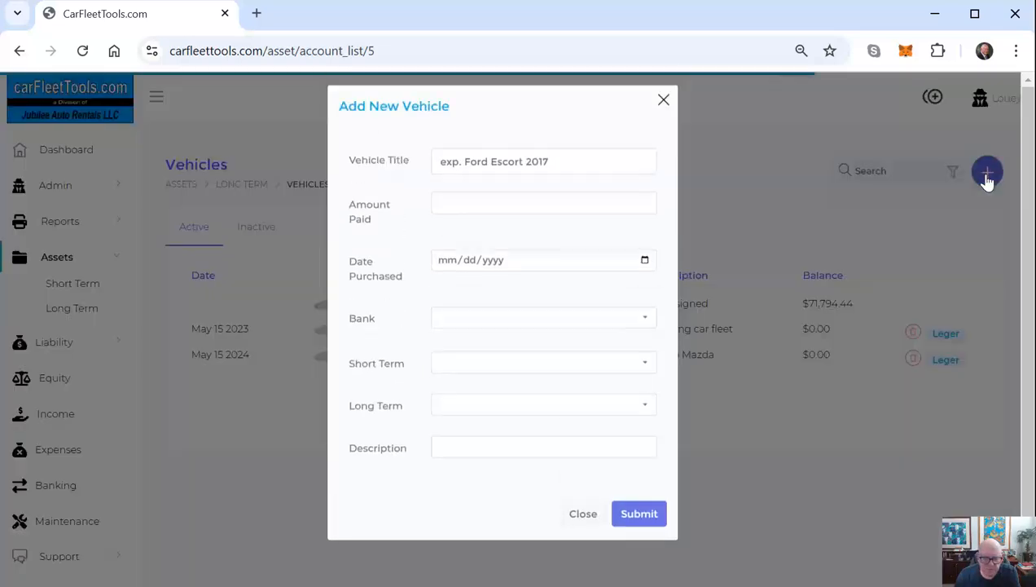
click(478, 173)
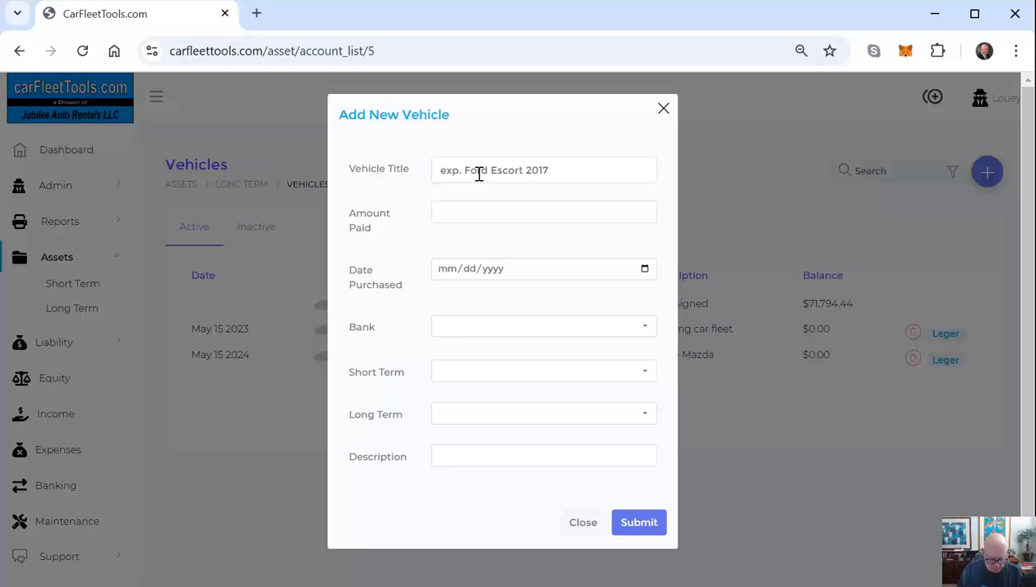
text(vw)
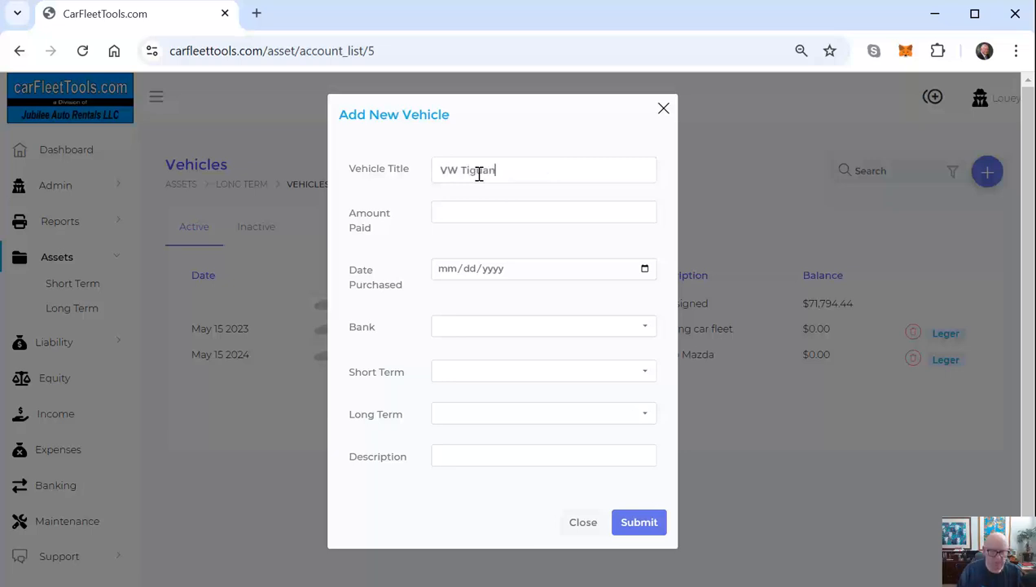
text( Tiguan)
click(473, 217)
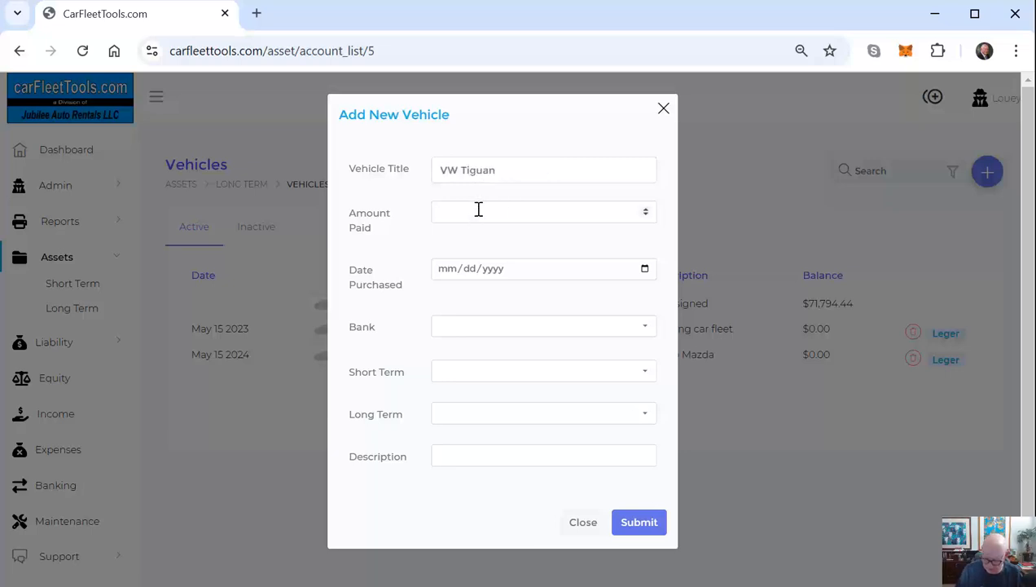
text(0.)
key(Return)
text(01/dd/yyyy)
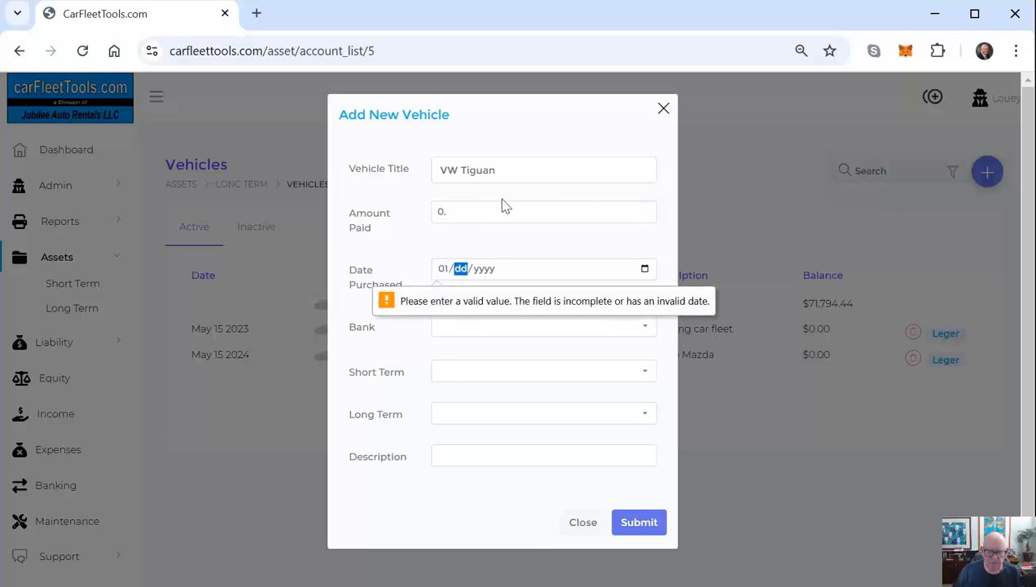
click(479, 209)
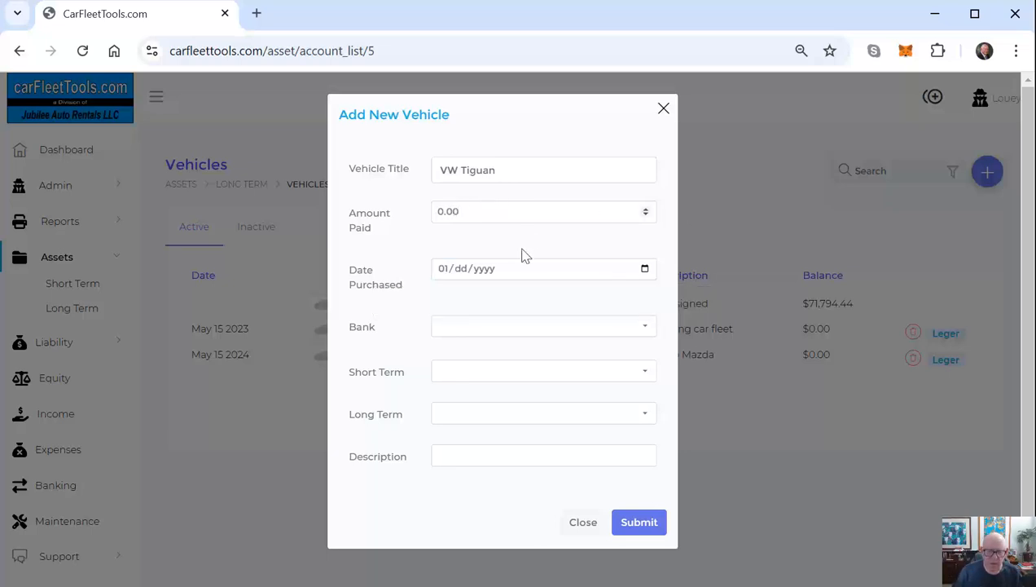
- Set the VW Tiguan's purchase date to 06/30/2024
click(461, 269)
click(445, 271)
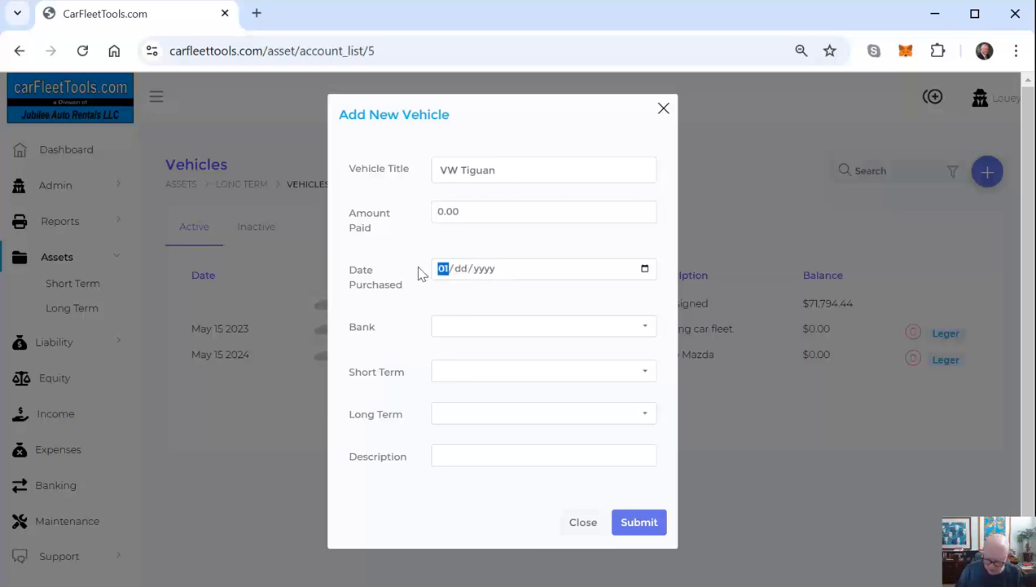
text(06/)
text(30/0)
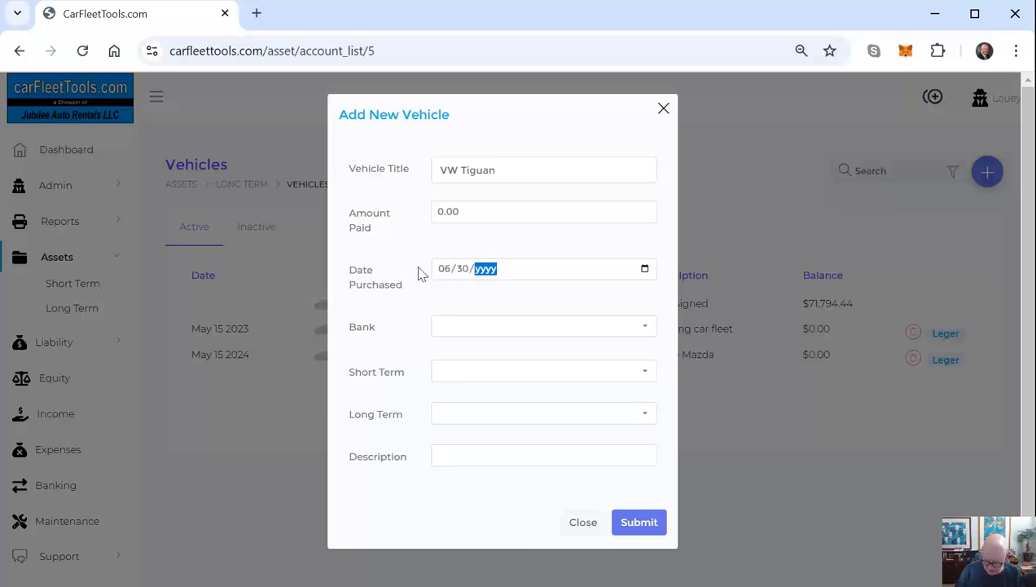
text(2024)
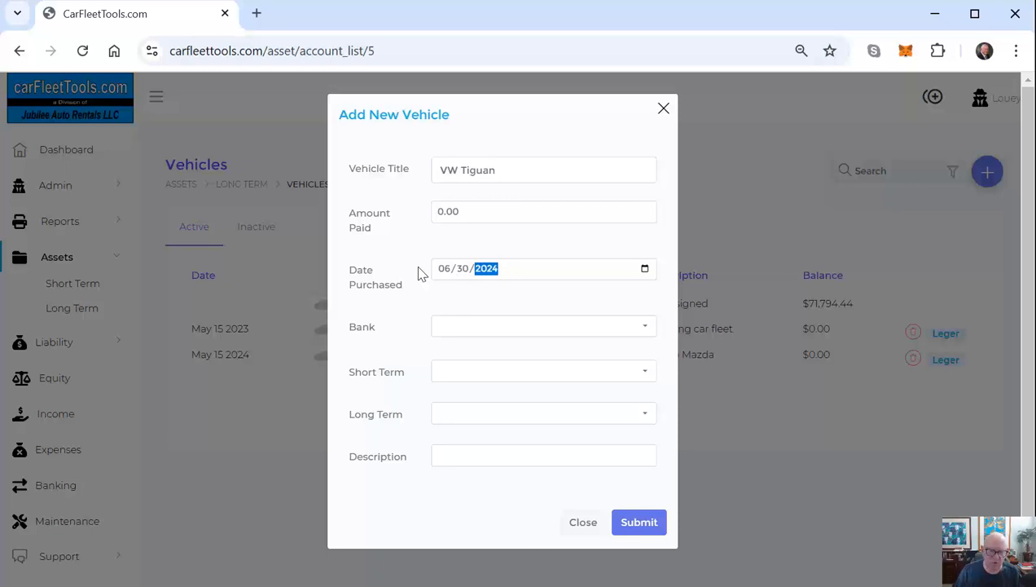
- Assign the Comerica bank account with 0 to the Tiguan, describe it as "Setup Tiguan" and submit the vehicle
click(473, 327)
click(468, 351)
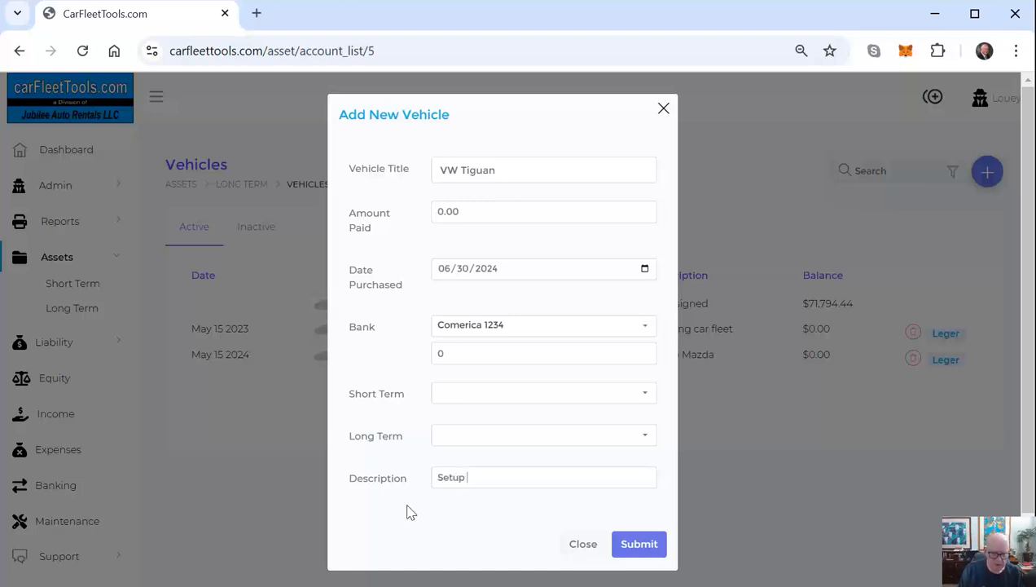
text(an)
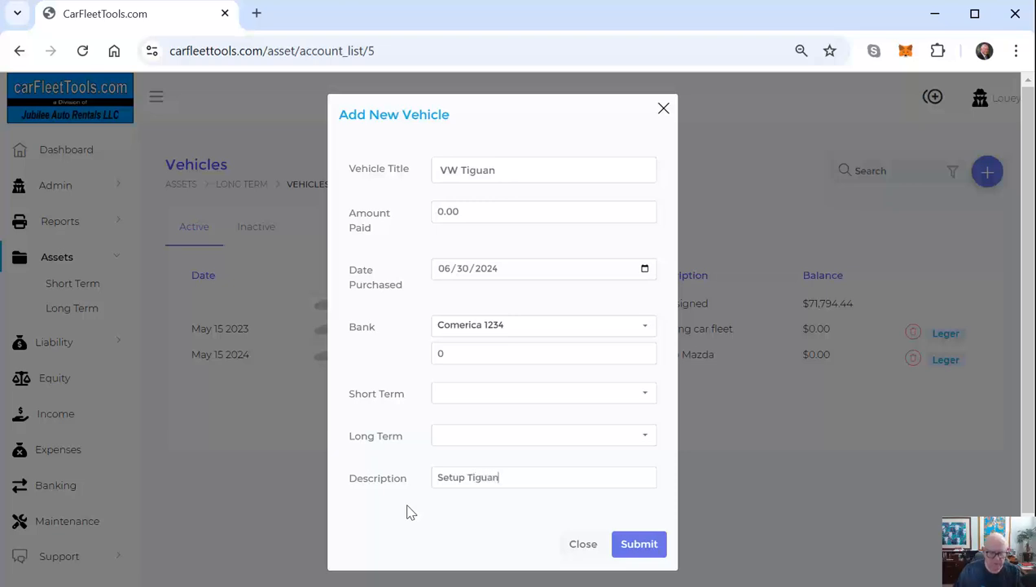
click(639, 546)
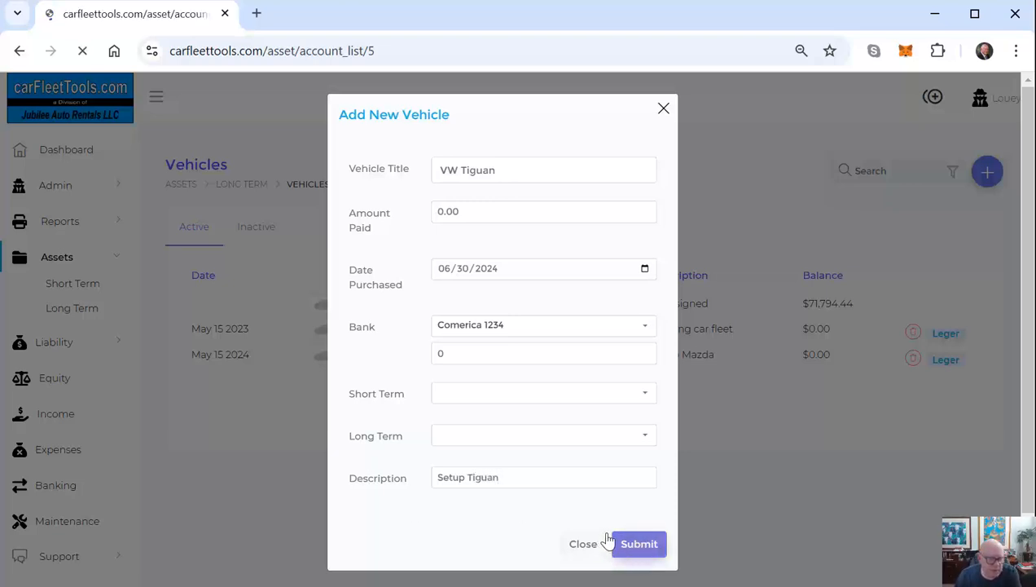
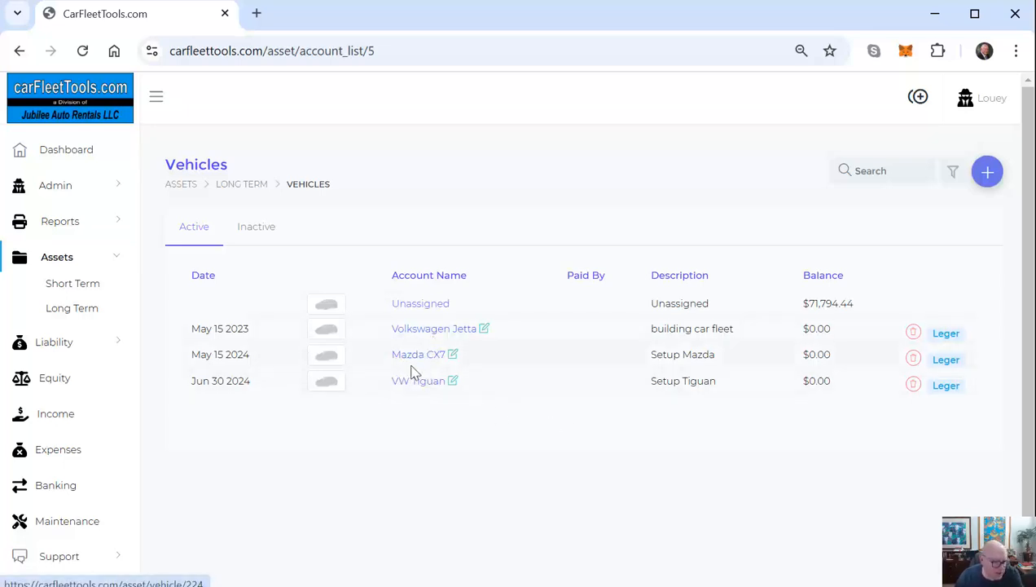
- Open the COGS - Repairs account under Cost of Goods Sold in the expense accounts
click(66, 458)
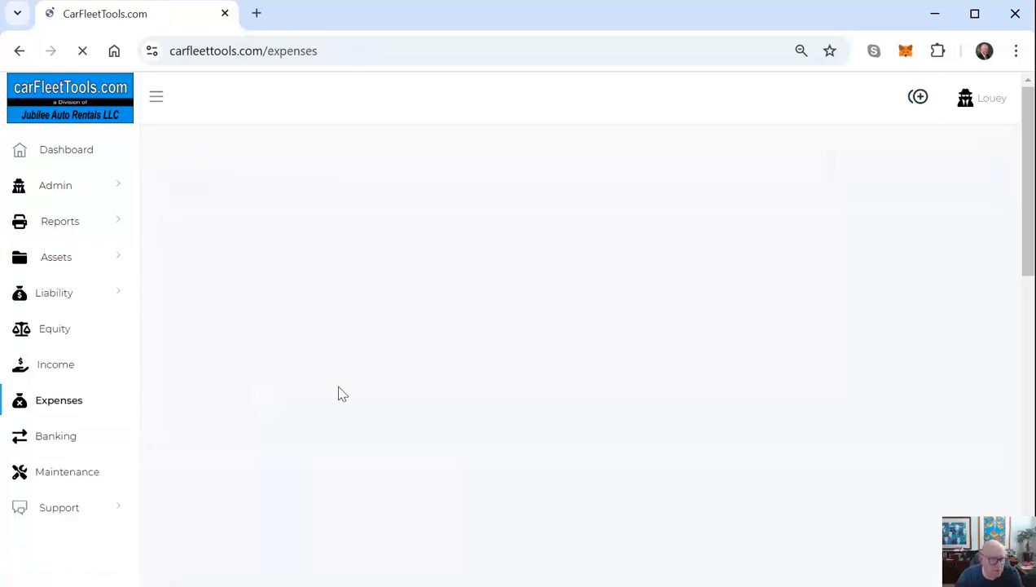
scroll(364, 380, down, 6)
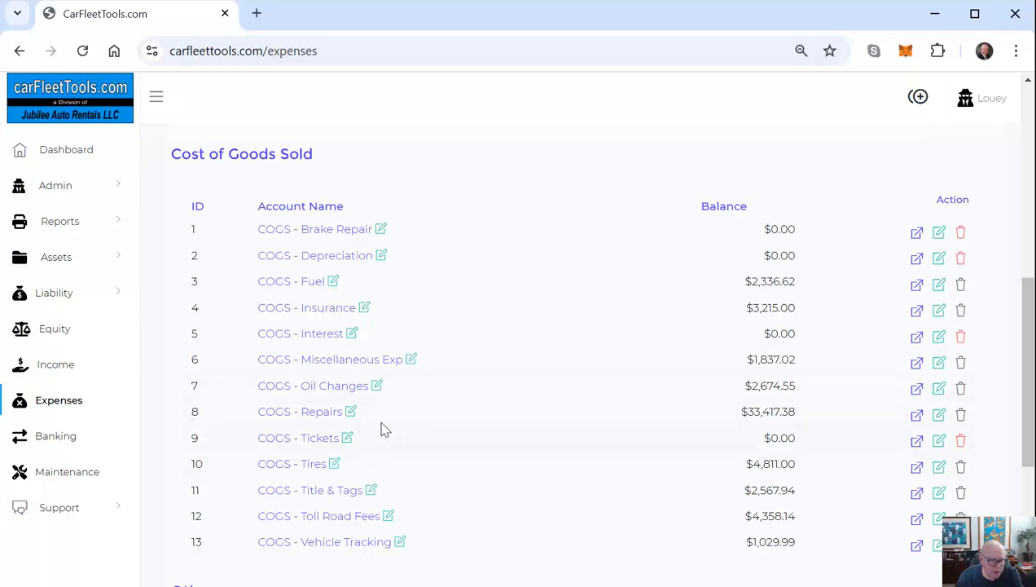
click(317, 414)
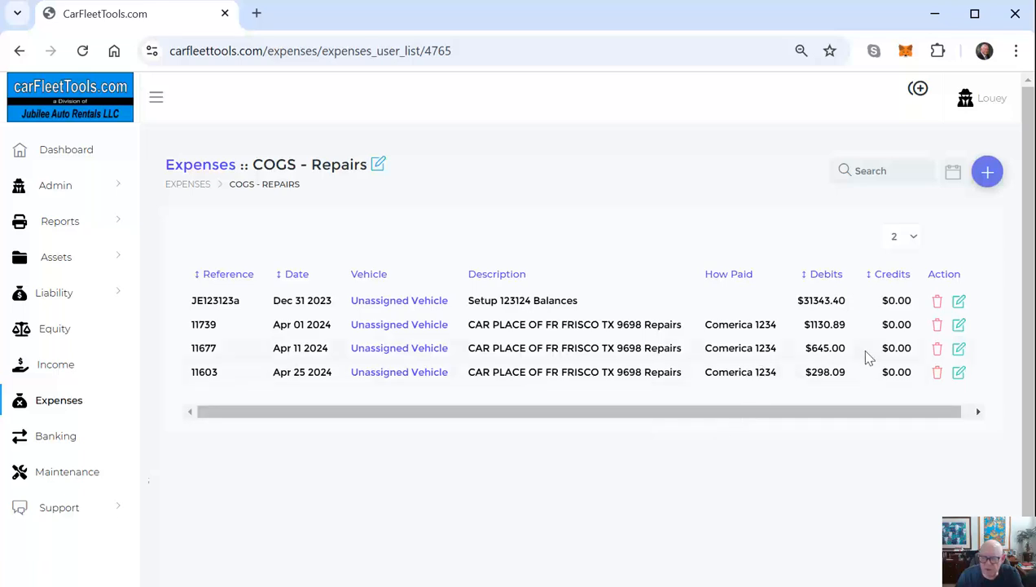
- Open the Apr 01 2024 CAR PLACE repair entry for editing and set its reference to "Allocate 040124a"
click(959, 325)
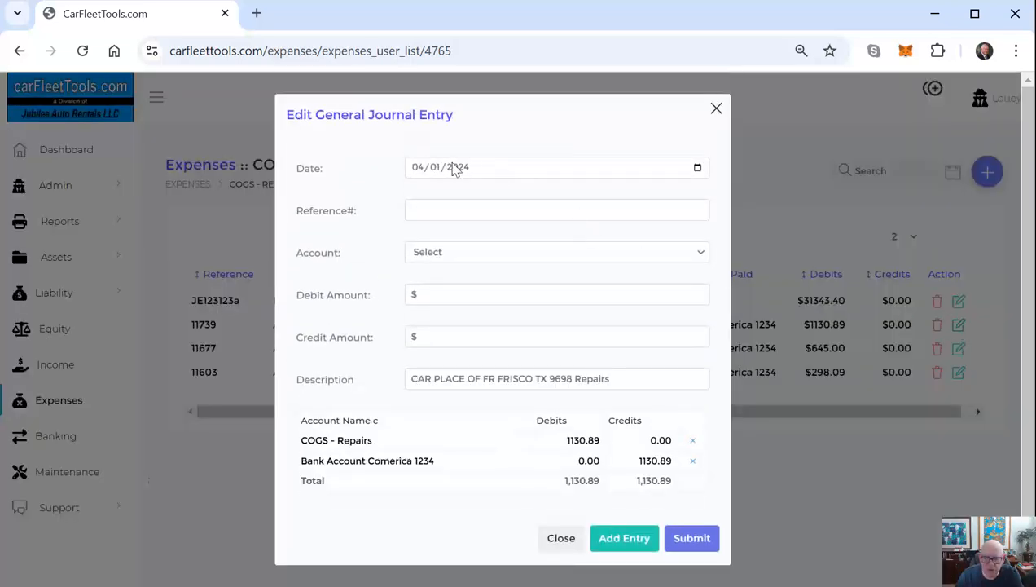
click(426, 212)
text(A)
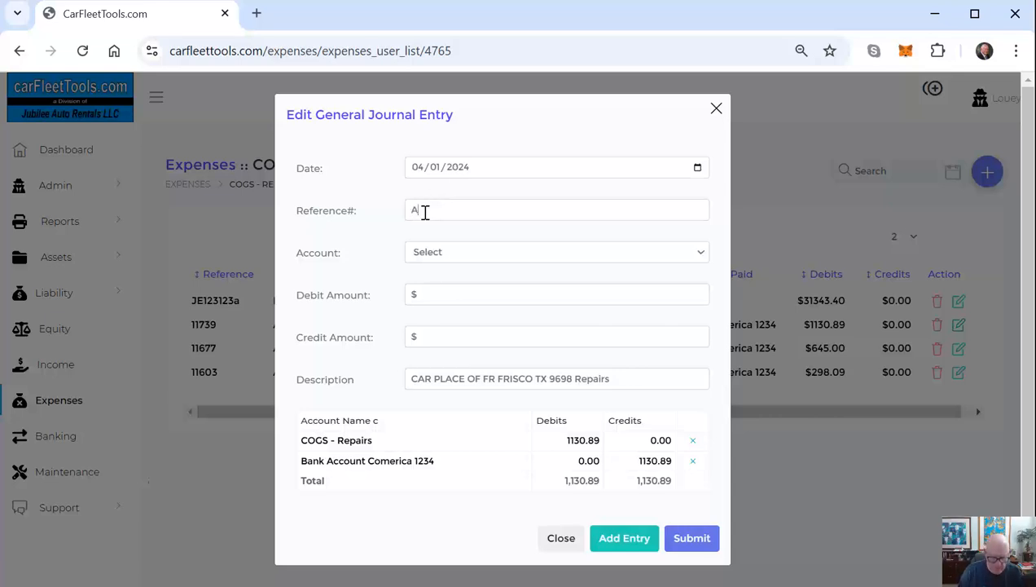
text(llocate )
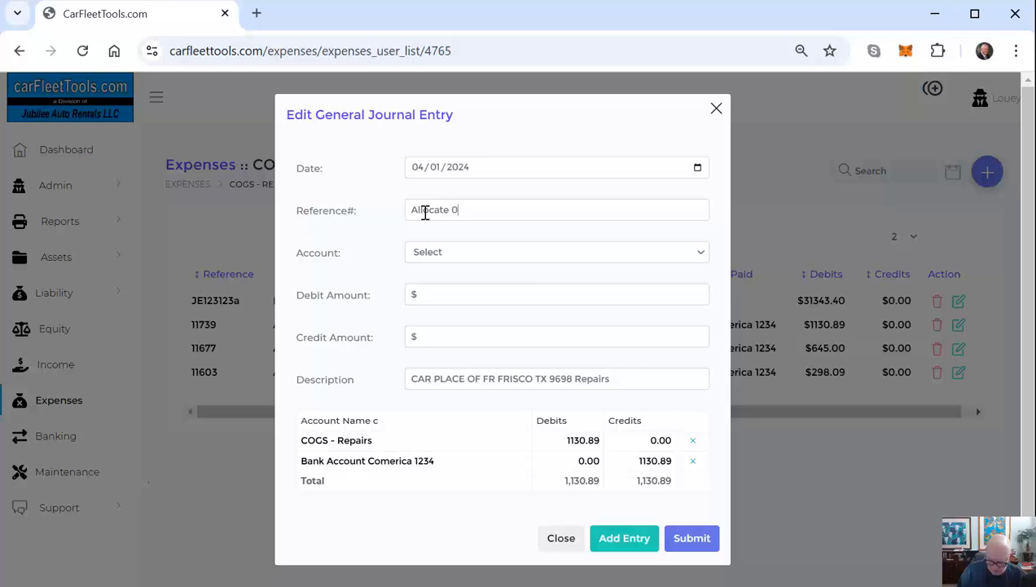
text(040124a)
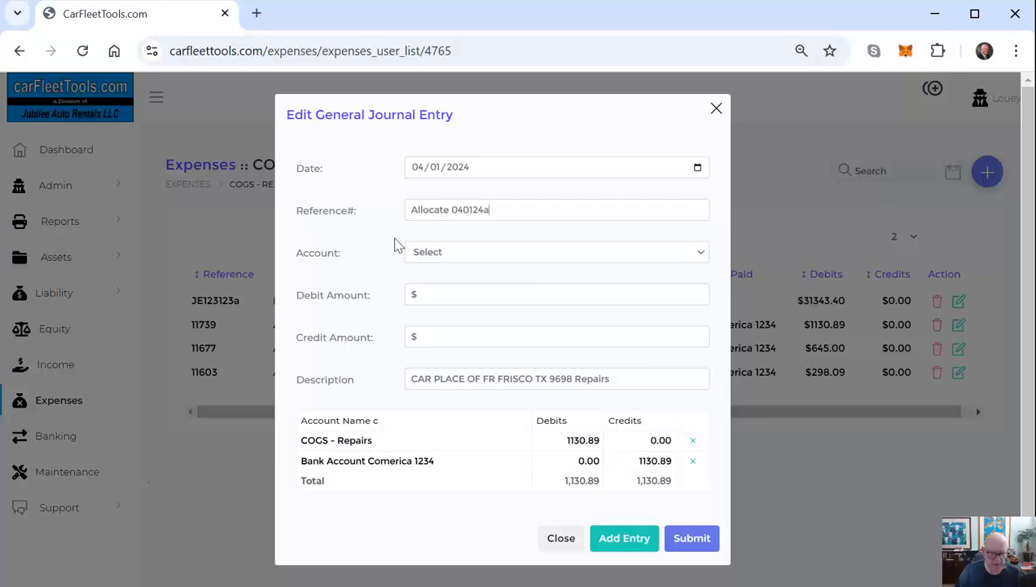
- Assign the journal line to the COGS - Repairs expense account for the Volkswagen Jetta with a debit of 1130.89
click(449, 253)
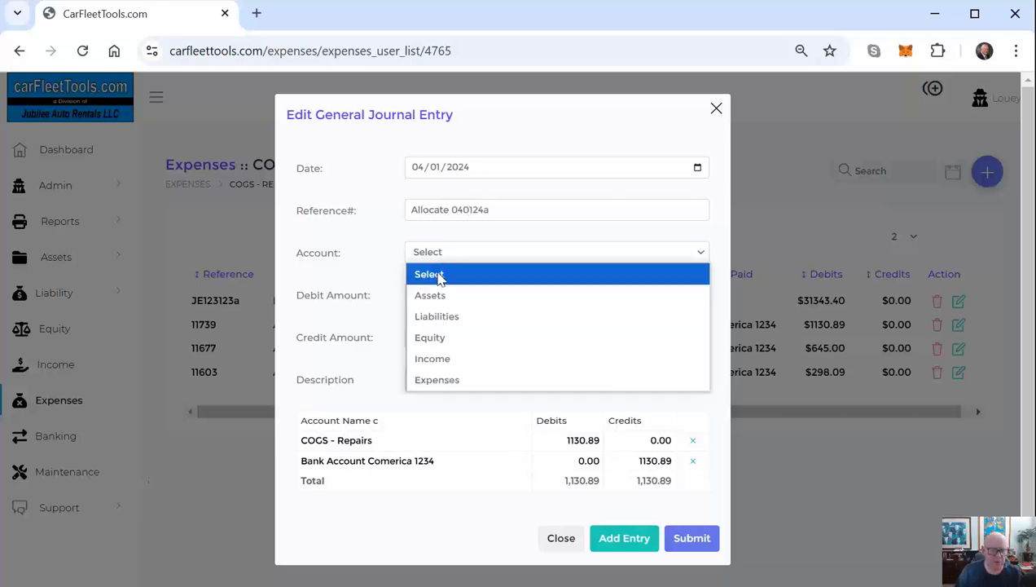
click(437, 381)
click(427, 274)
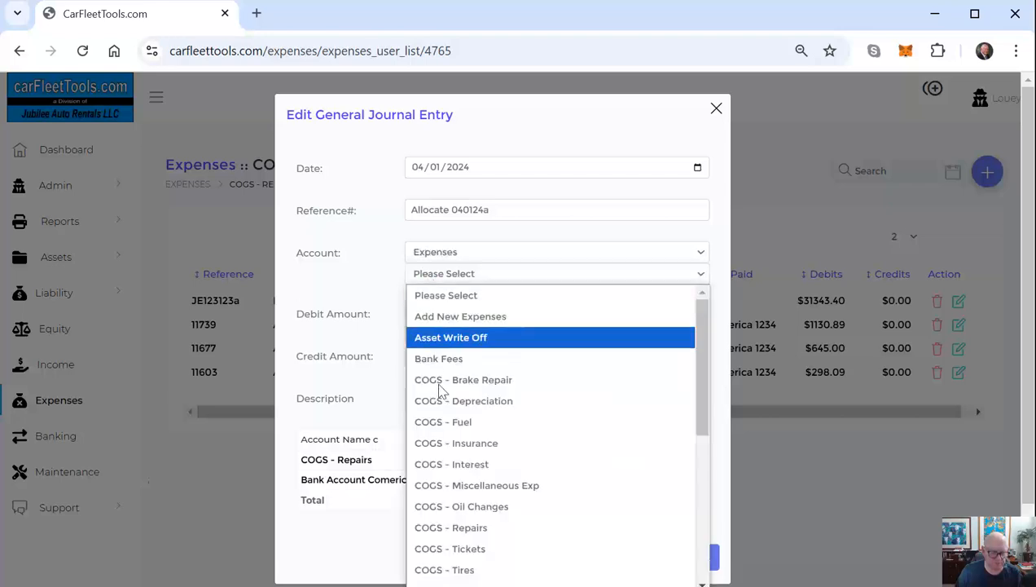
click(463, 527)
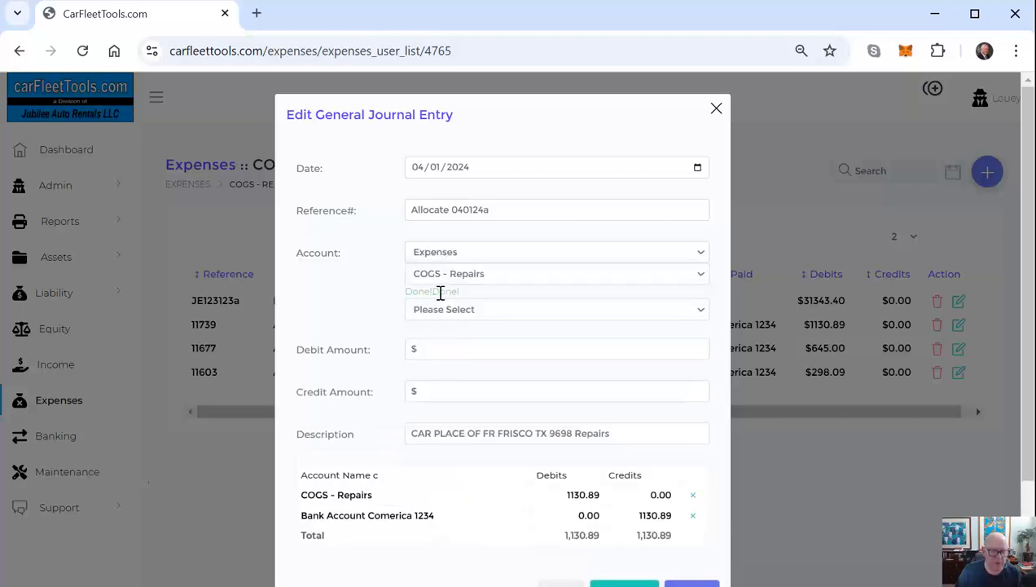
click(441, 297)
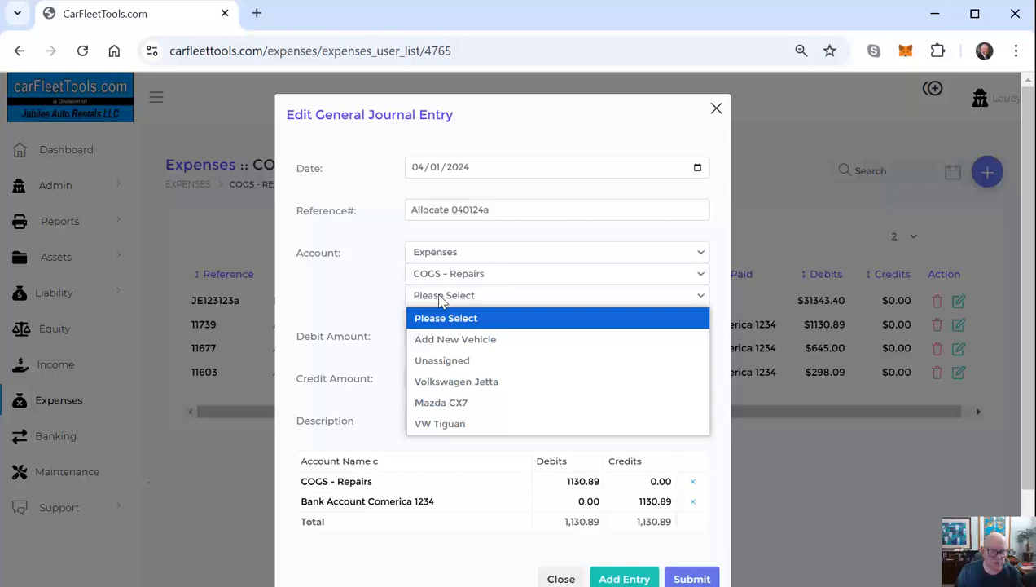
click(445, 383)
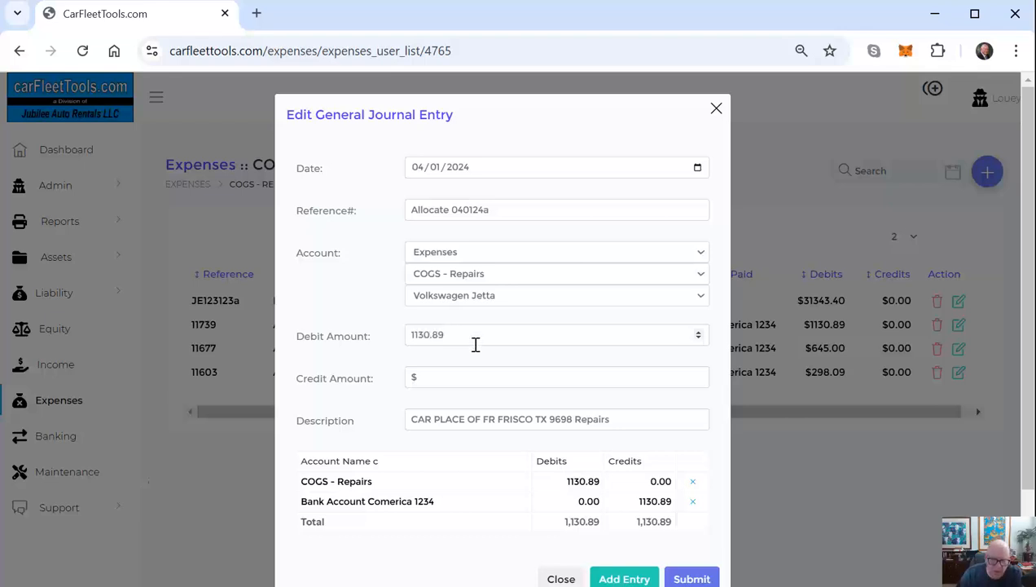
- Replace the description with "Repair AC Compressor - 157240 miles" and add the Jetta line to the journal entry
drag(617, 421, 411, 438)
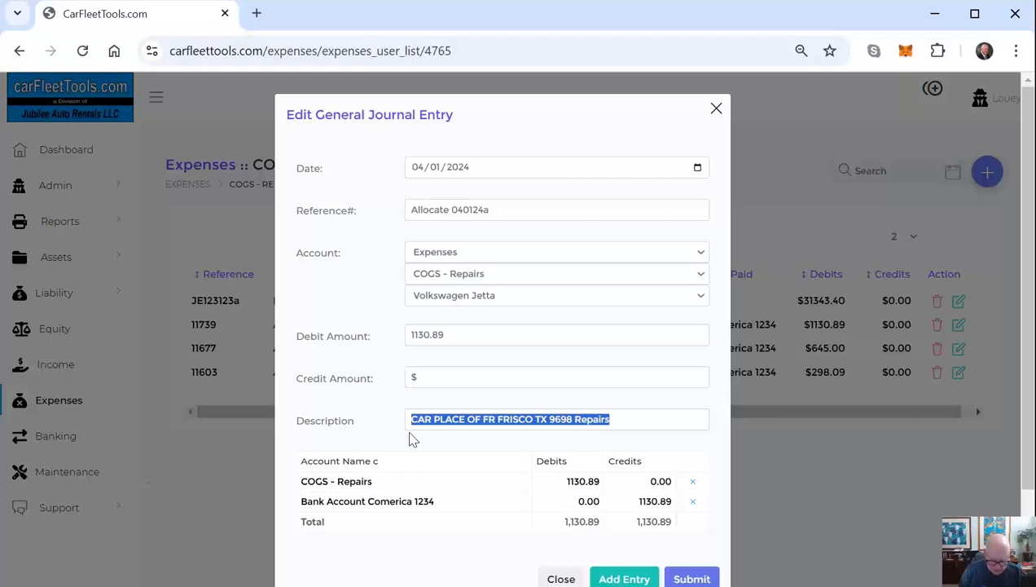
text(Repair AC Compressor - 157240)
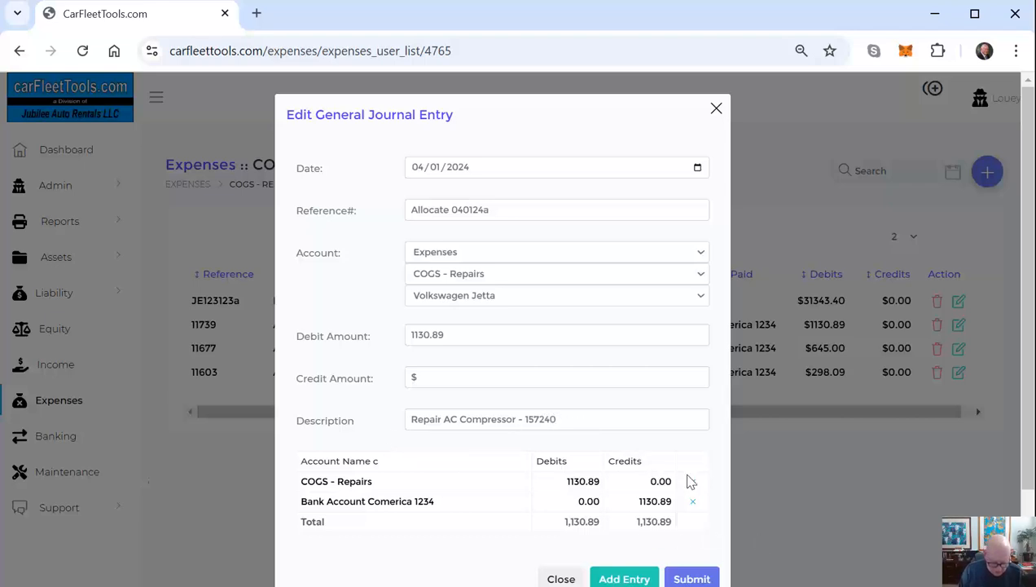
text(miles)
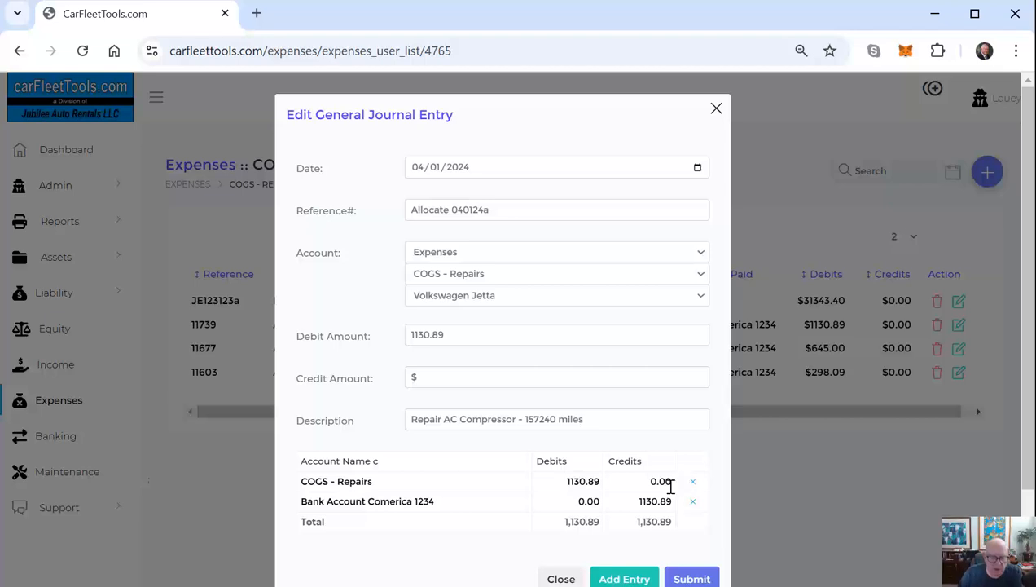
click(624, 580)
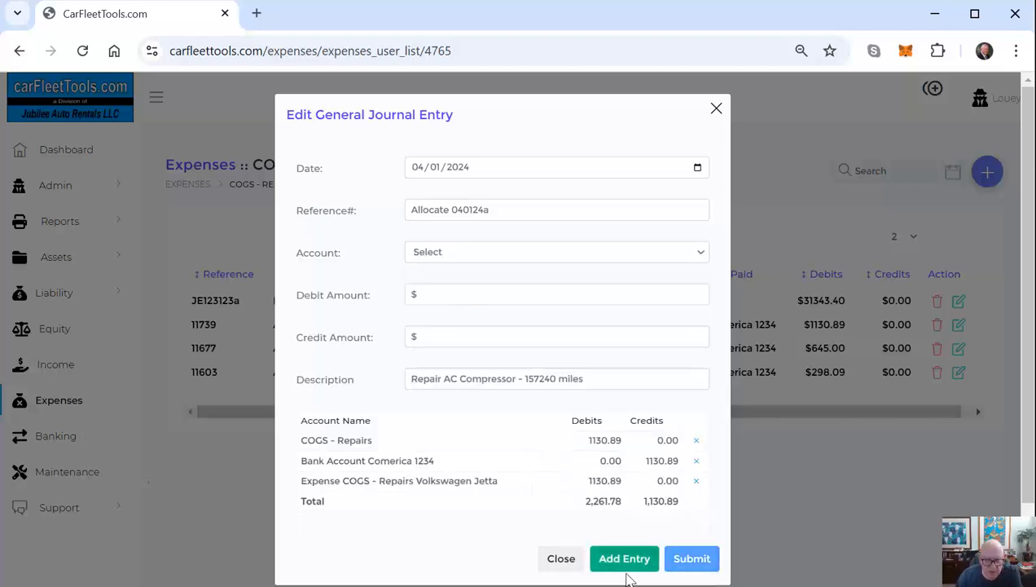
- Remove the original COGS - Repairs line that has no vehicle and submit the Apr 01 2024 journal entry
double_click(597, 440)
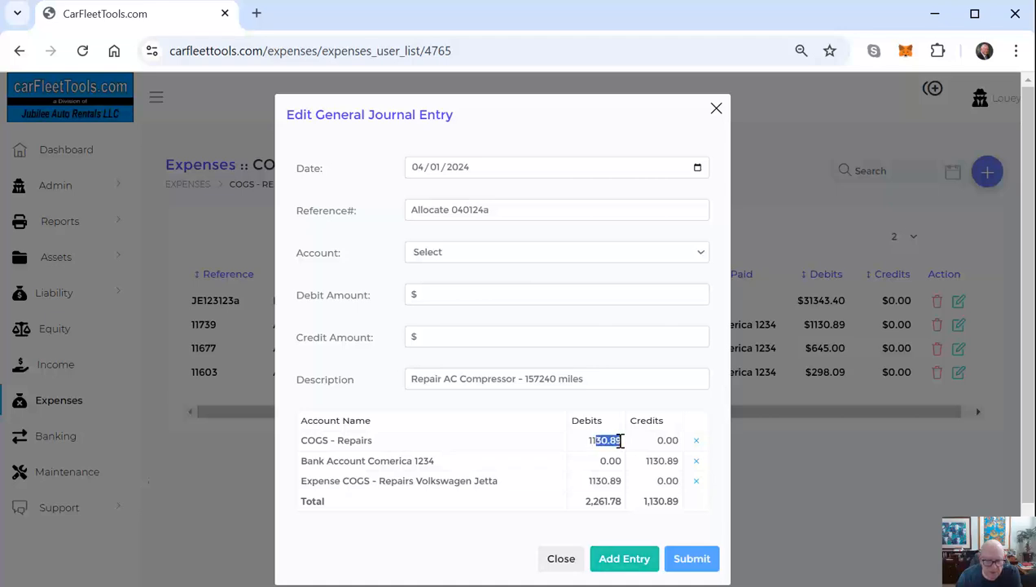
double_click(597, 480)
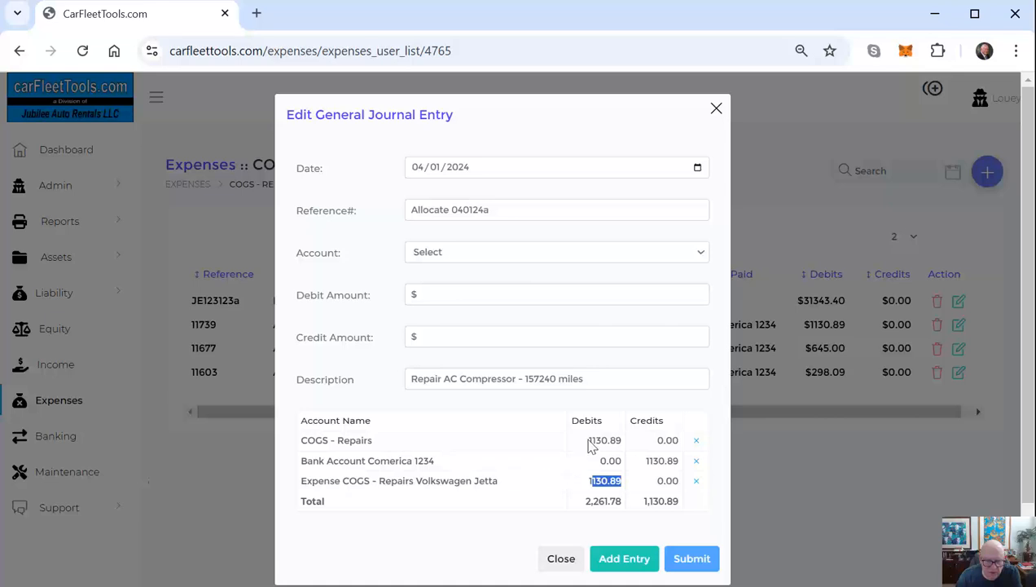
click(696, 441)
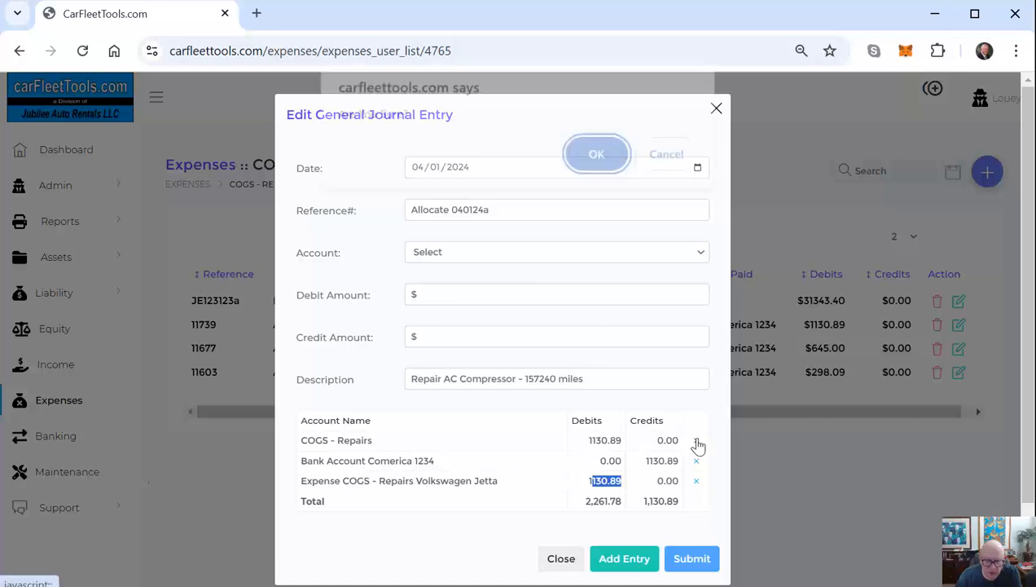
click(597, 166)
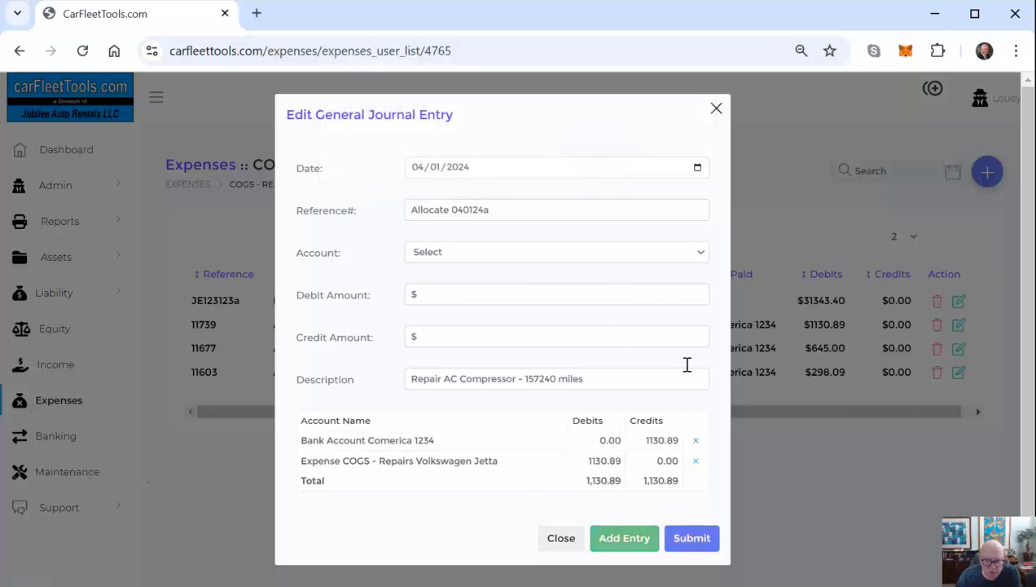
click(690, 541)
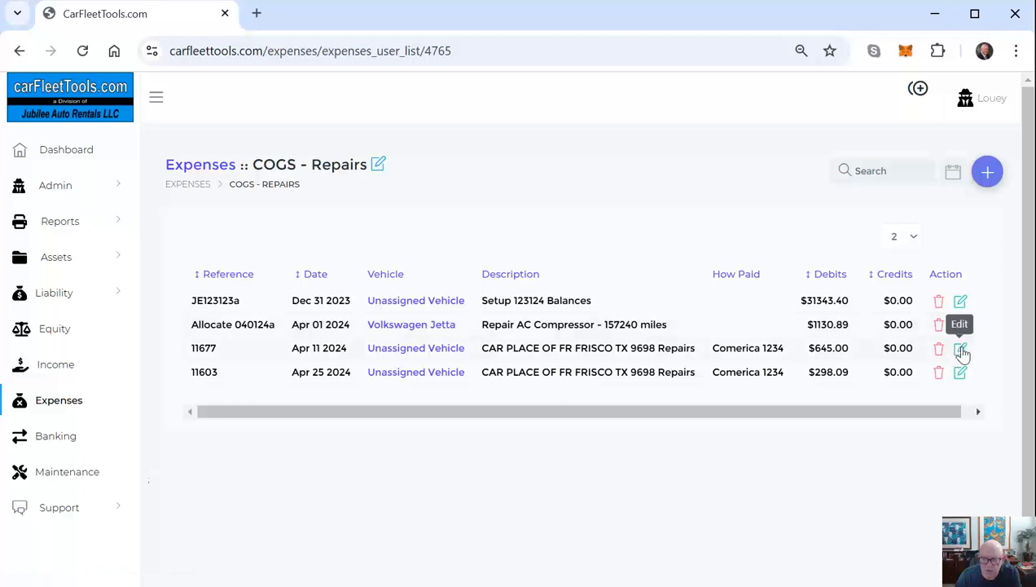
- Open the Apr 11 2024 CAR PLACE repair entry for editing and set its reference to "Allocate 041124a"
click(960, 349)
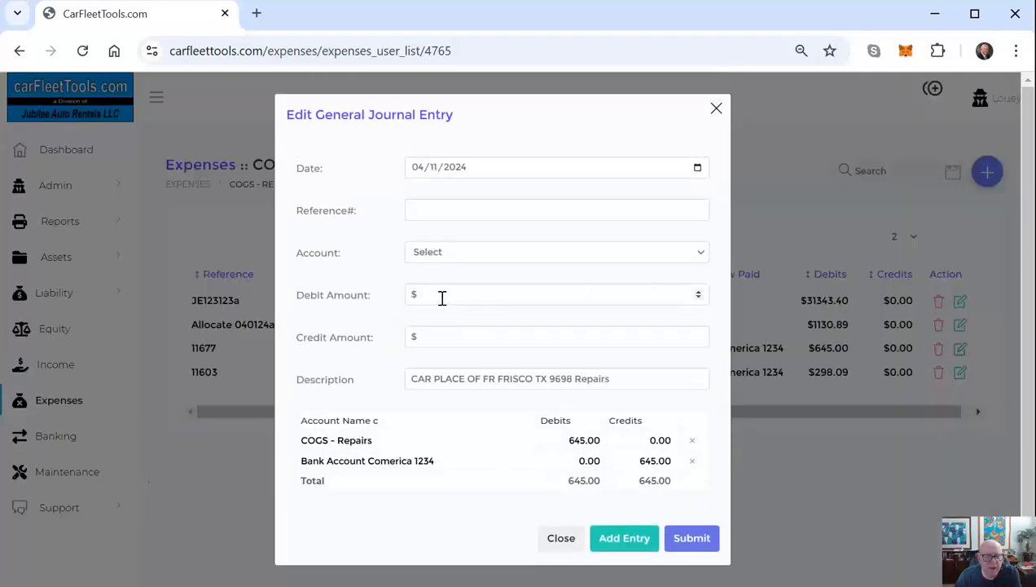
click(448, 204)
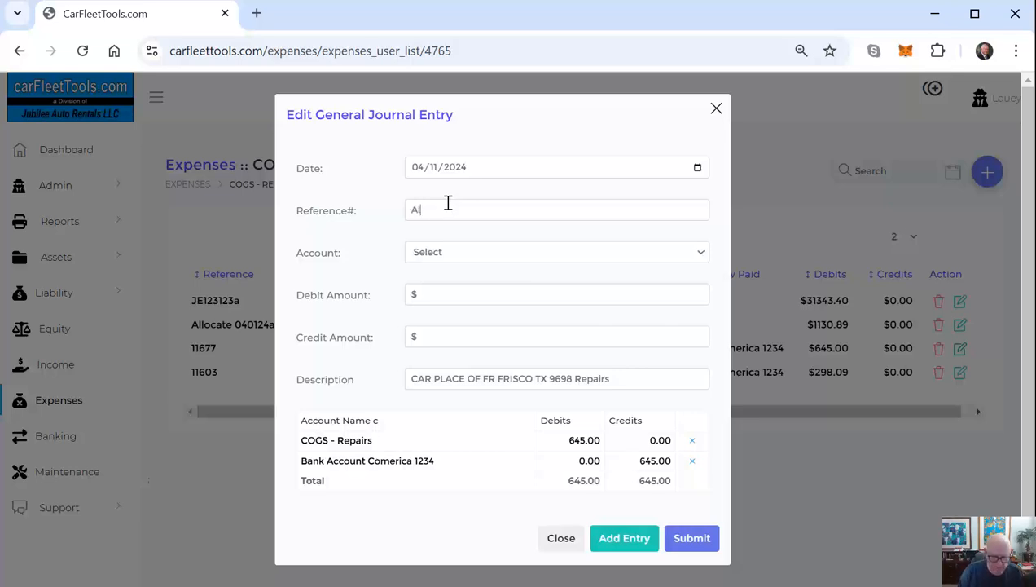
text(Allocate)
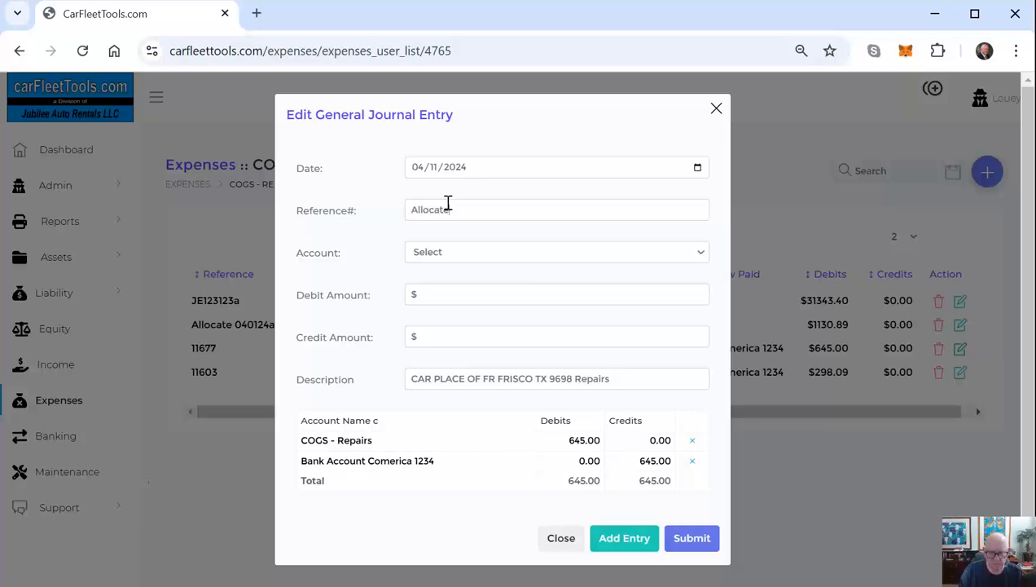
text( 041124)
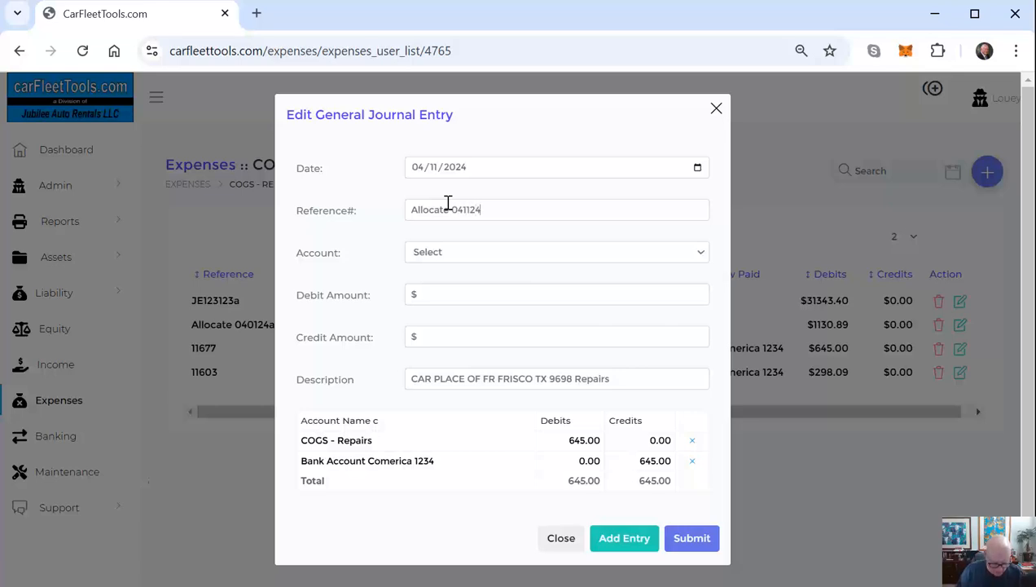
text(a)
- Assign the journal line to the COGS - Repairs expense account for the Mazda CX7 with a debit of 645.00
click(425, 256)
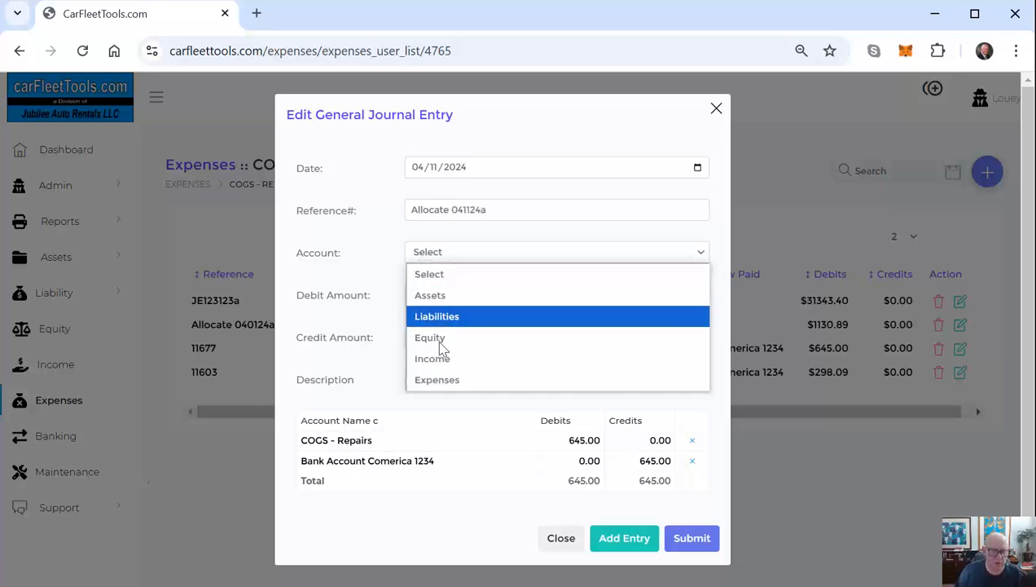
click(439, 381)
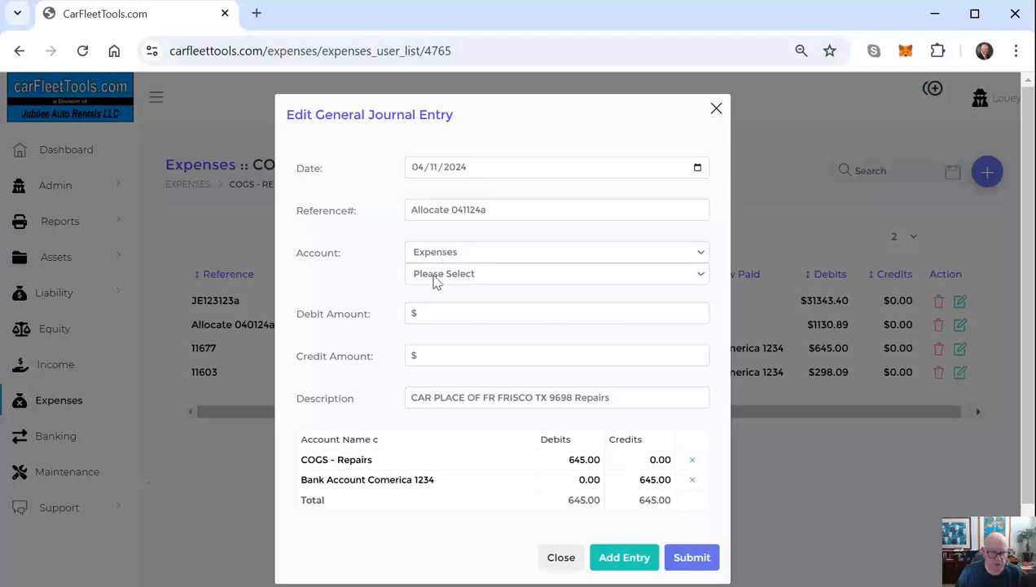
click(435, 277)
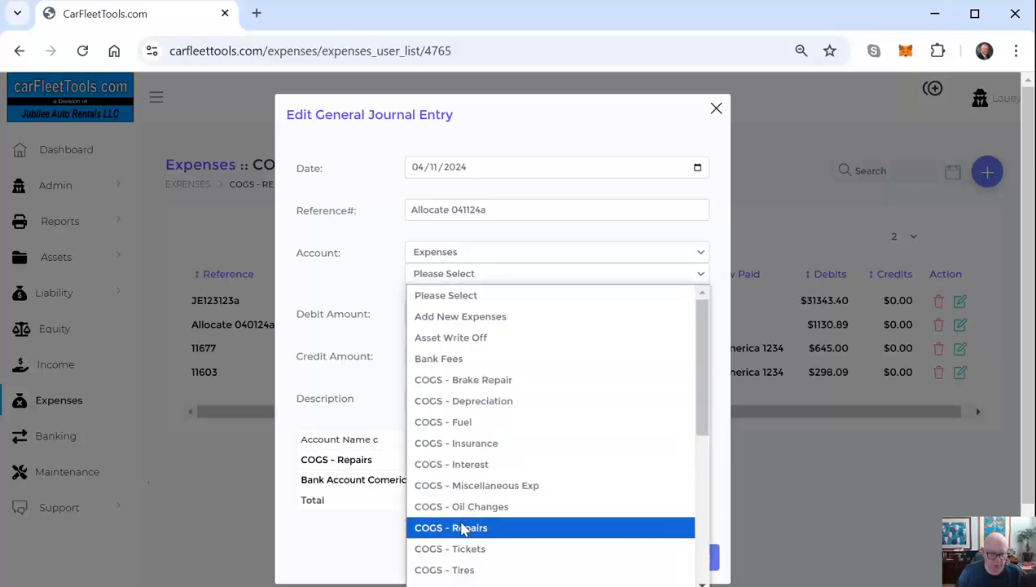
click(463, 528)
click(440, 296)
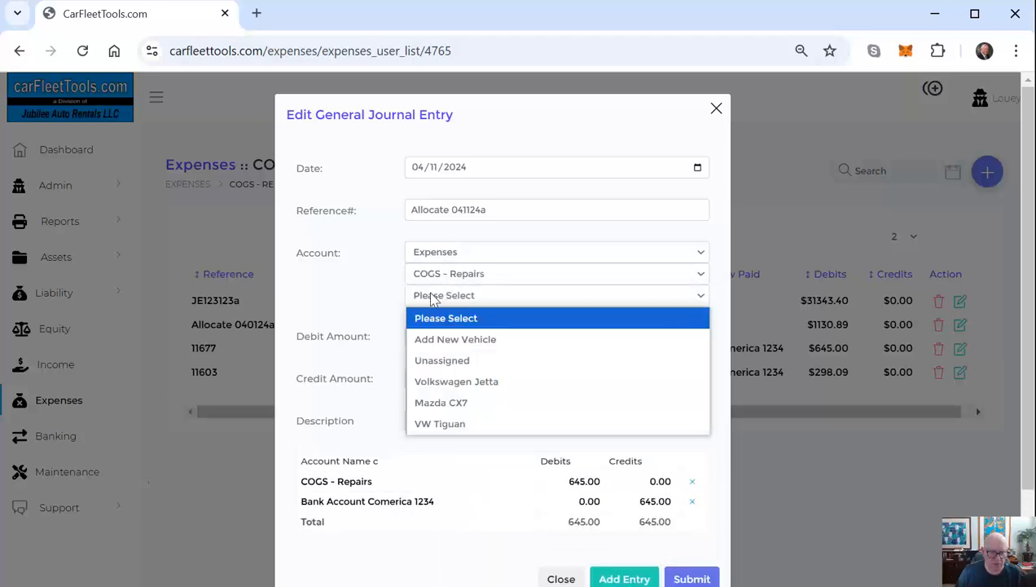
click(433, 403)
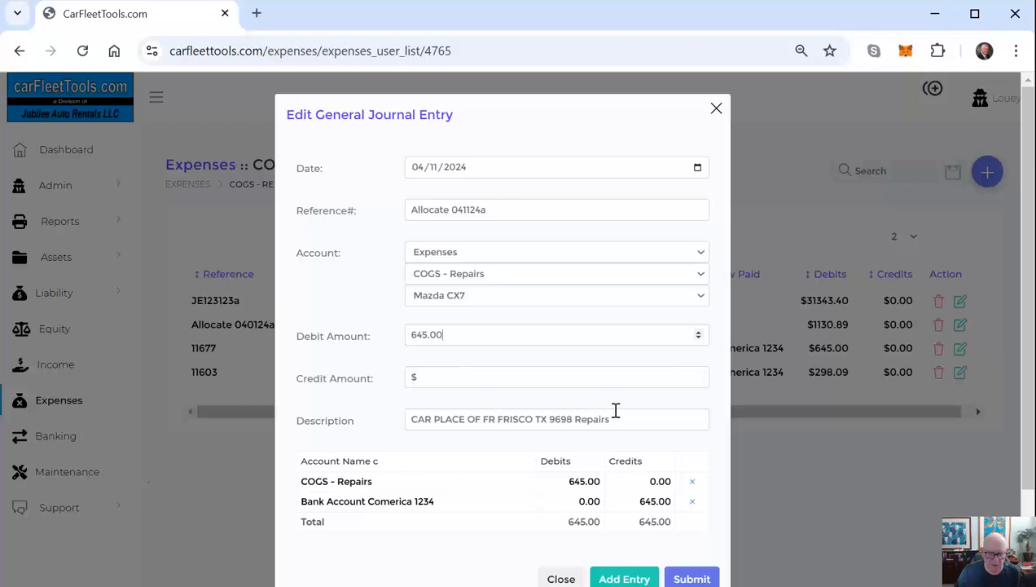
- Replace the description with "Repair Front Brakes - 125667 miles" and add the Mazda CX7 line to the journal entry
drag(619, 419, 362, 432)
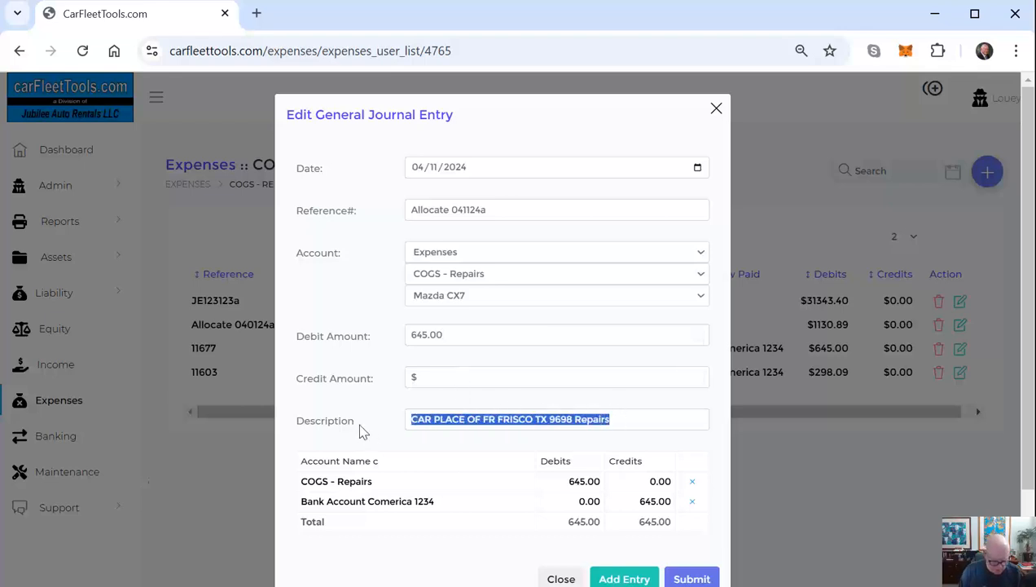
text(Repair Front Brakes - 125667 mi)
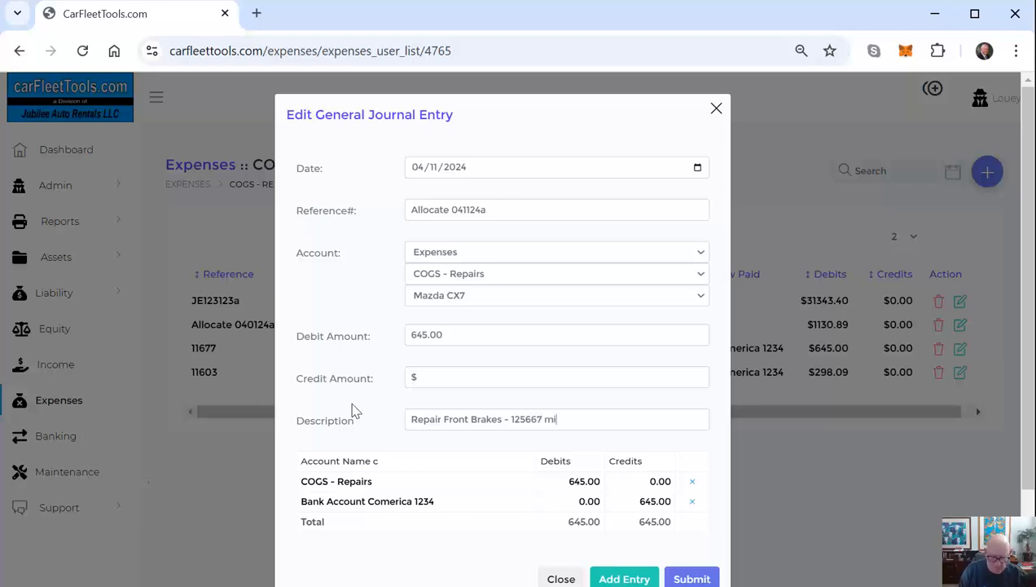
text(les)
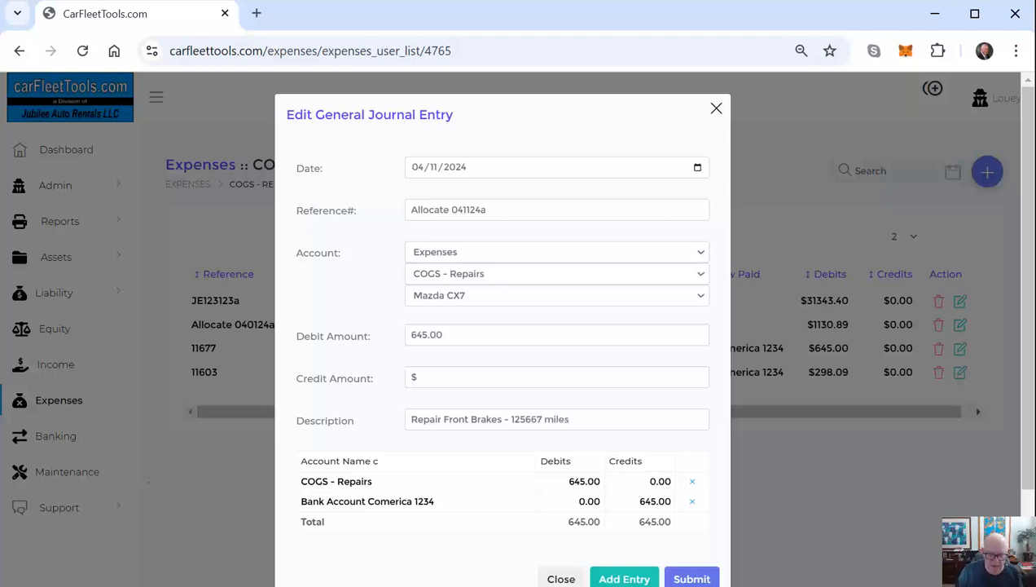
click(624, 577)
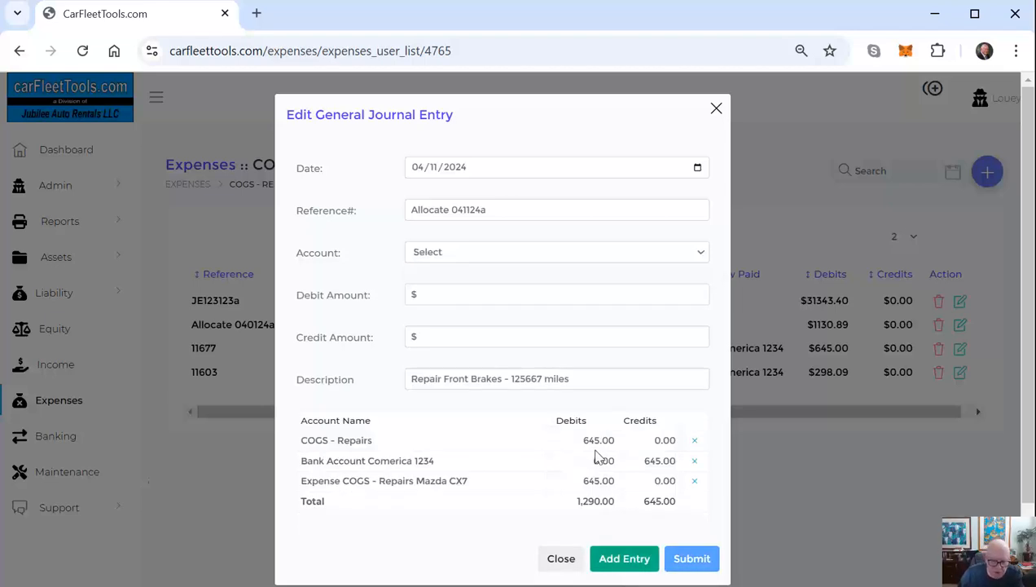
- Remove the original COGS - Repairs line without a vehicle and submit the Apr 11 2024 journal entry
drag(582, 440, 618, 442)
drag(587, 482, 616, 482)
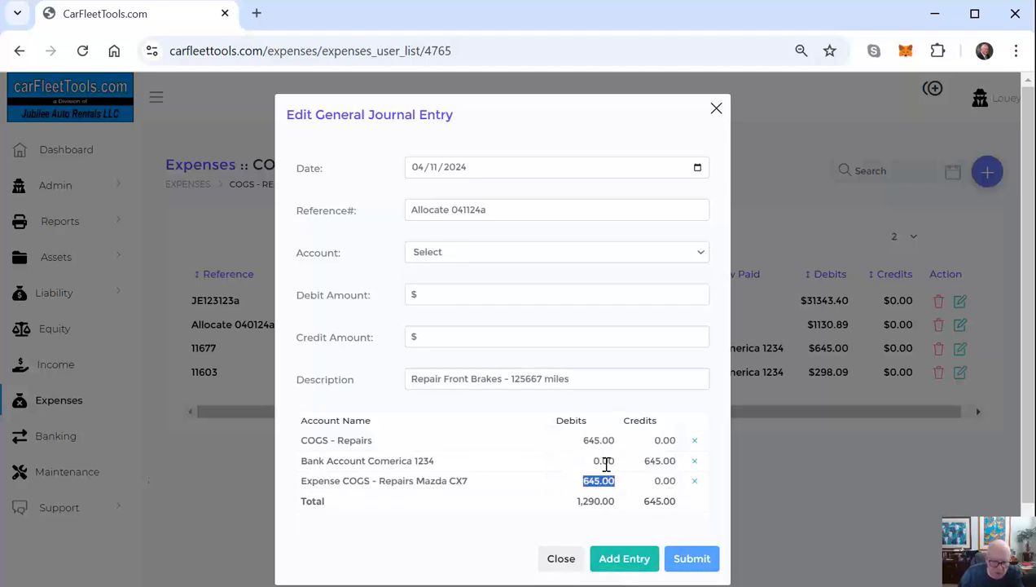
click(694, 441)
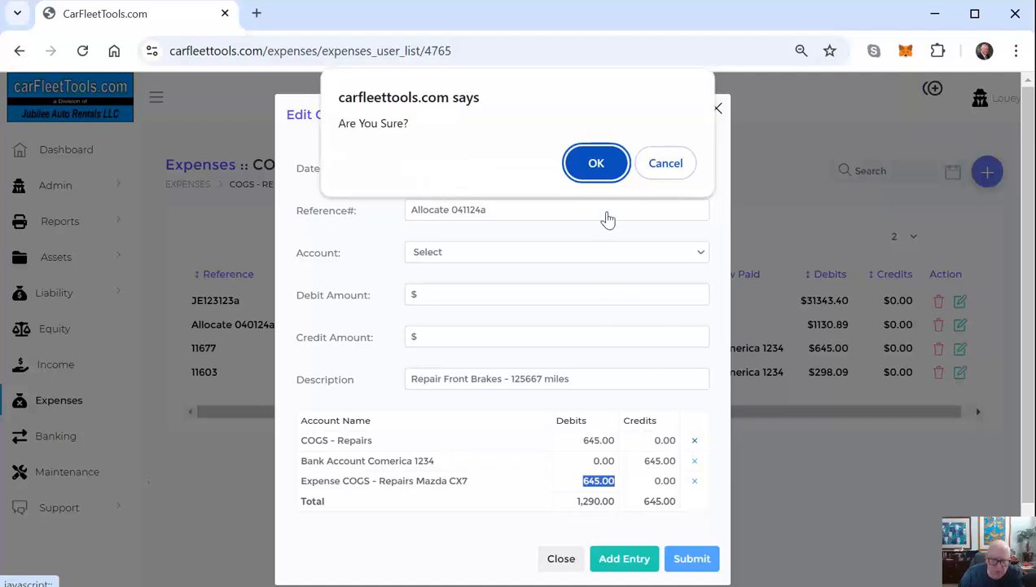
click(596, 159)
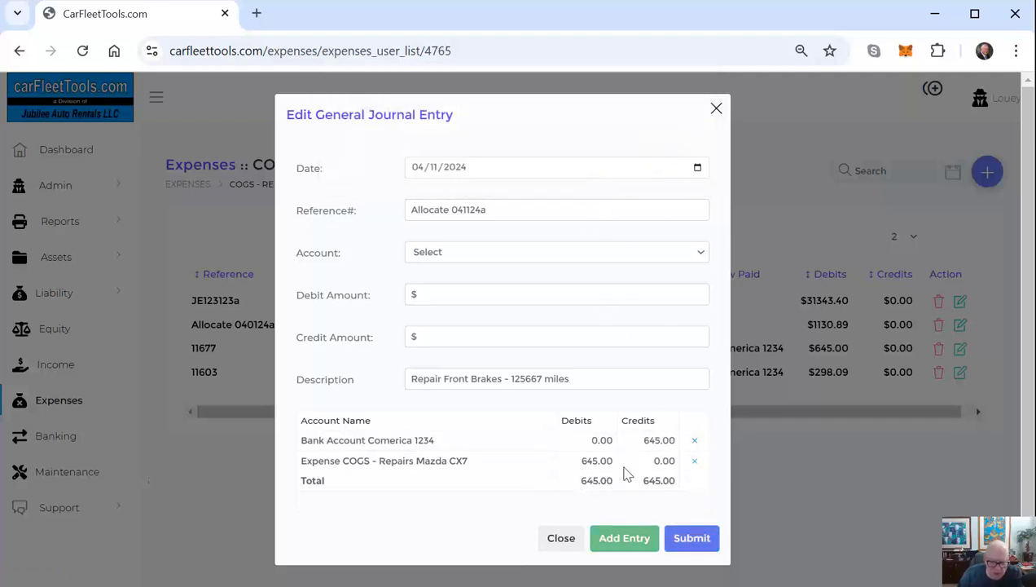
click(690, 541)
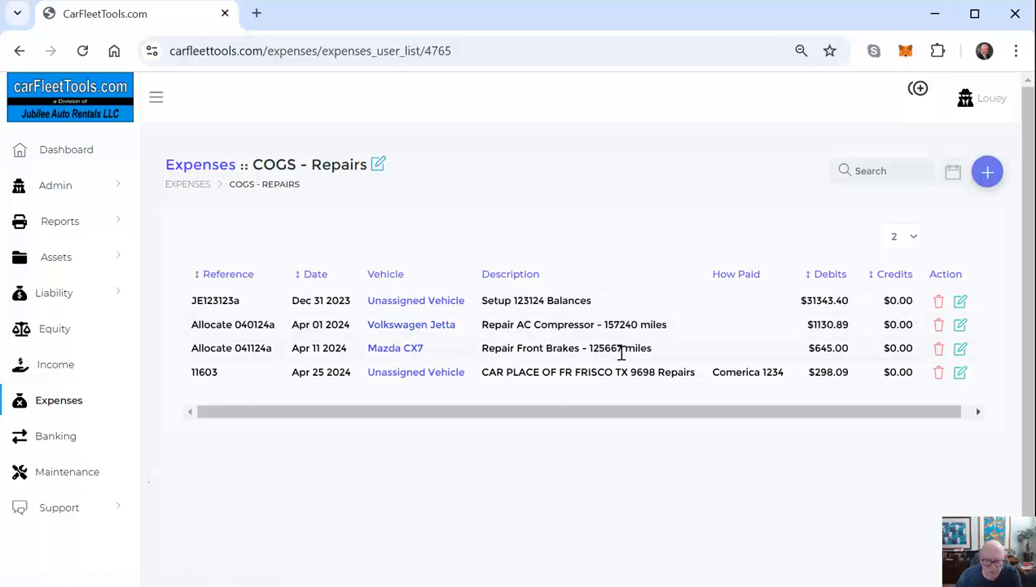
- Open the Apr 25 2024 CAR PLACE repair entry for editing and set its reference to "Allocate 042524a"
click(960, 375)
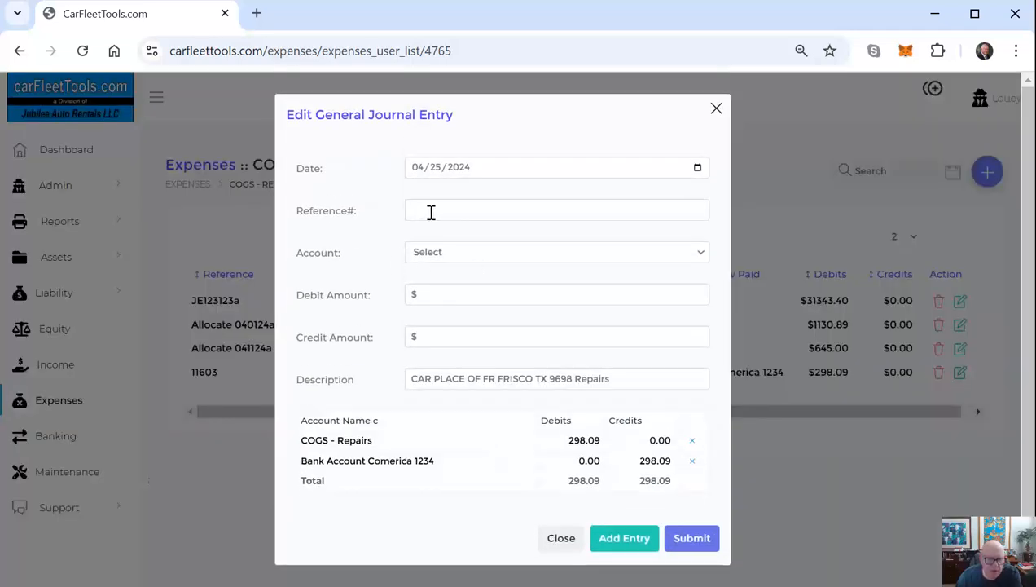
click(410, 211)
text(Al)
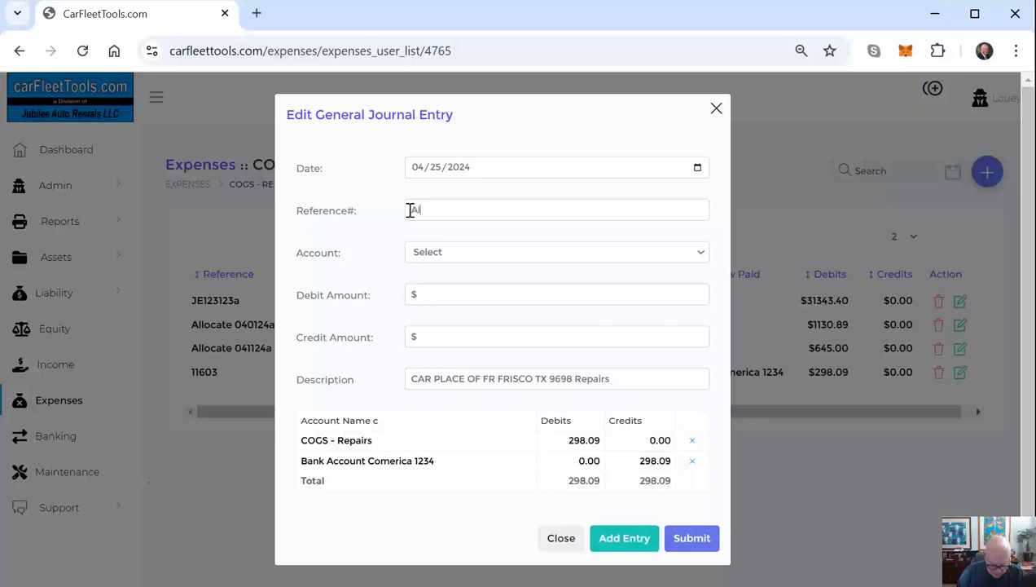
text(locate 04)
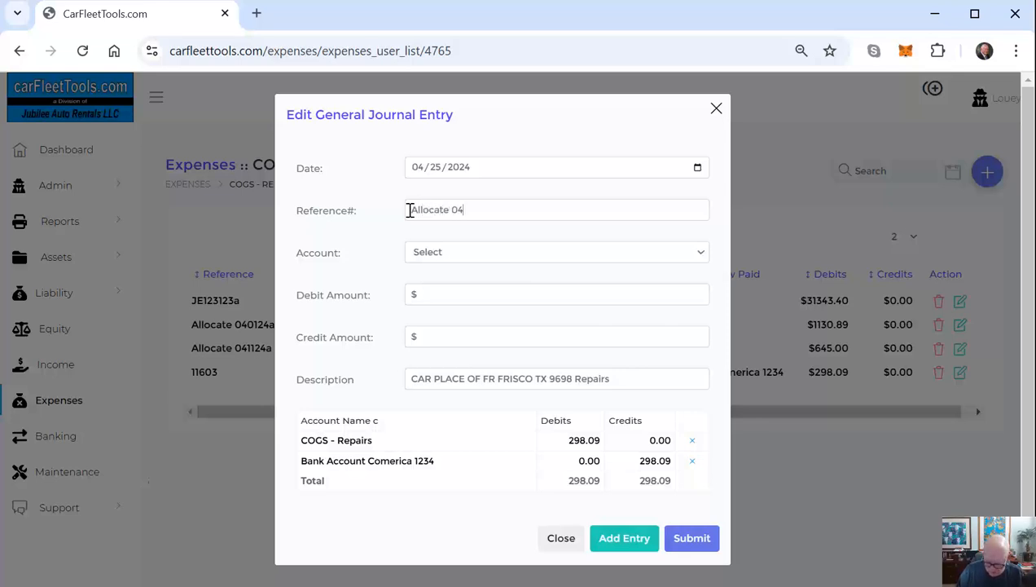
text(25824a)
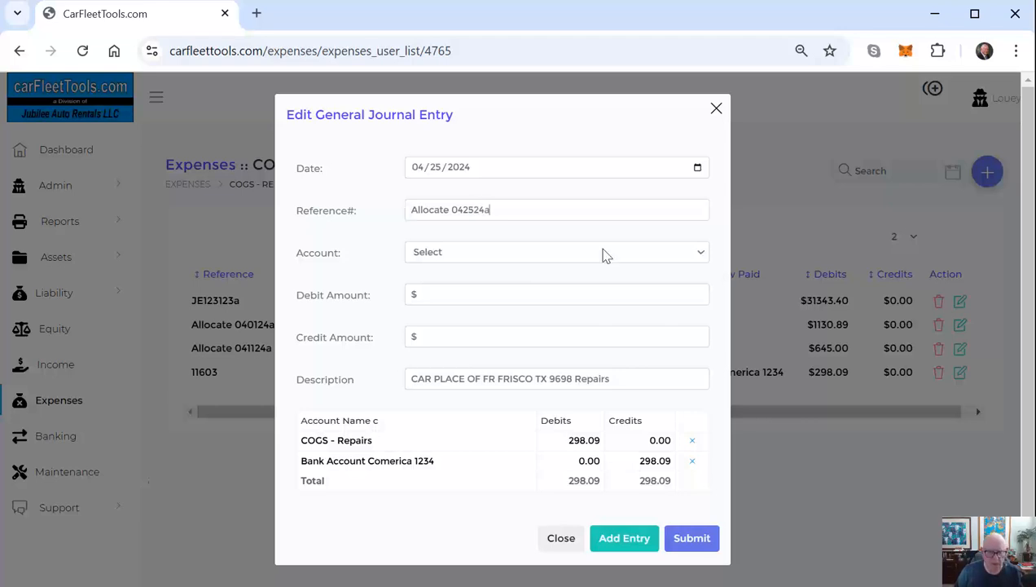
- Assign a new journal line to the COGS - Repairs expense account for the Mazda CX7 with a debit of 298.00
click(450, 256)
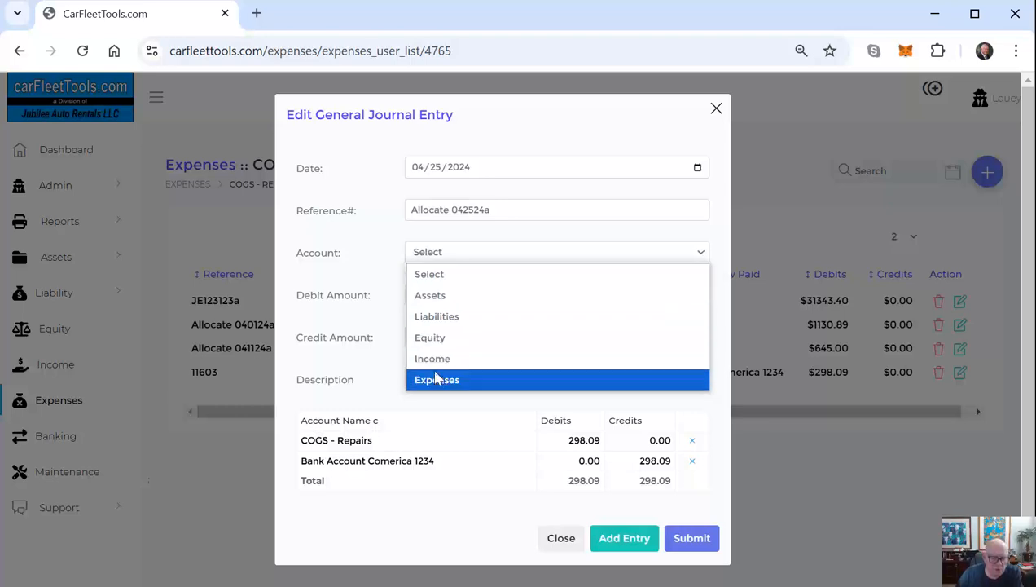
click(437, 379)
click(450, 276)
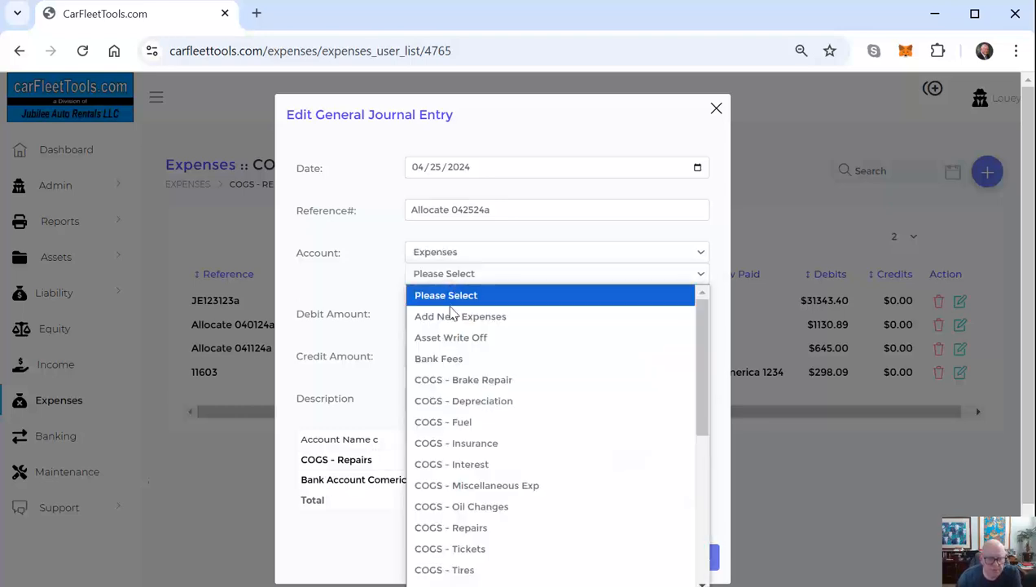
click(462, 530)
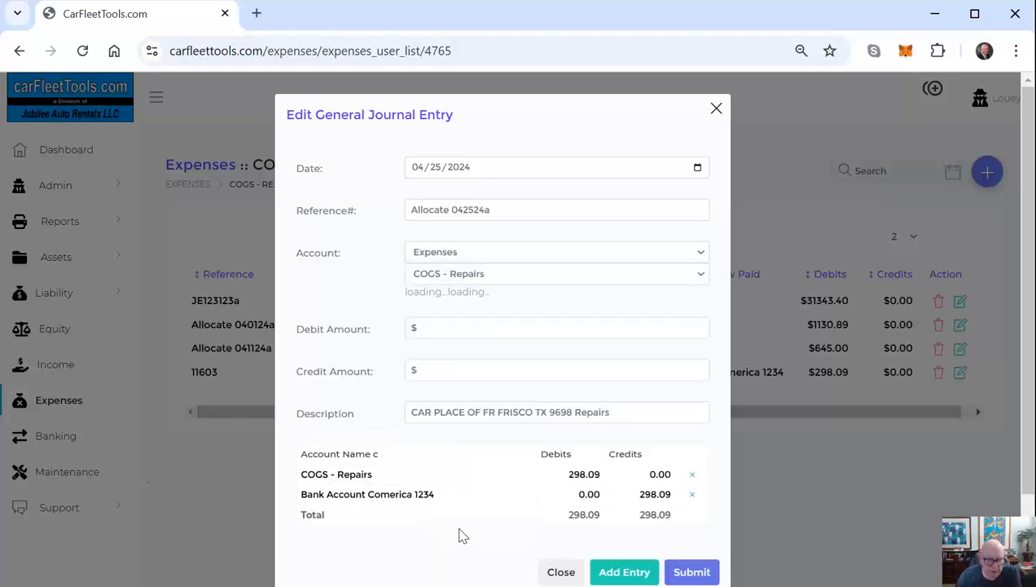
click(456, 295)
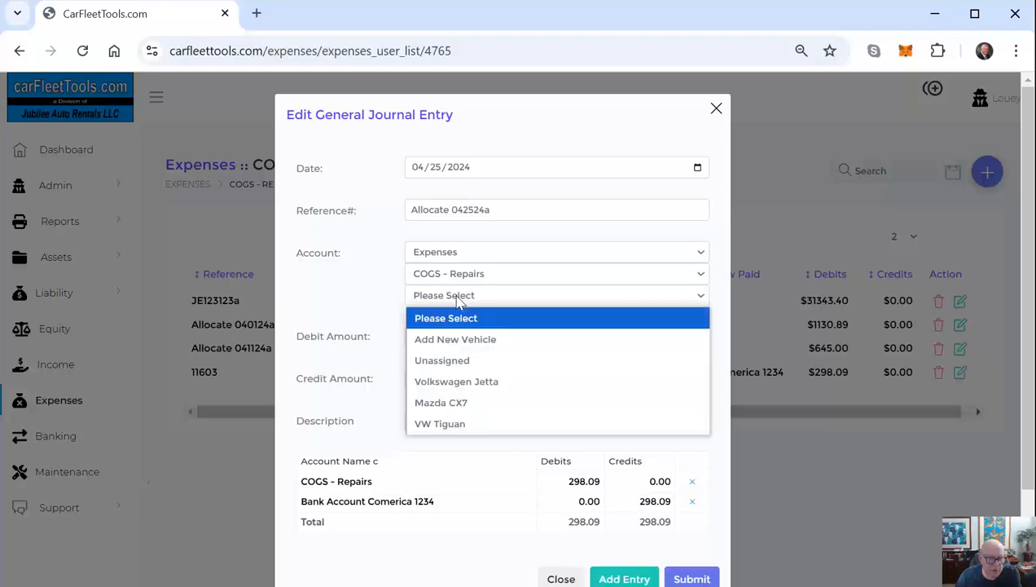
click(440, 403)
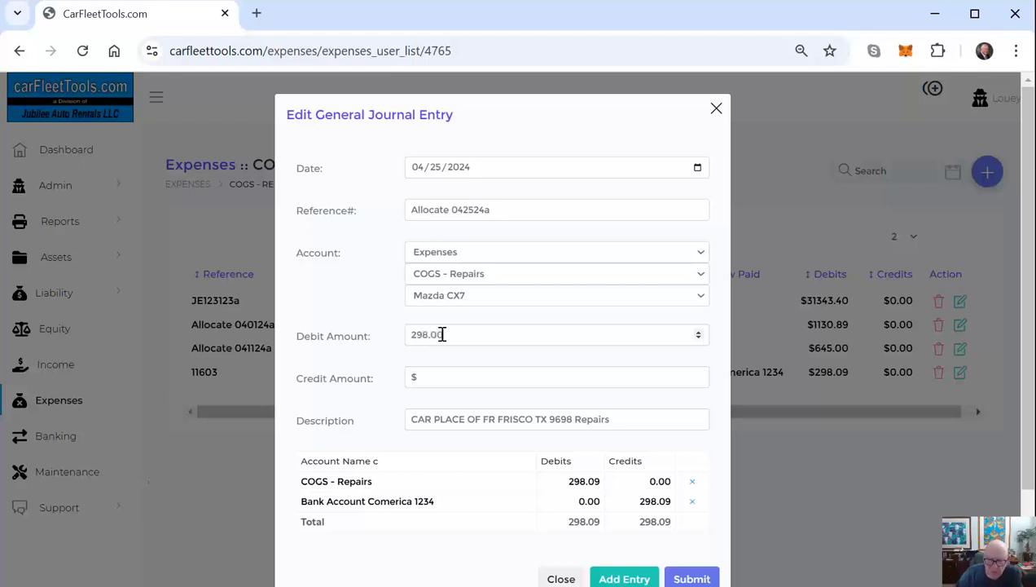
- Replace the description with "Replace Drivers Power Window Motor - 127890 miles" and add the Mazda CX7 line to the journal entry
drag(640, 424, 396, 437)
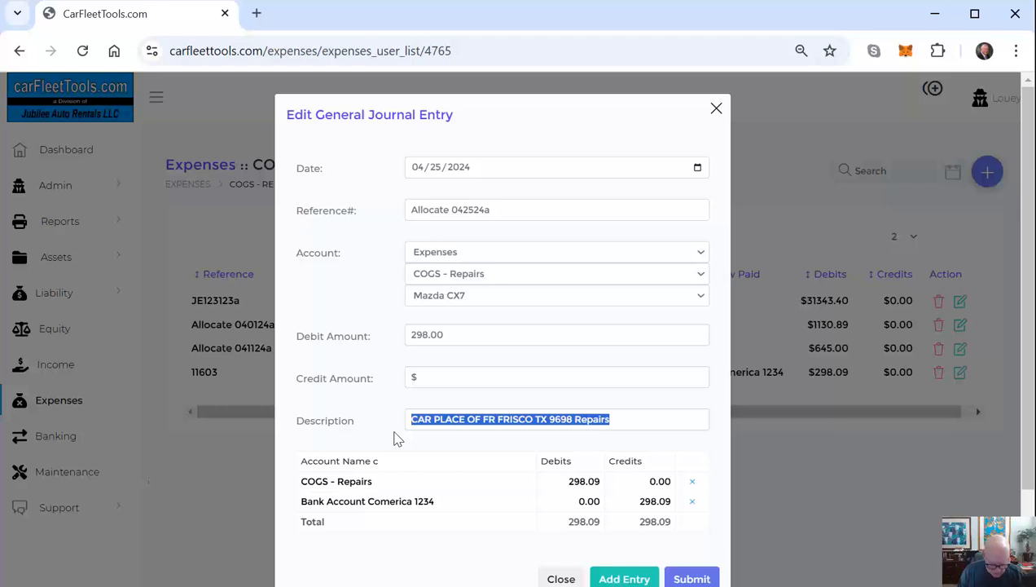
text(Rep)
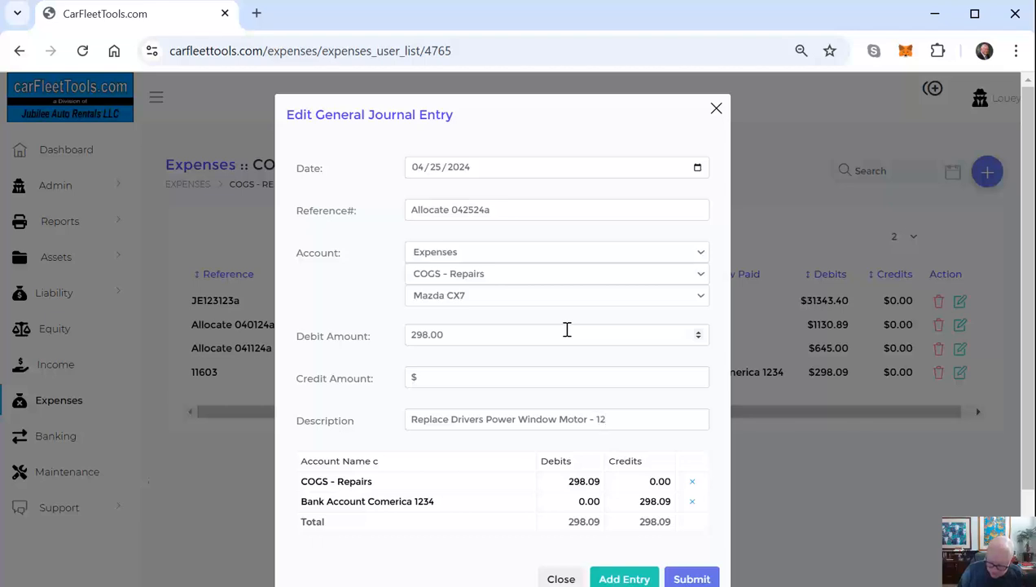
text(0)
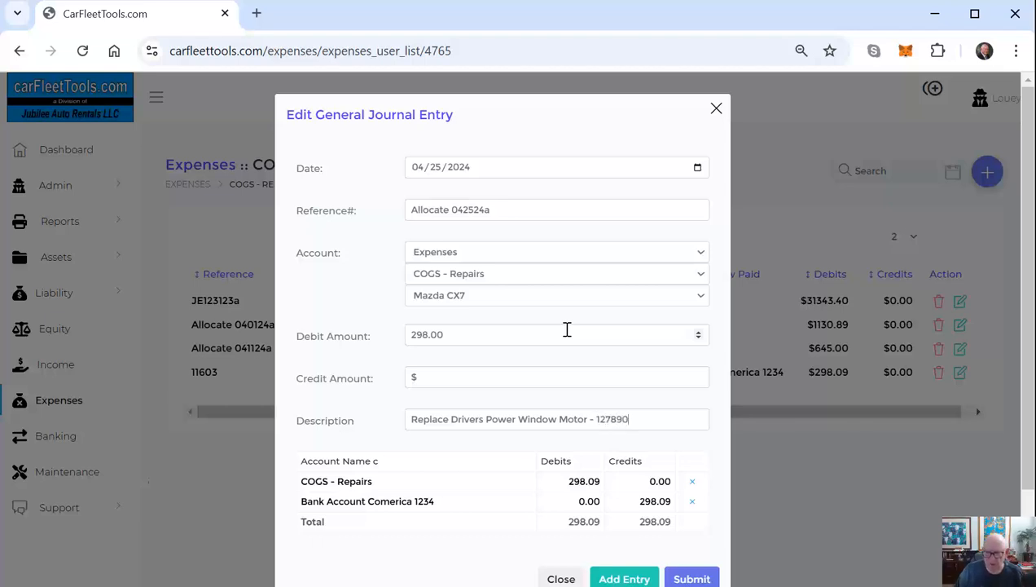
text( mi)
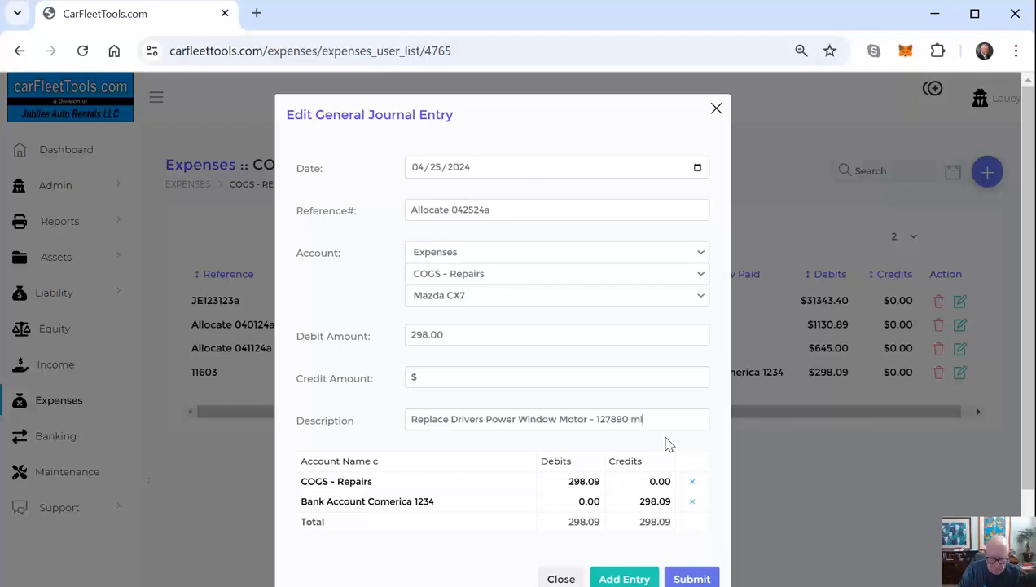
text(les)
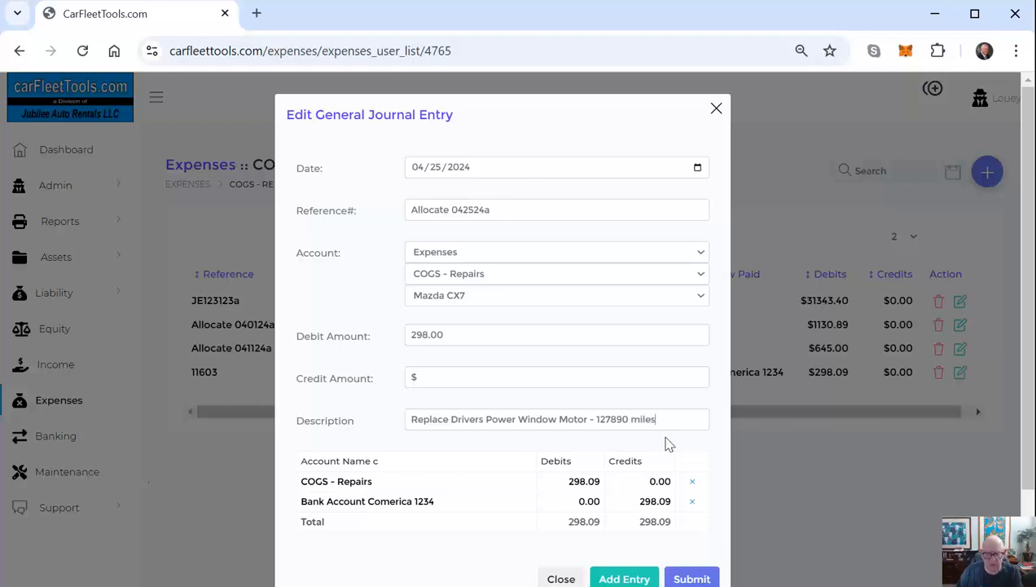
click(634, 578)
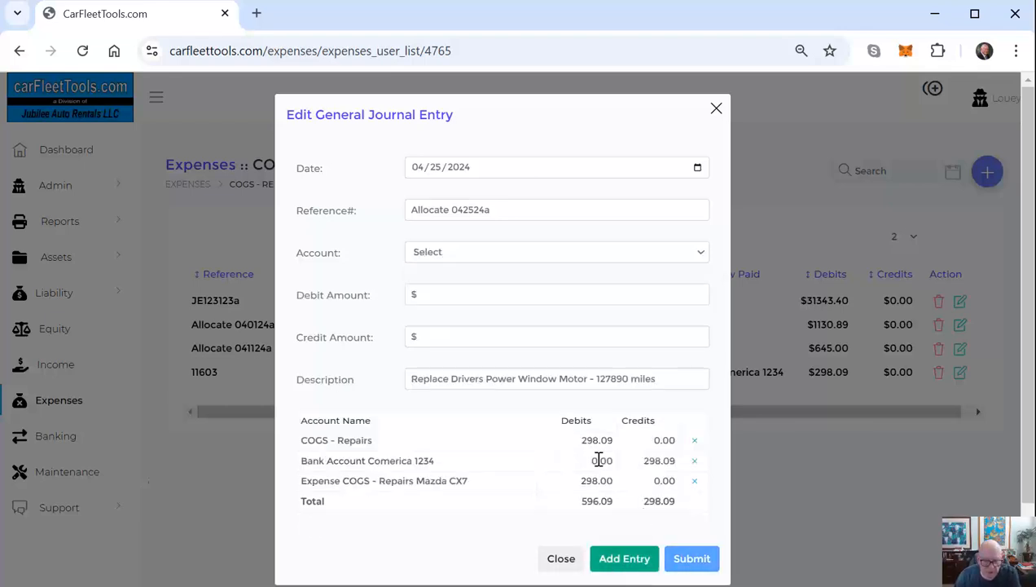
- Remove the original COGS - Repairs line without a vehicle and the 298.00 Mazda CX7 line from the journal entry
click(691, 445)
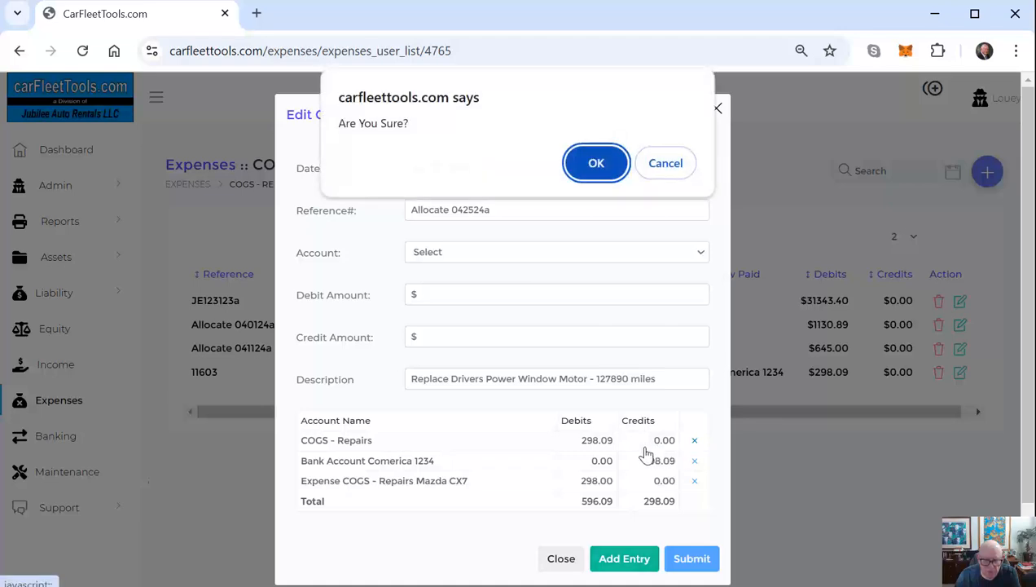
click(597, 155)
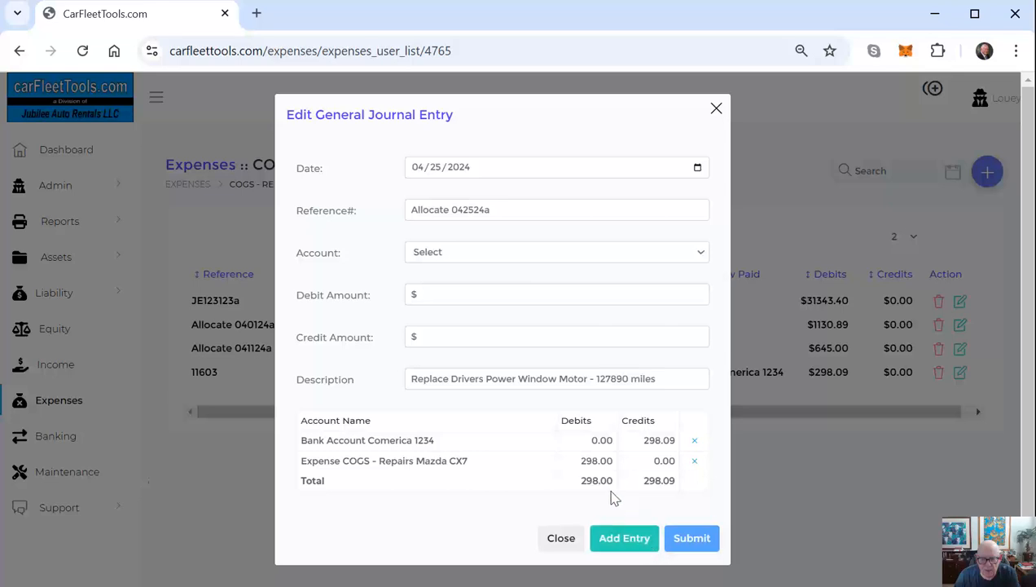
drag(676, 482, 639, 487)
click(613, 479)
click(694, 464)
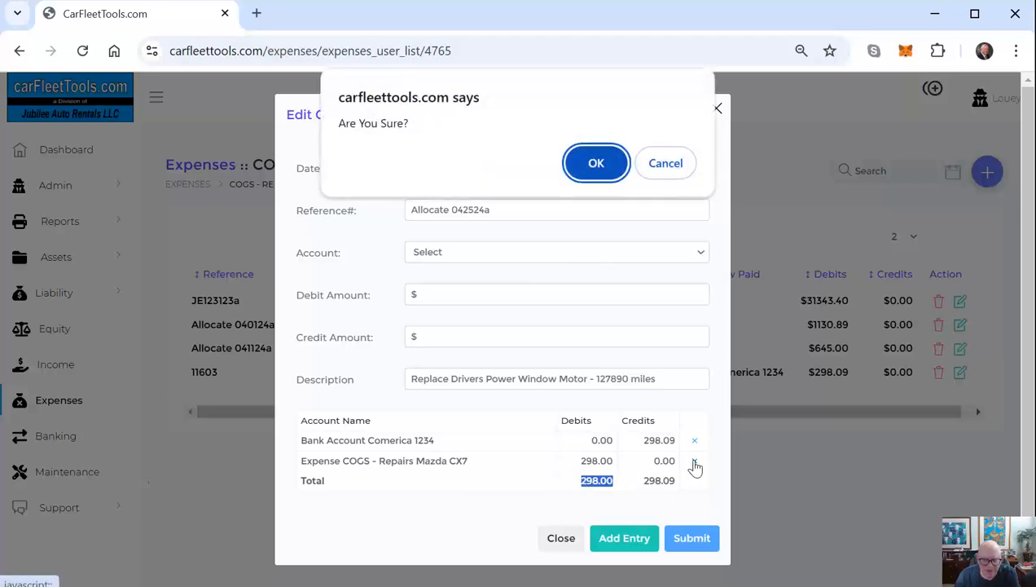
click(600, 167)
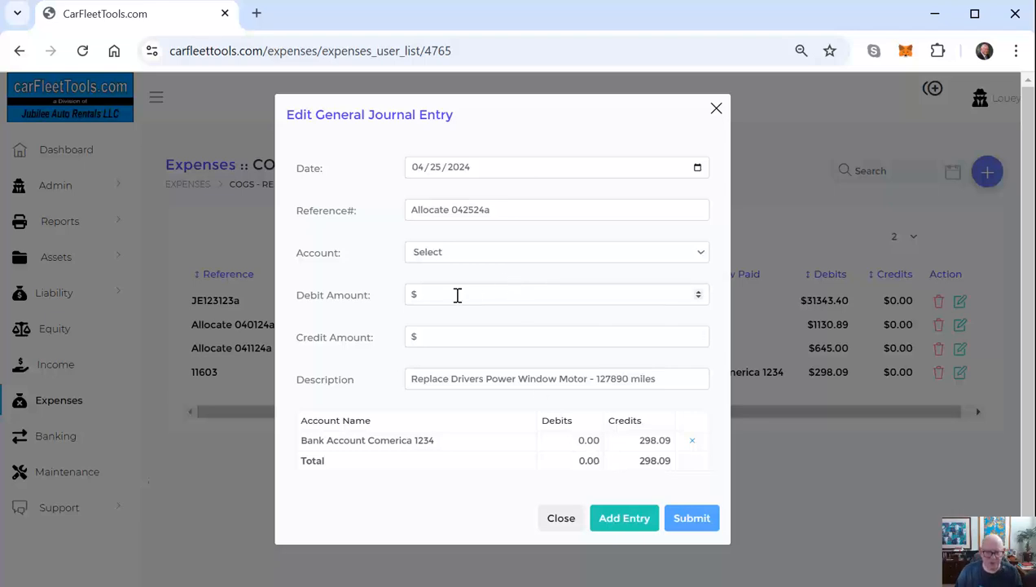
- Add a COGS - Repairs expense line for the Mazda CX7 with a debit of 298.09 and submit the Apr 25 2024 journal entry
click(435, 259)
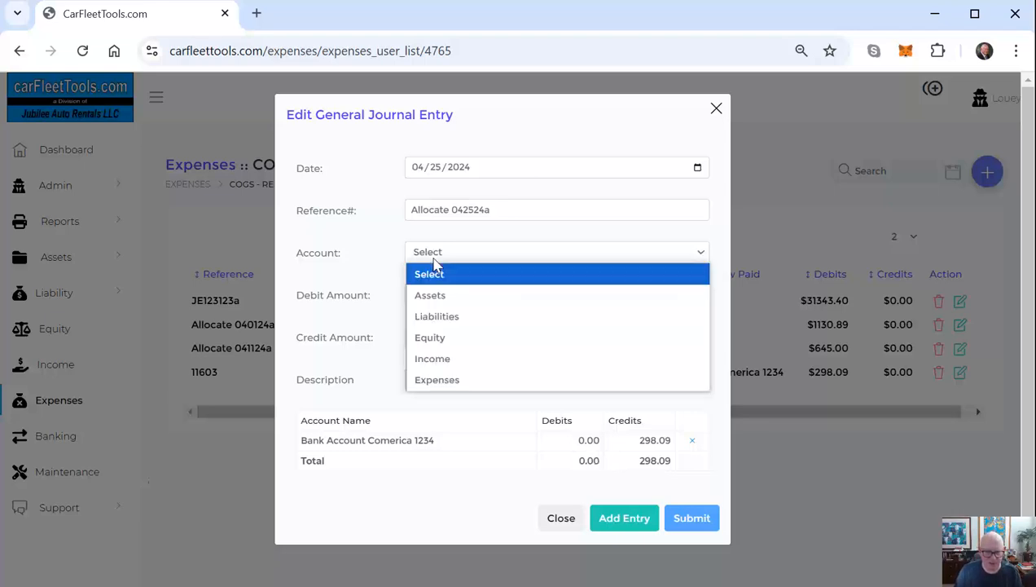
click(435, 380)
click(446, 277)
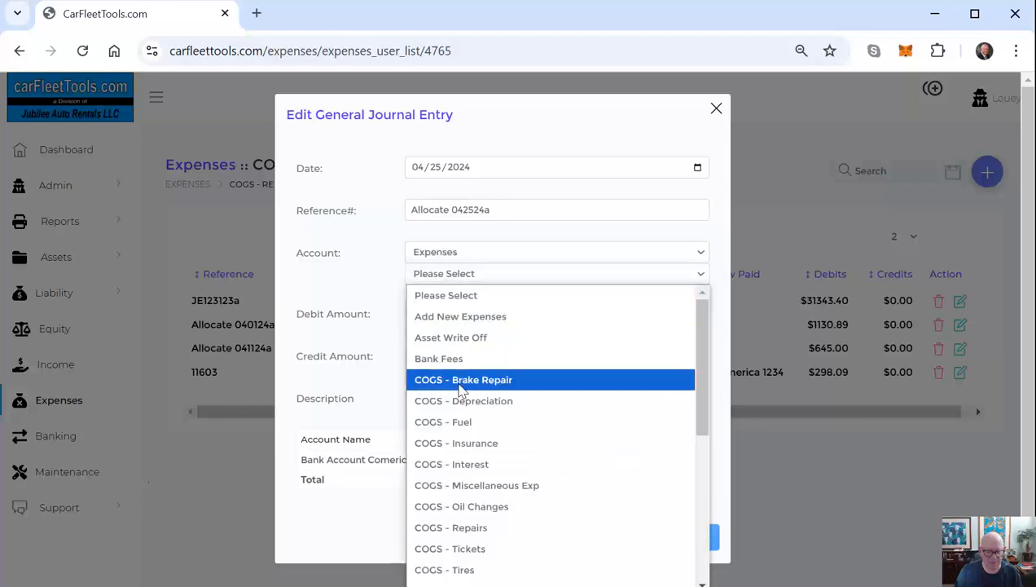
click(458, 527)
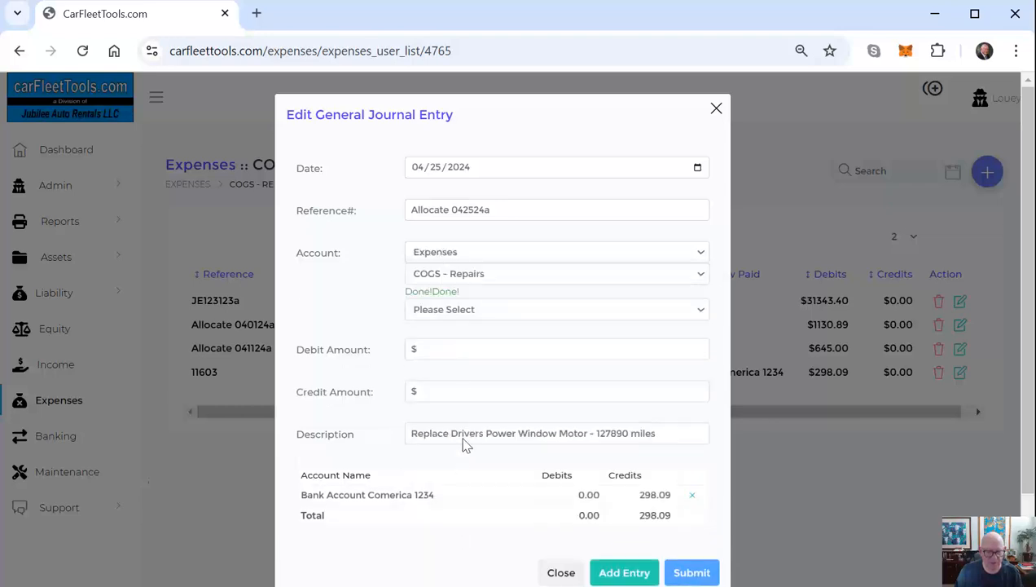
click(449, 298)
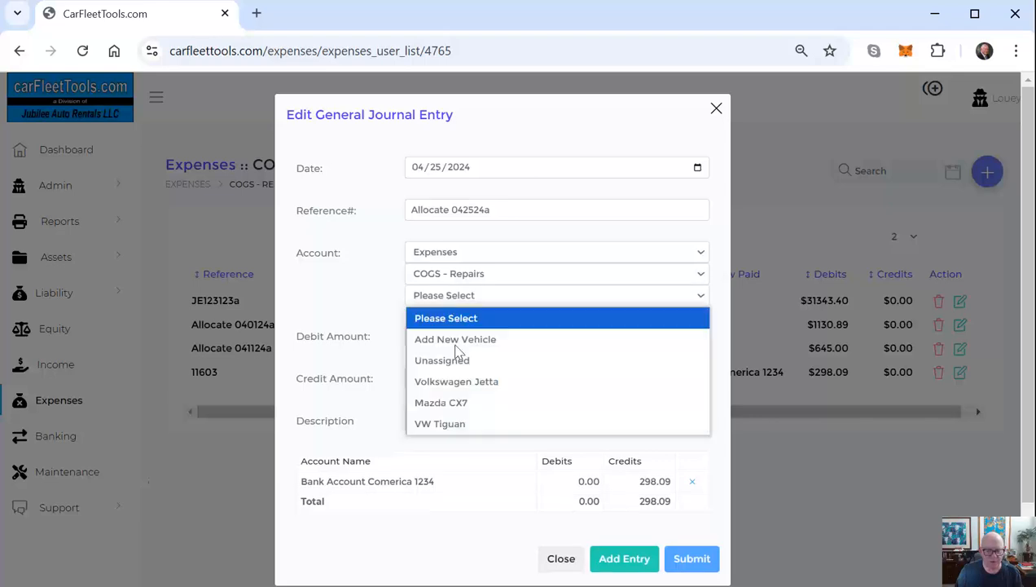
click(450, 405)
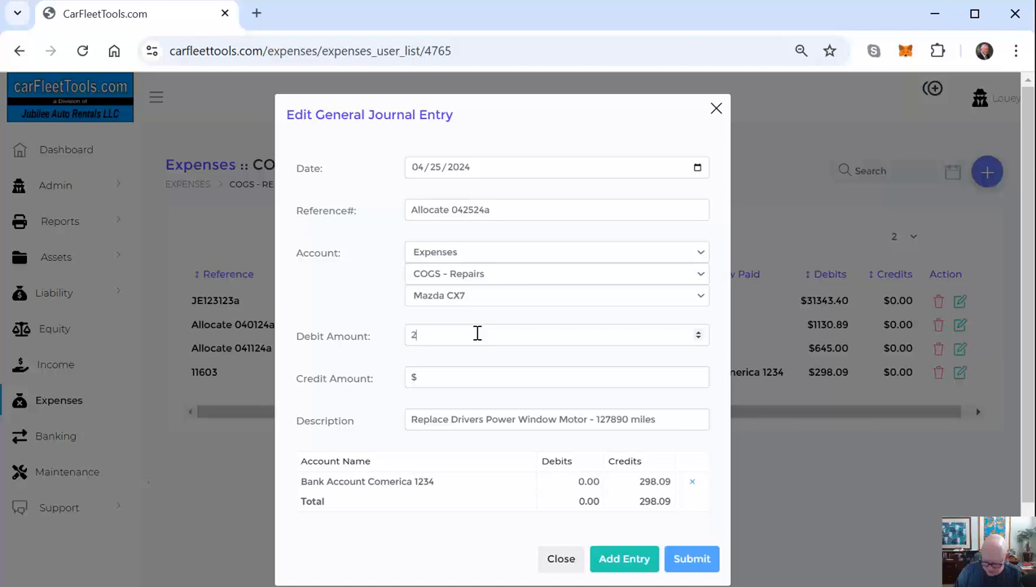
click(478, 334)
text(298.09)
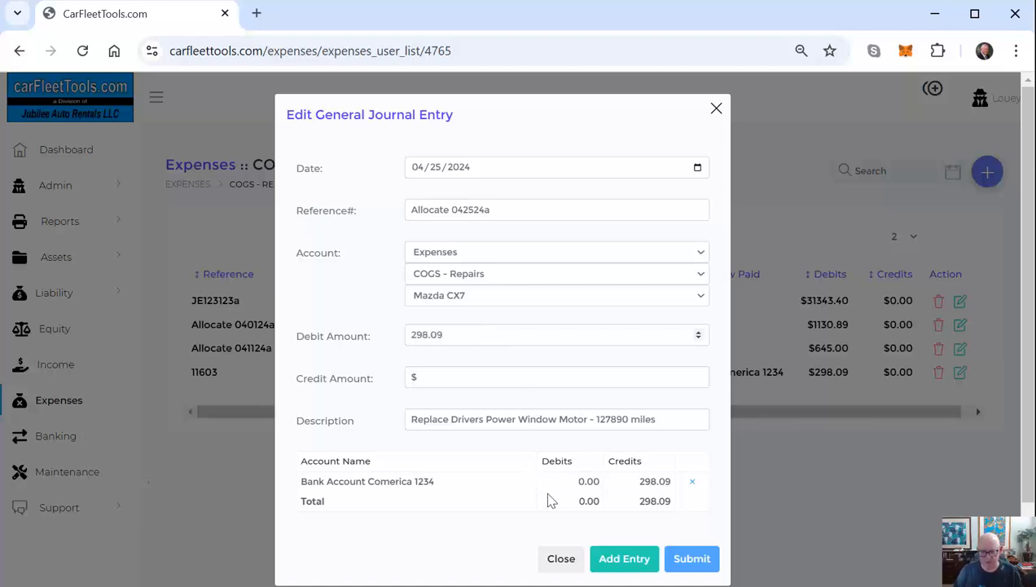
click(626, 562)
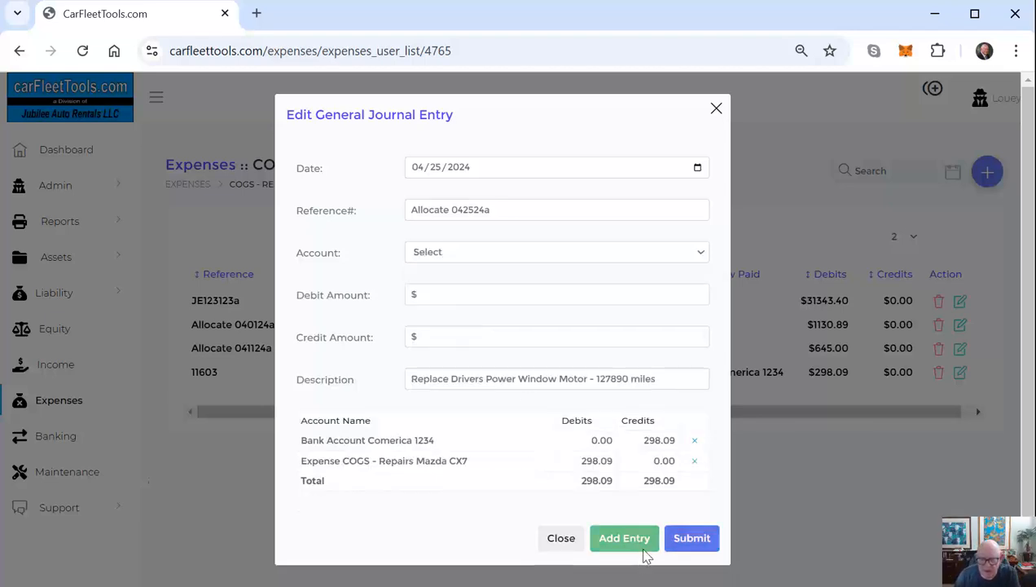
click(692, 538)
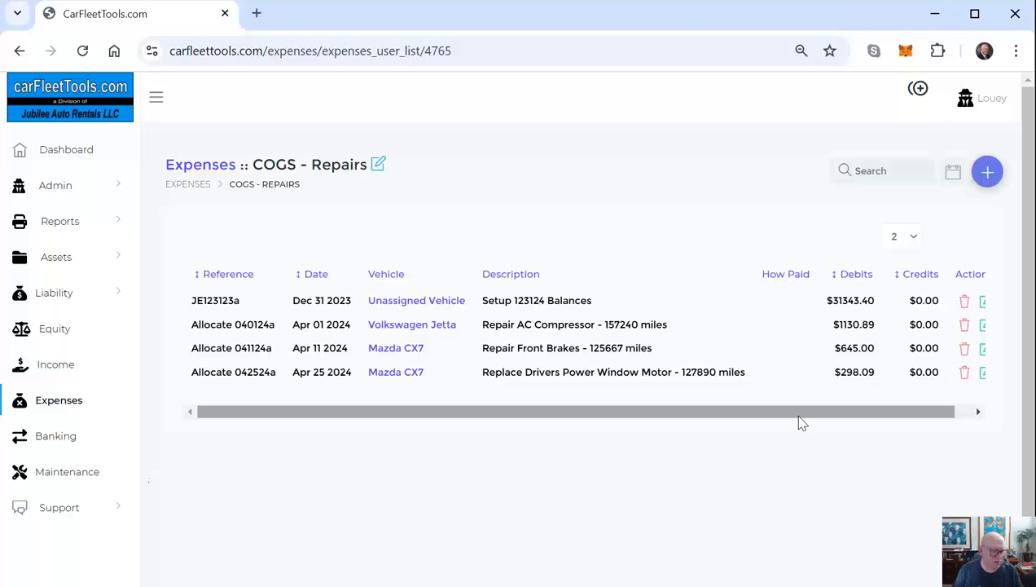
- Open the COGS - Oil Changes account from the Cost of Goods Sold expenses
click(51, 404)
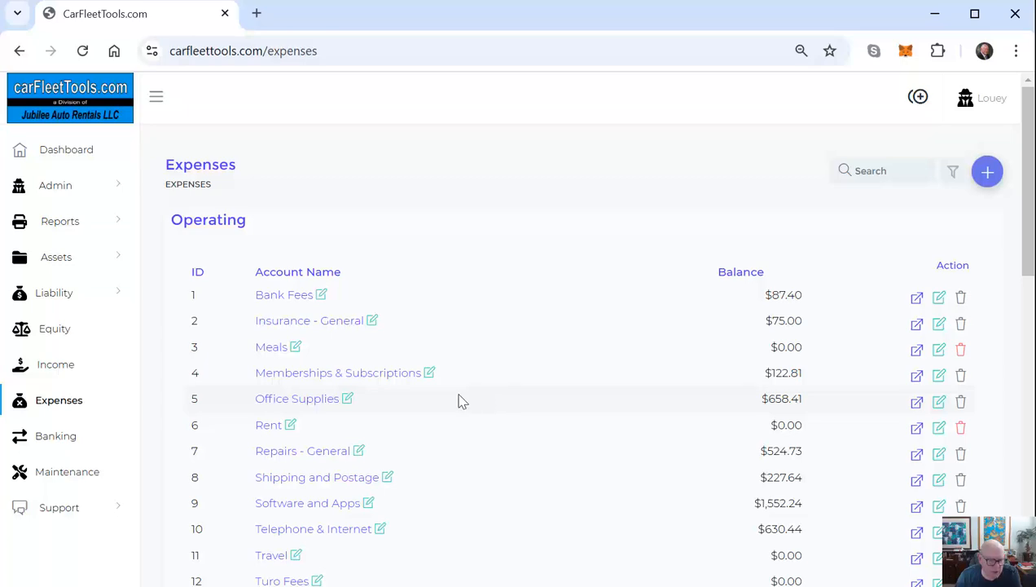
scroll(458, 400, down, 4)
scroll(458, 400, down, 2)
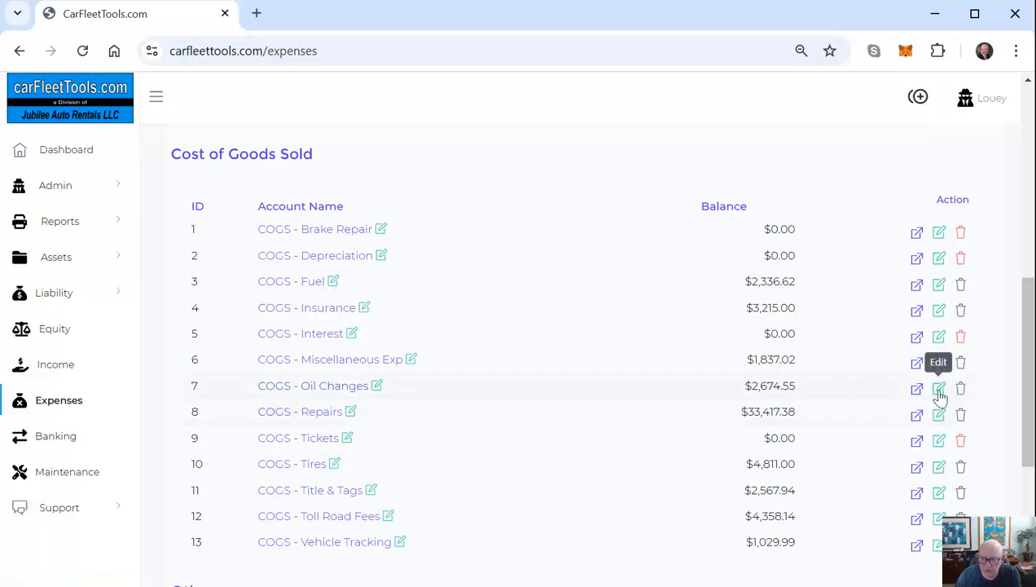
click(347, 387)
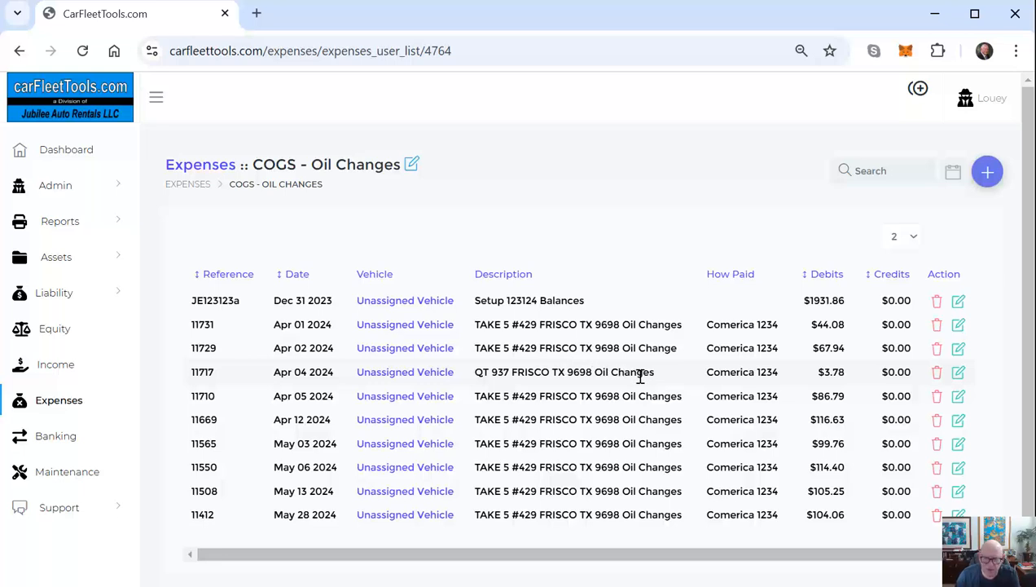
- Edit the Apr 04 2024 QT 937 entry, removing its COGS - Oil Changes line and setting the reference to "Allocate 040424a"
click(959, 372)
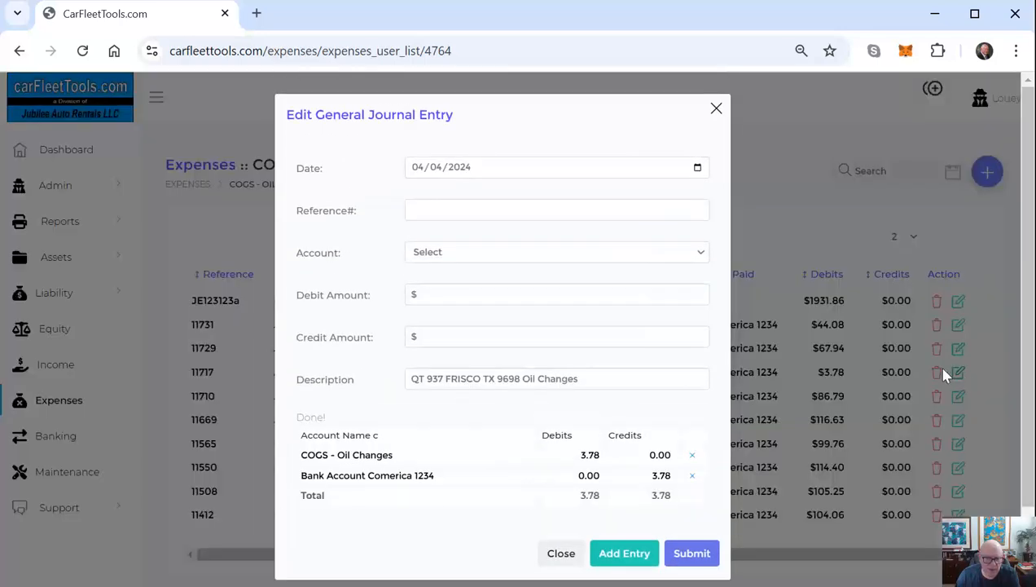
click(693, 445)
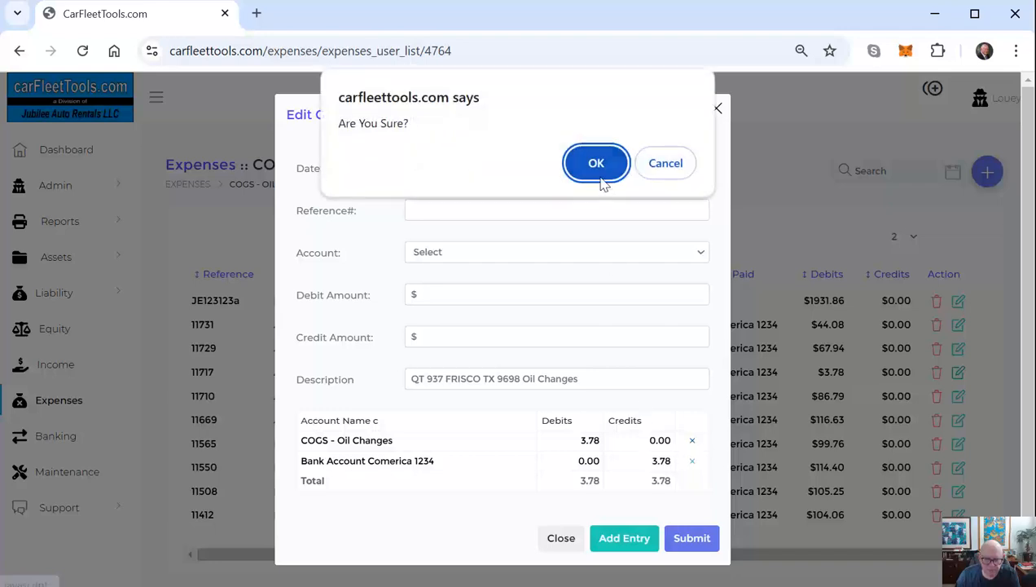
click(599, 171)
click(487, 208)
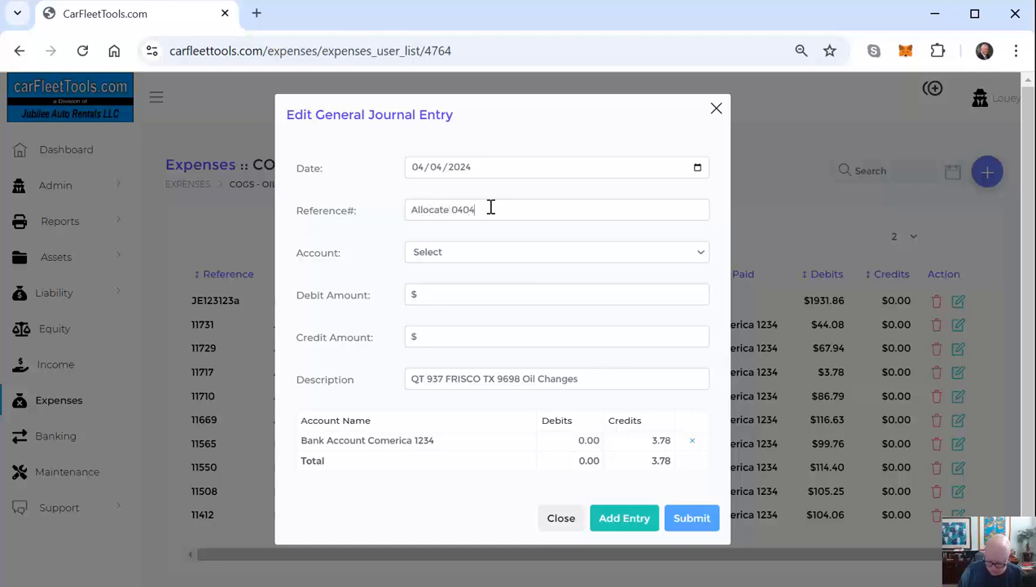
- Add a COGS - Fuel expense line with the vehicle Unassigned and a debit of 3.78 to the journal entry
click(453, 255)
click(452, 381)
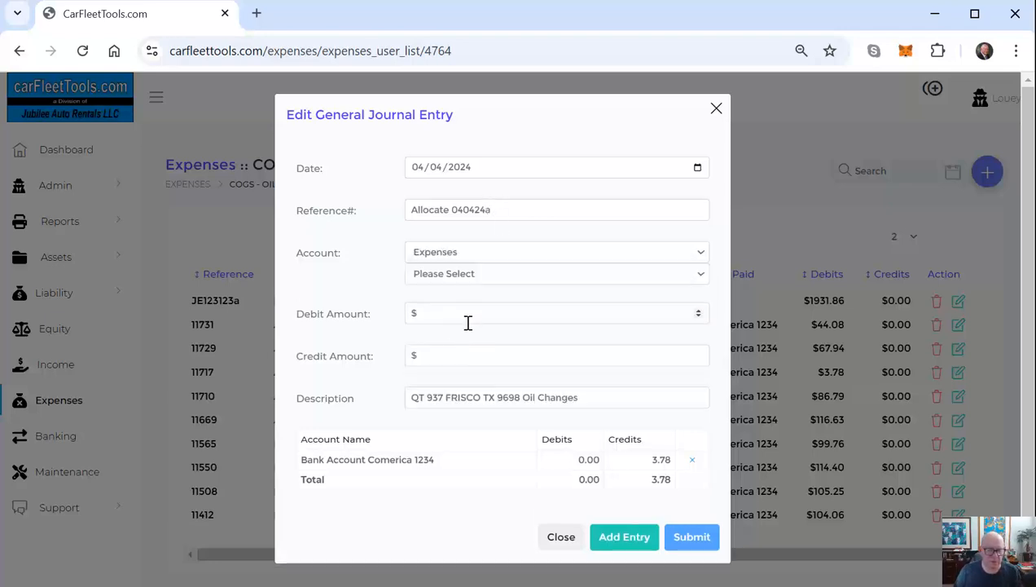
click(455, 278)
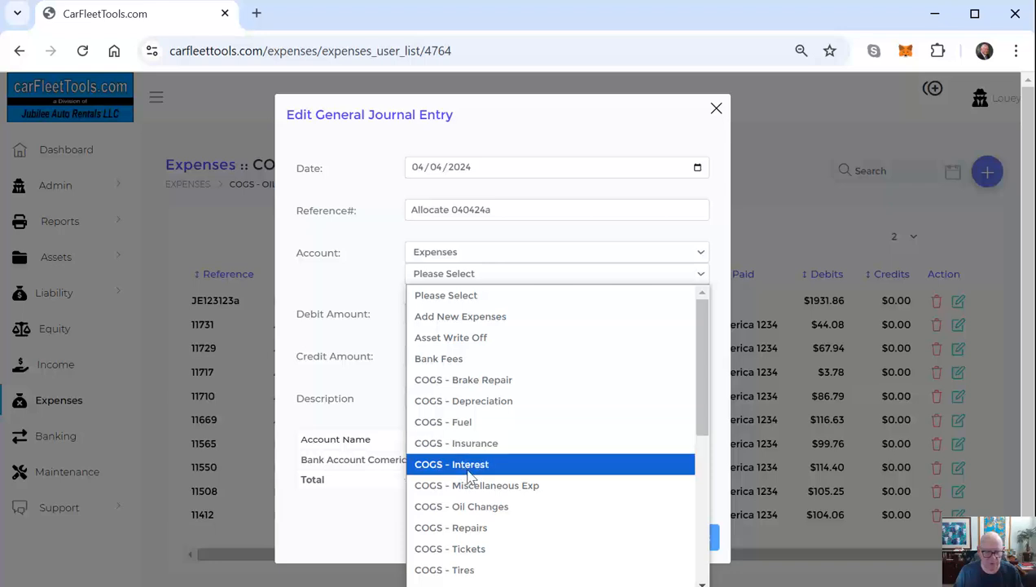
click(468, 422)
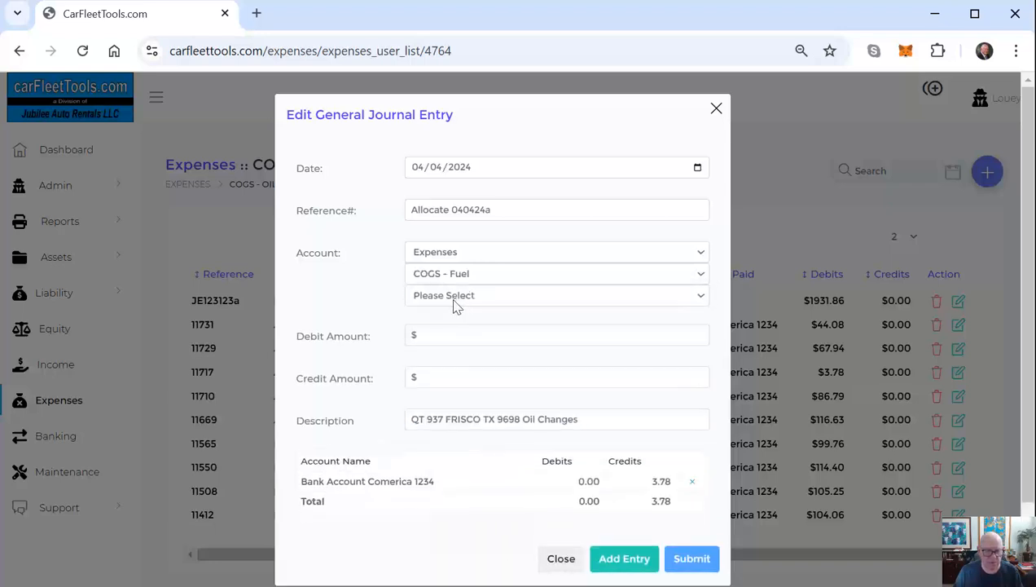
click(452, 299)
click(441, 361)
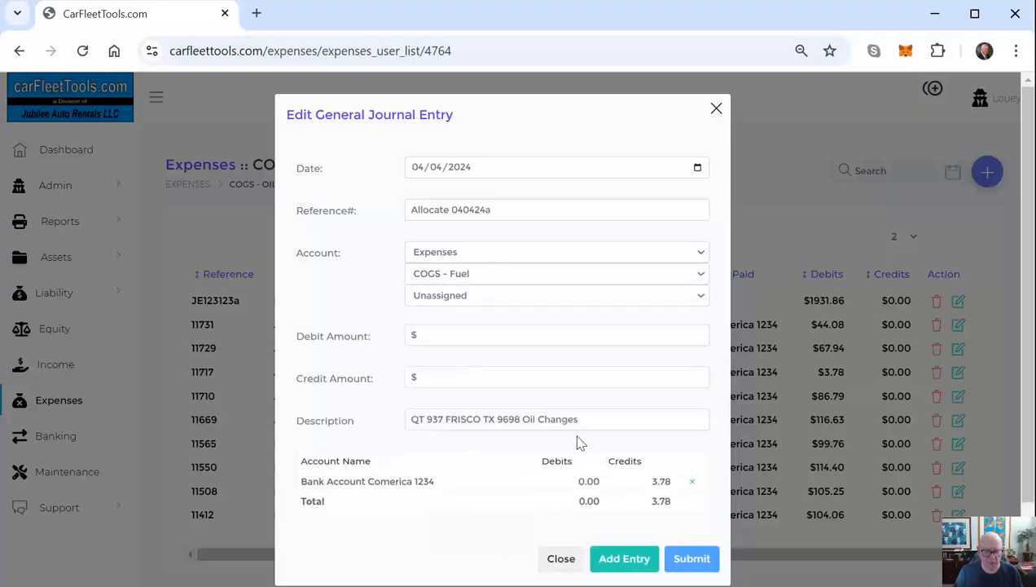
click(444, 329)
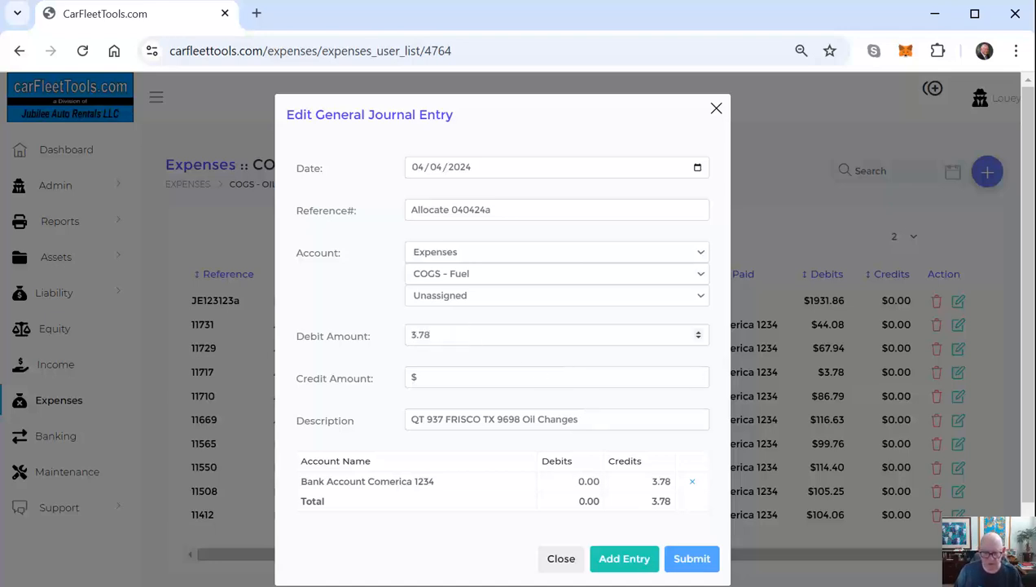
click(620, 564)
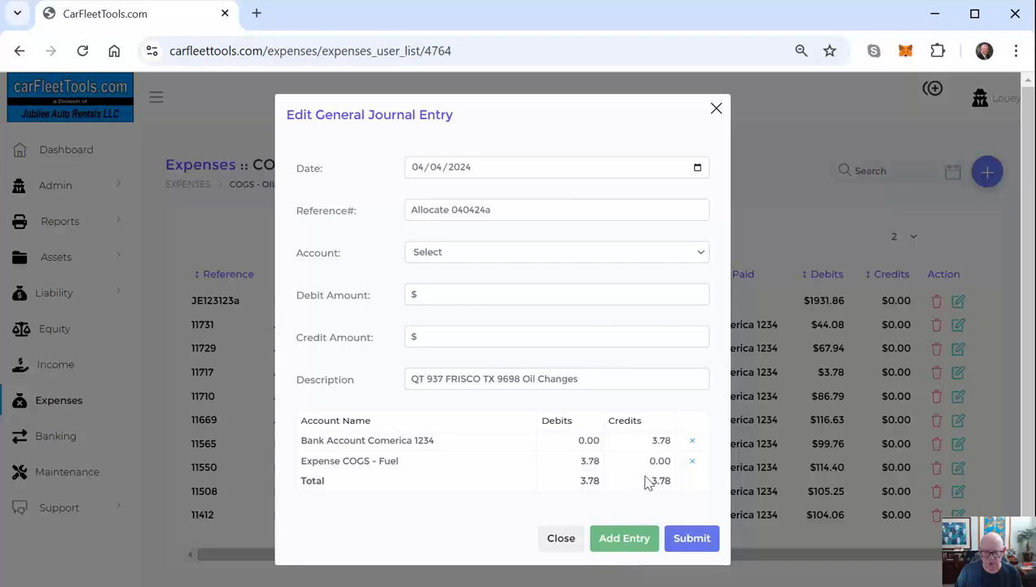
- Submit the edited Apr 04 2024 QT 937 journal entry
click(699, 546)
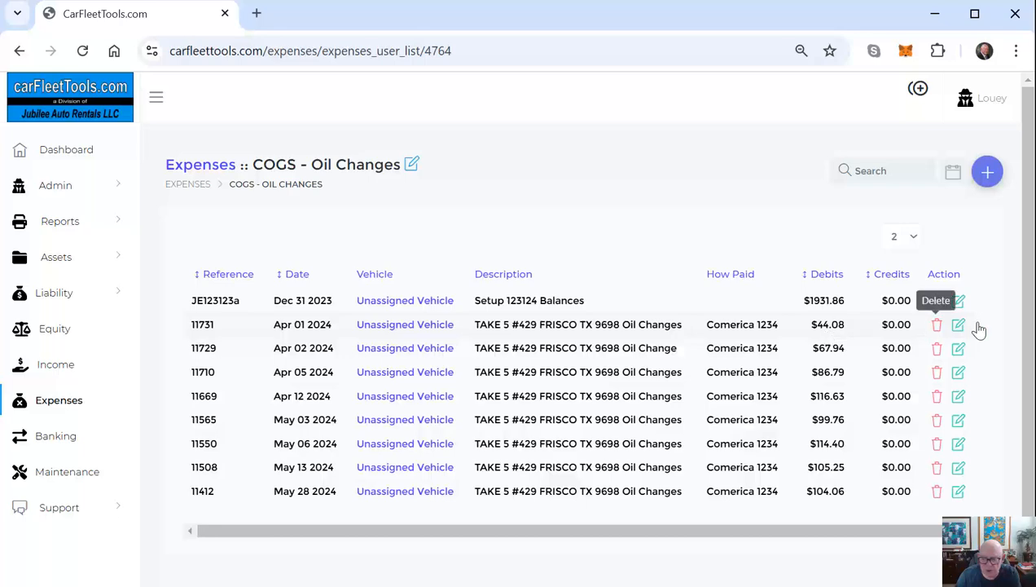
- Open the Apr 01 2024 TAKE 5 oil change entry for editing and set its reference to "Allocate 040124b"
click(959, 325)
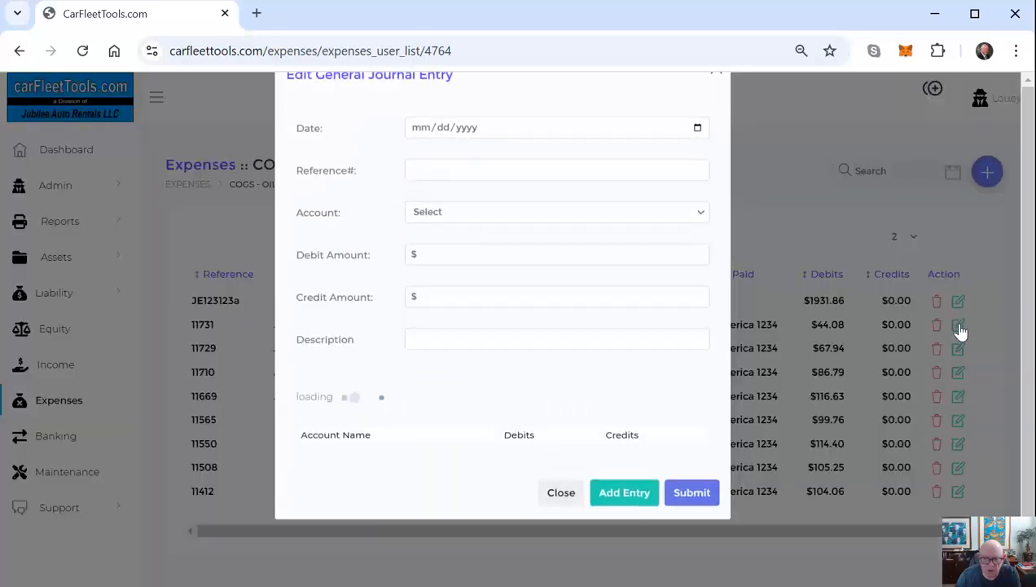
click(456, 209)
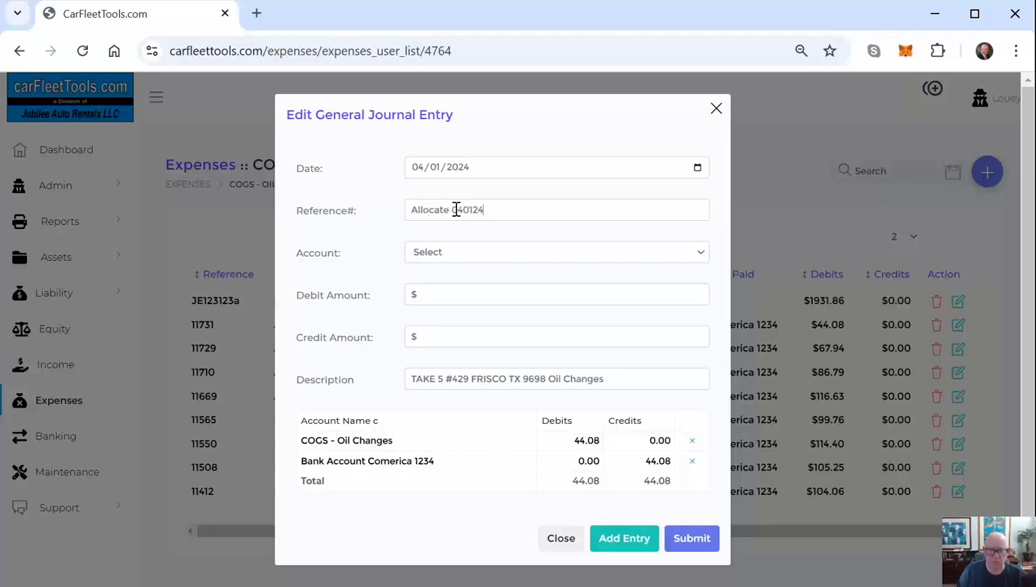
text(Allocate 040124b)
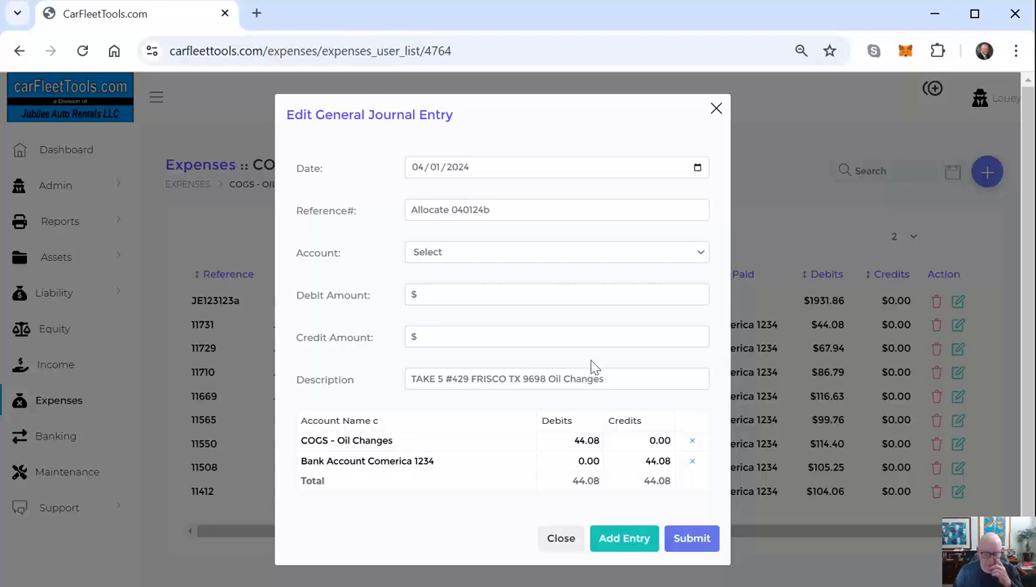
- Add a COGS - Oil Changes expense line for the Volkswagen Jetta with a debit of 44.08 to the journal entry
click(450, 259)
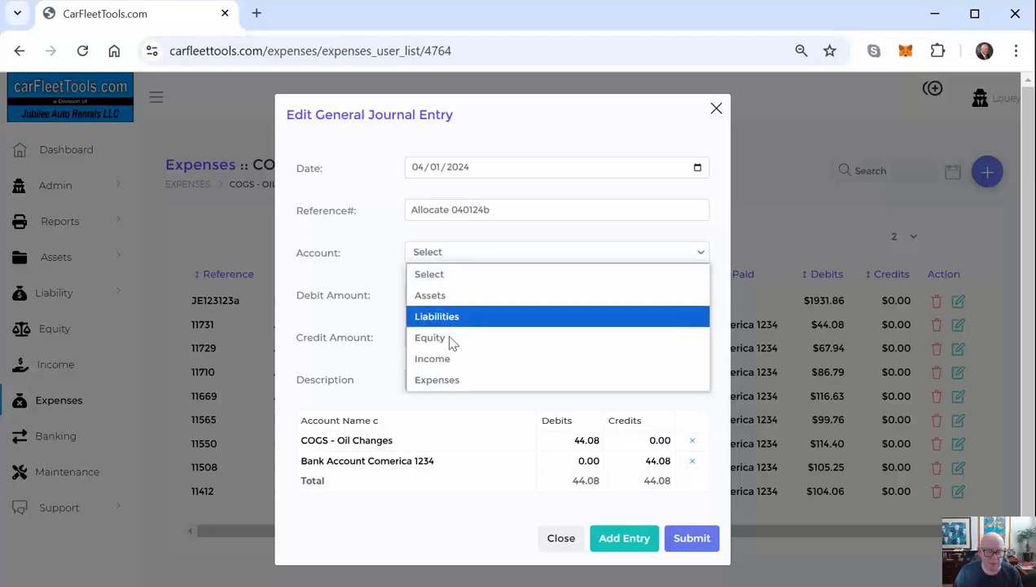
click(439, 383)
click(439, 275)
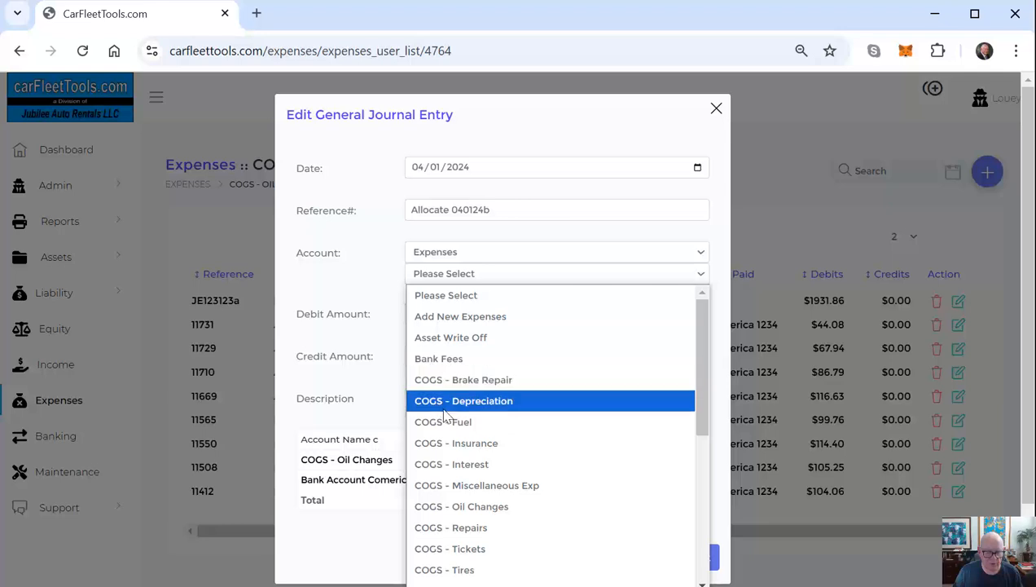
click(456, 506)
click(444, 298)
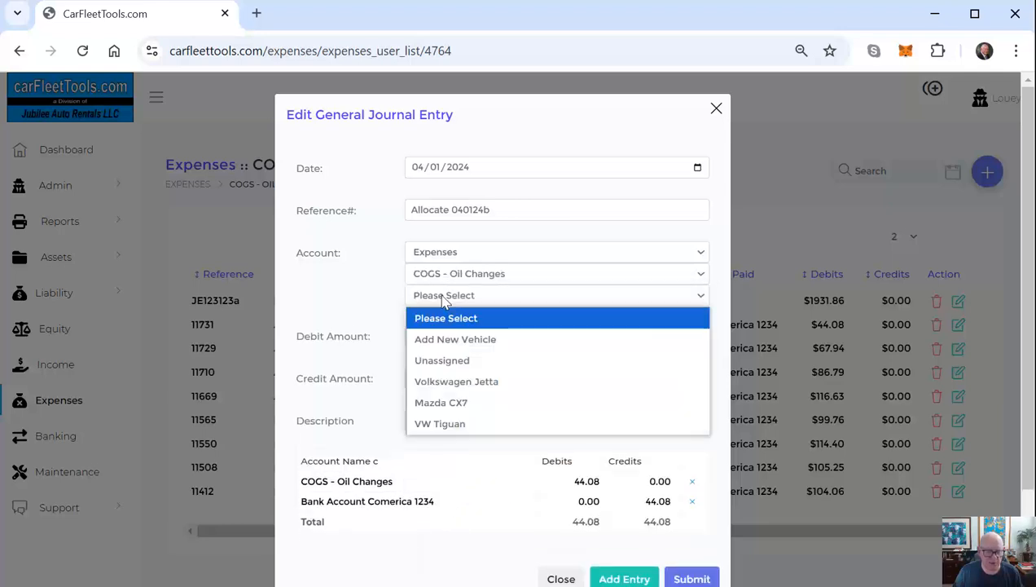
click(442, 383)
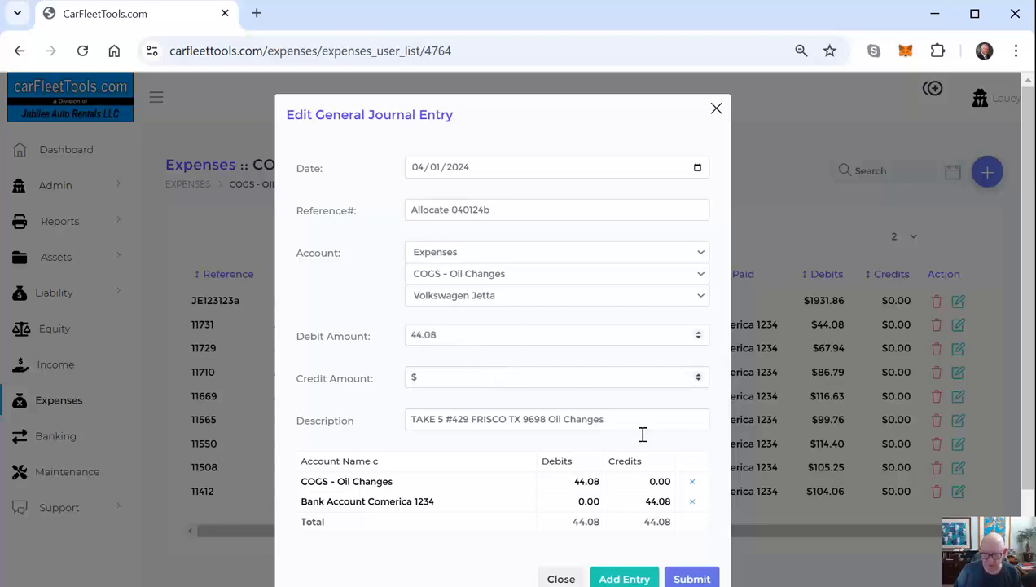
click(652, 578)
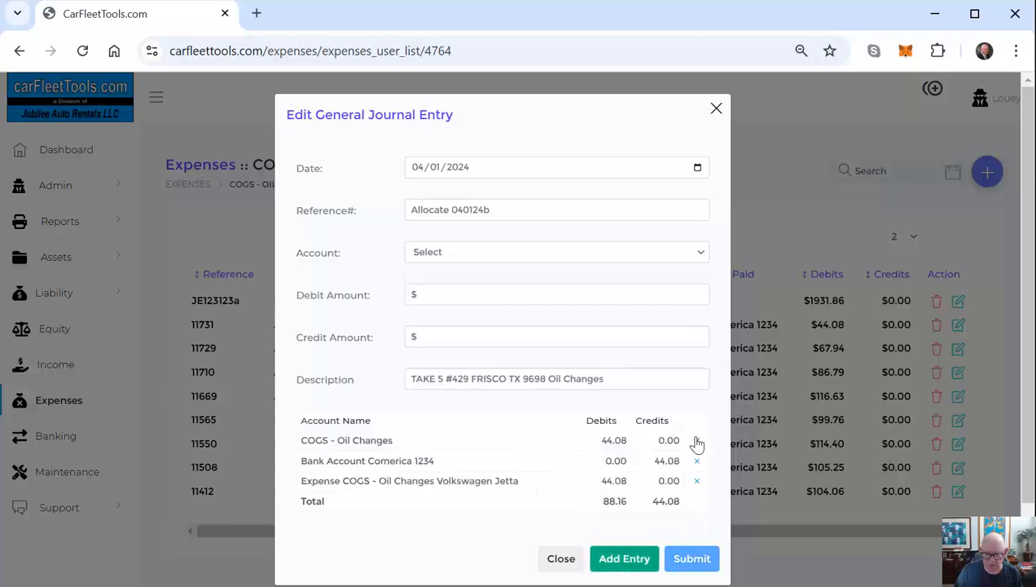
- Remove the original COGS - Oil Changes line without a vehicle and submit the Apr 01 2024 journal entry
click(696, 441)
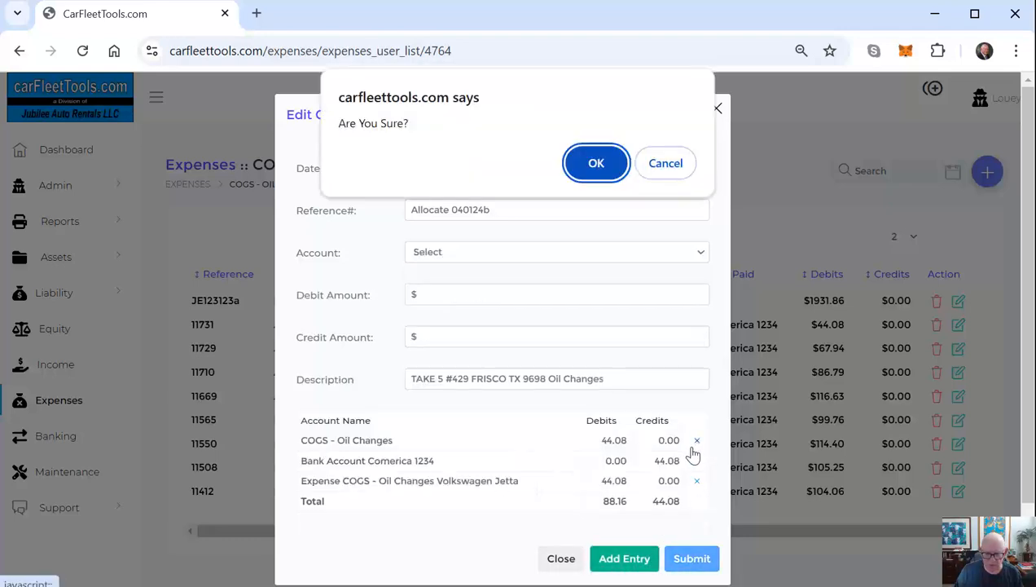
click(606, 167)
click(695, 539)
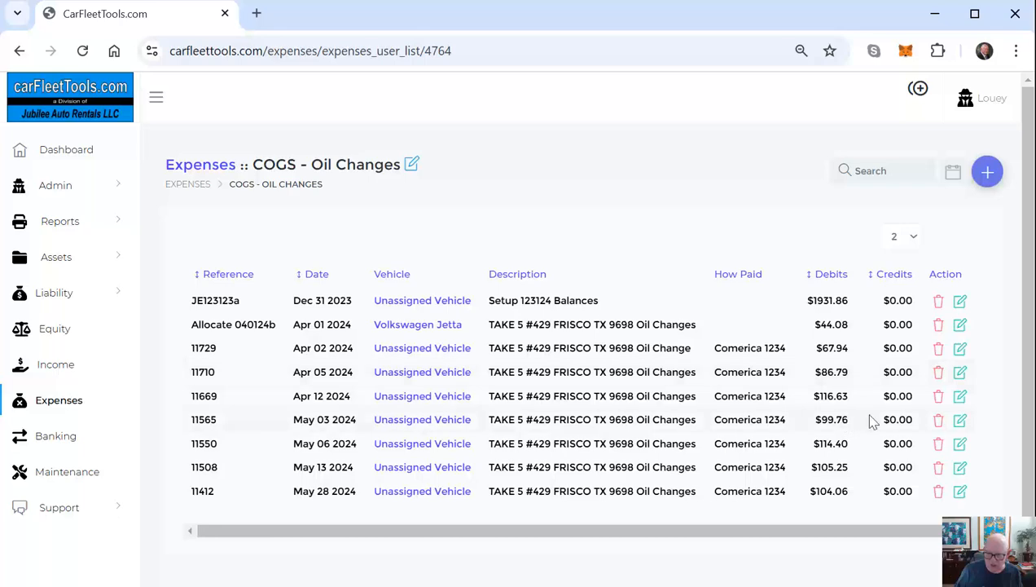
- Open the May 03 2024 TAKE 5 oil change entry for editing and set its reference to "Allocate 050324a"
double_click(834, 420)
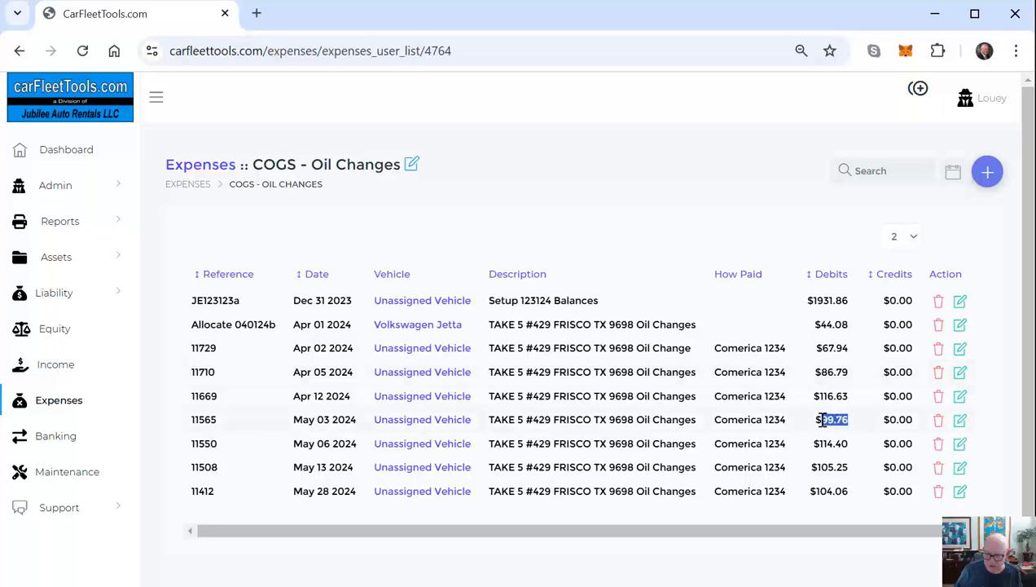
click(960, 420)
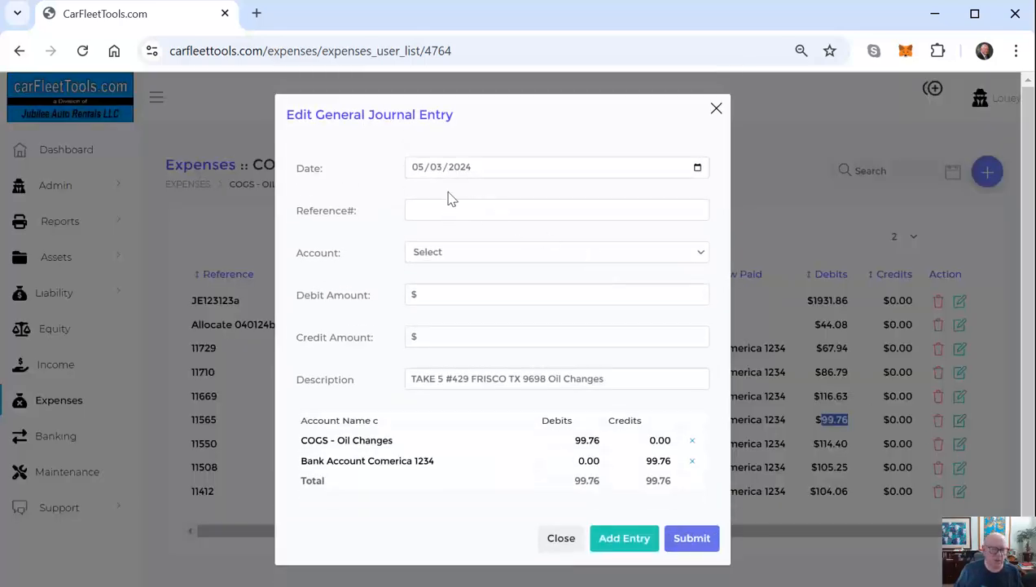
click(441, 211)
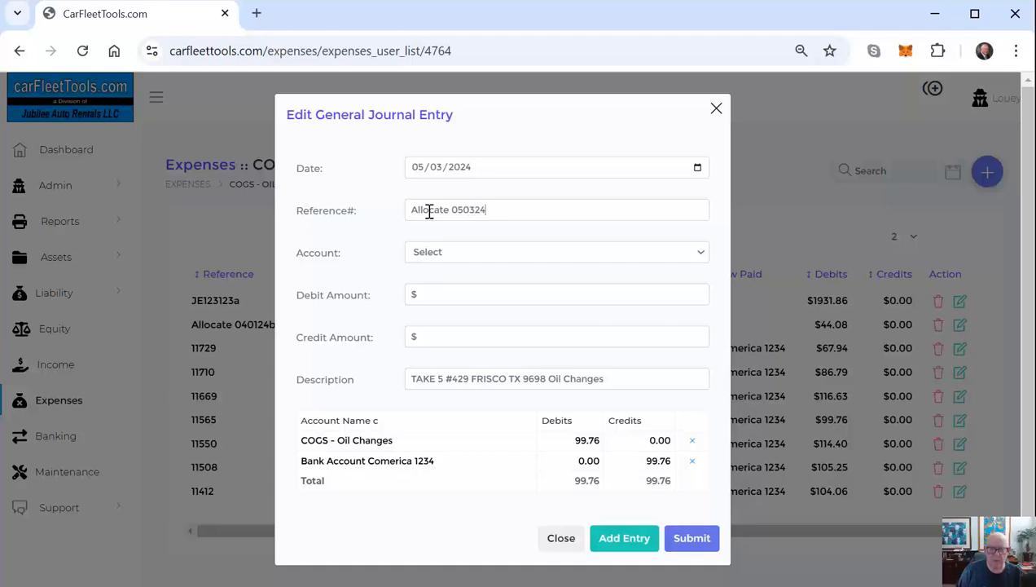
text(a)
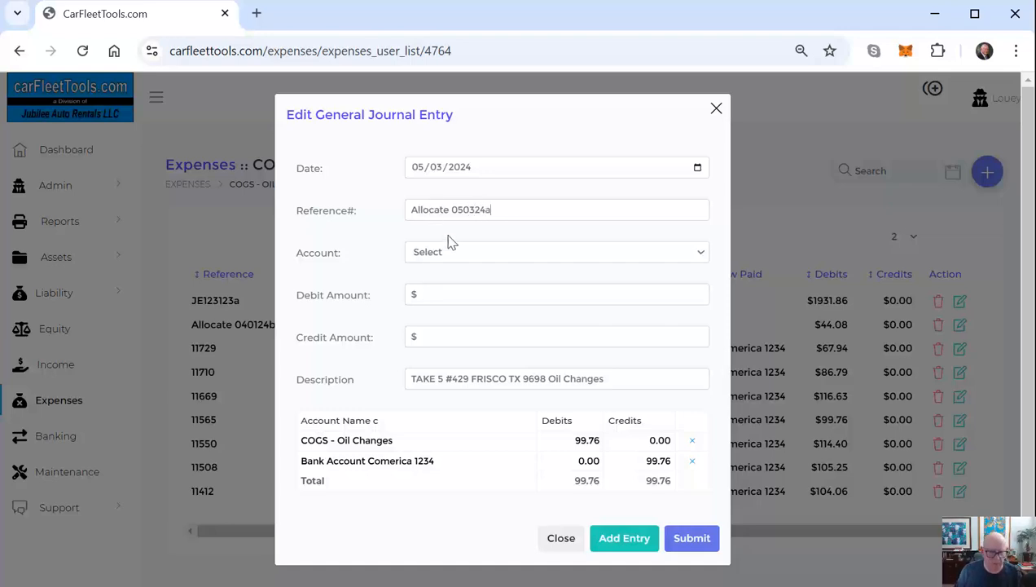
- Add a COGS - Oil Changes expense line for the Mazda CX7 with a debit of 99.76 to the journal entry
click(451, 256)
click(439, 382)
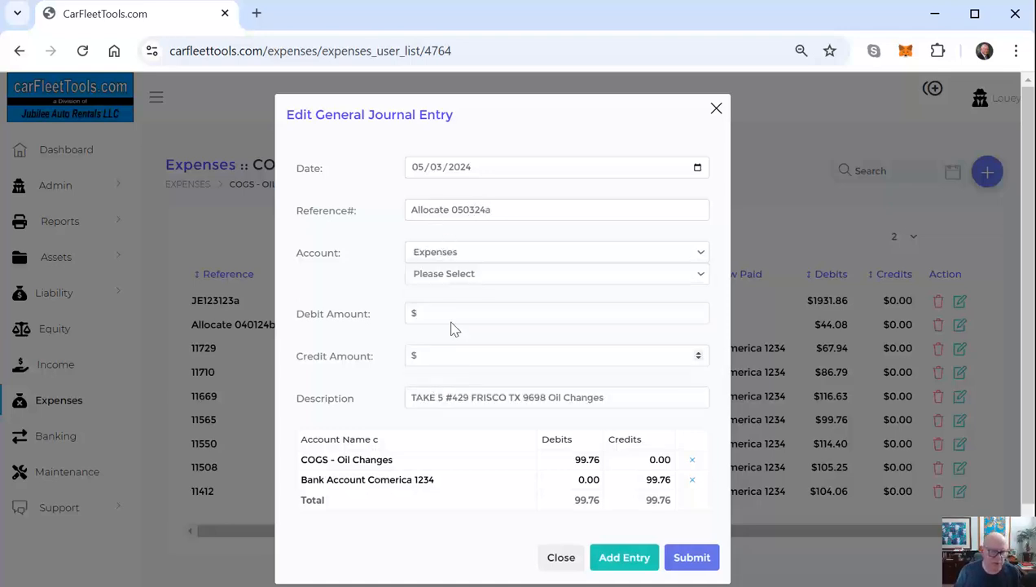
click(442, 276)
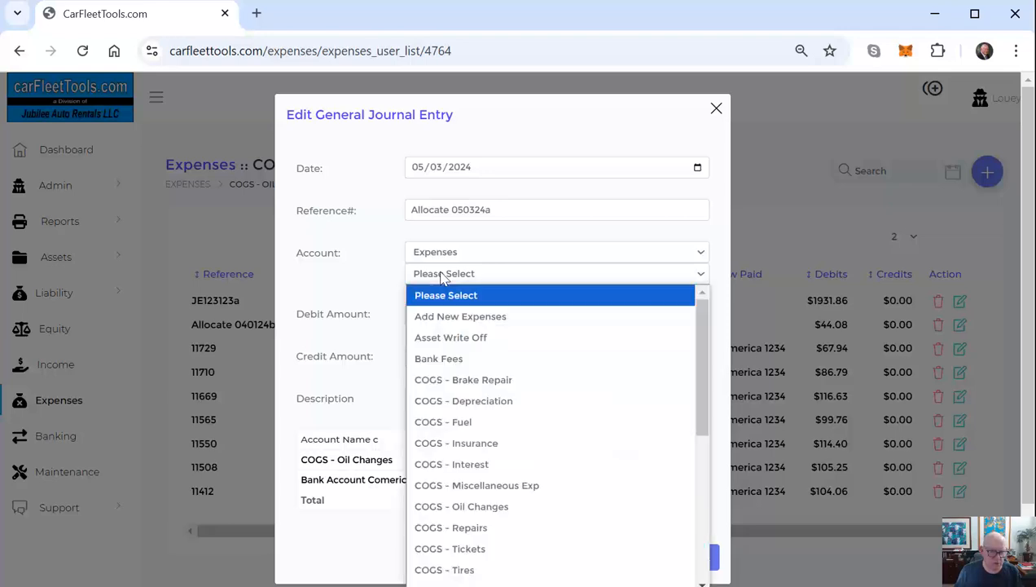
click(439, 507)
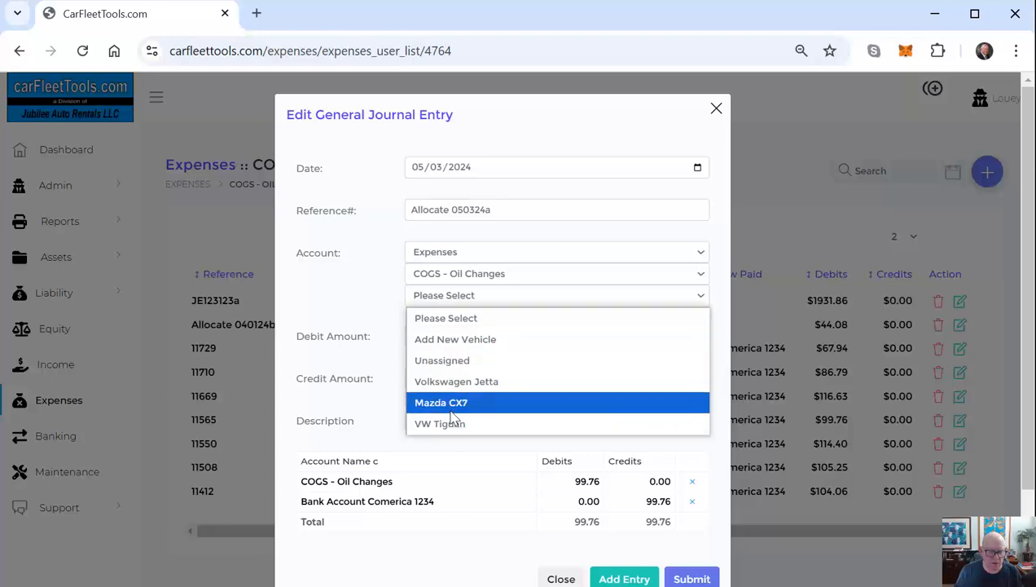
click(461, 395)
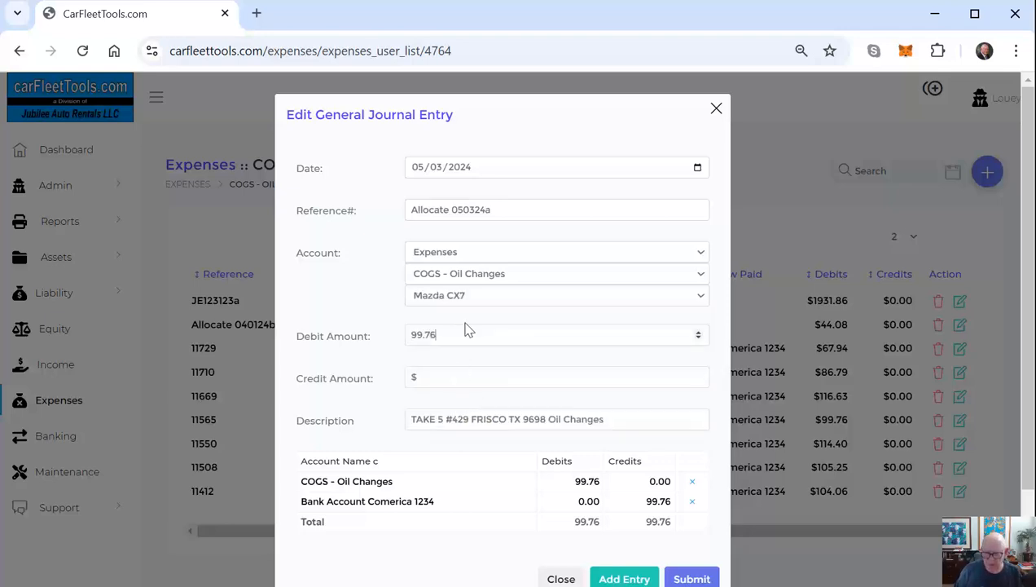
click(619, 576)
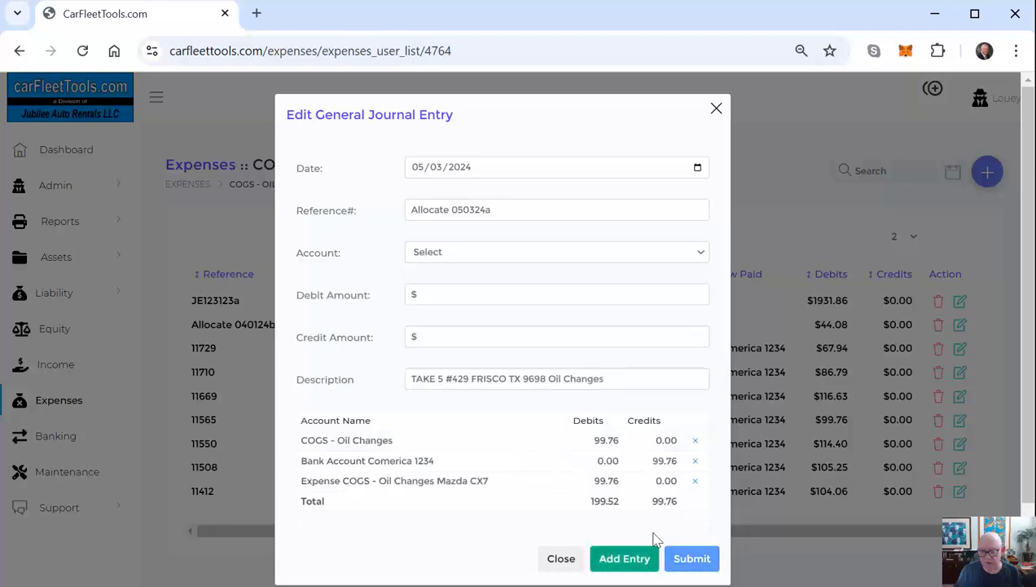
- Remove the original COGS - Oil Changes line without a vehicle and submit the May 03 2024 journal entry
click(695, 440)
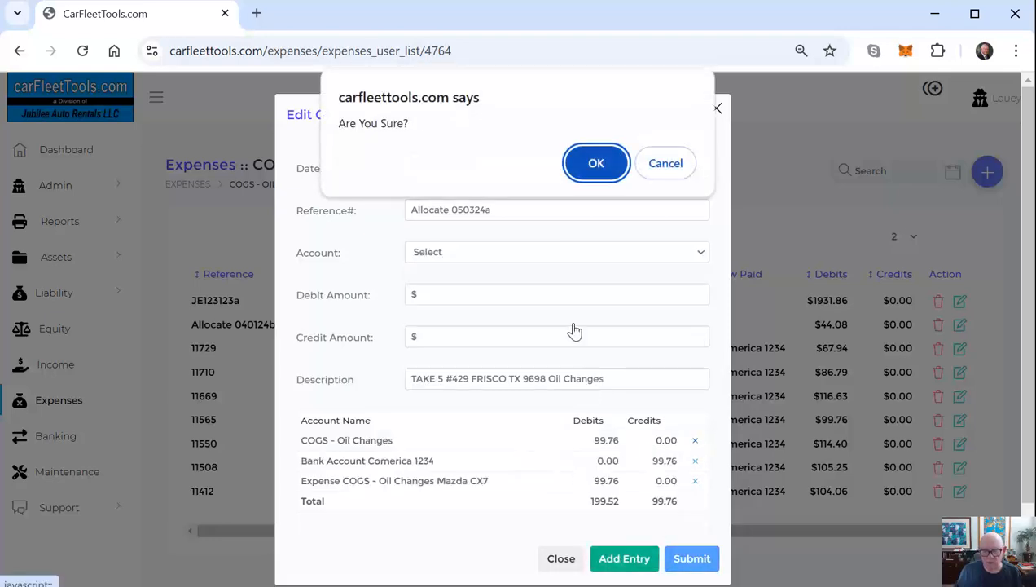
click(597, 164)
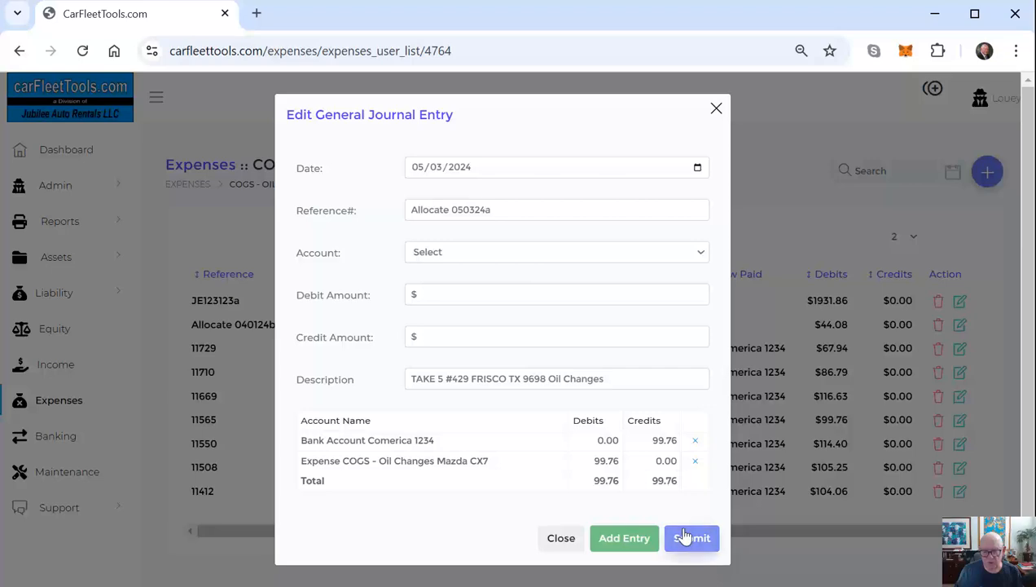
click(686, 536)
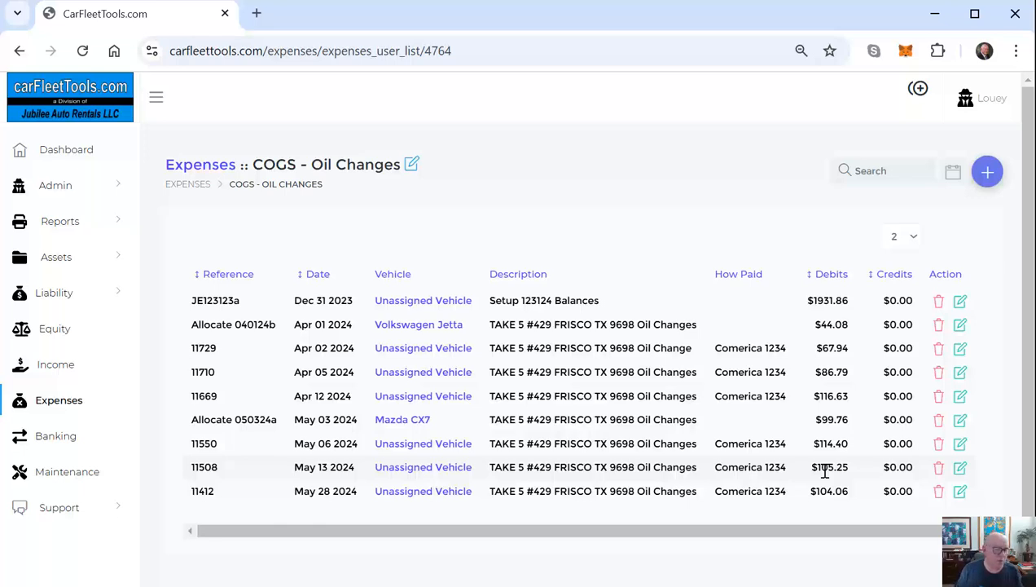
- In the bank transactions, start assigning the Apr 08 2024 AUTOZONE transaction and choose Comerica 1234 as its bank
click(58, 445)
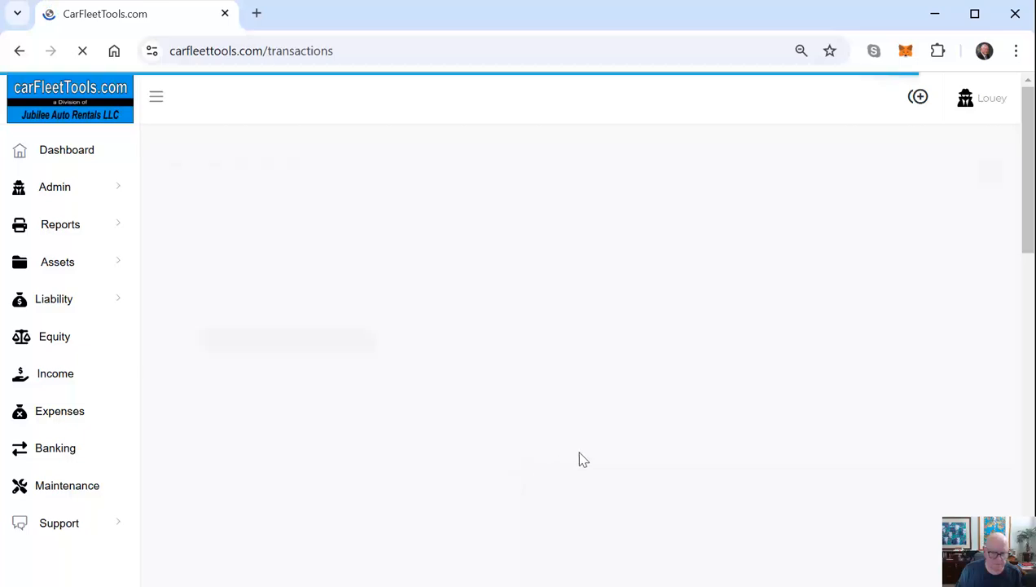
scroll(746, 321, down, 2)
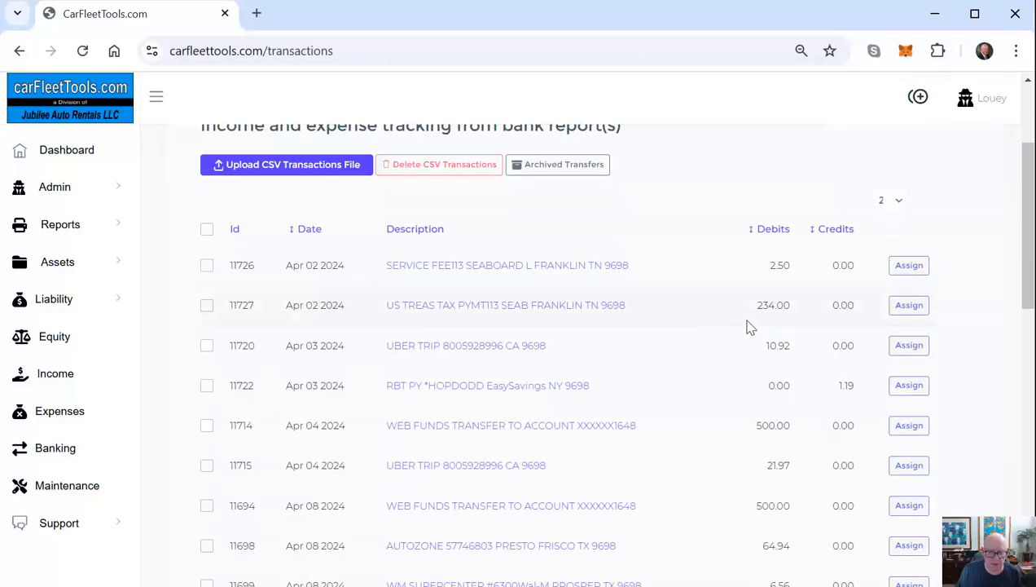
scroll(747, 334, down, 2)
scroll(747, 339, up, 1)
scroll(745, 351, down, 2)
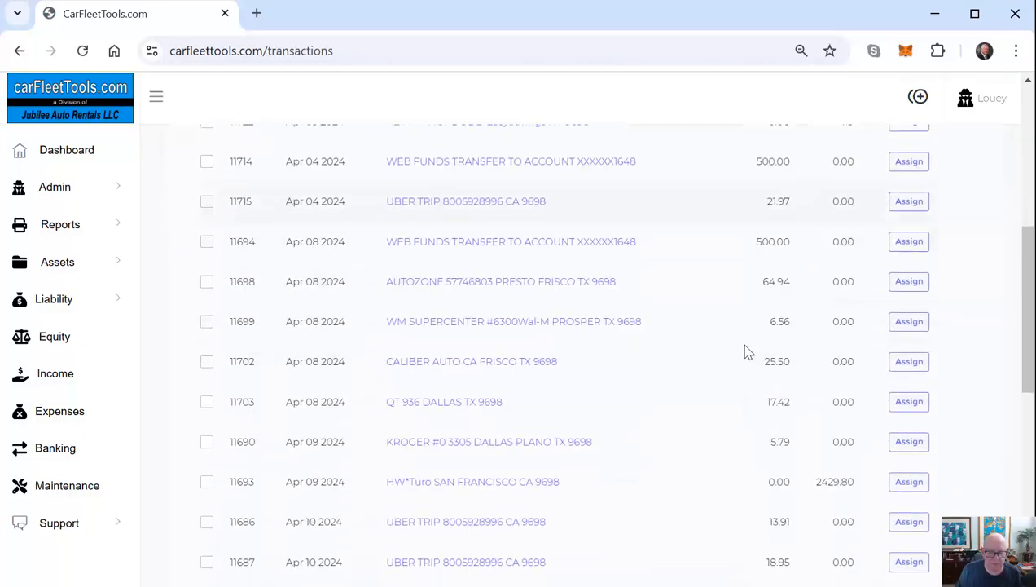
click(910, 283)
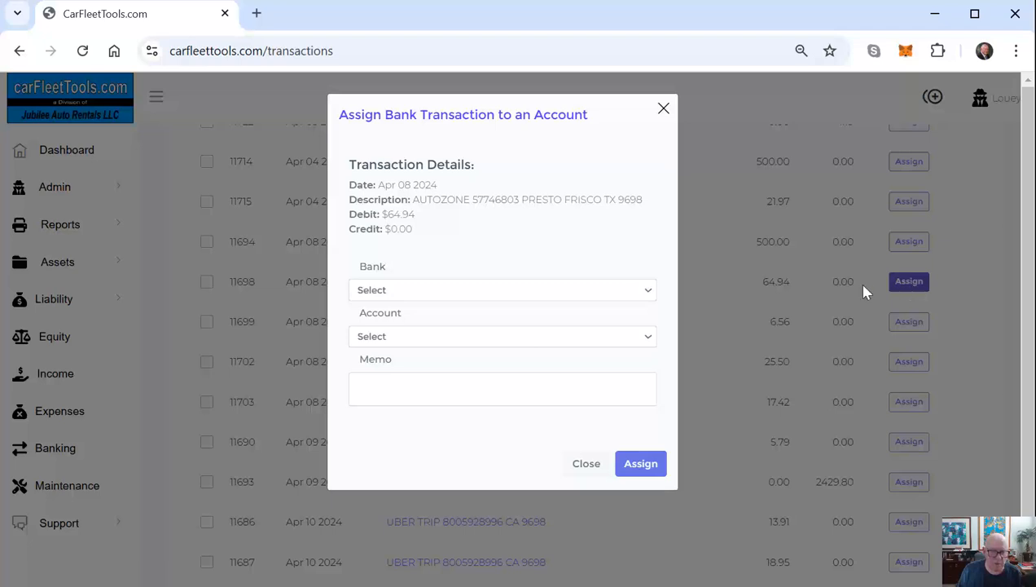
click(416, 292)
click(411, 332)
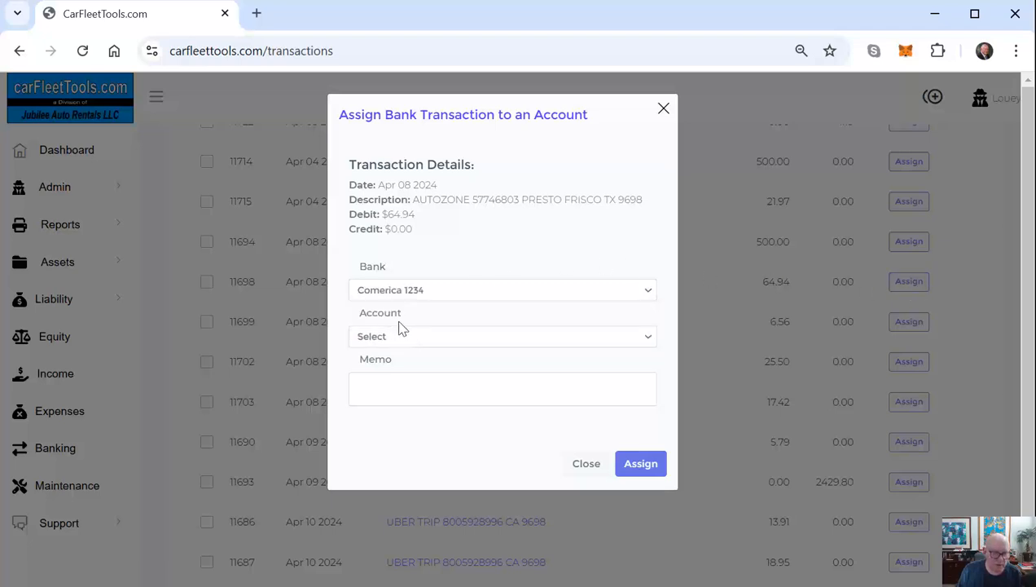
- Assign the AUTOZONE transaction to the COGS - Miscellaneous Exp expense for the VW Tiguan, with a memo about refrigerant for AC system recharge
click(397, 336)
click(379, 468)
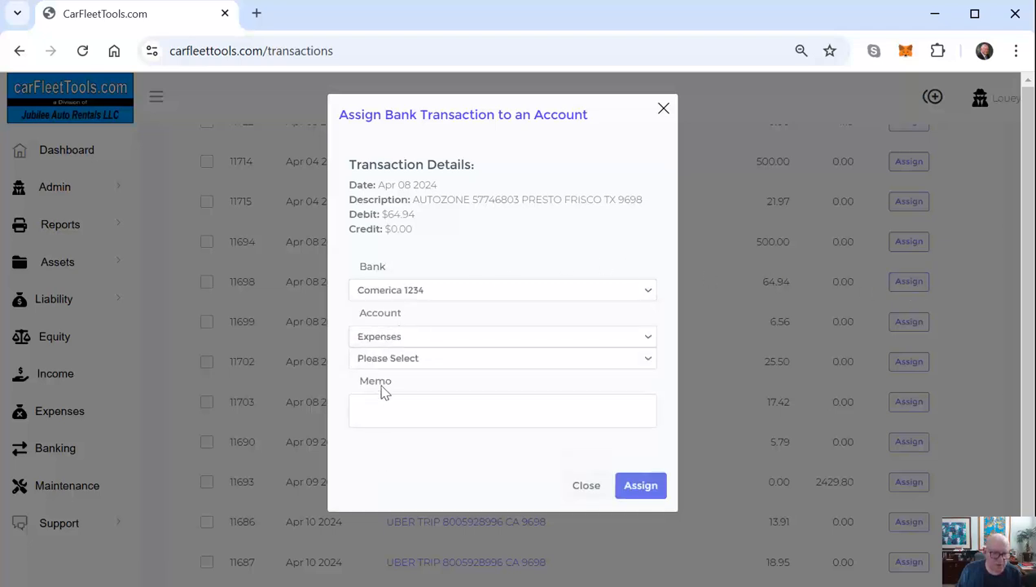
click(398, 359)
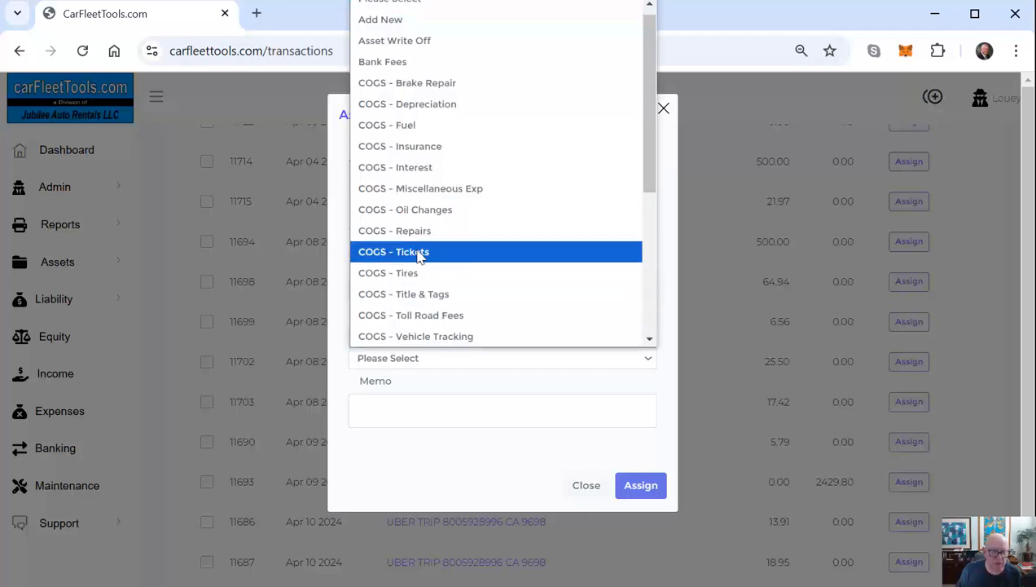
click(434, 190)
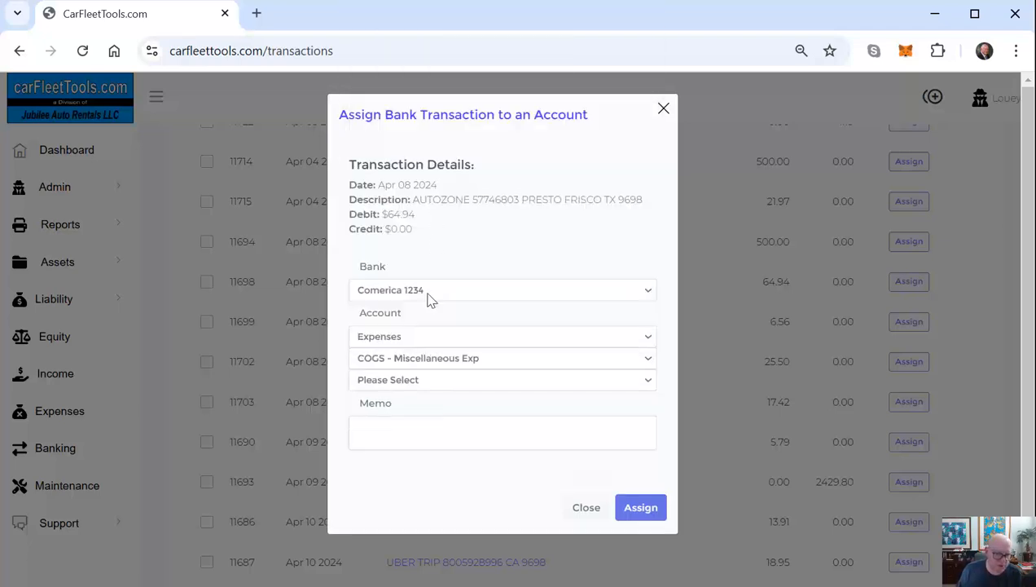
click(391, 381)
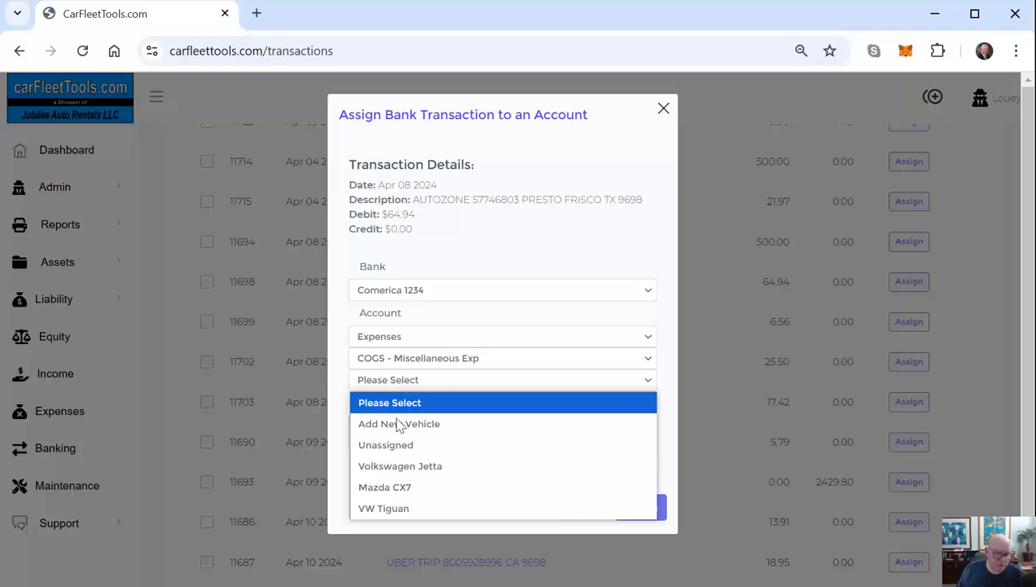
click(378, 508)
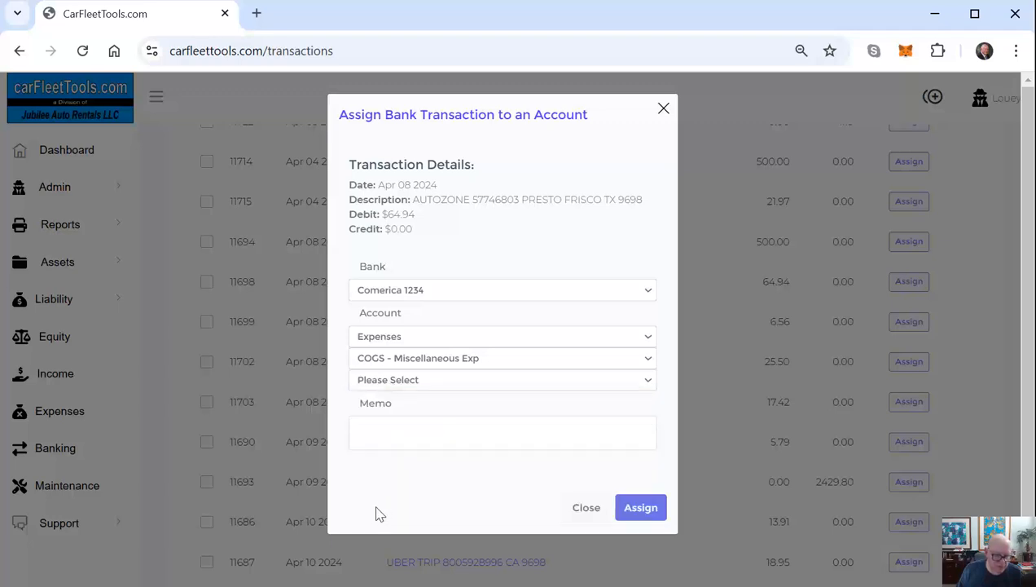
click(434, 443)
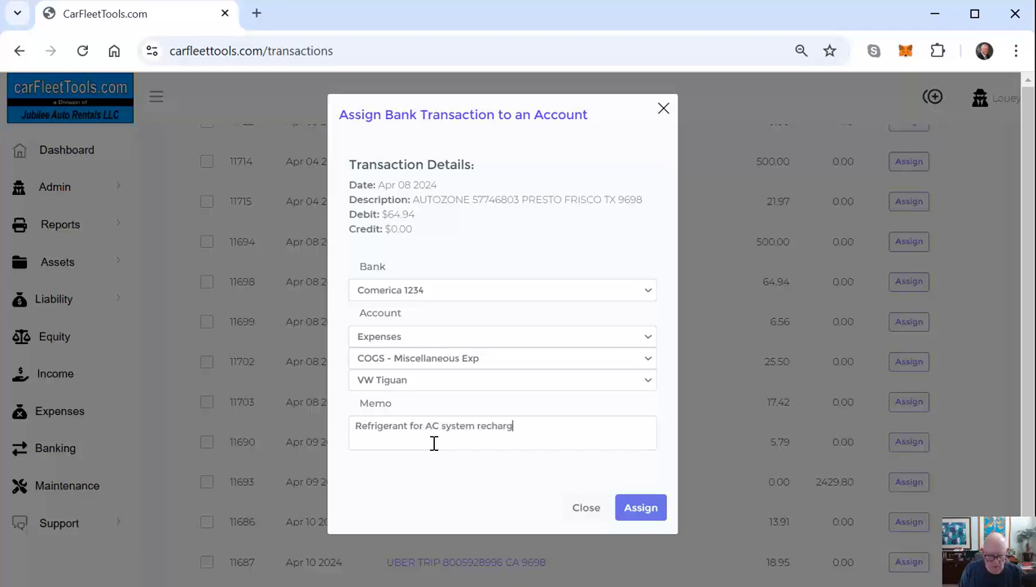
click(634, 510)
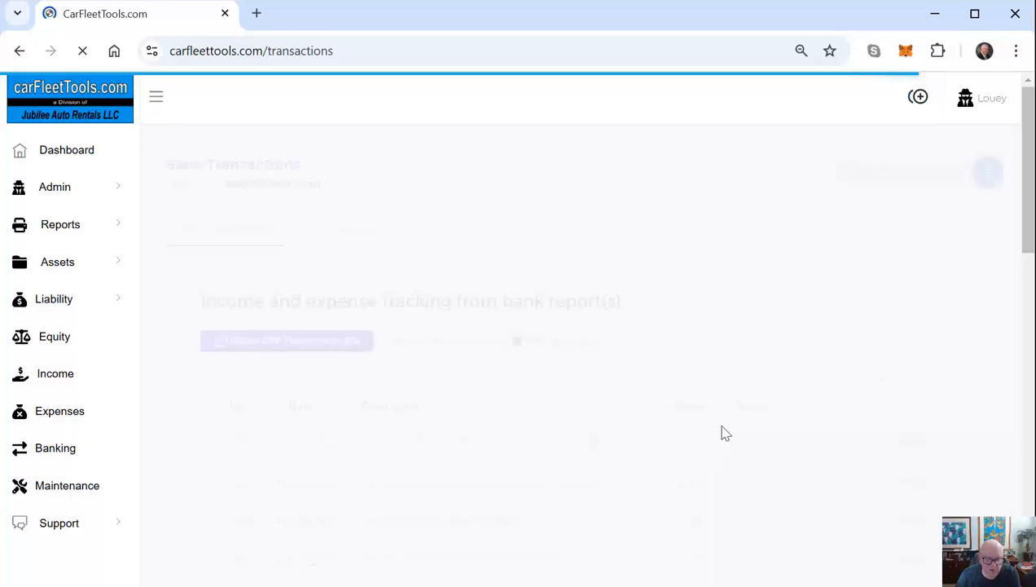
scroll(761, 435, down, 3)
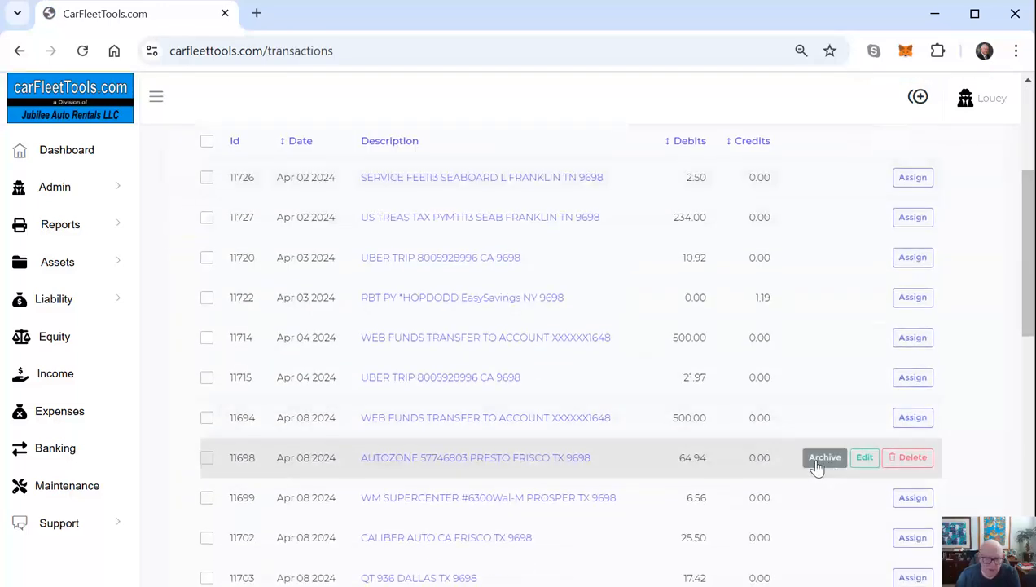
scroll(811, 463, down, 3)
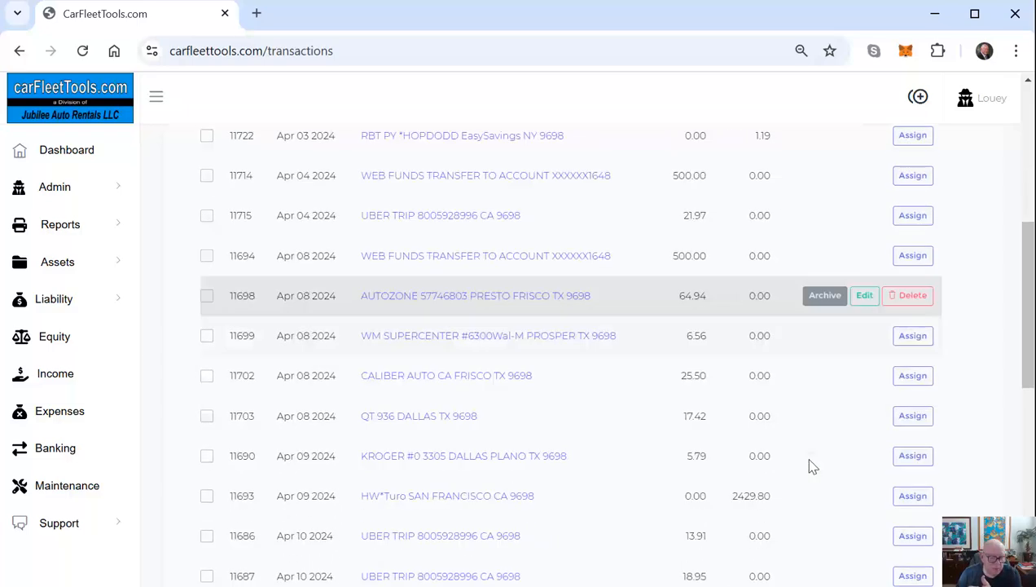
scroll(811, 461, down, 5)
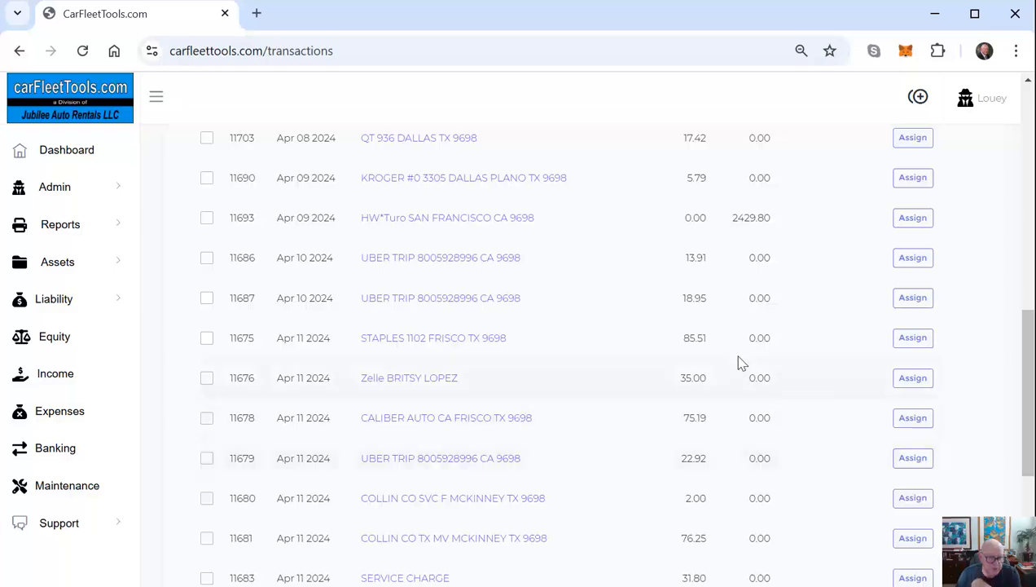
scroll(717, 363, up, 11)
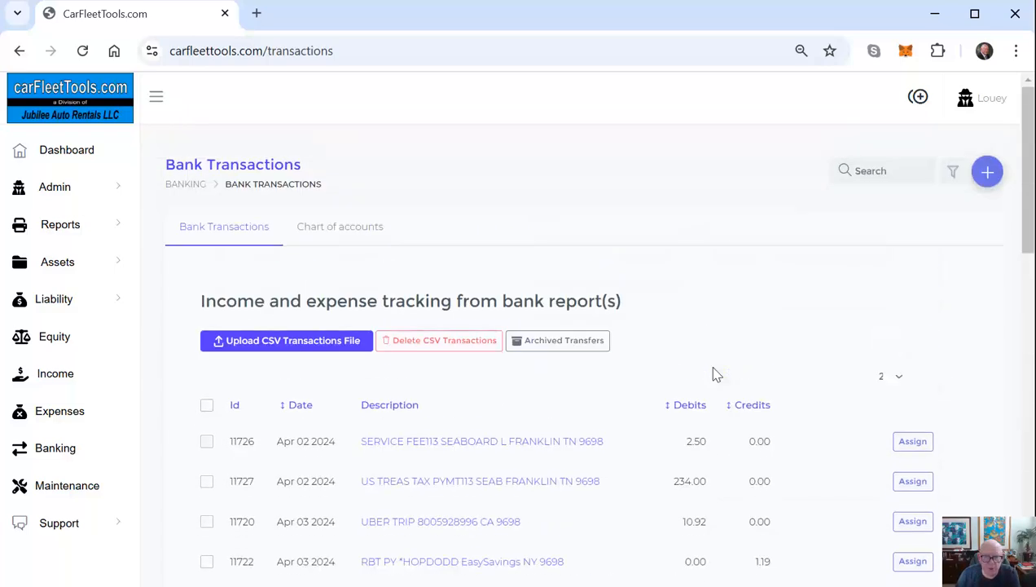